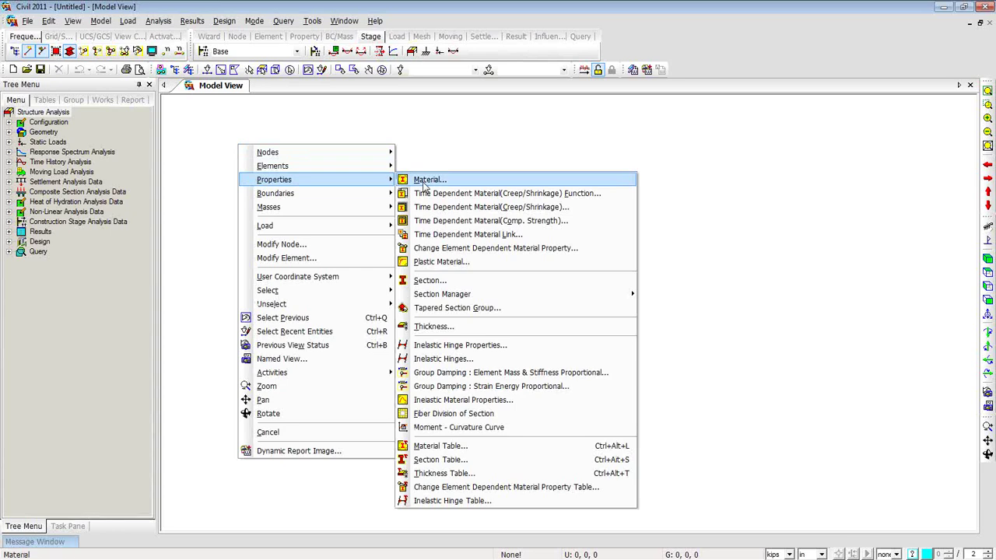
- Add a concrete material of Grade C4500 to the ASTM(RC) standard and show it in the works tree
click(424, 181)
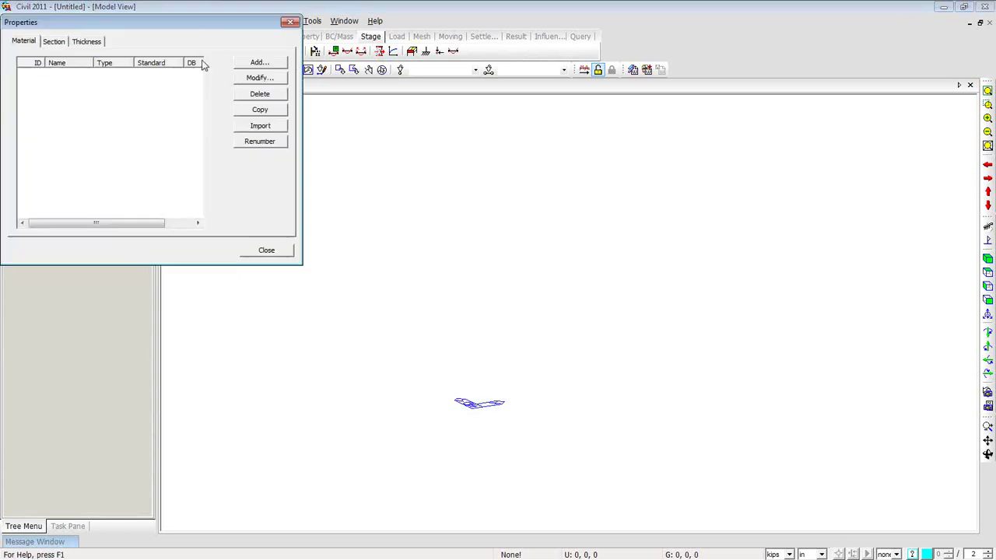
drag(167, 21, 354, 80)
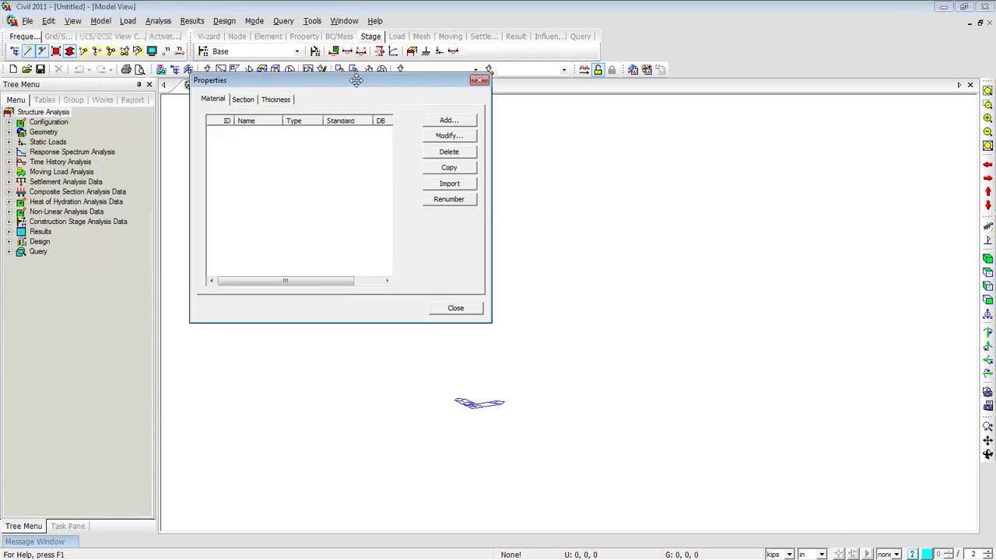
click(436, 124)
mouse_move(335, 20)
mouse_down()
mouse_move(378, 49)
mouse_move(581, 95)
mouse_move(569, 81)
mouse_up()
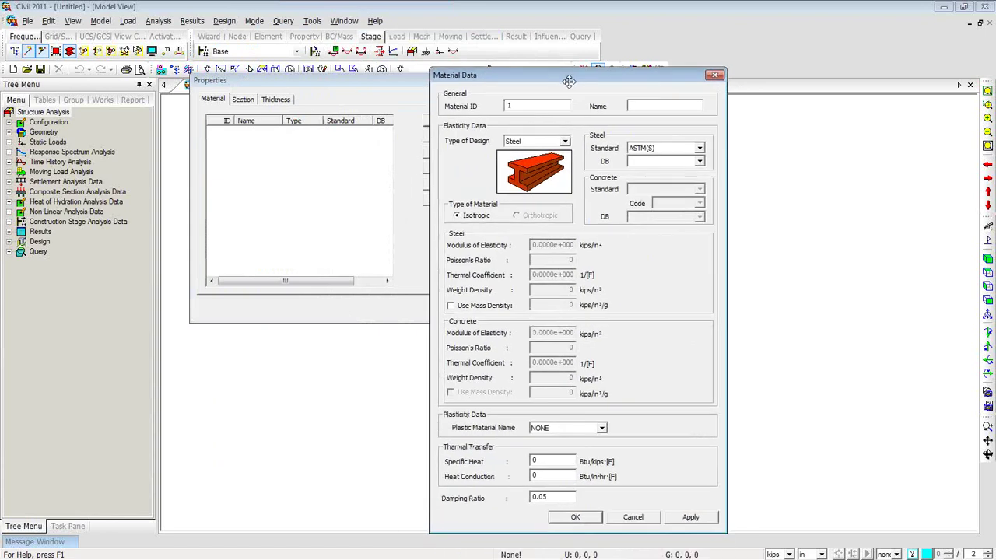
click(565, 141)
click(563, 161)
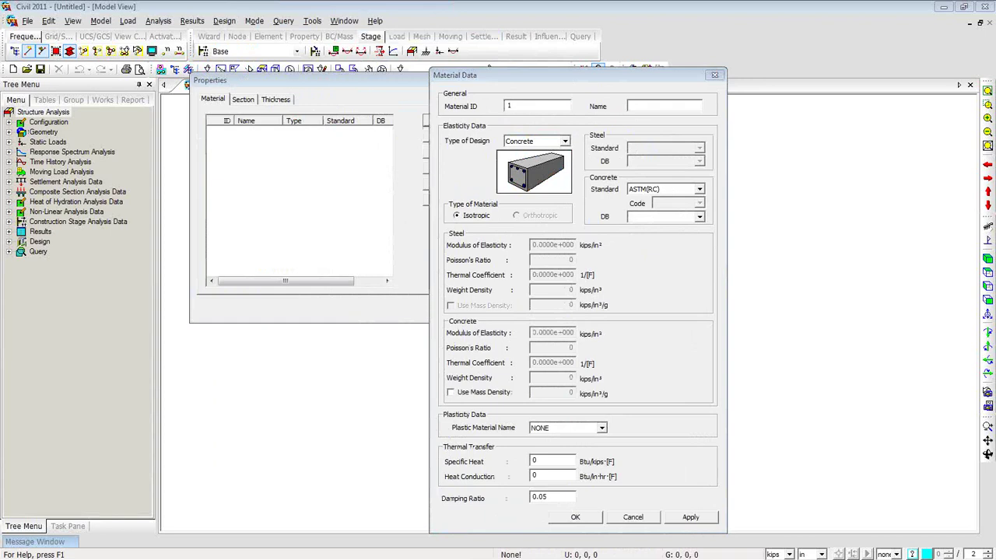
click(699, 217)
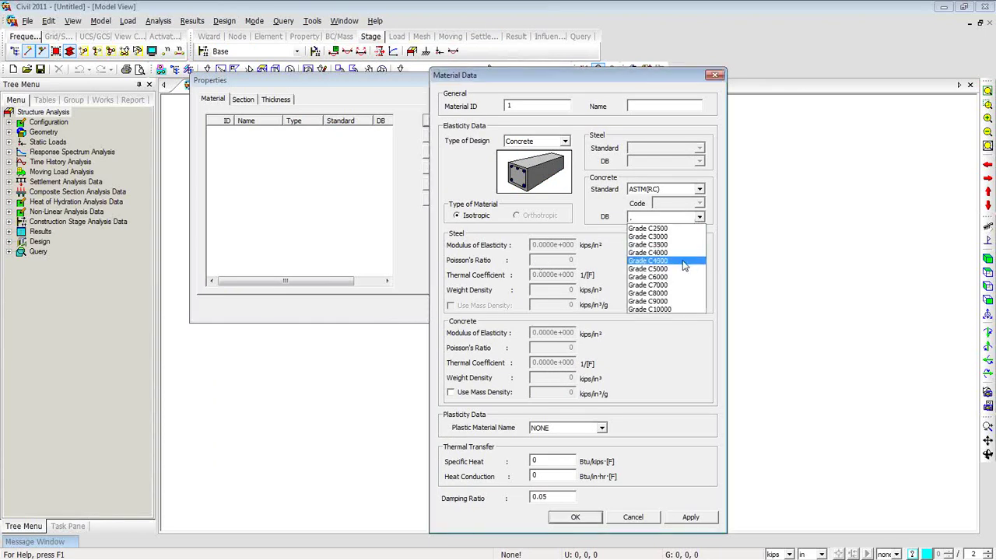
click(682, 263)
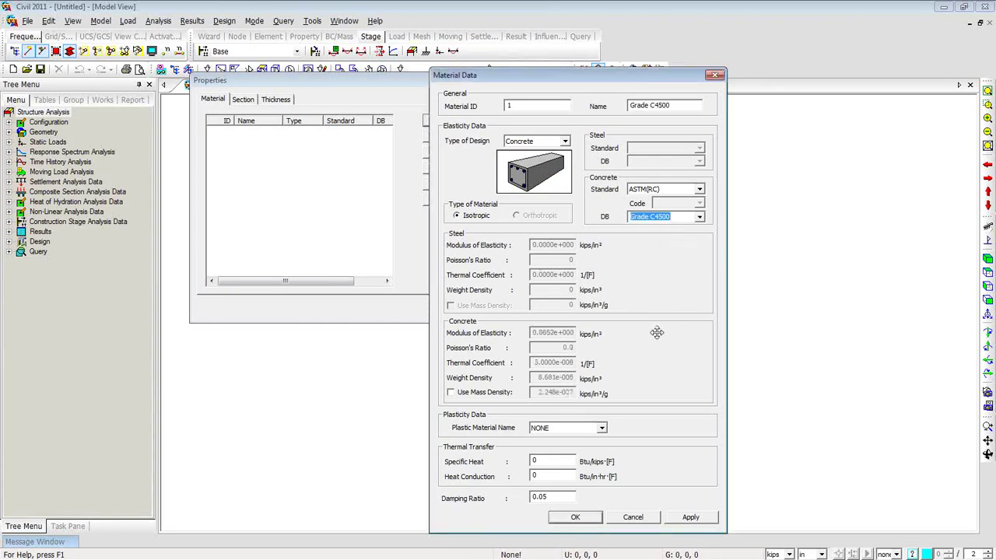
click(688, 518)
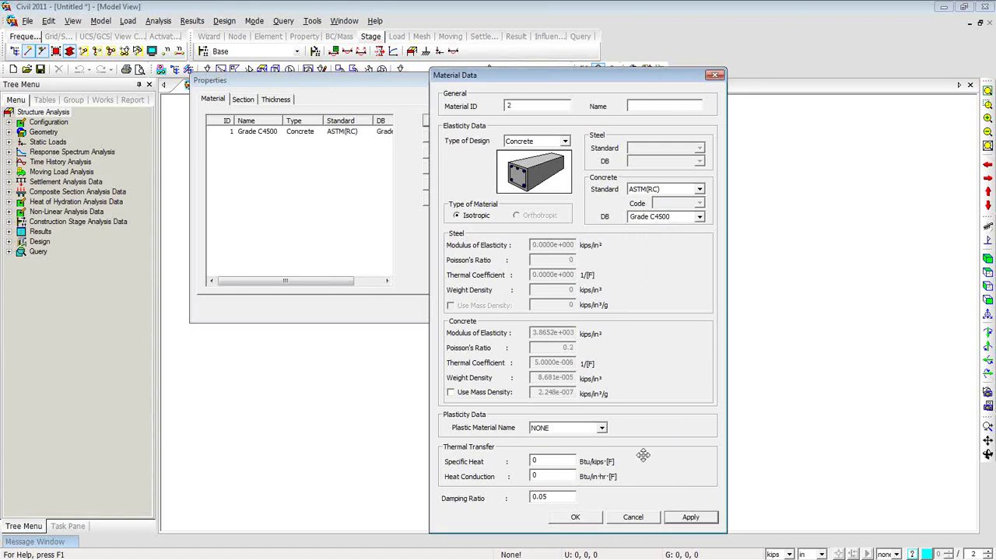
click(715, 75)
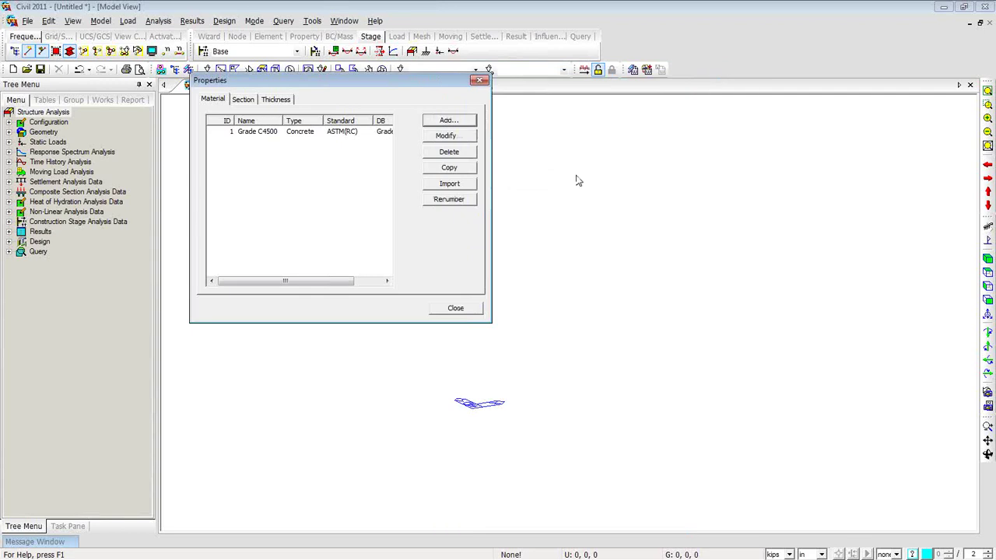
click(481, 81)
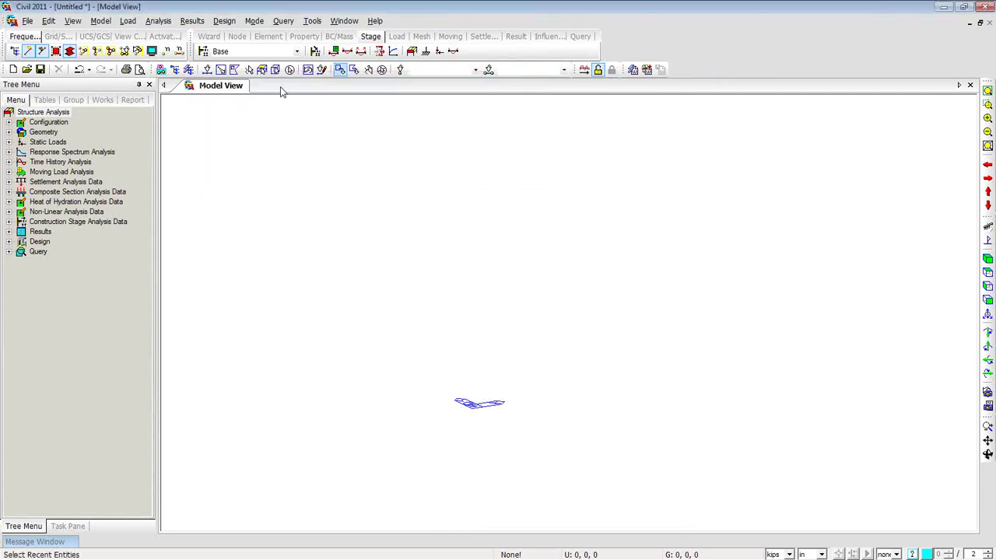
click(101, 102)
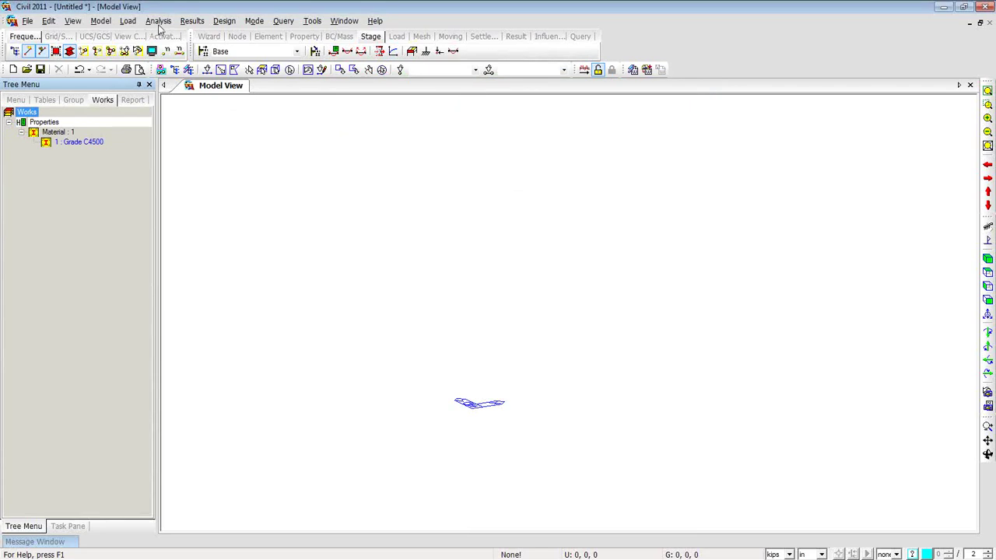
- Open the RC Frame/Box Culvert structure wizard
click(101, 21)
mouse_move(113, 60)
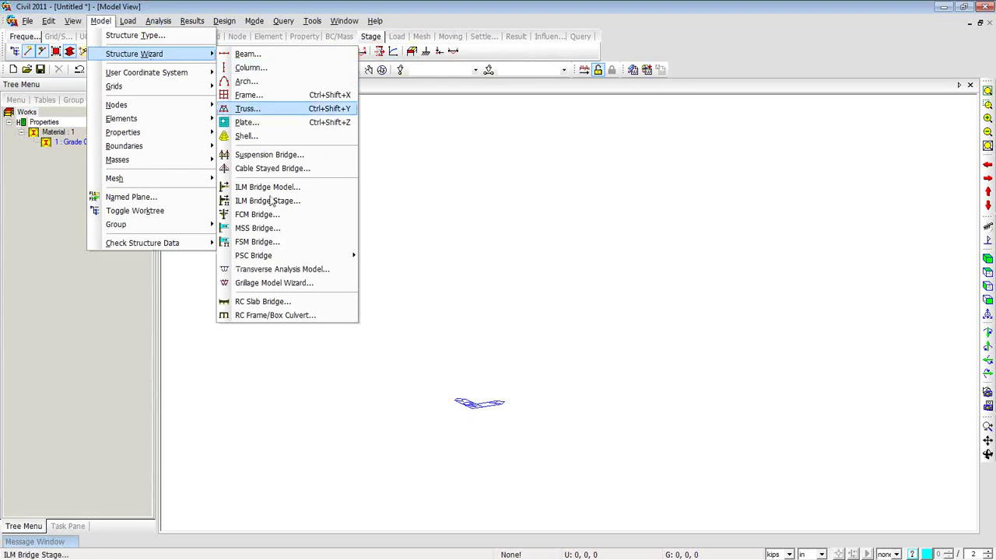
click(281, 315)
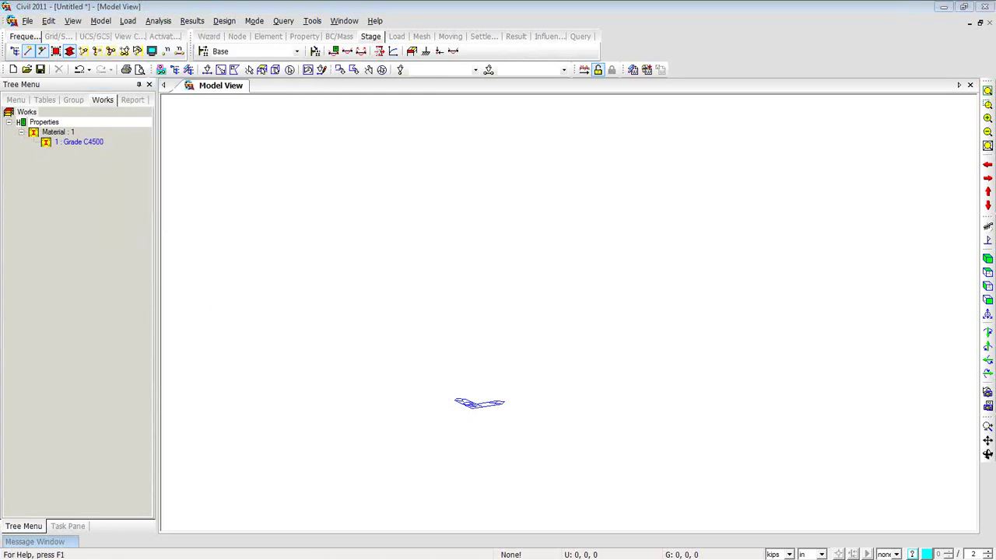
drag(4, 93, 362, 82)
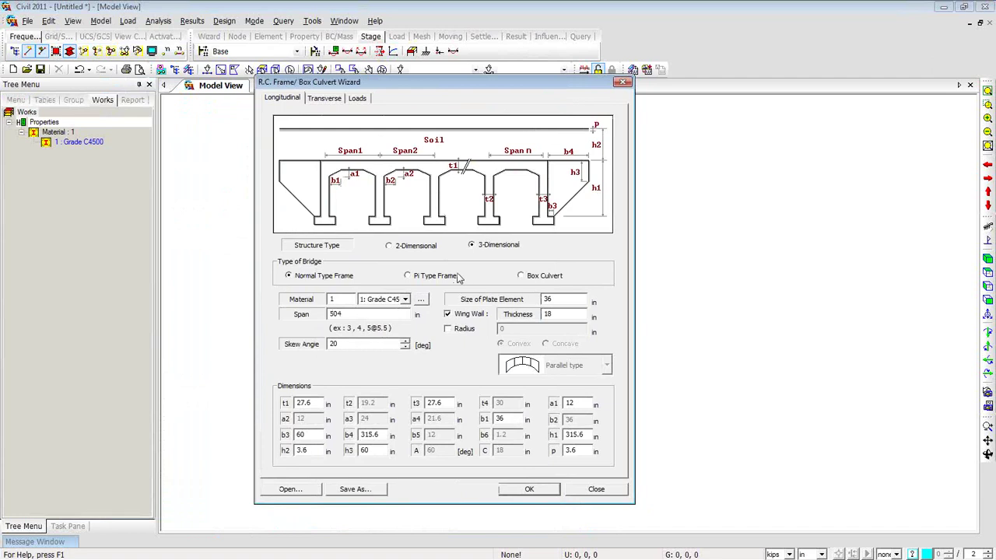
- Set the bridge type to Box Culvert after previewing the Pi Type Frame, and assign the Grade C4500 material
click(520, 276)
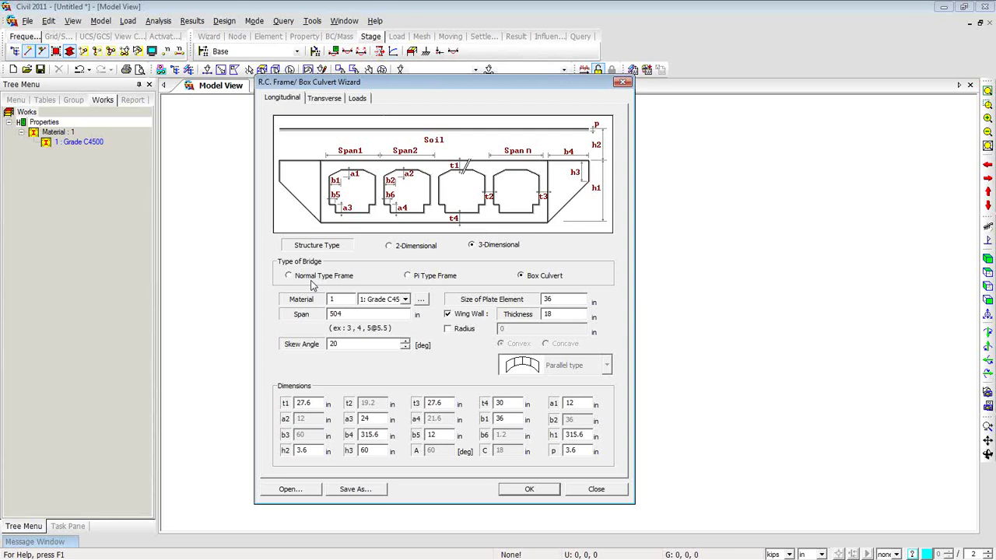
click(407, 277)
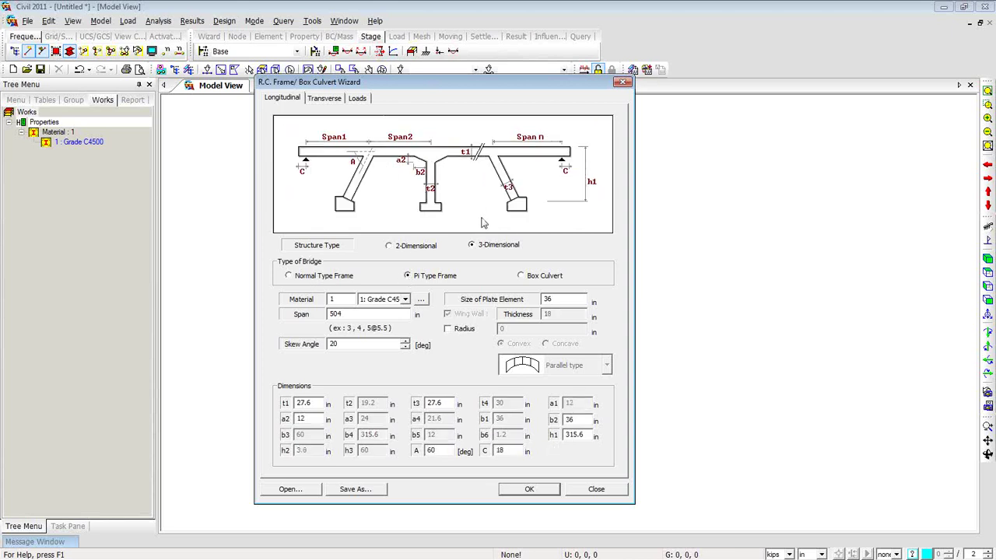
click(520, 277)
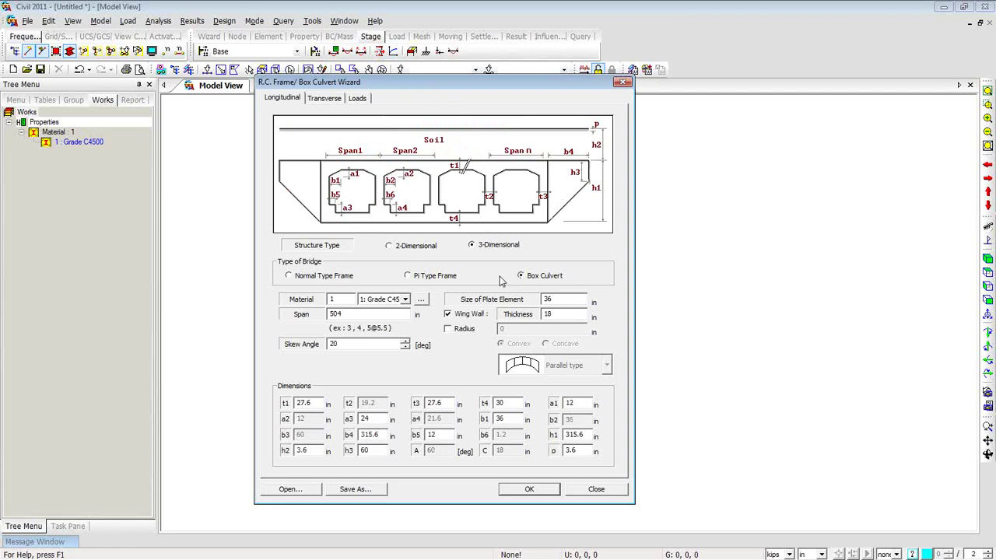
text(4)
click(405, 299)
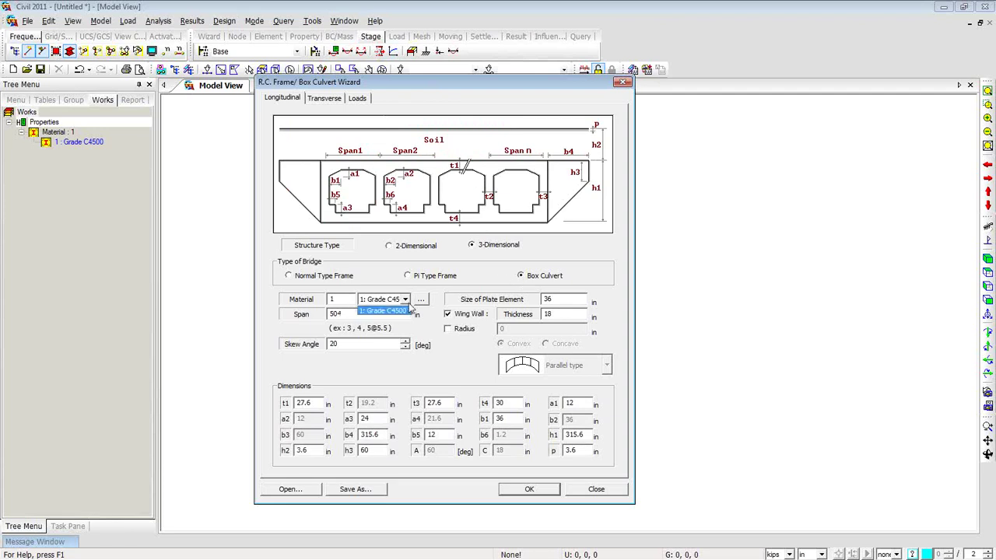
click(407, 310)
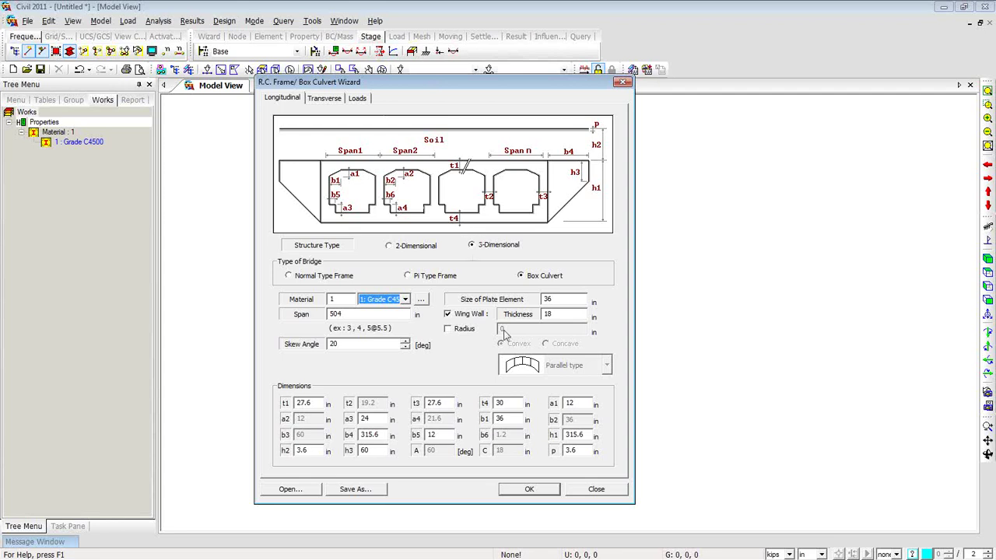
- Examine the culvert's span, skew angle and longitudinal section dimensions
click(367, 314)
drag(358, 314, 326, 314)
click(350, 314)
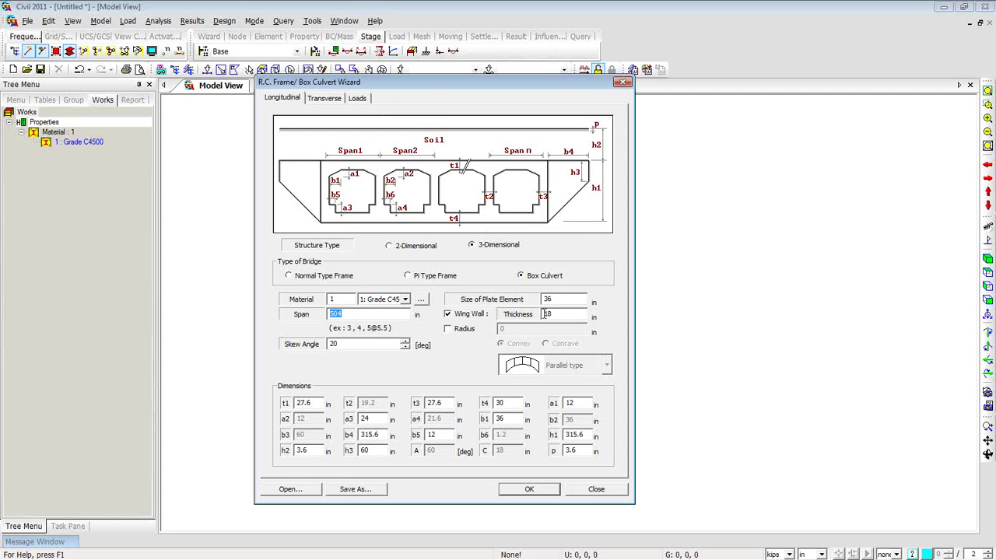
drag(360, 346, 315, 347)
drag(320, 403, 285, 403)
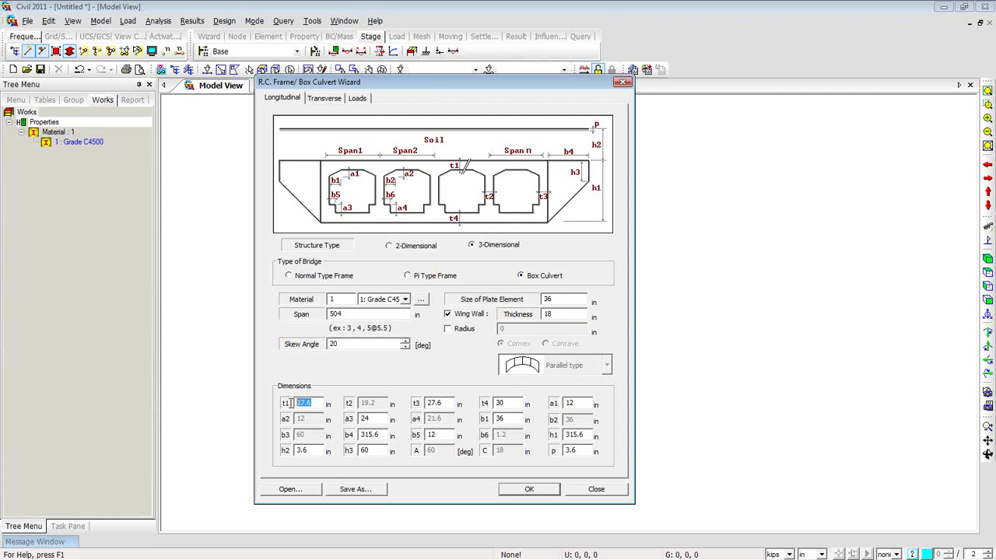
click(374, 420)
drag(385, 434, 350, 451)
click(349, 315)
- Try the Radius option with Concave curvature and review the available arrangement types
click(455, 332)
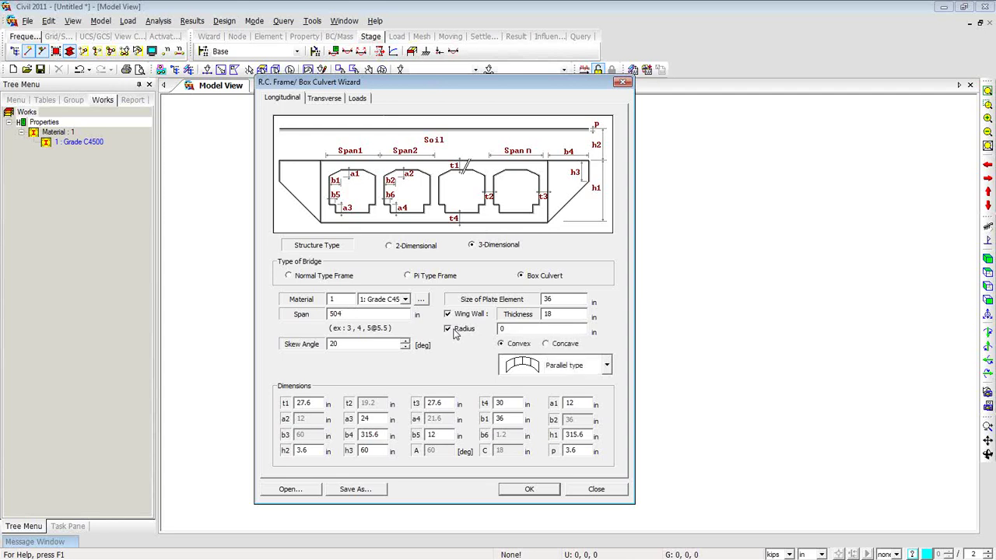
click(515, 343)
click(555, 349)
click(608, 367)
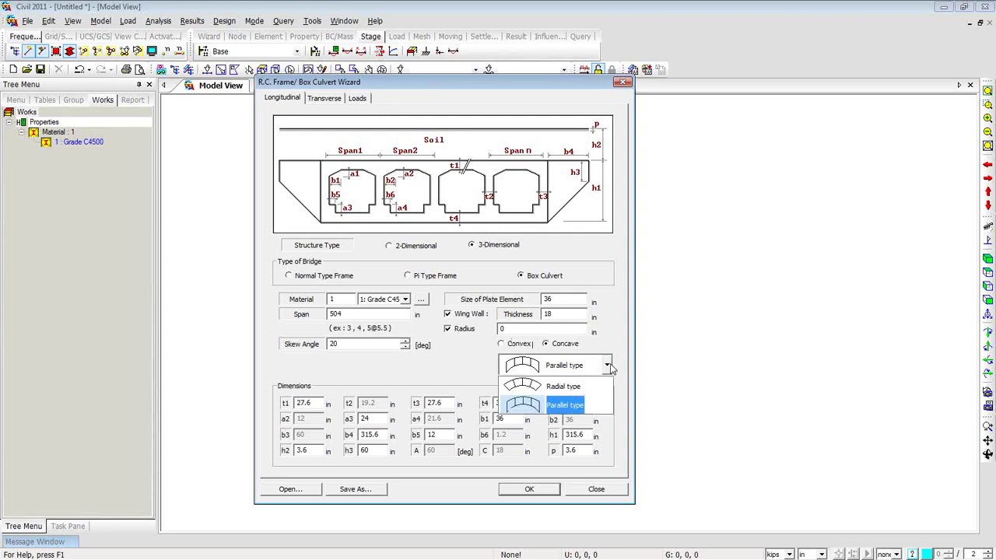
click(608, 367)
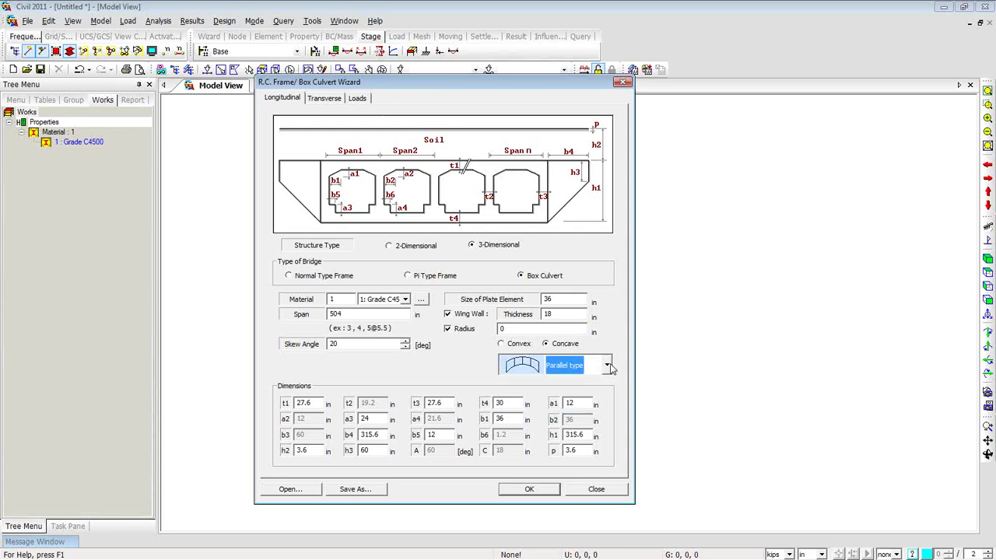
click(448, 329)
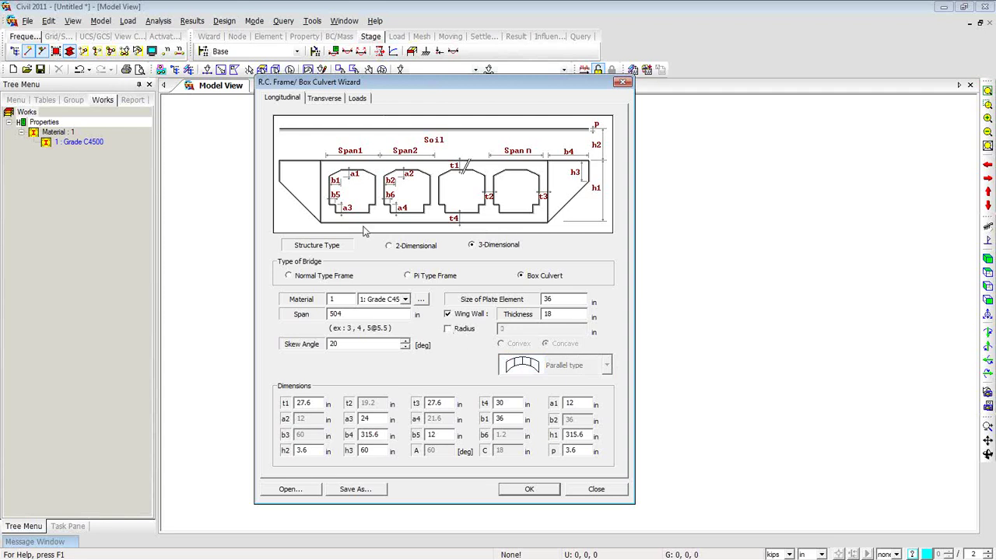
- Examine the transverse section types, plate element size, lower subgrade reaction modulus and elastic link length
click(335, 105)
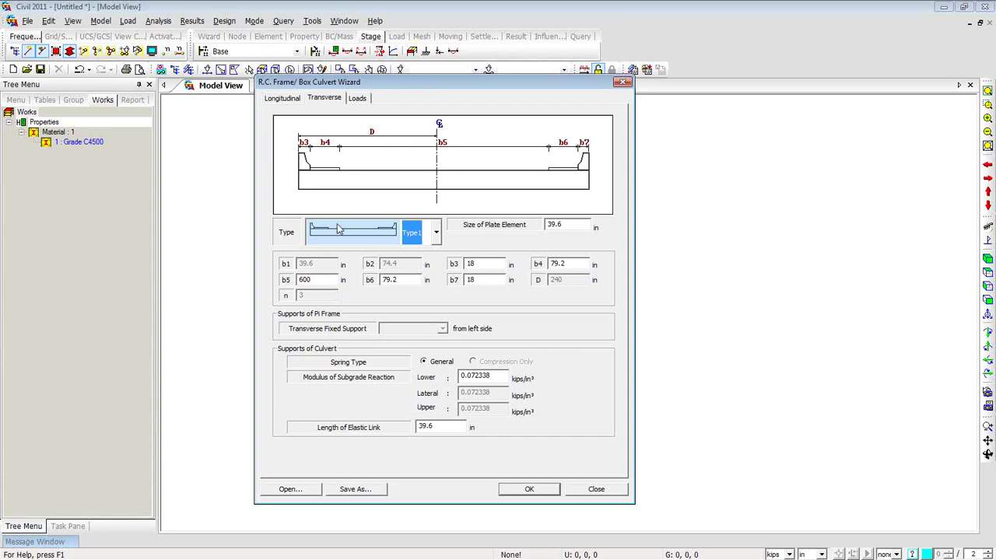
double_click(563, 225)
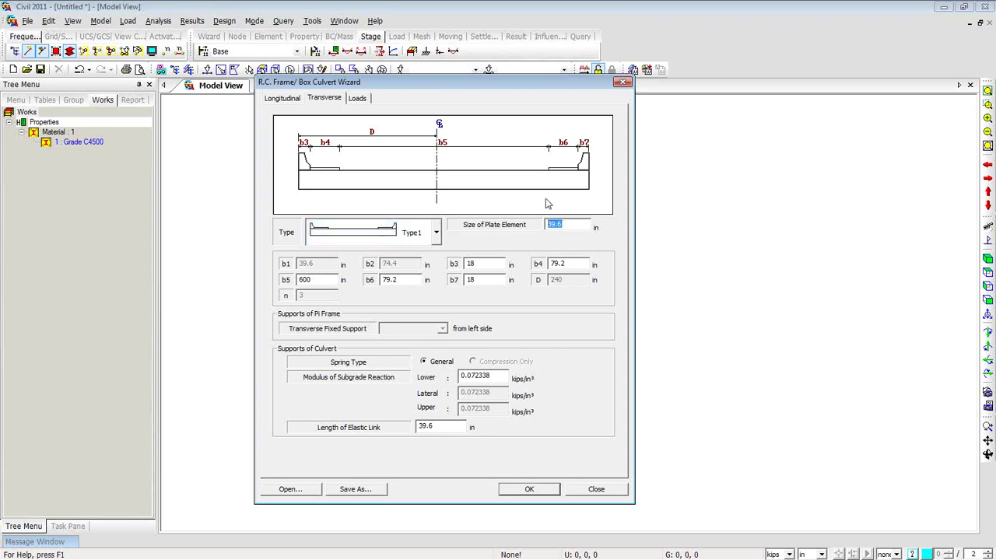
click(436, 233)
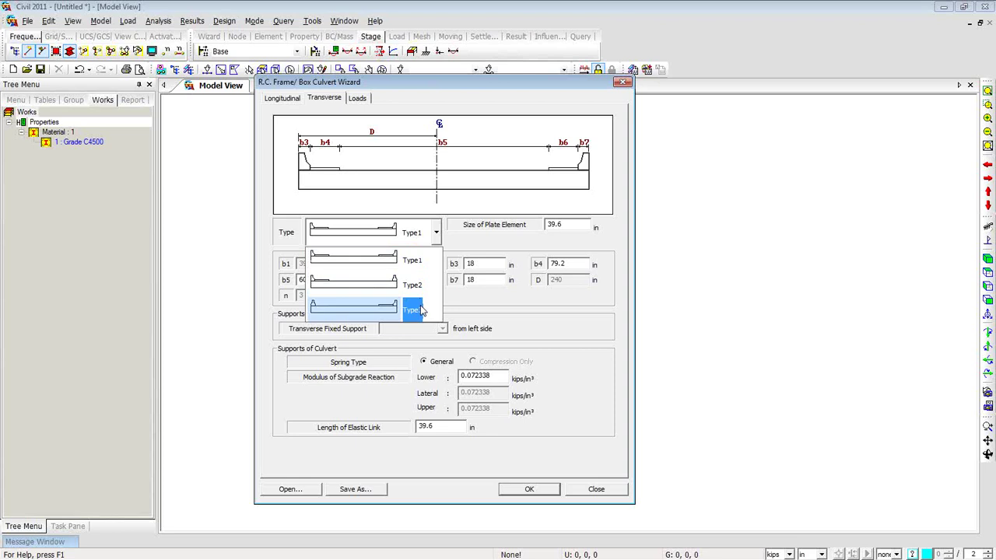
click(475, 311)
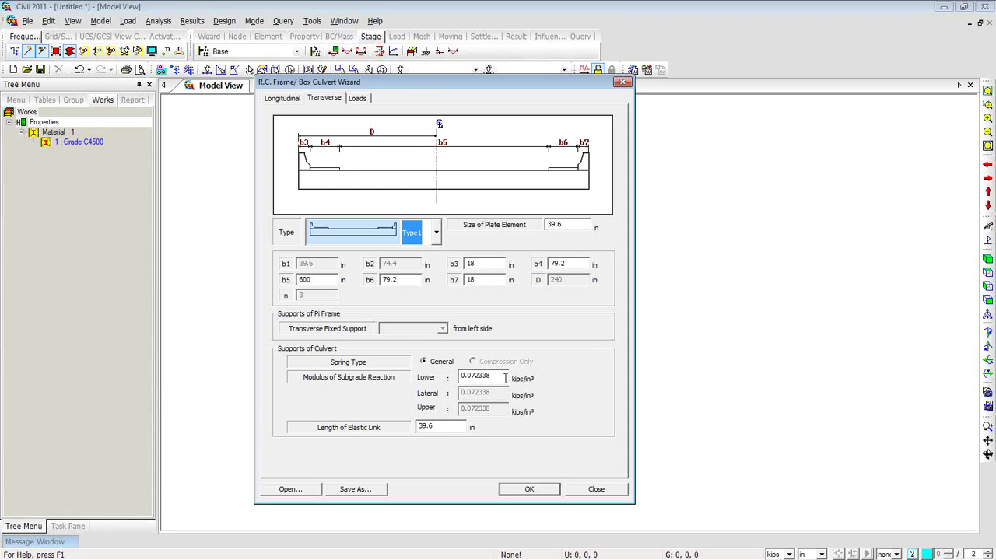
drag(505, 377, 458, 378)
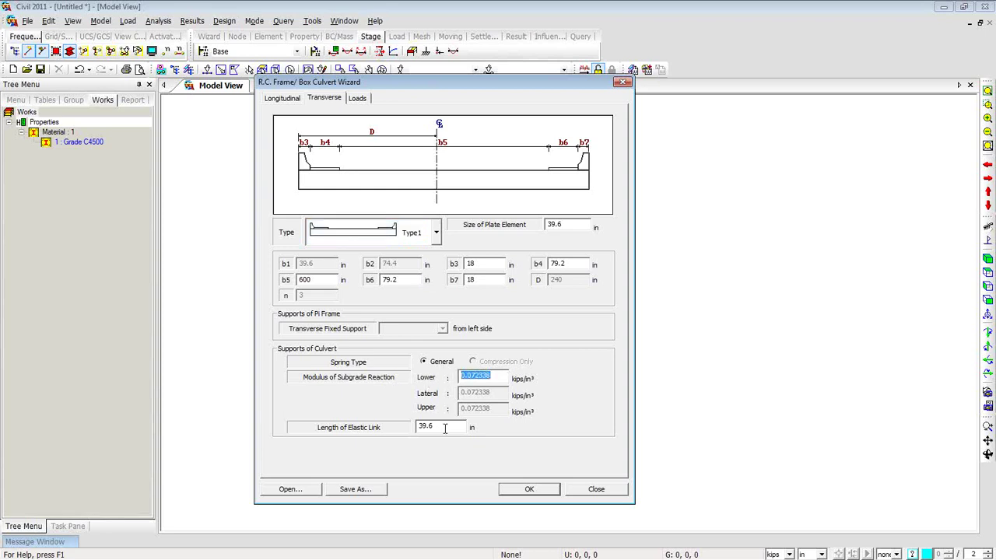
double_click(415, 428)
- Set the load combinations for the culvert's loads to AASHTO-LRFD02
click(358, 99)
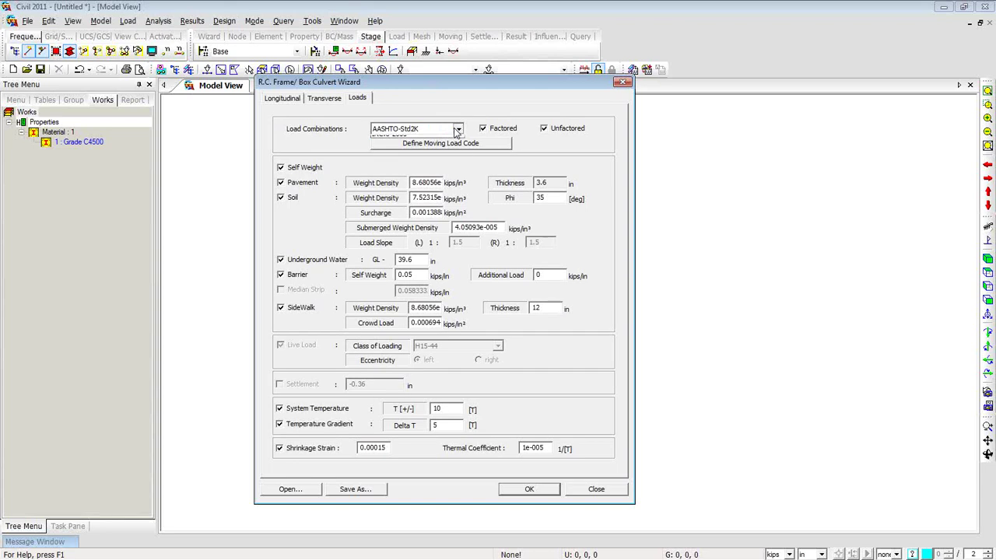
click(456, 130)
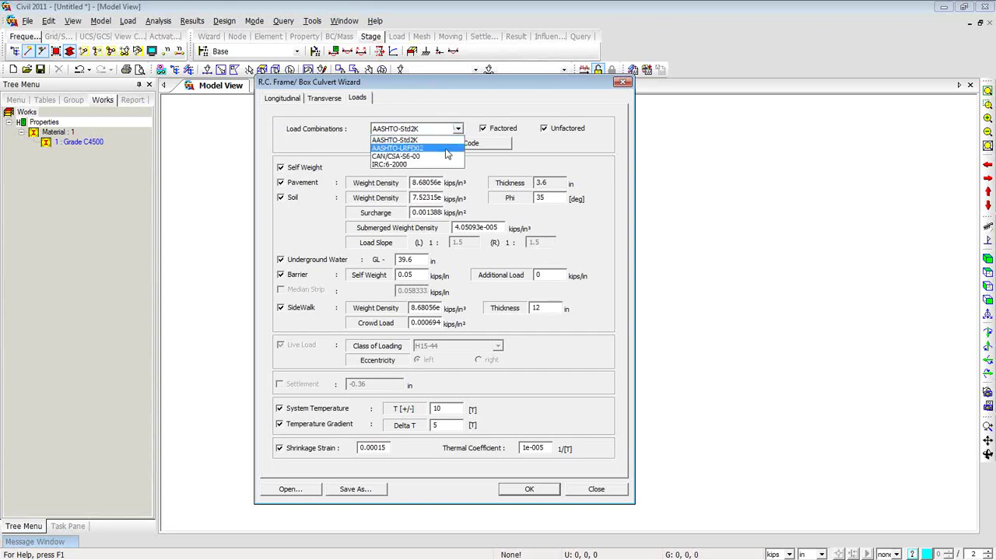
click(447, 150)
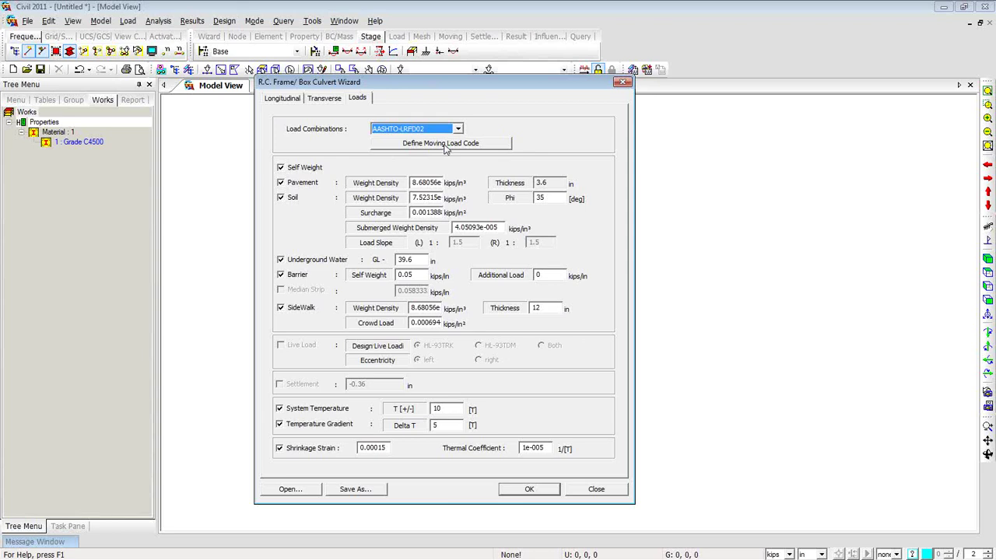
- Define the moving load code for the culvert as AASHTO LRFD
click(446, 144)
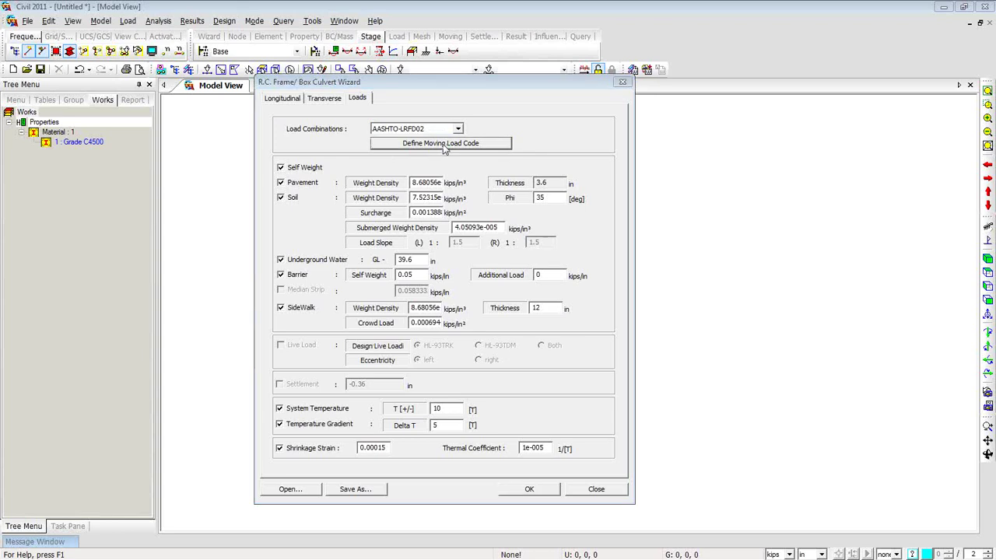
drag(467, 178, 596, 134)
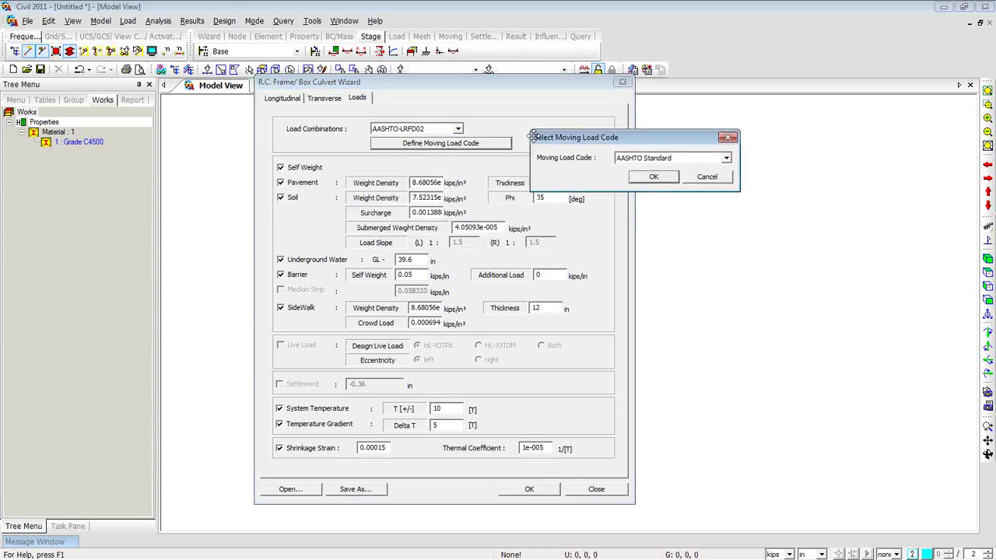
click(718, 150)
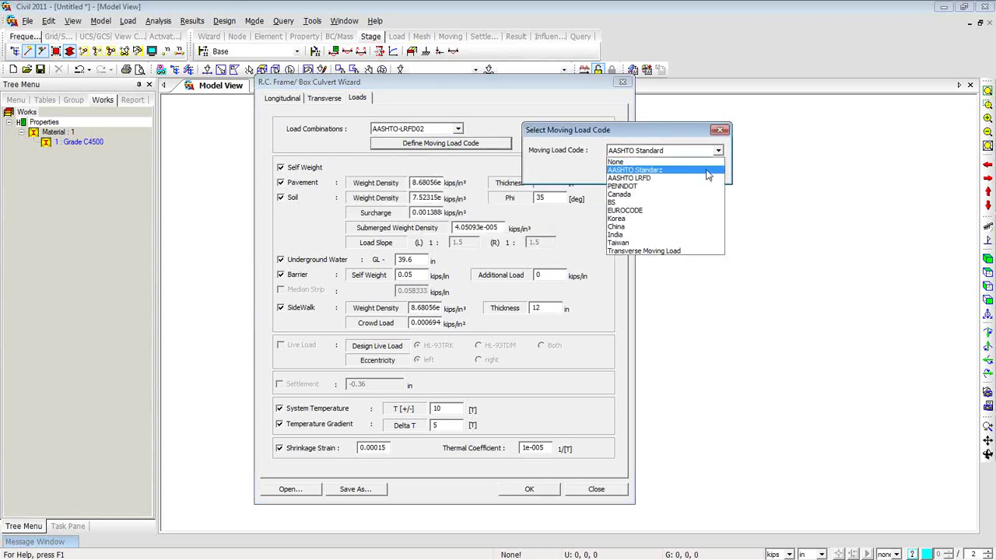
click(647, 172)
click(645, 170)
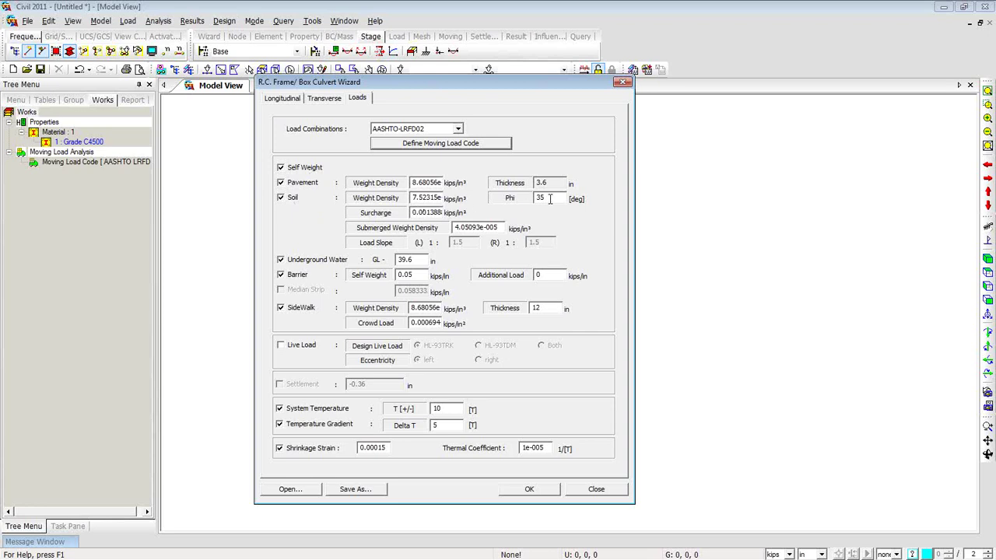
- Review the soil friction angle, surcharge and barrier self weight, and enable the live load
drag(547, 200, 526, 199)
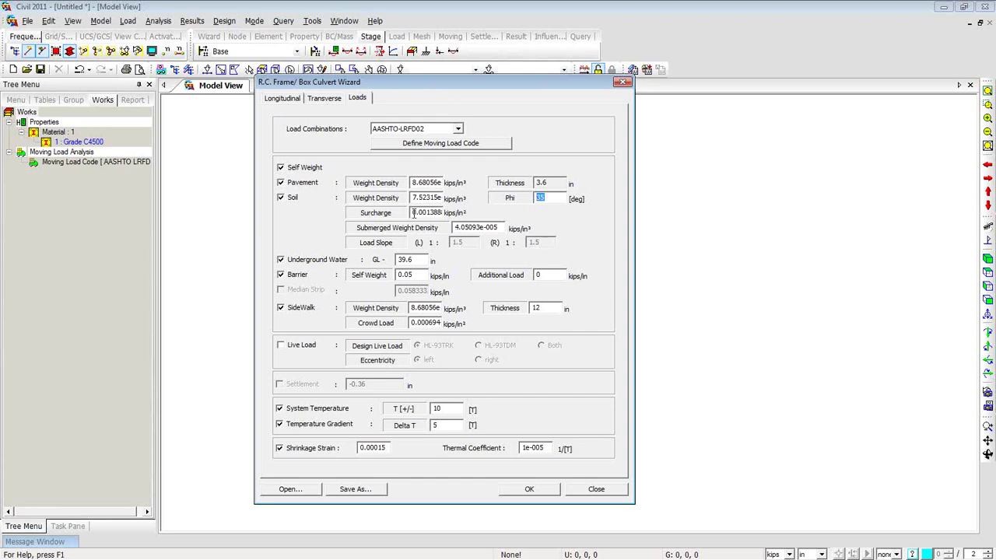
drag(415, 212, 458, 217)
drag(420, 275, 395, 276)
click(281, 347)
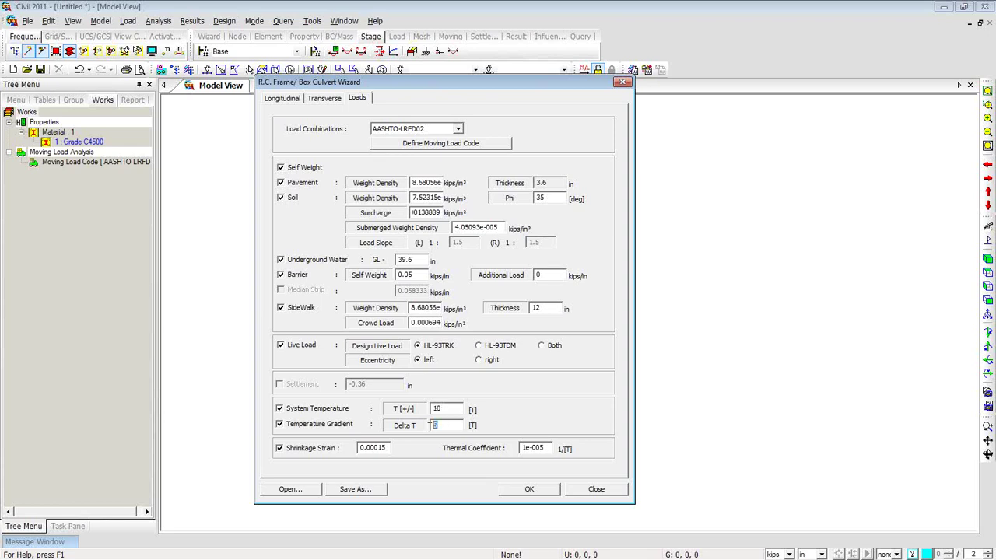
- Set the temperature gradient's Delta T to 5, check the system temperature, and generate the culvert model
double_click(443, 426)
text(5)
double_click(437, 410)
click(528, 489)
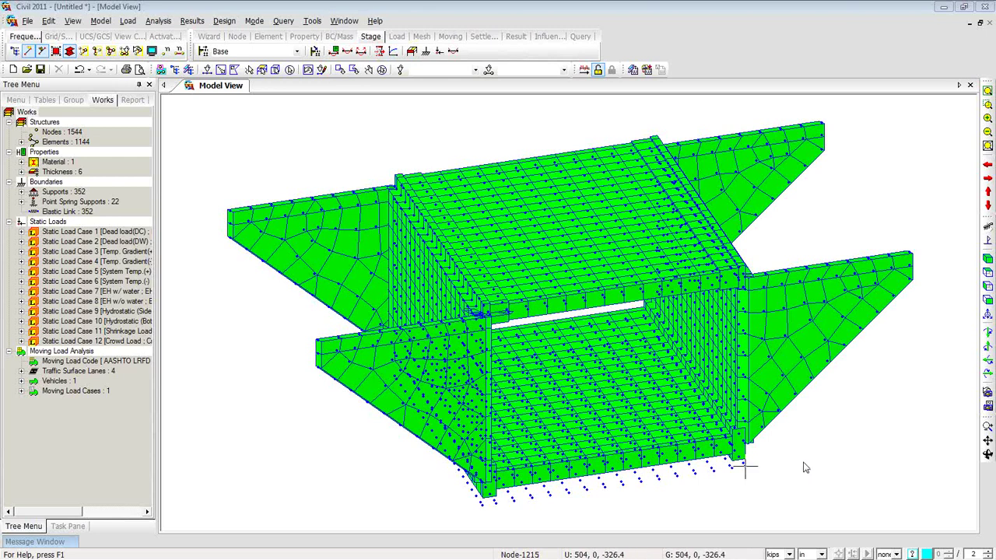
- Hide the node symbols on the culvert model
mouse_move(796, 460)
ctrl+middle_down()
mouse_move(760, 462)
mouse_move(775, 442)
mouse_move(780, 400)
mouse_move(783, 454)
mouse_move(770, 471)
mouse_move(768, 434)
ctrl+middle_up()
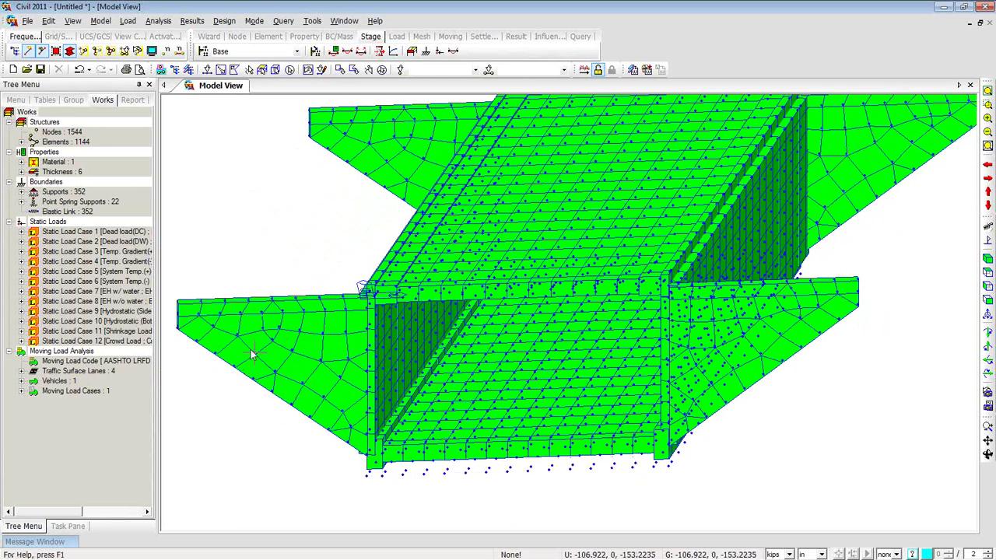
click(152, 52)
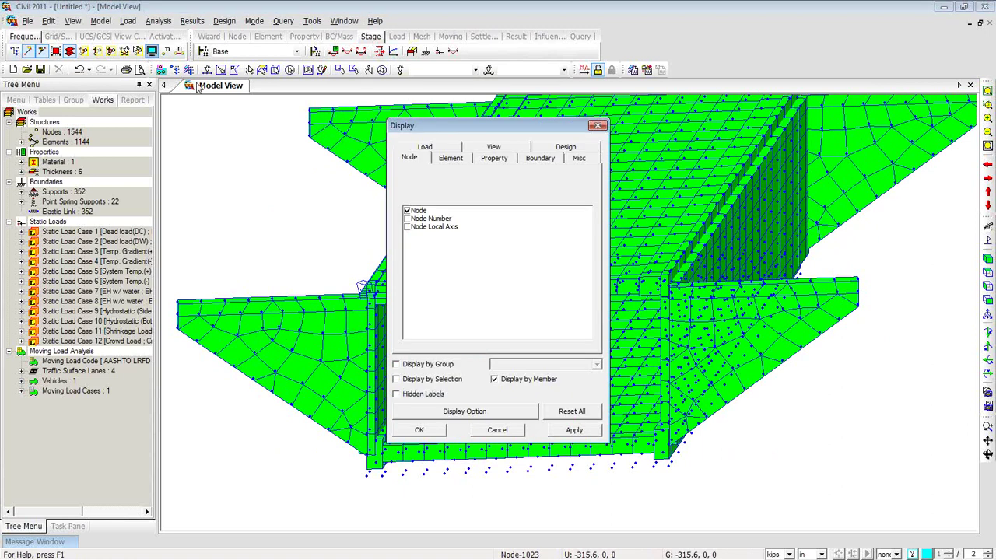
click(407, 211)
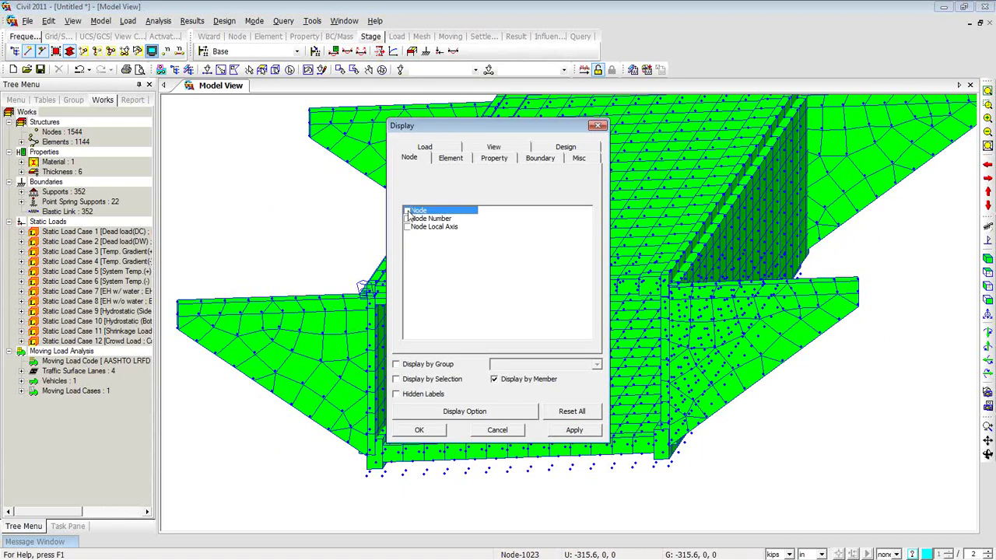
click(419, 430)
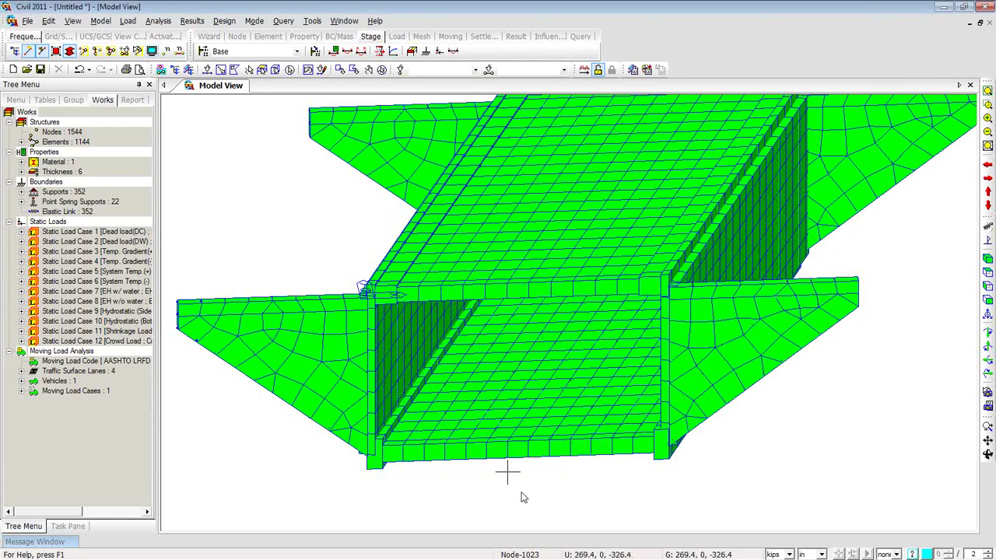
- Inspect the skewed culvert and its wing walls in top, front and rotated 3D views
ctrl+middle_drag(507, 469, 524, 488)
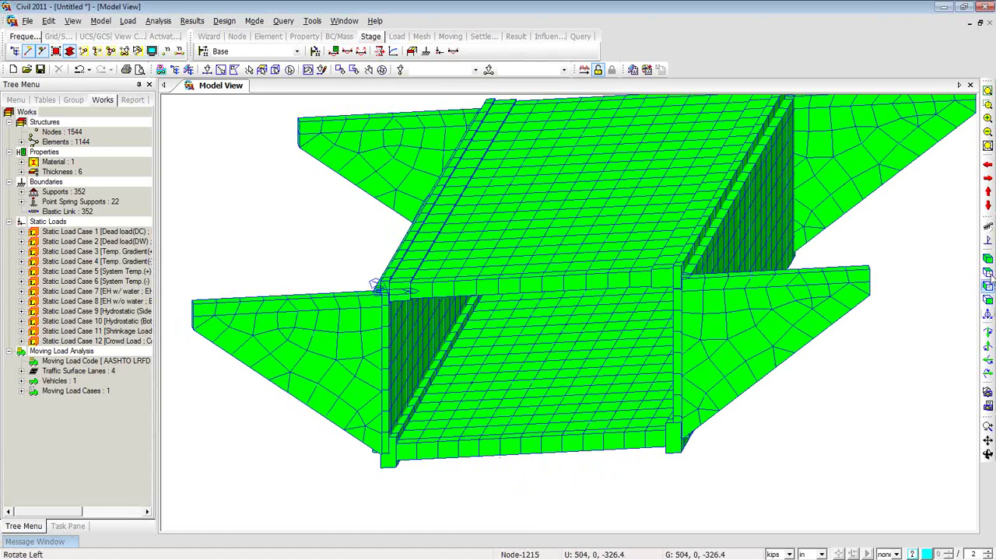
click(987, 273)
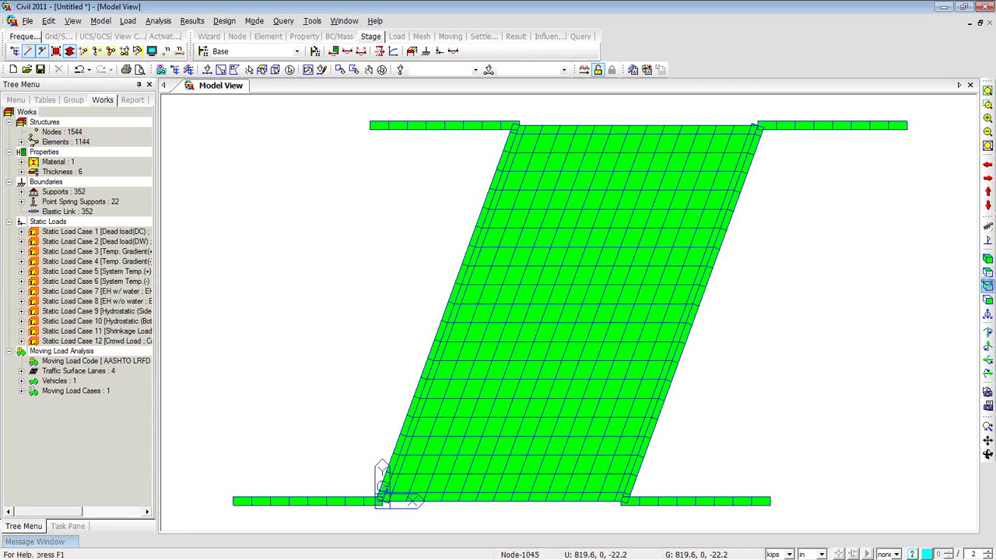
click(987, 286)
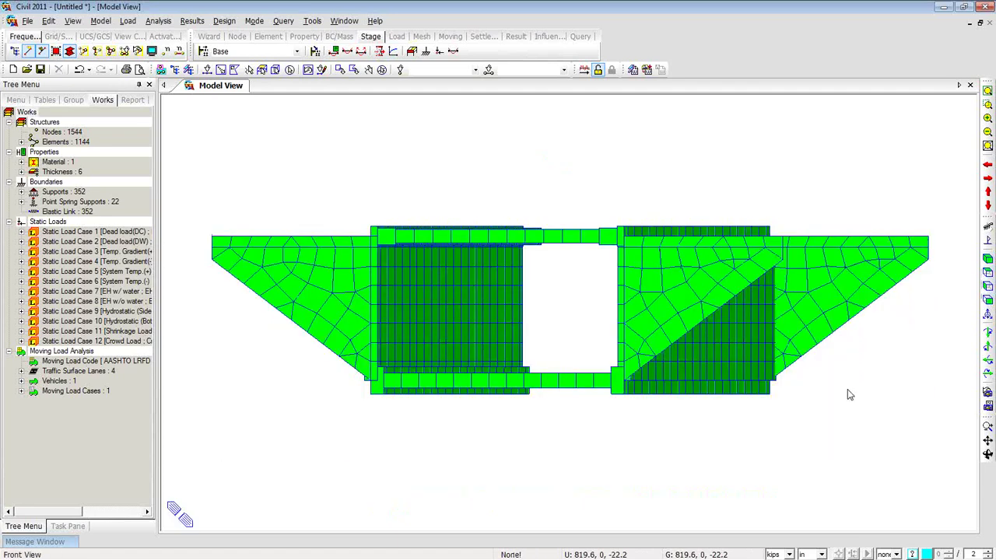
middle_drag(796, 402, 794, 424)
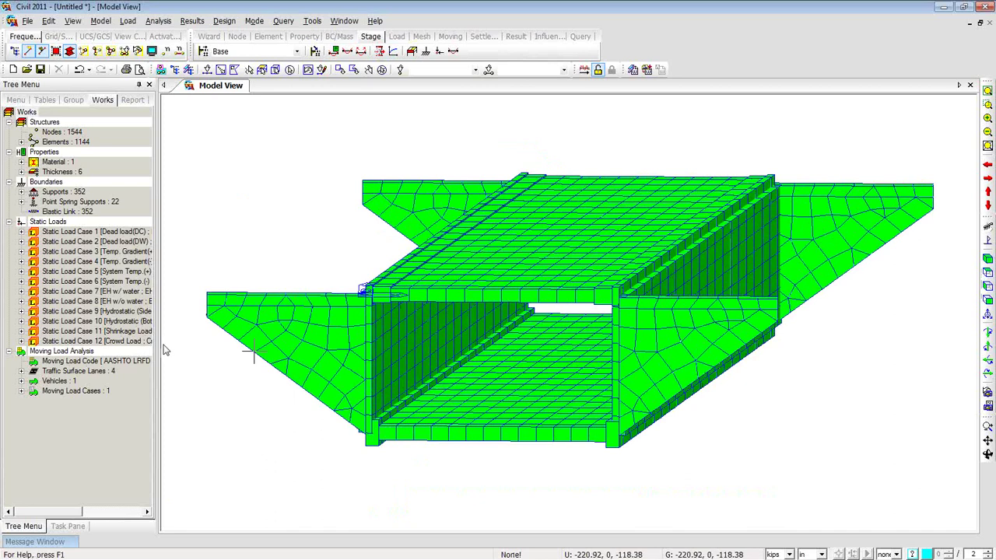
- Display the pressure loads of the Dead load(DC) and Dead load(DW) static load cases on the model
click(22, 232)
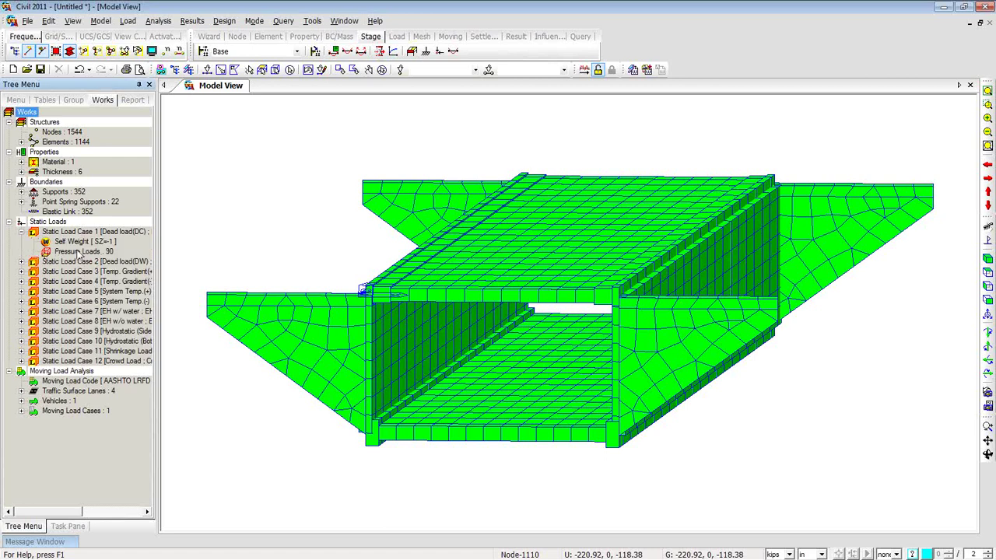
right_click(78, 254)
click(96, 283)
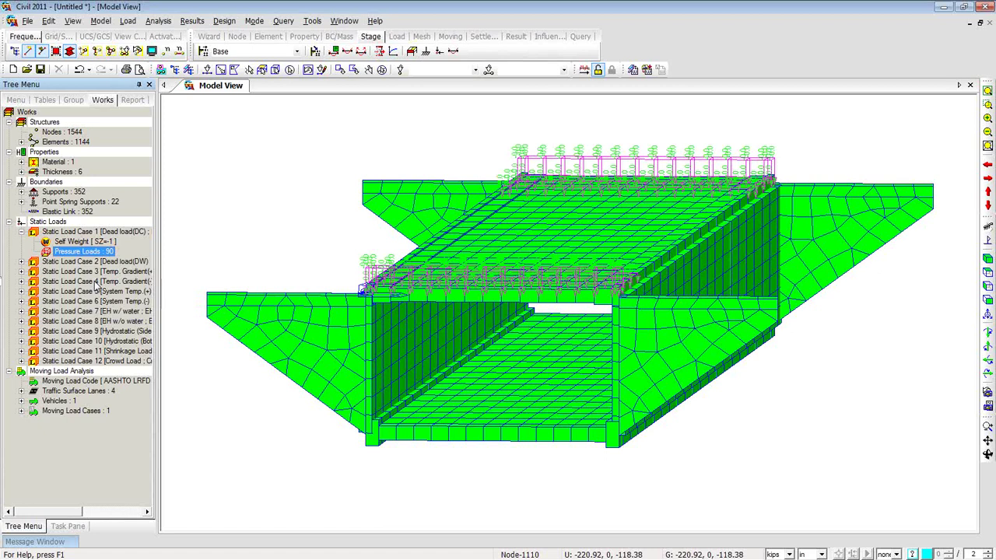
click(22, 262)
right_click(74, 270)
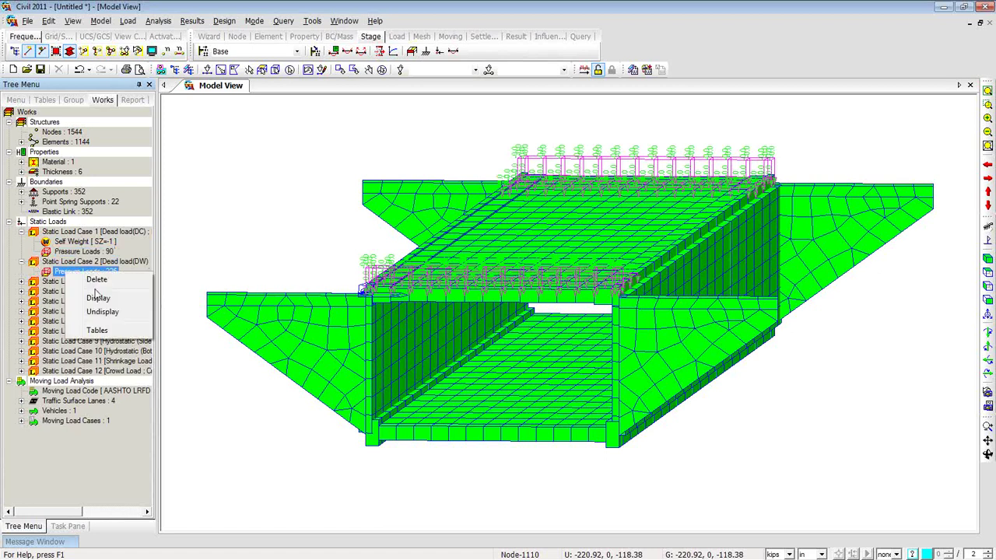
click(97, 299)
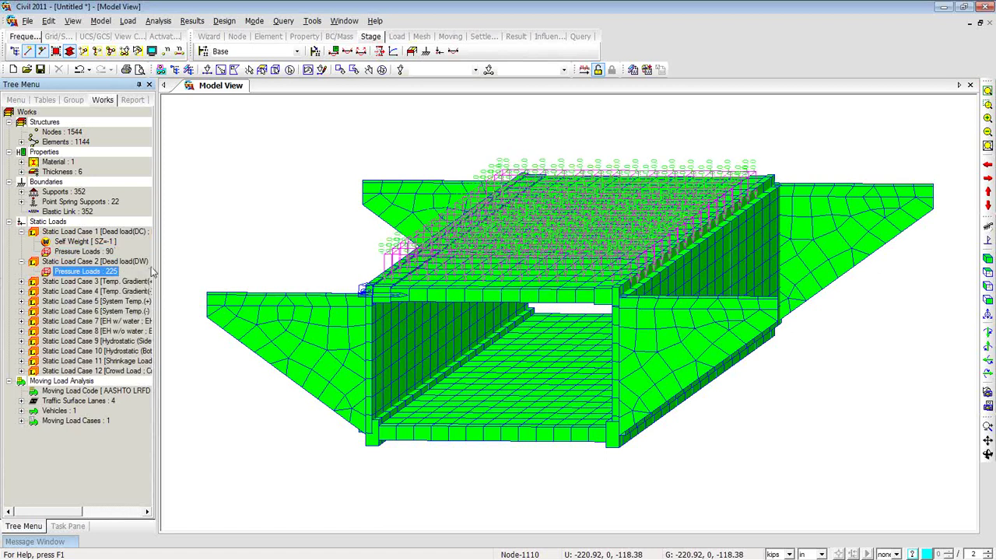
drag(158, 262, 232, 269)
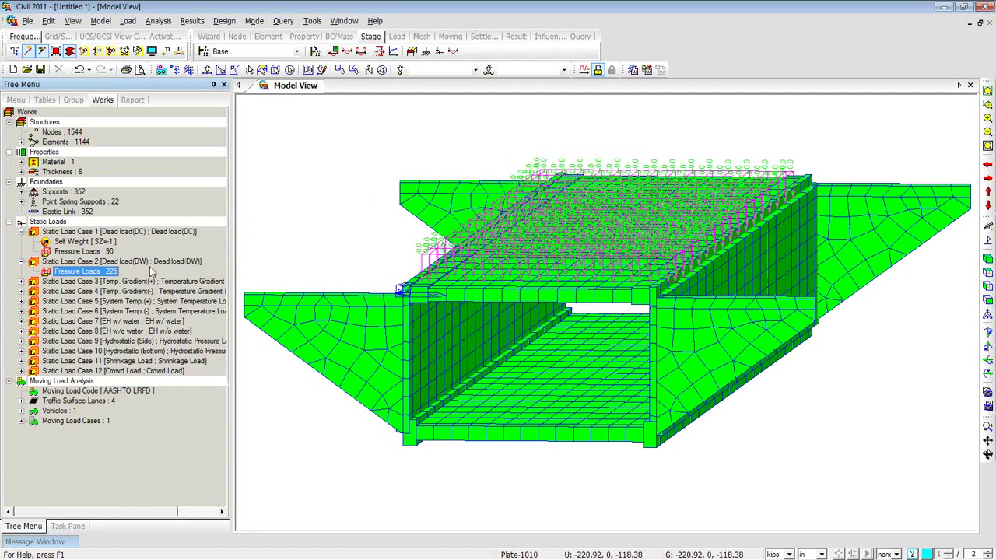
click(22, 261)
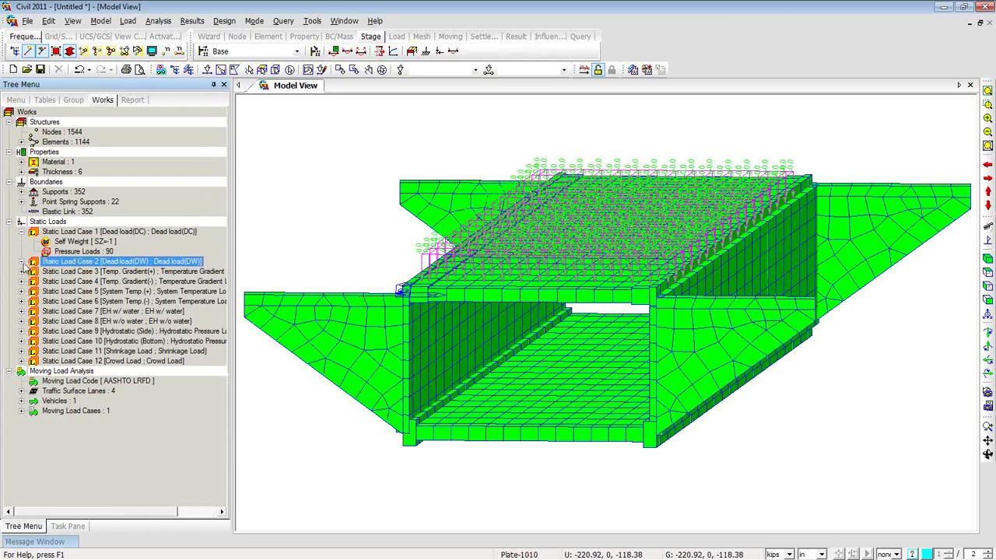
click(22, 232)
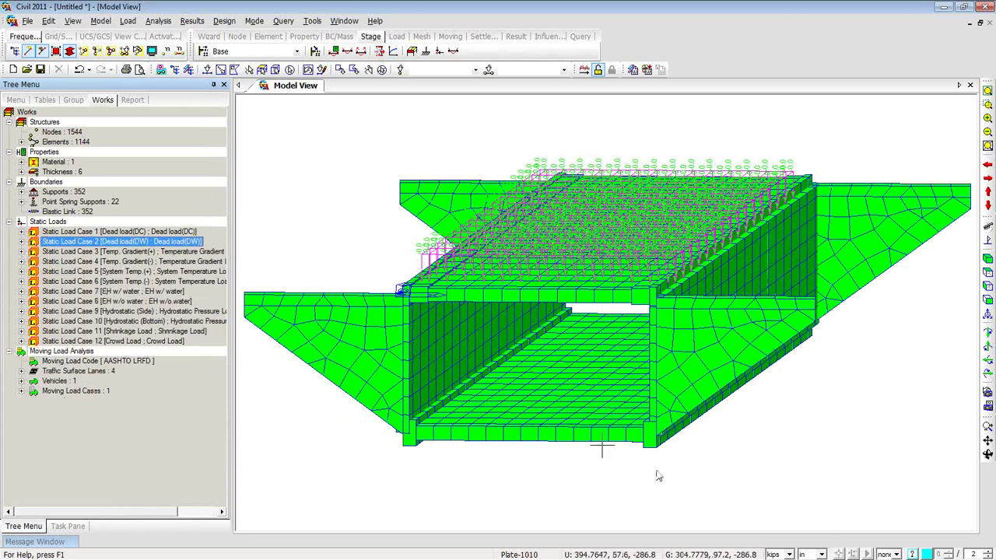
- Change the model's length unit to ft and the force unit to lbf
click(820, 554)
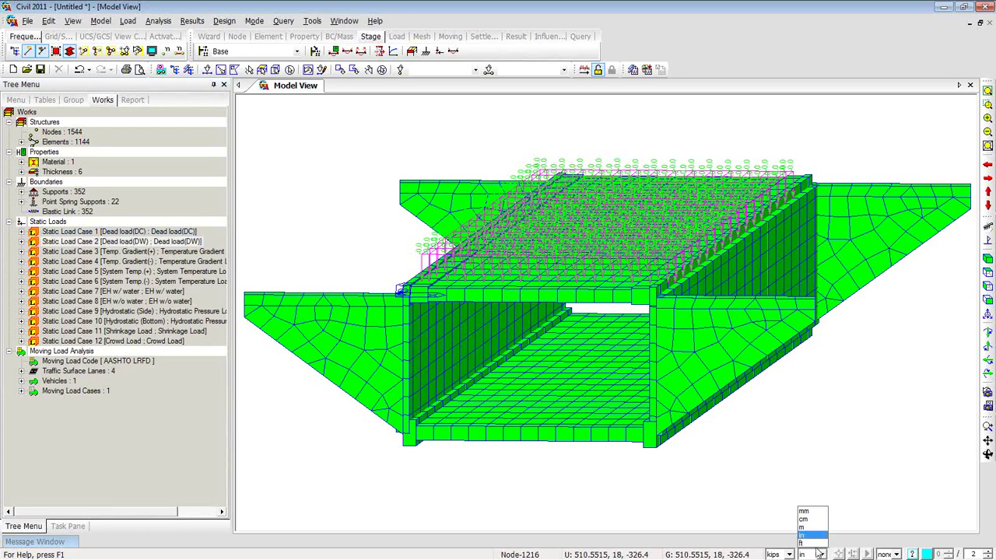
click(809, 543)
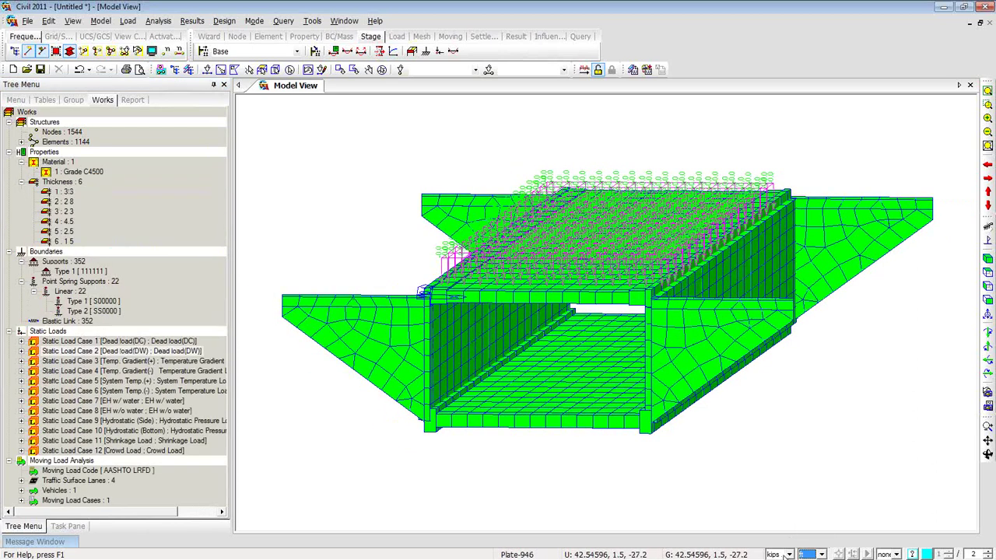
click(787, 554)
click(769, 519)
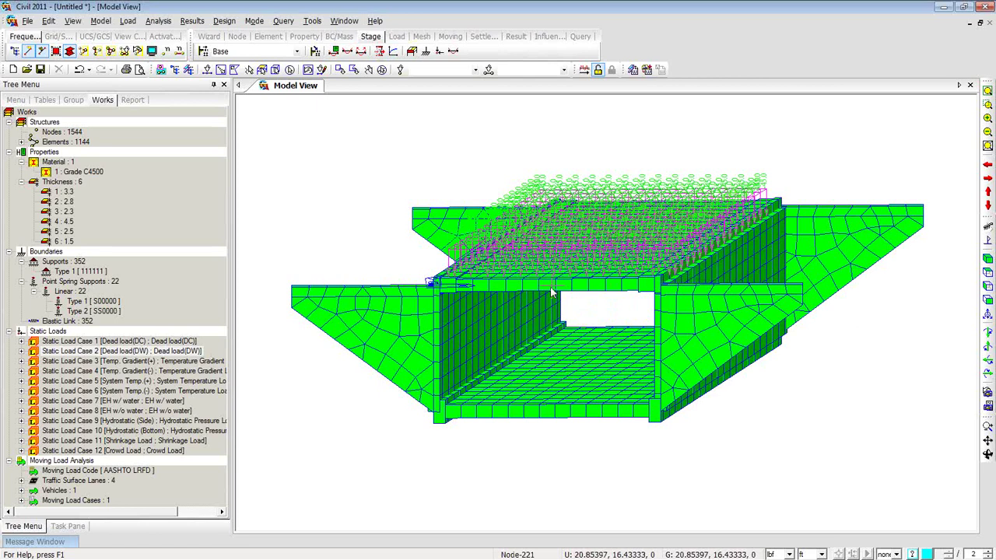
- Open the table of pressure loads from the Dead load(DW) static load case
click(21, 352)
click(80, 362)
right_click(82, 364)
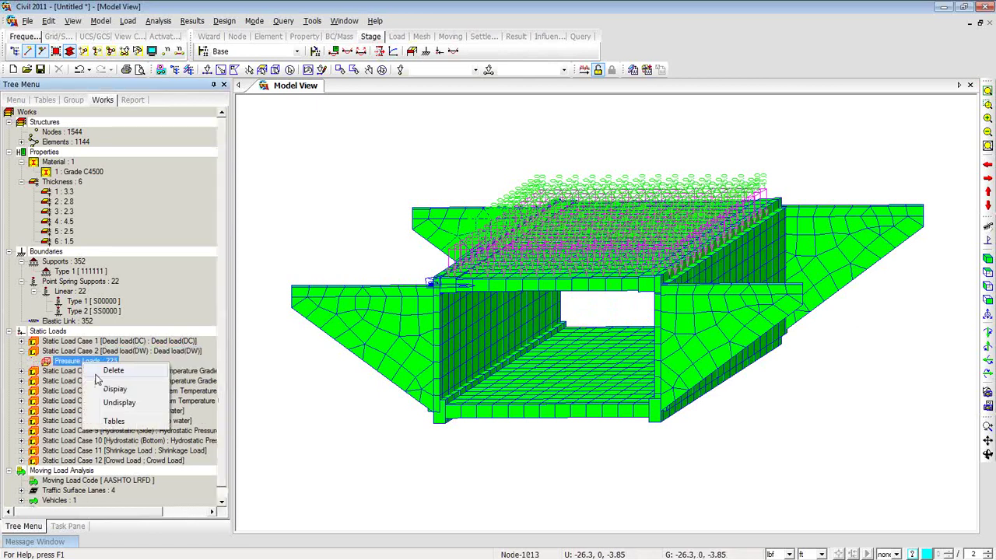
click(113, 422)
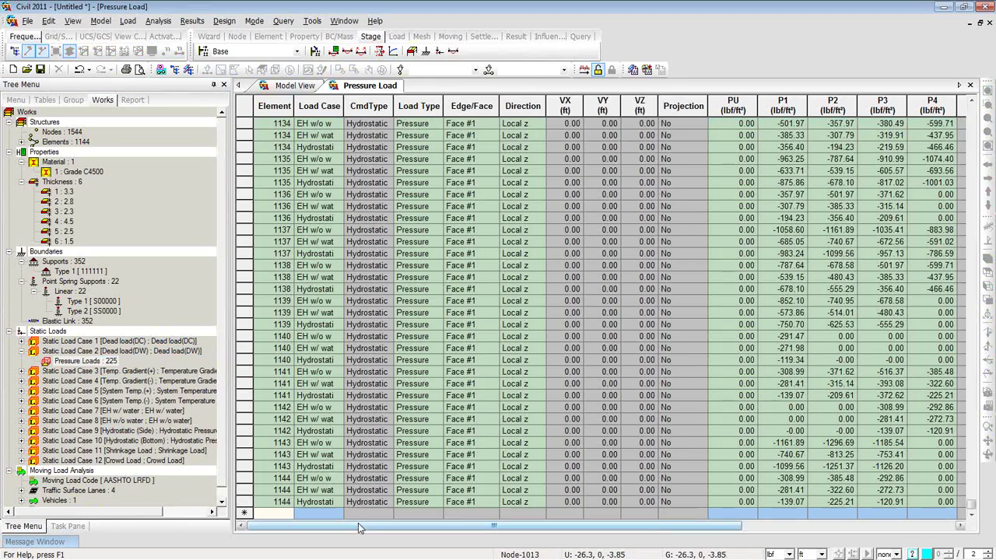
- Hide the VX, VY, VZ, Projection, EPU, EP1 and EP2 columns of the pressure load table
drag(374, 527, 543, 549)
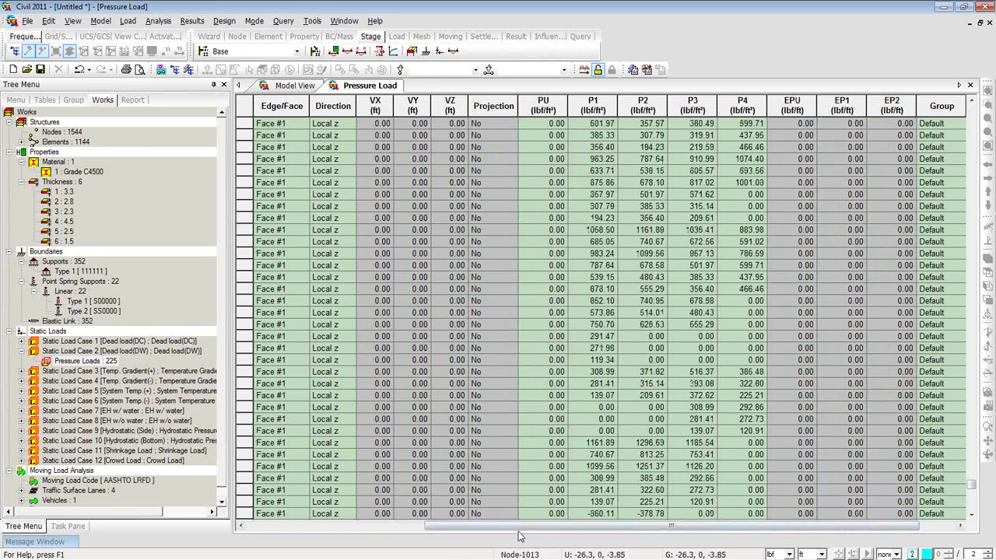
mouse_move(507, 531)
mouse_down()
mouse_move(480, 527)
mouse_move(519, 527)
mouse_up()
drag(498, 101, 387, 95)
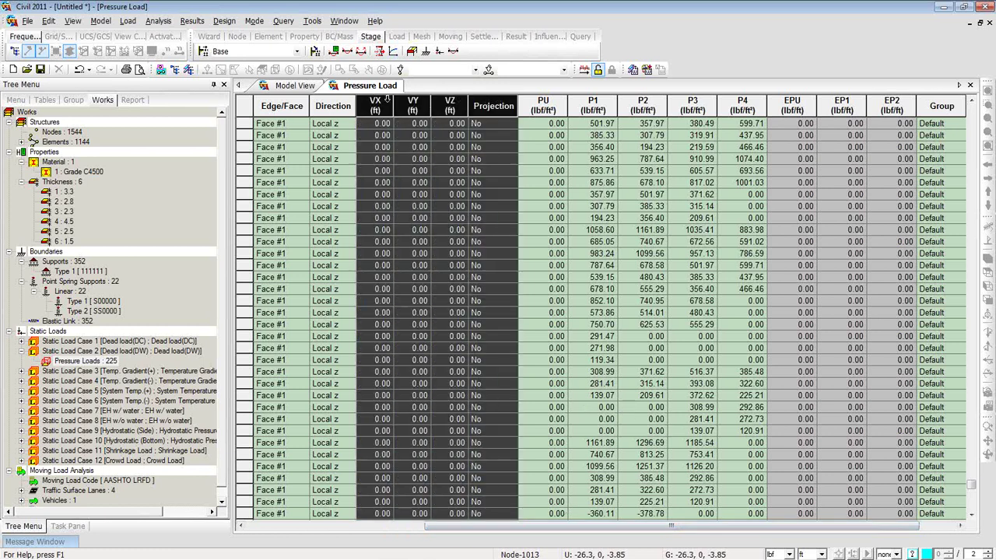
drag(521, 110, 391, 93)
drag(496, 107, 461, 101)
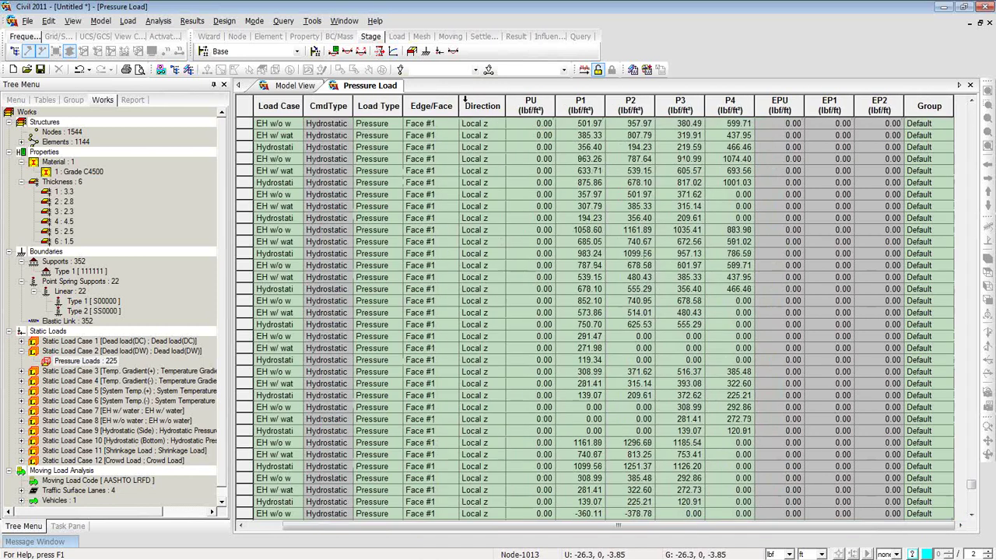
drag(875, 101, 780, 101)
drag(902, 105, 852, 105)
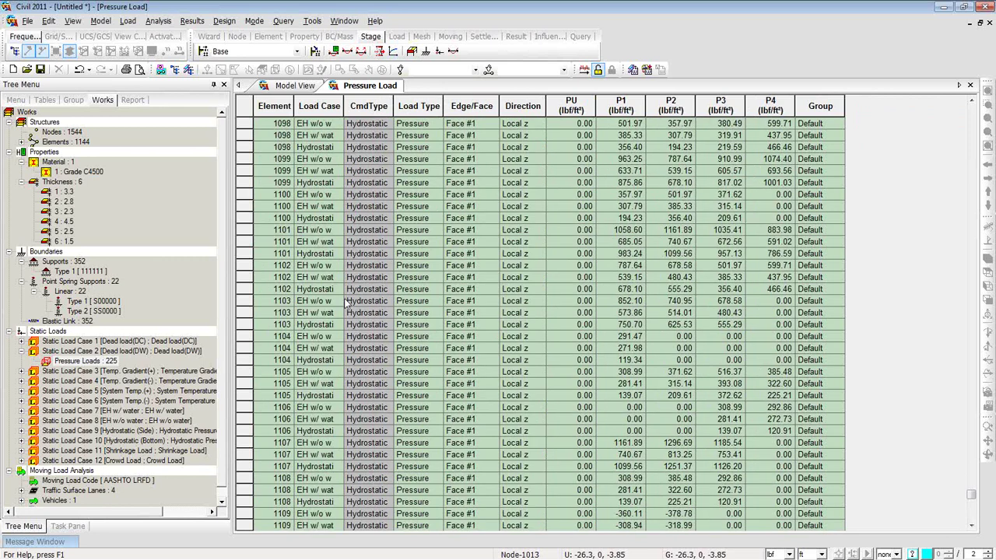
- Sort the pressure load table in ascending order by Load Case first and Element second
right_click(563, 233)
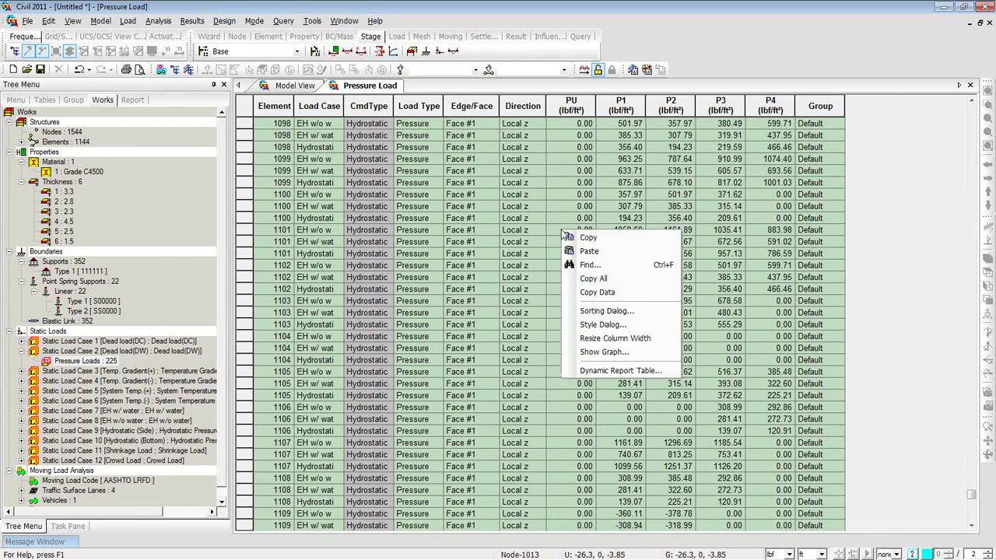
click(593, 312)
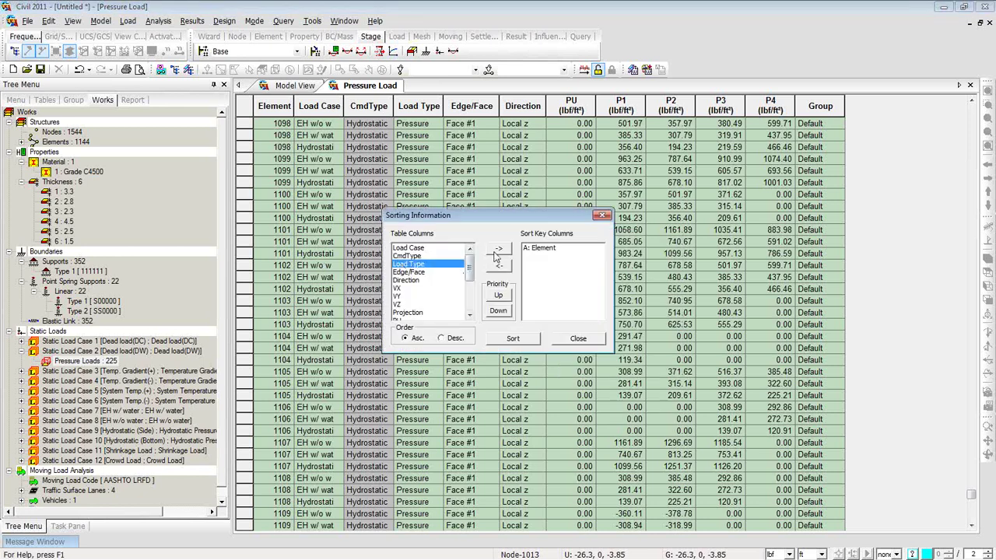
click(408, 247)
click(498, 248)
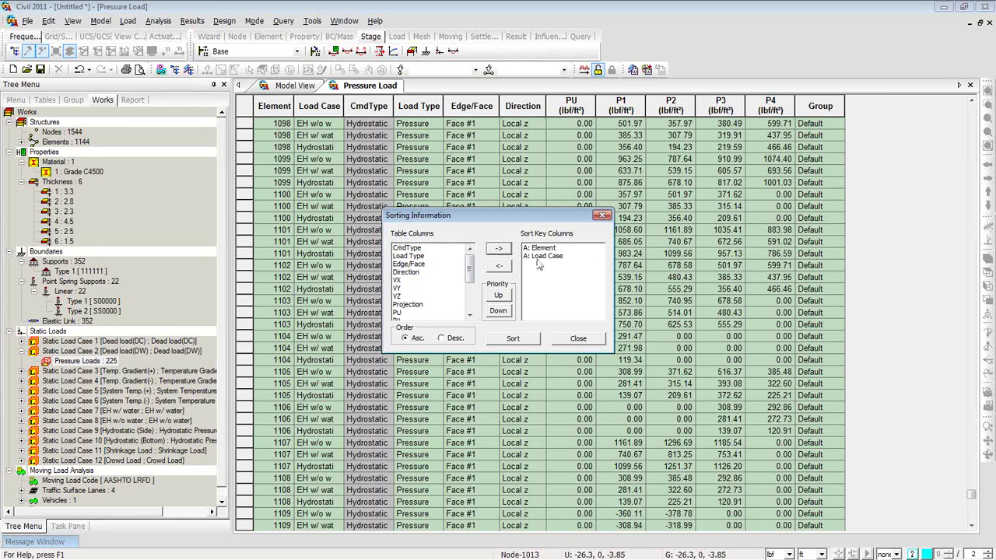
click(505, 297)
click(515, 340)
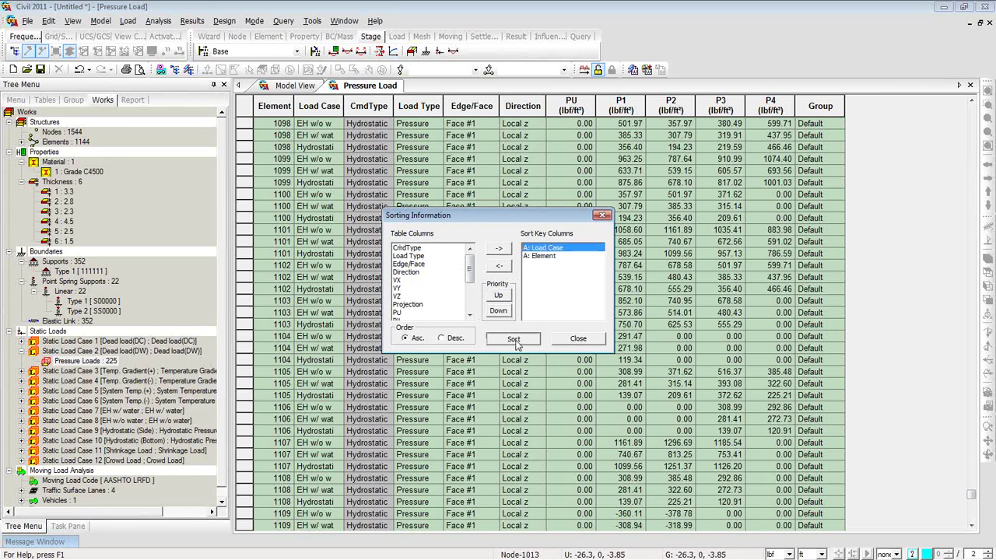
- Close the sorting settings and widen the Load Case column of the pressure load table so the full case names fit
click(576, 345)
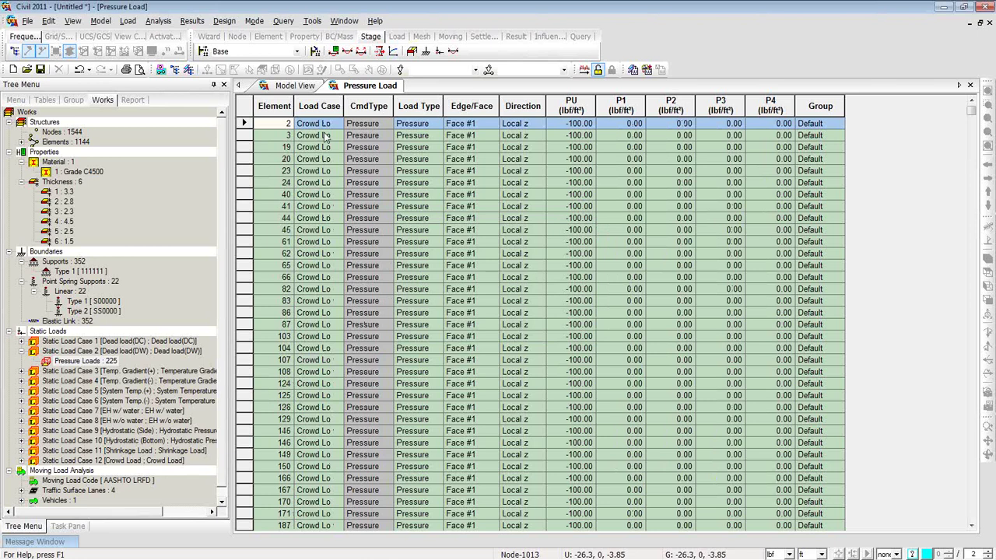
drag(342, 106, 367, 106)
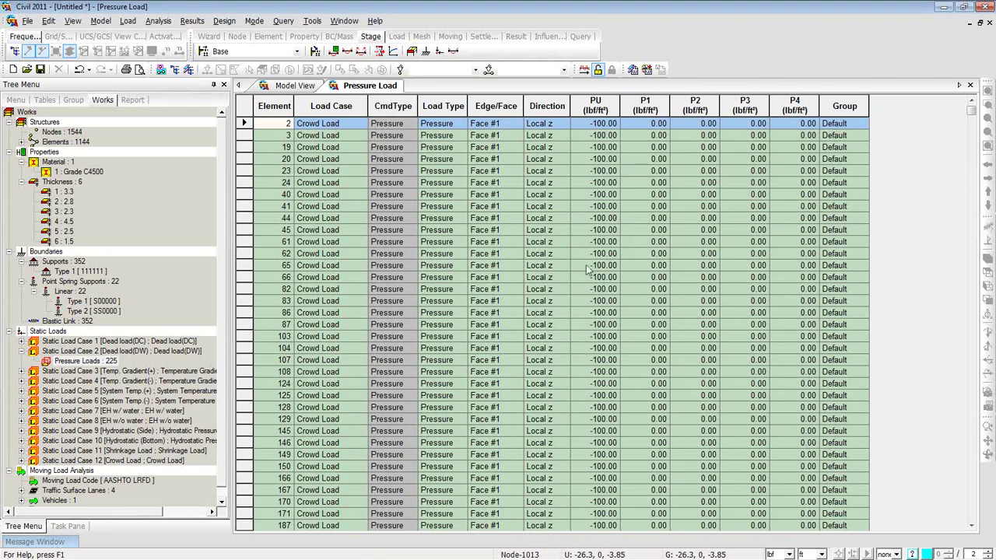
- Review the sorted pressure loads of the Crowd Load, Dead load(DC) and Dead load(DW) cases, and close the table
scroll(330, 183, down, 13)
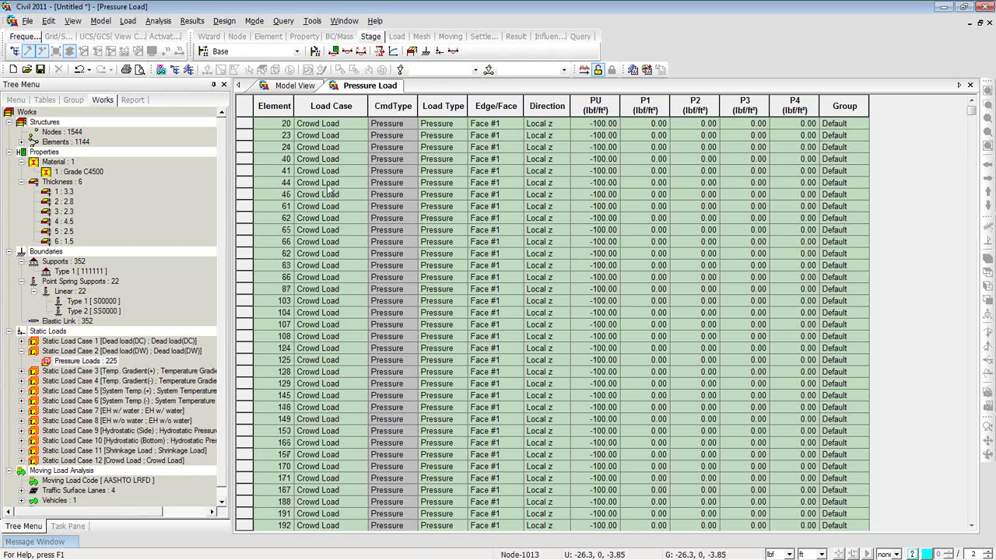
scroll(333, 254, down, 8)
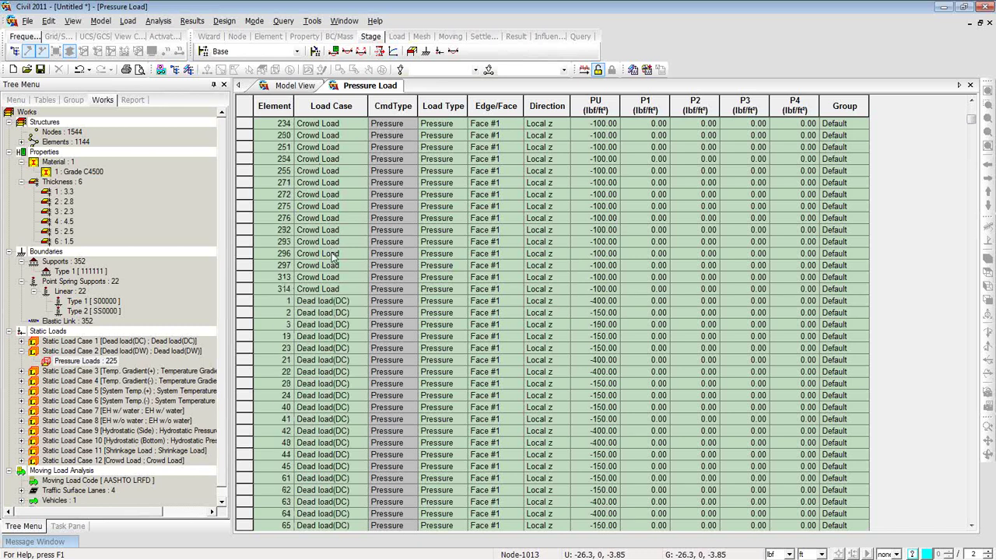
scroll(333, 258, down, 9)
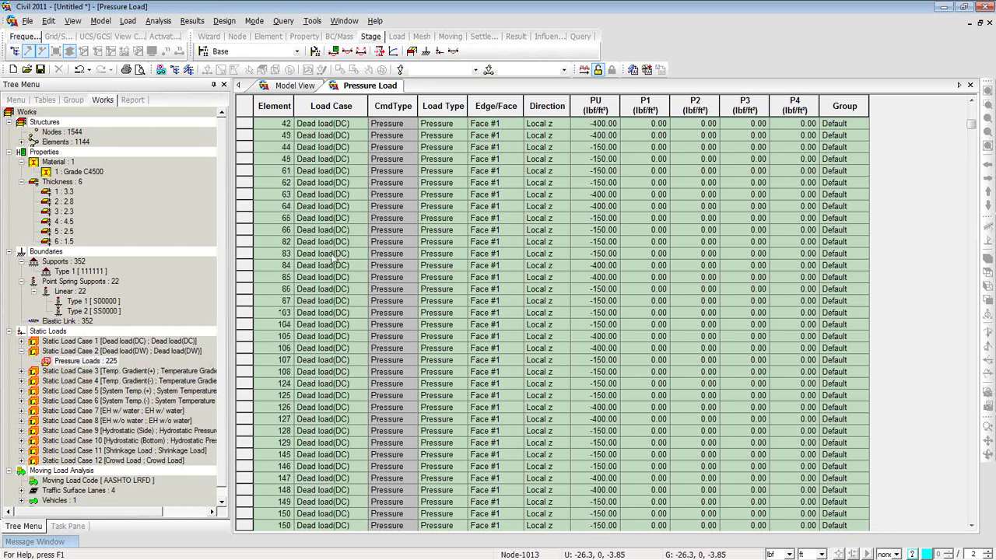
scroll(333, 260, down, 10)
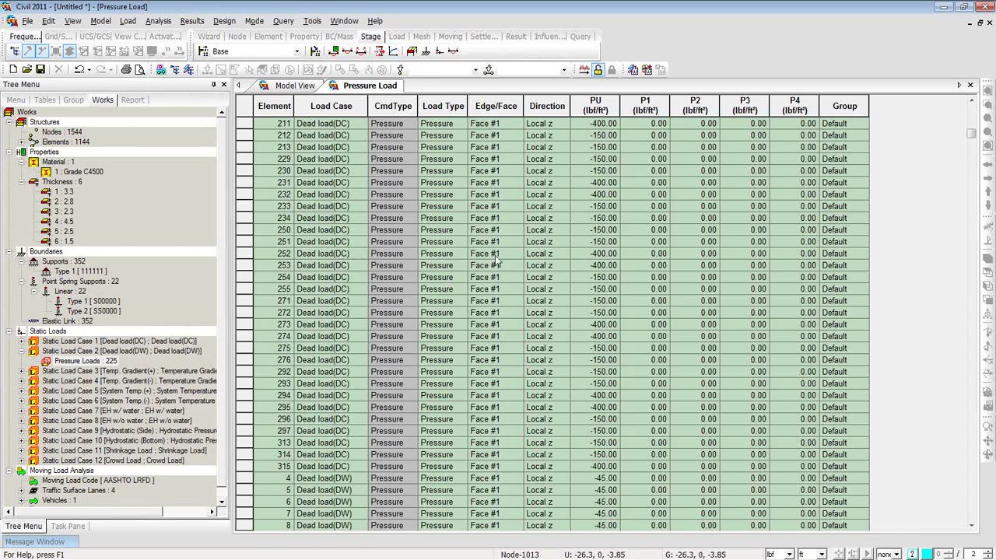
right_click(548, 274)
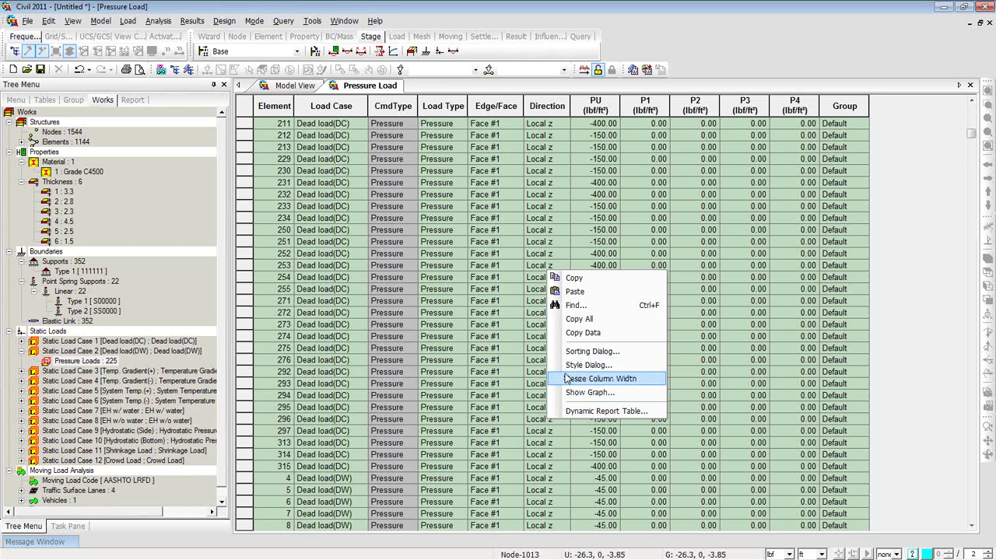
click(921, 395)
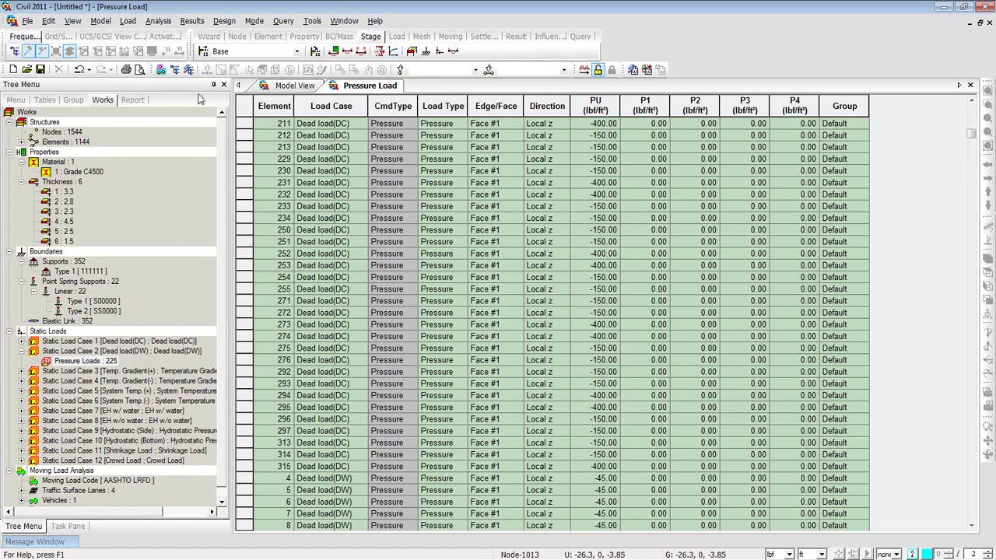
click(243, 109)
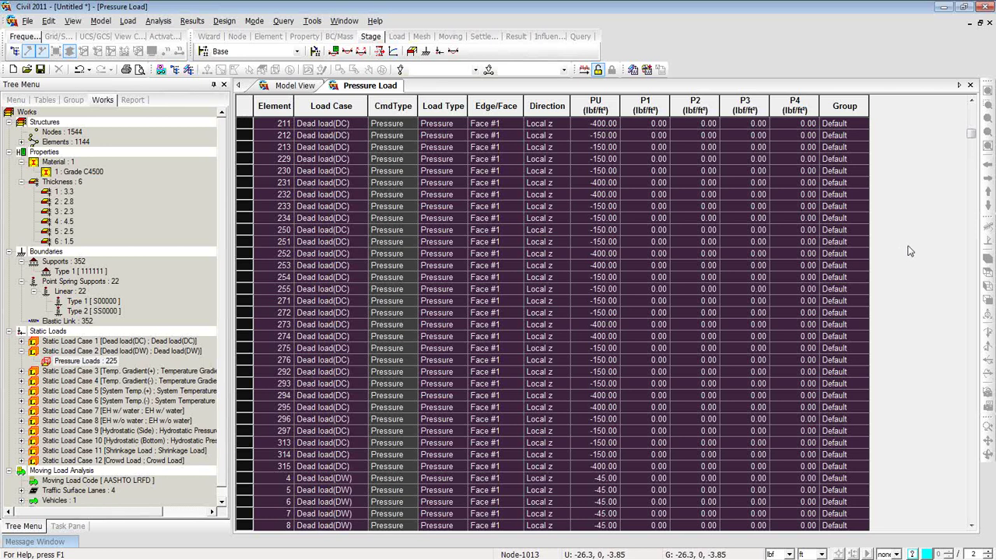
click(852, 233)
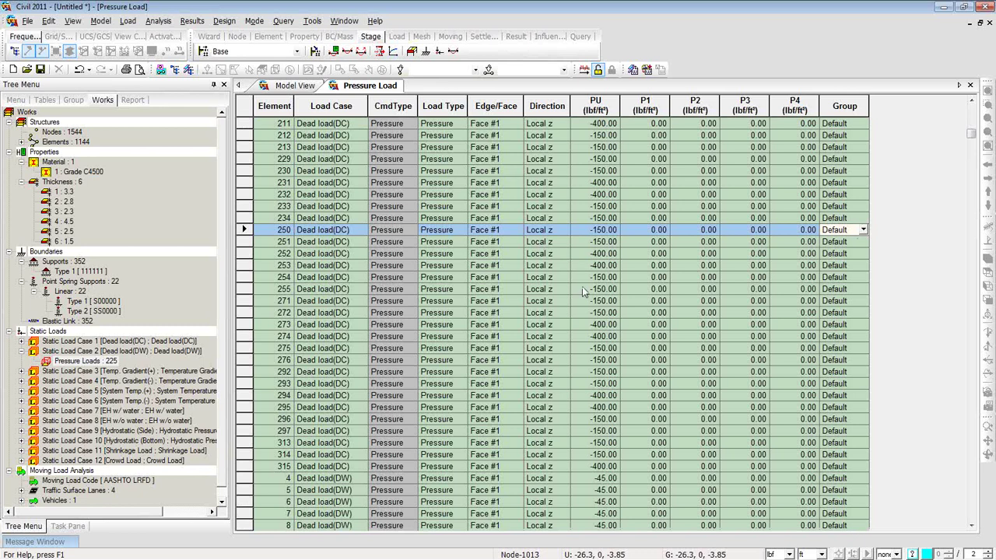
scroll(582, 287, up, 15)
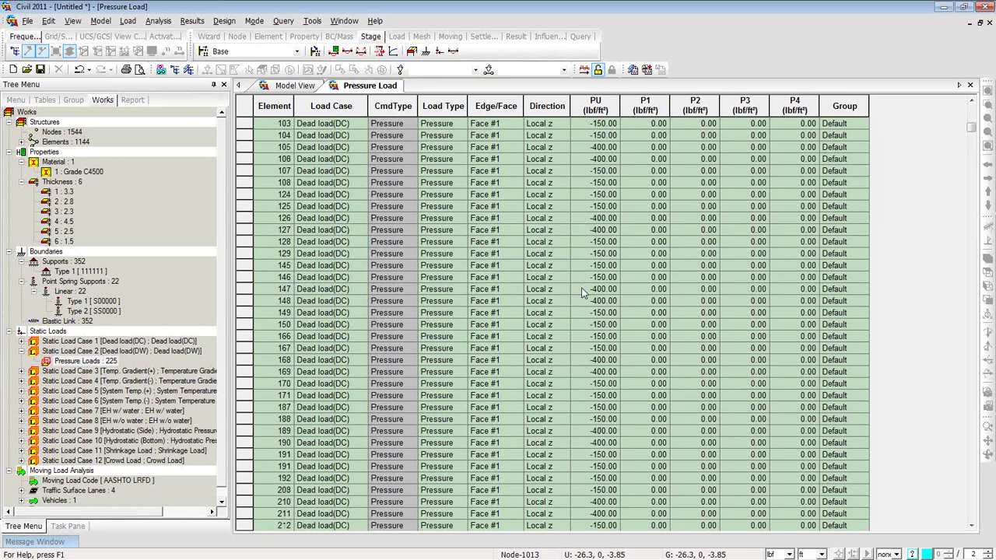
scroll(582, 288, up, 20)
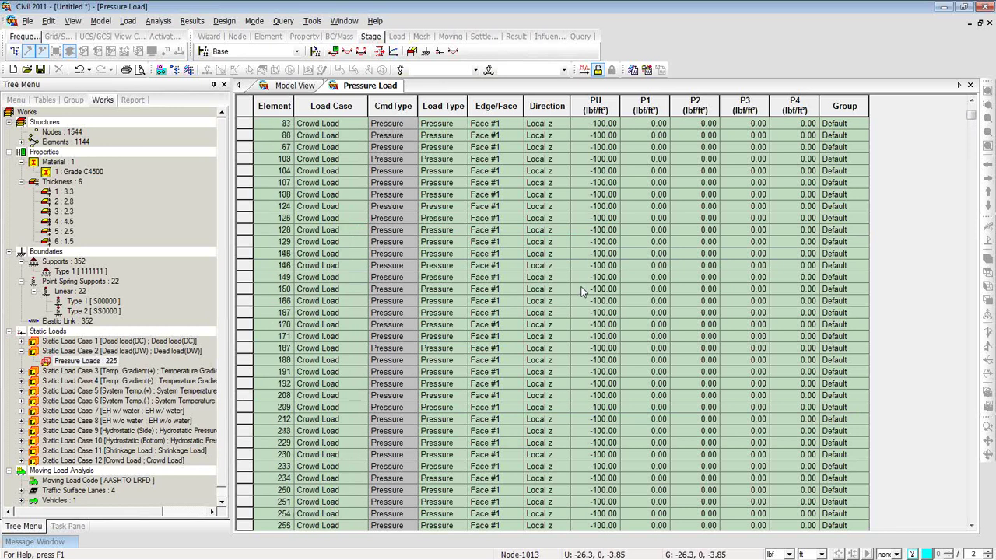
scroll(580, 289, up, 2)
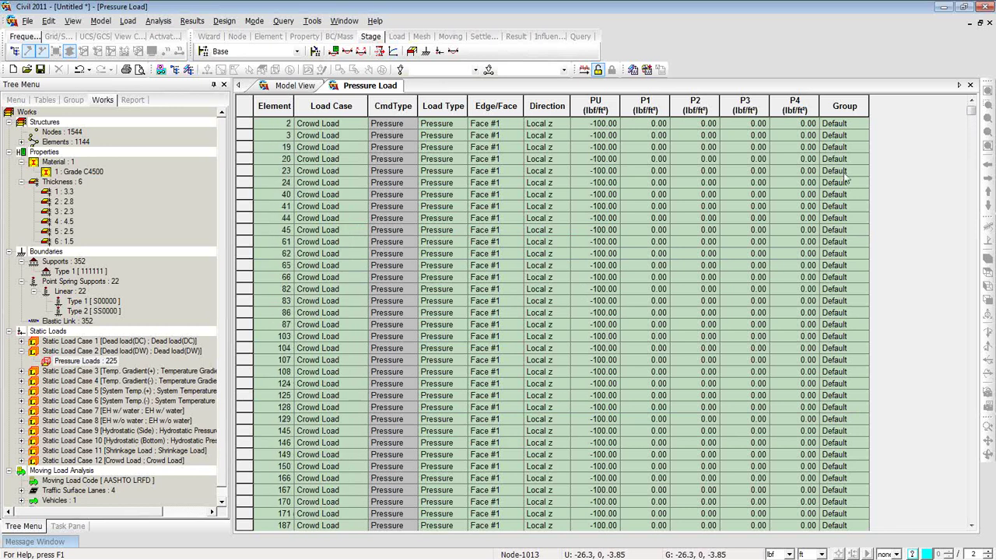
click(969, 86)
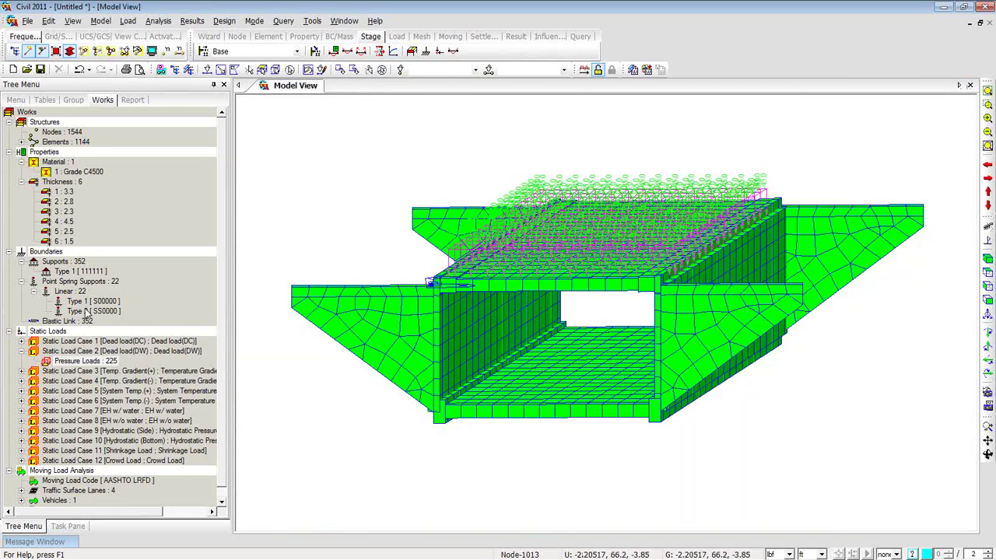
- Hide the pressure loads of the Dead load(DW) static load case in the model and collapse that load case
right_click(106, 365)
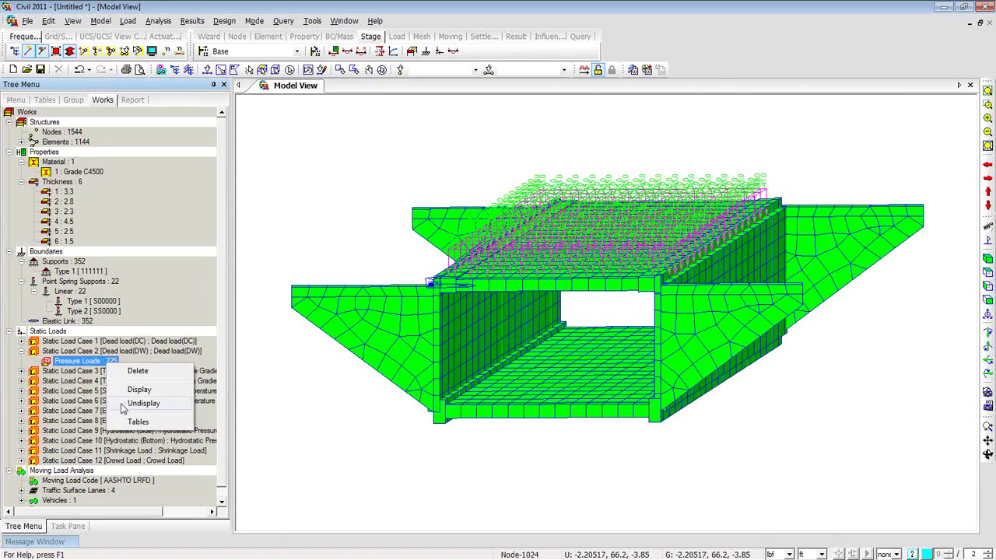
click(123, 405)
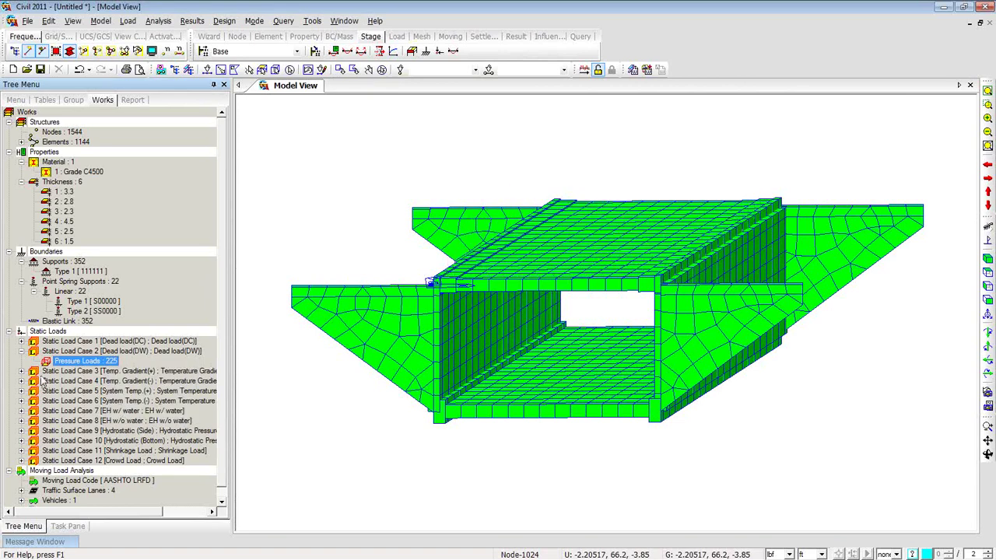
click(21, 351)
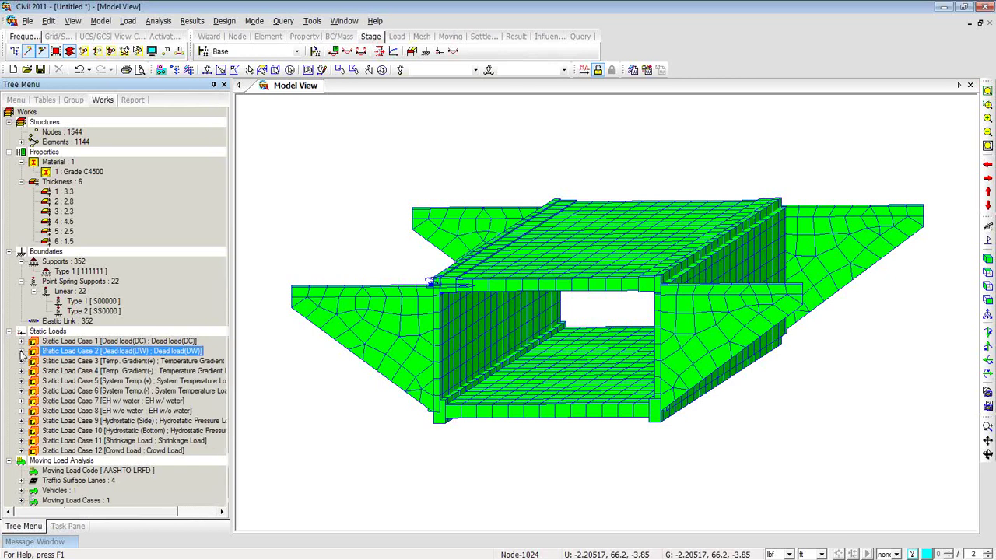
- Display the pressure loads of Static Load Case 7 (EH w/ water) on the model and inspect them on the side walls and wingwalls
click(21, 401)
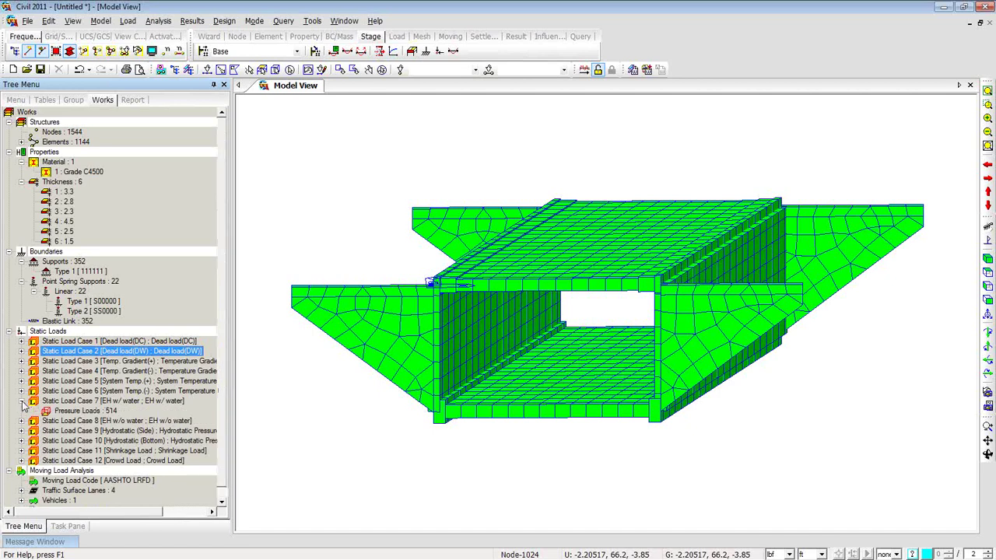
right_click(78, 412)
click(97, 440)
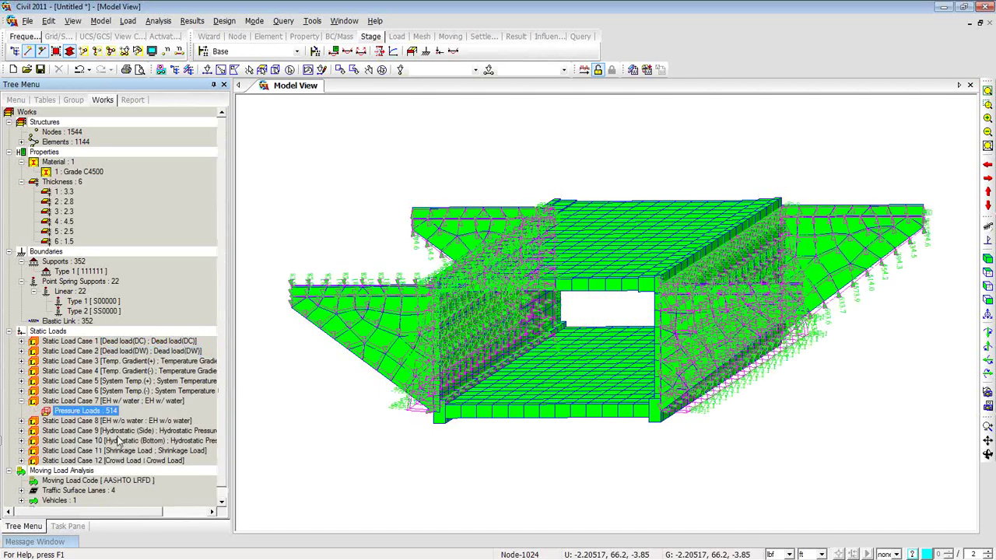
middle_drag(329, 411, 385, 417)
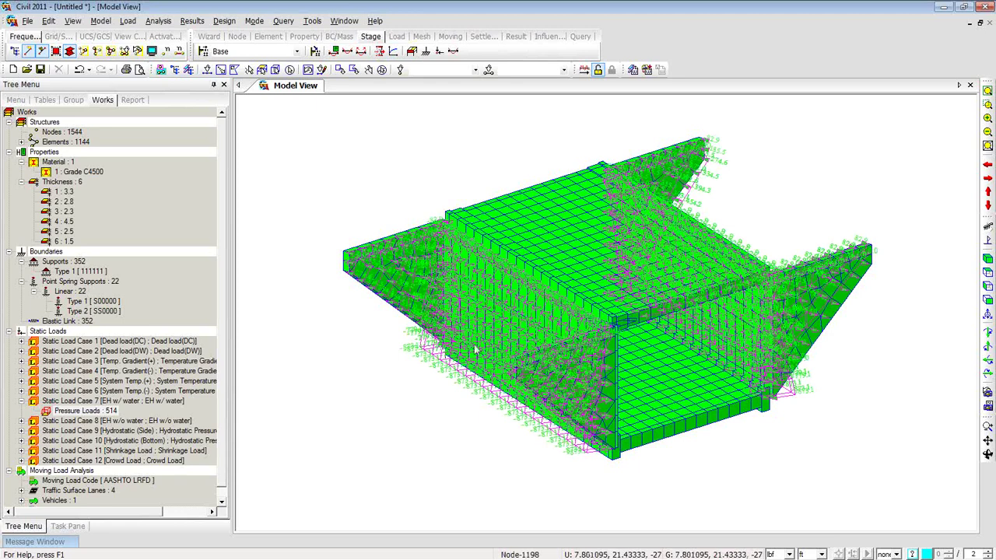
- Display the pressure loads of Static Load Case 9, Hydrostatic (Side), on the model and collapse that load case
click(22, 431)
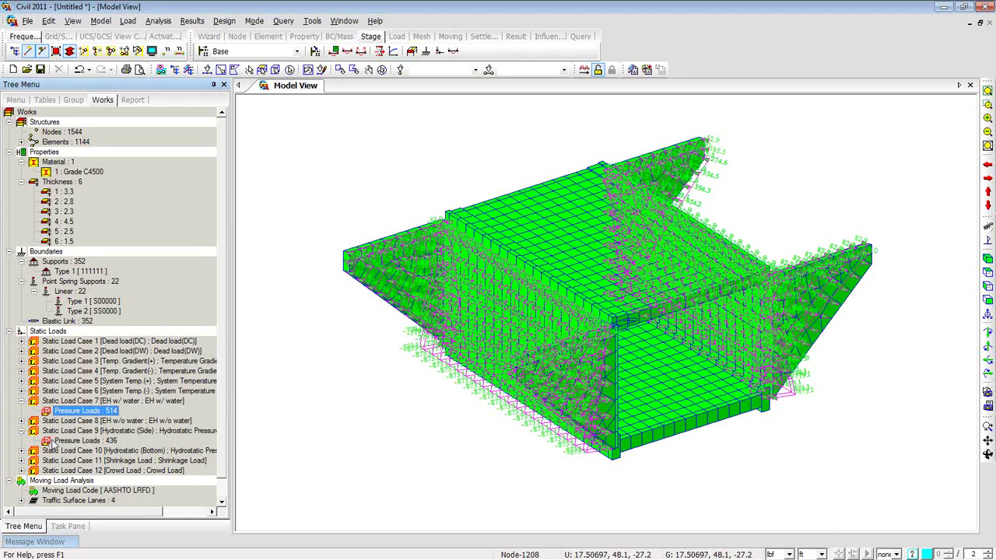
right_click(54, 441)
click(74, 467)
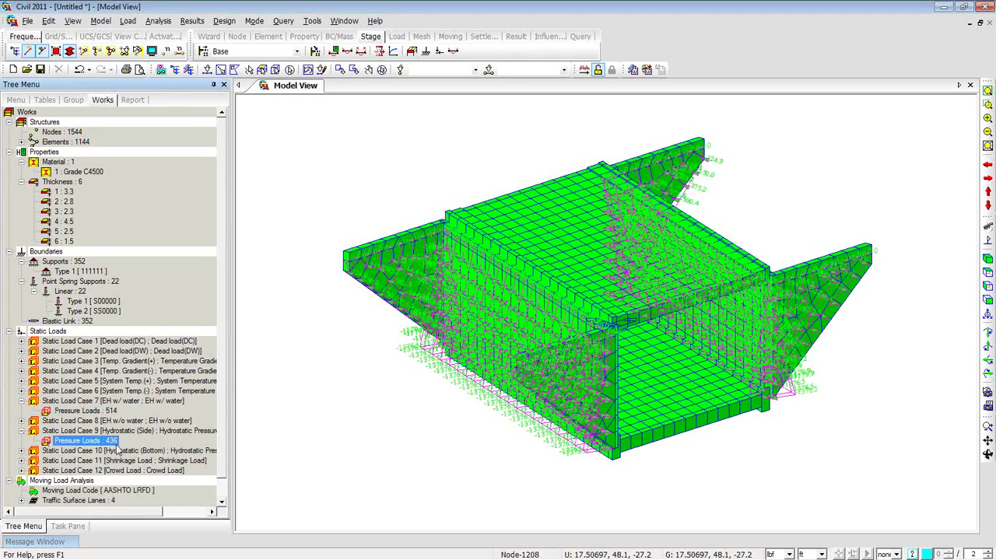
click(22, 430)
- Turn off the displayed pressure loads from Static Load Case 7 (EH w/ water) and collapse that load case
right_click(74, 410)
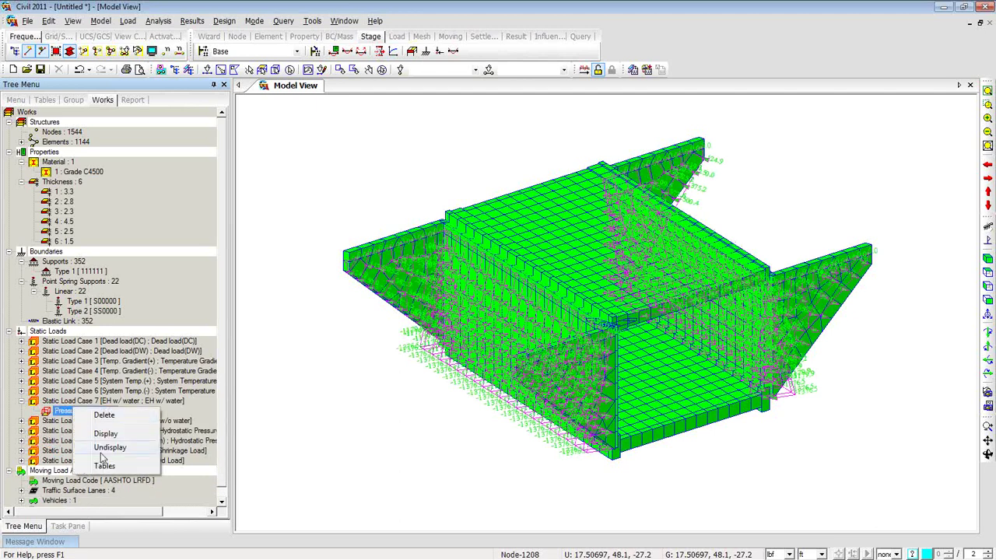
click(109, 448)
click(22, 400)
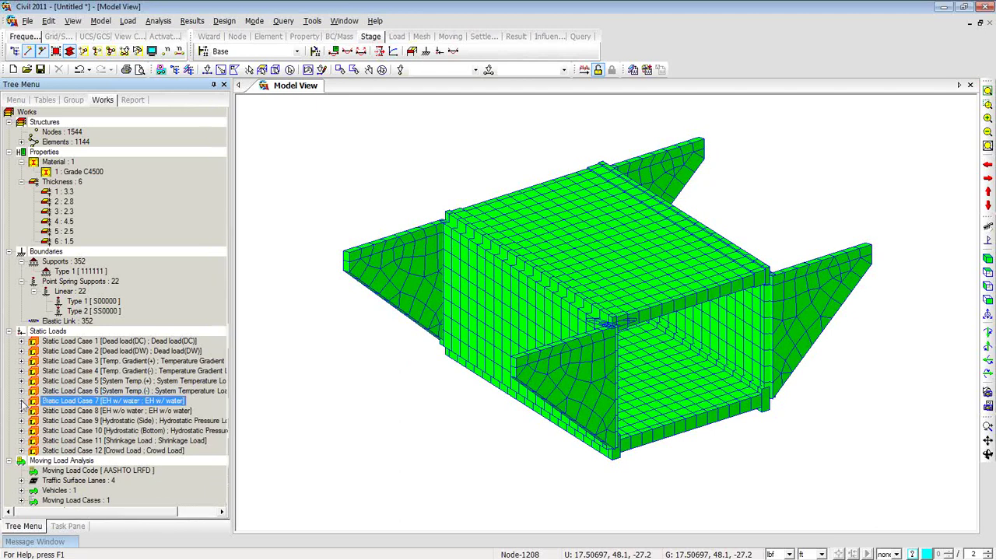
- Expand the traffic surface lanes of the moving load analysis and display all of them on the model
click(21, 480)
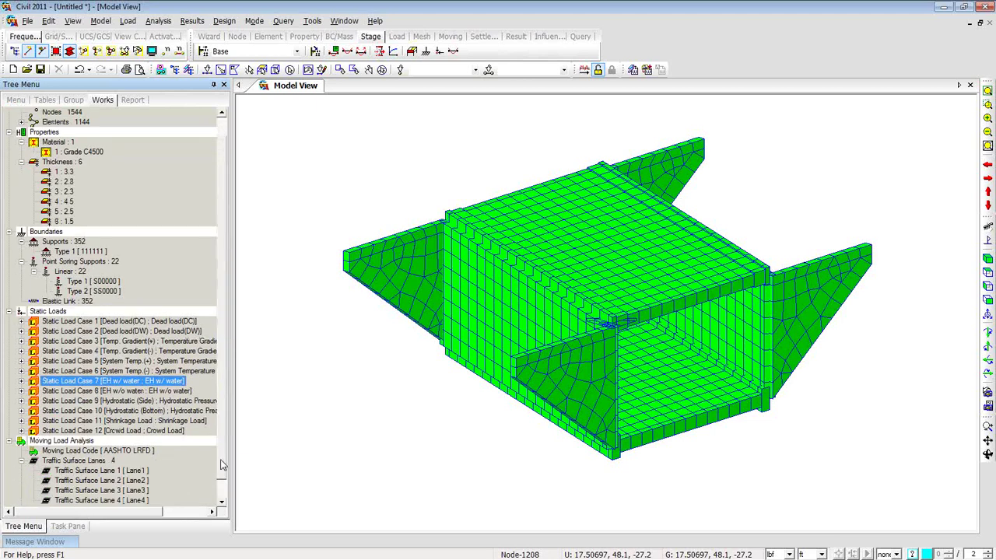
scroll(225, 465, down, 1)
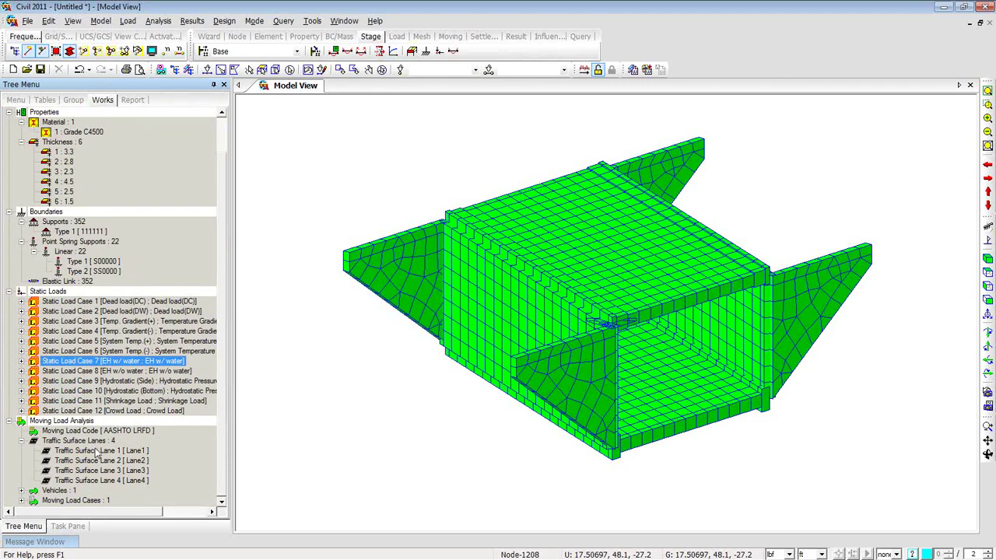
right_click(100, 442)
click(118, 450)
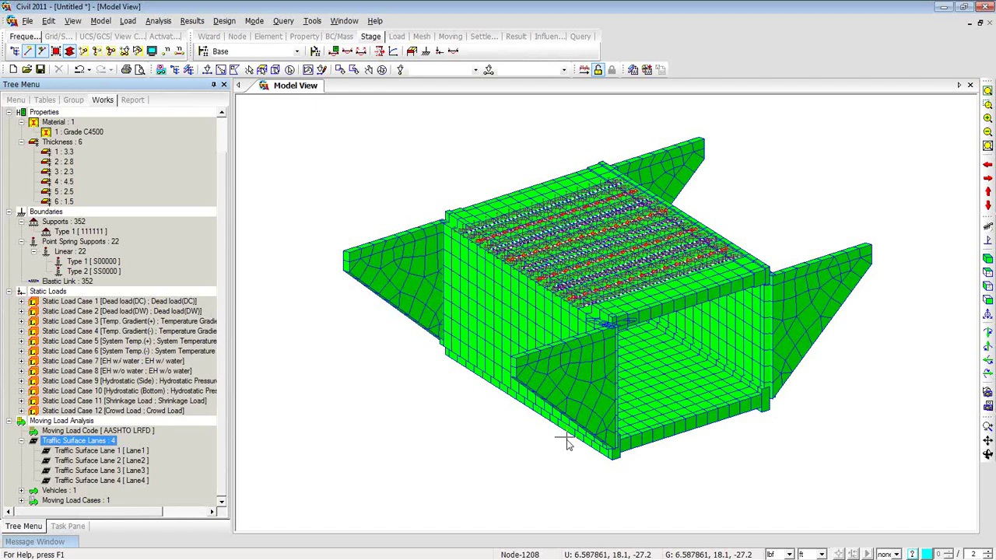
- Examine the layout of Lane1 to Lane4 on the top slab in a top view with hidden-surface rendering turned off
click(988, 273)
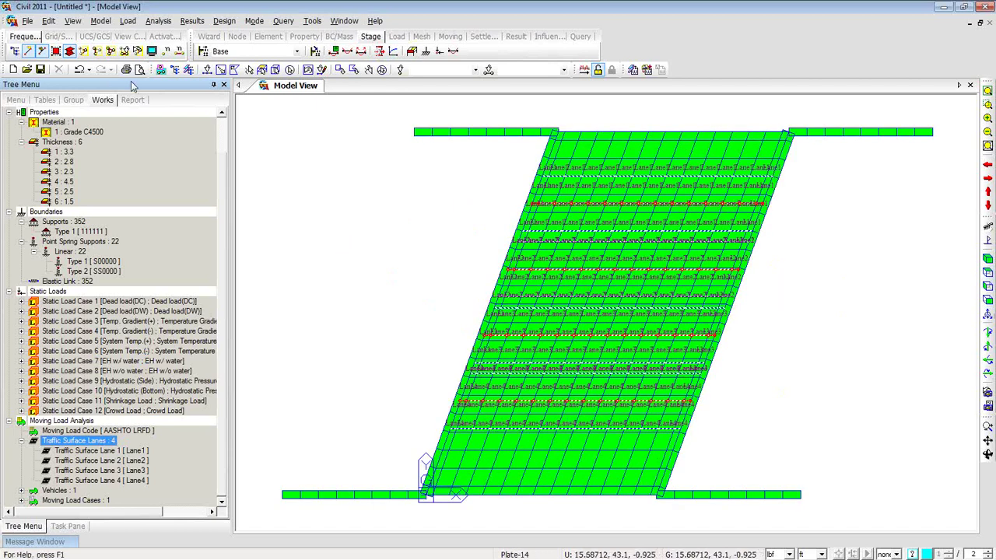
click(69, 51)
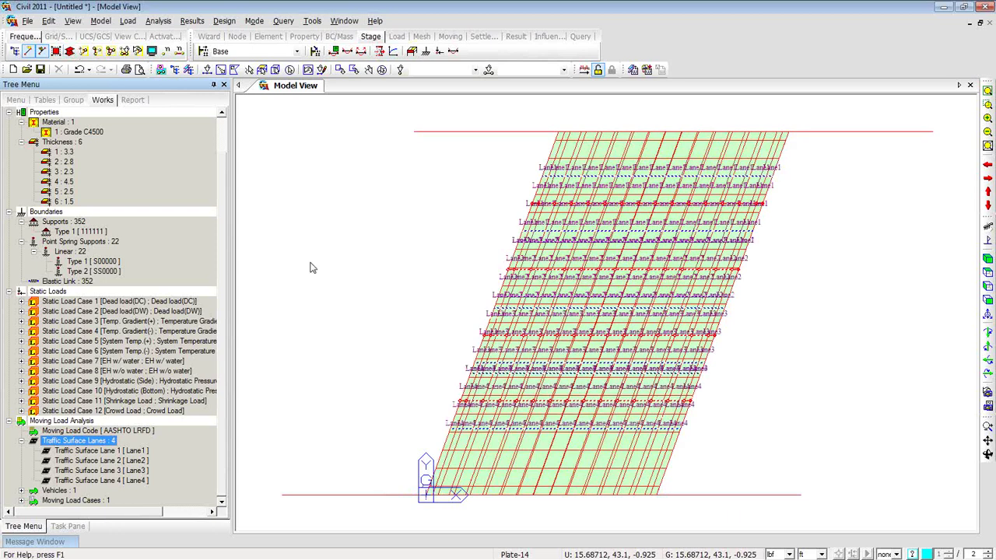
click(708, 430)
scroll(708, 430, up, 5)
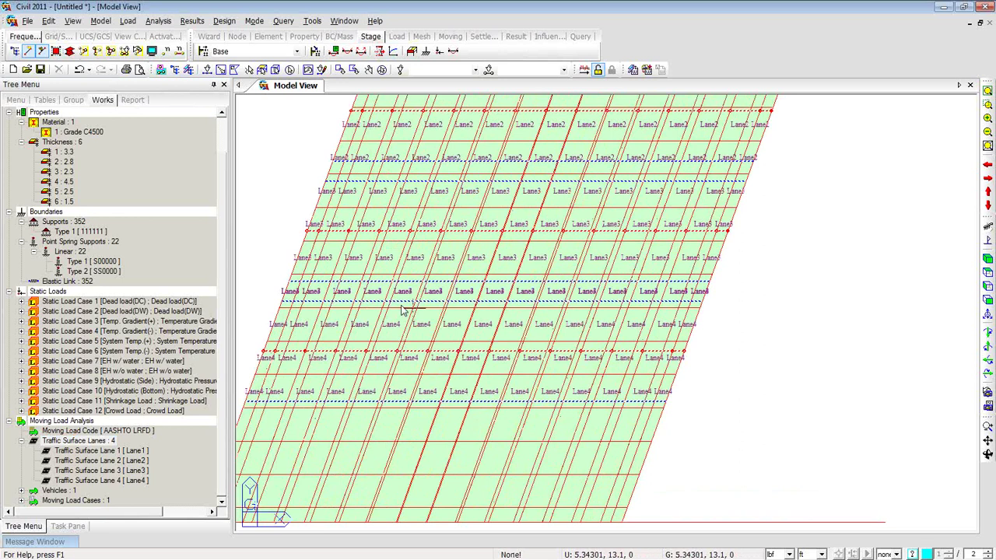
middle_drag(775, 260, 747, 377)
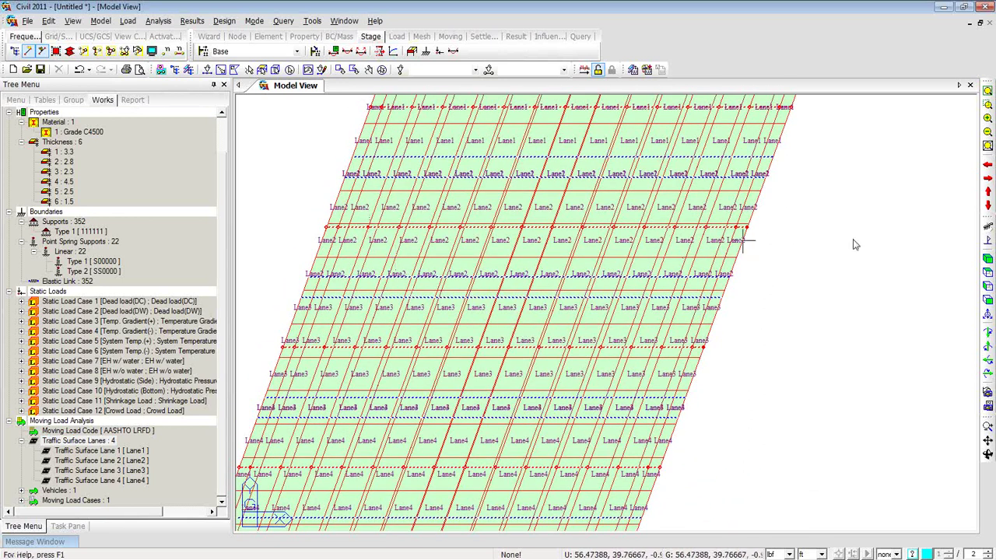
middle_drag(853, 244, 818, 394)
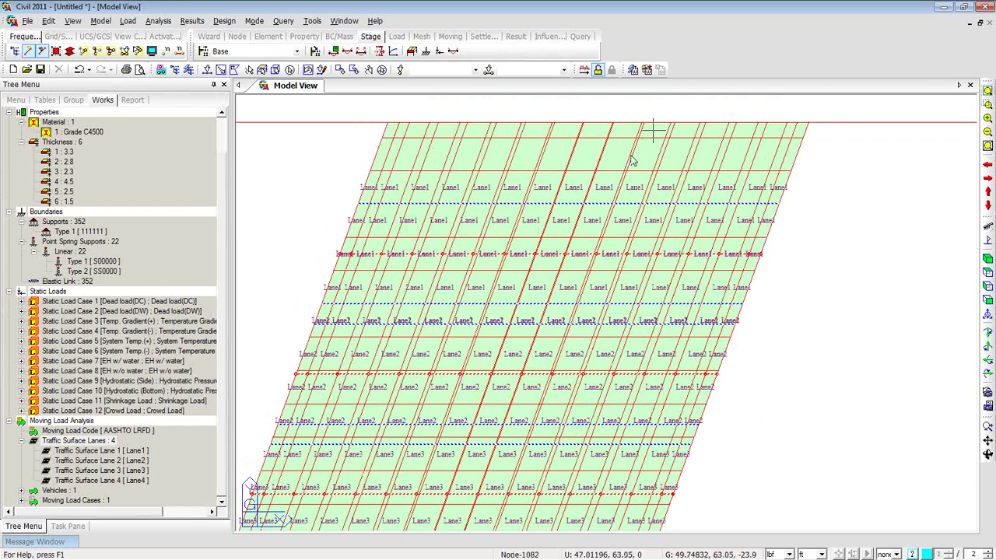
click(987, 91)
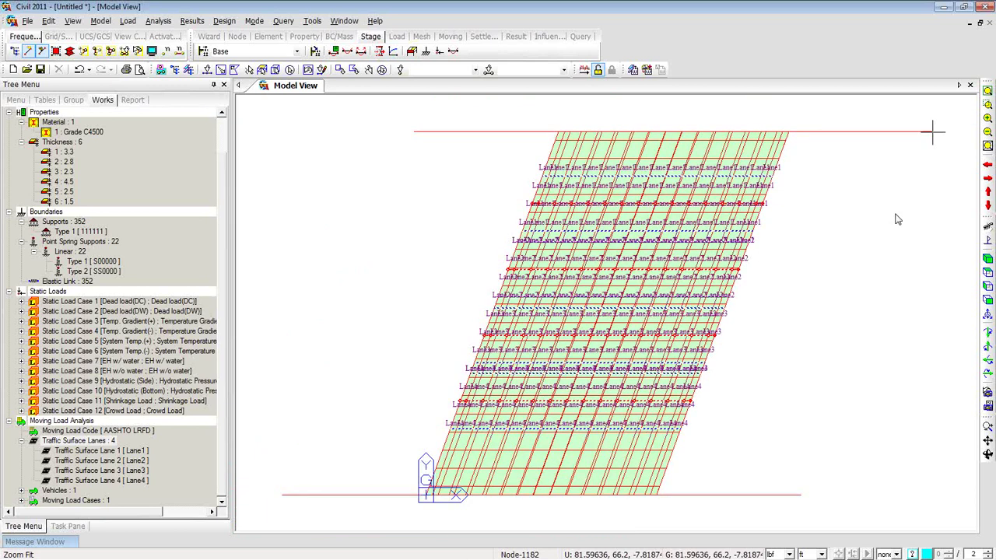
- Hide the traffic surface lanes in the model and collapse their list
right_click(104, 443)
click(135, 468)
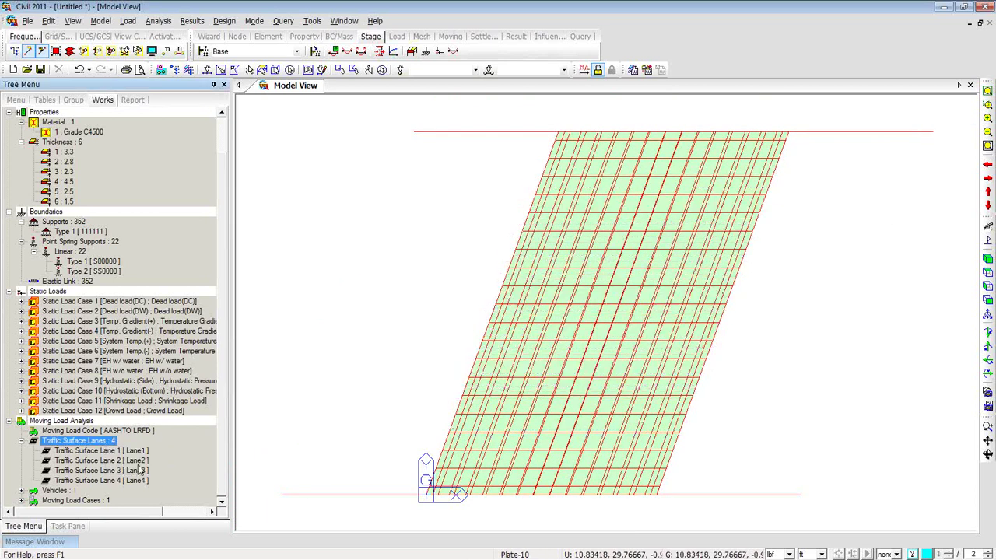
click(22, 440)
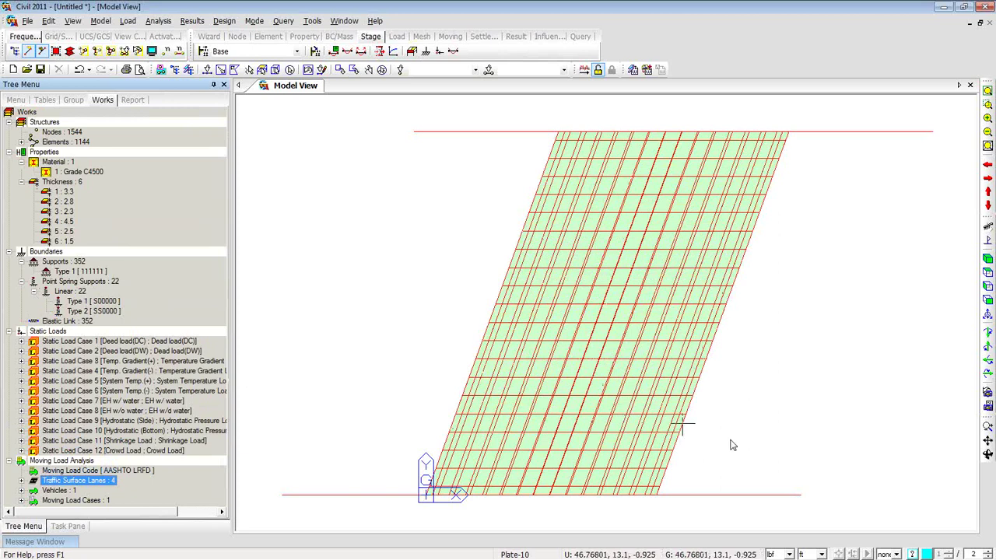
- Display the Type 1 and Type 2 linear point spring supports on the model in a 3D view and collapse their list
ctrl+middle_drag(731, 445, 783, 350)
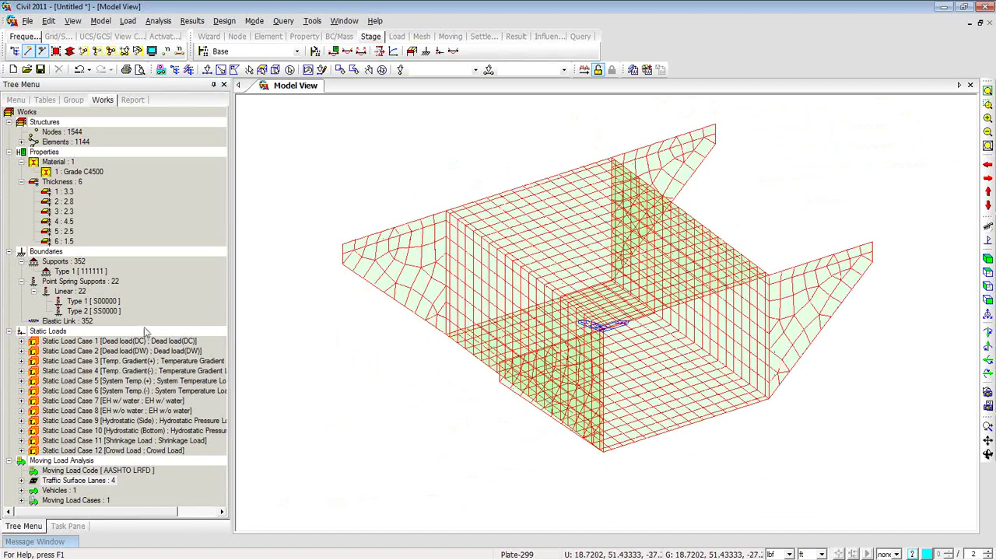
click(78, 300)
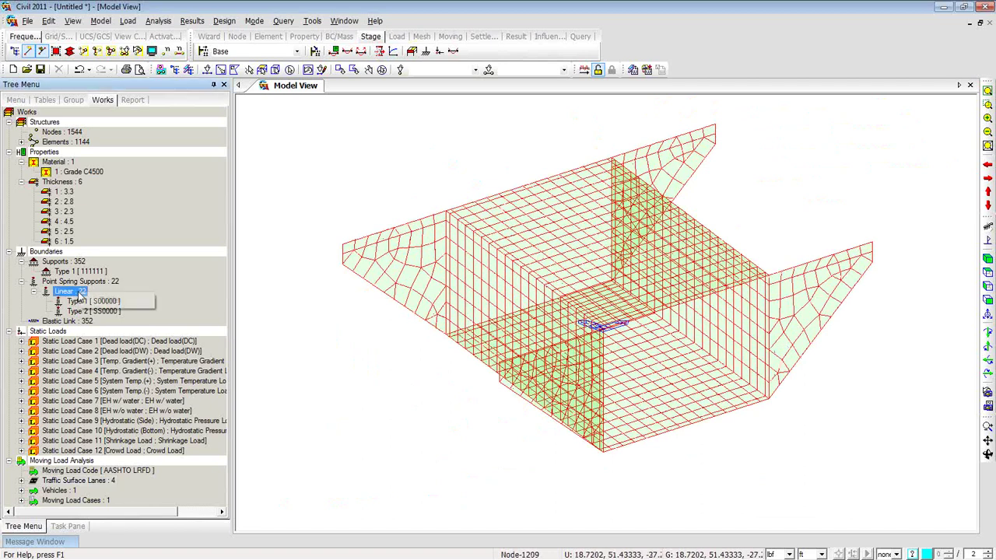
right_click(79, 301)
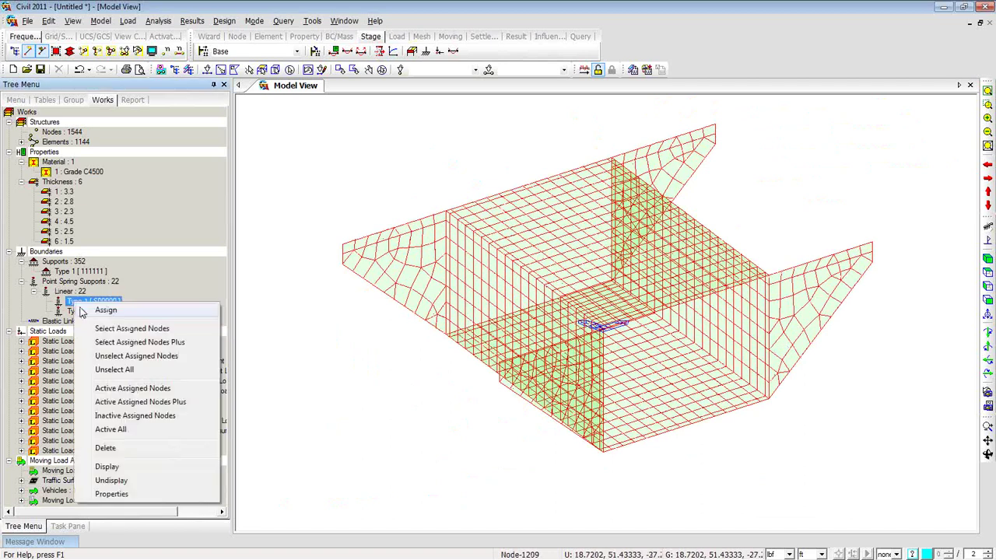
click(126, 466)
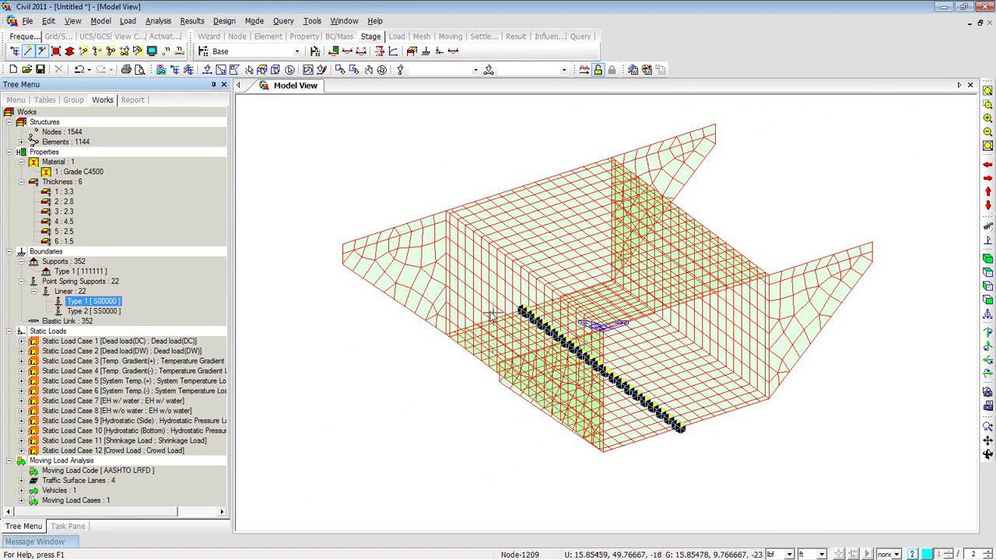
right_click(107, 311)
click(138, 478)
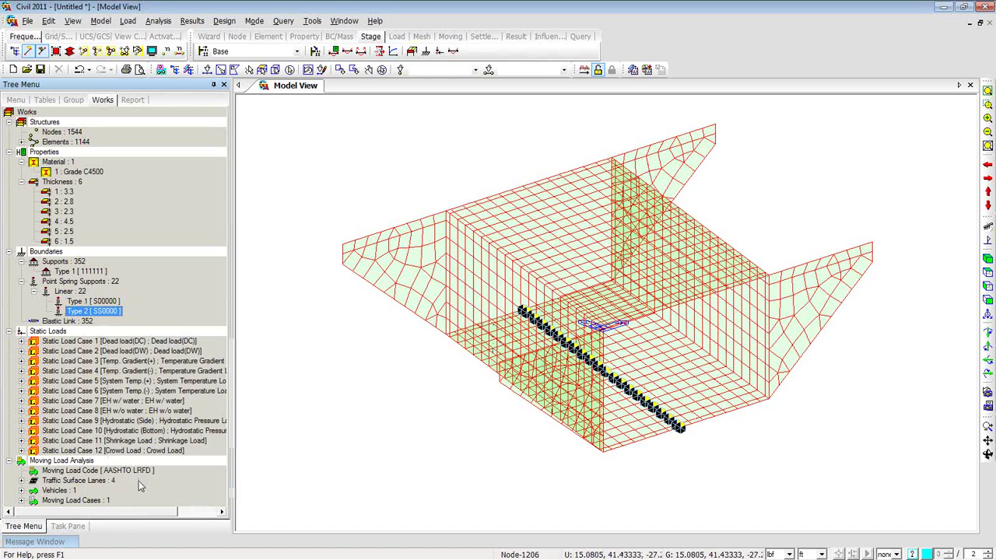
click(33, 290)
- Display the Type 1 [111111] supports and examine them beneath the bottom slab in a front view
right_click(78, 273)
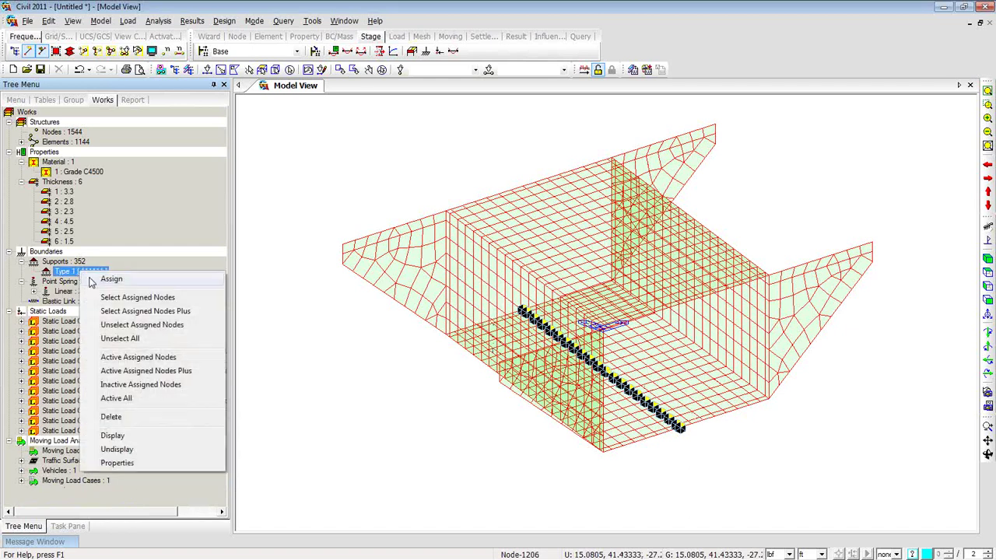
click(113, 436)
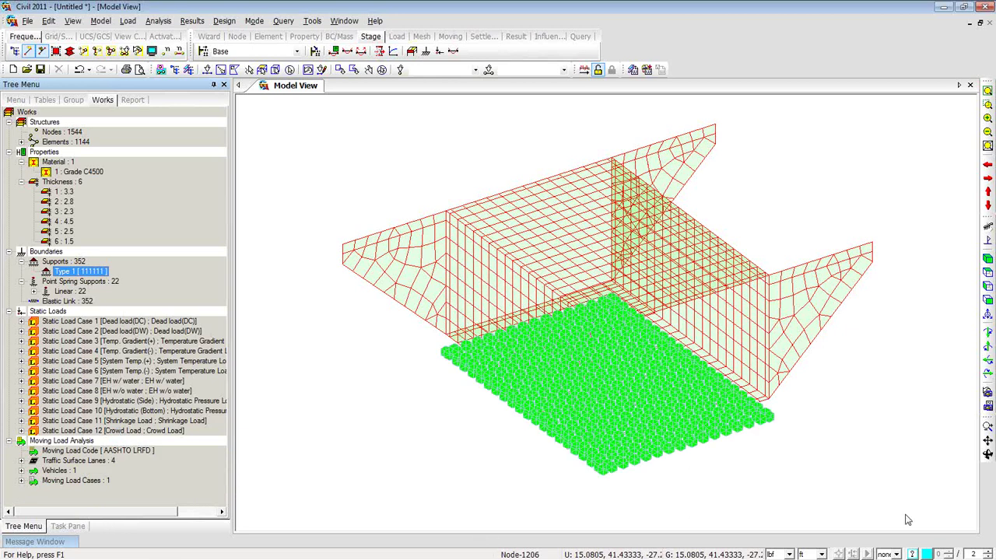
click(987, 300)
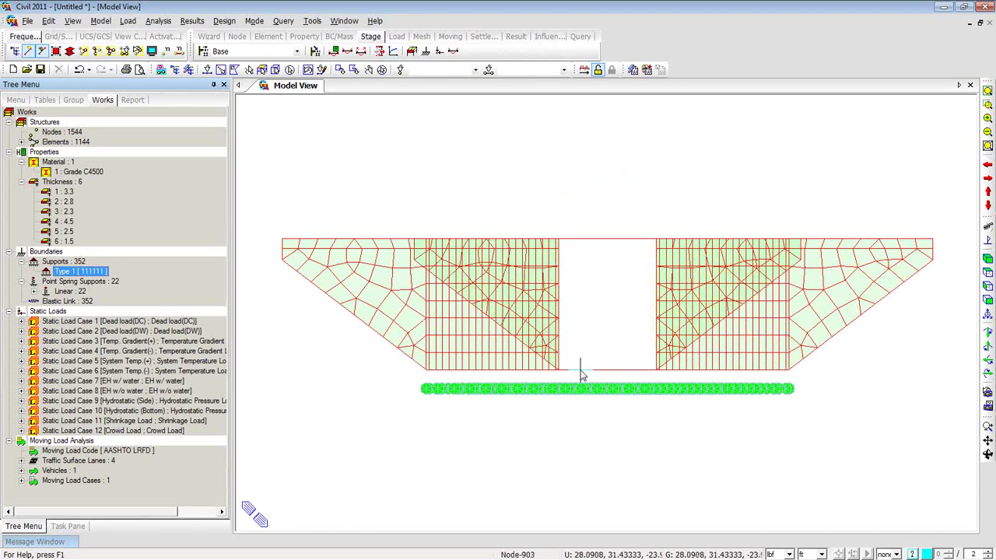
mouse_move(580, 371)
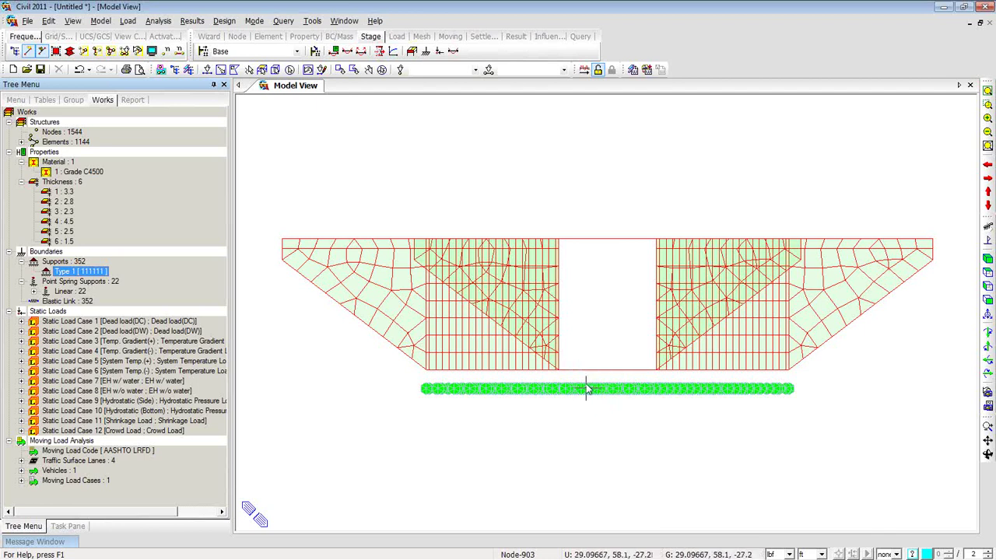
- Display the elastic links and inspect them closely along the edge of the culvert's bottom slab
right_click(56, 302)
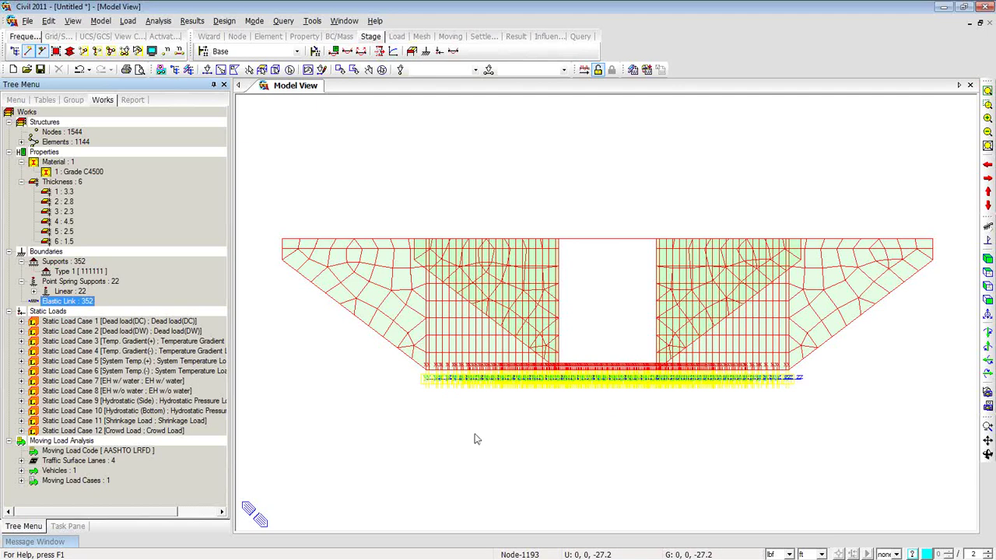
ctrl+middle_drag(476, 440, 488, 444)
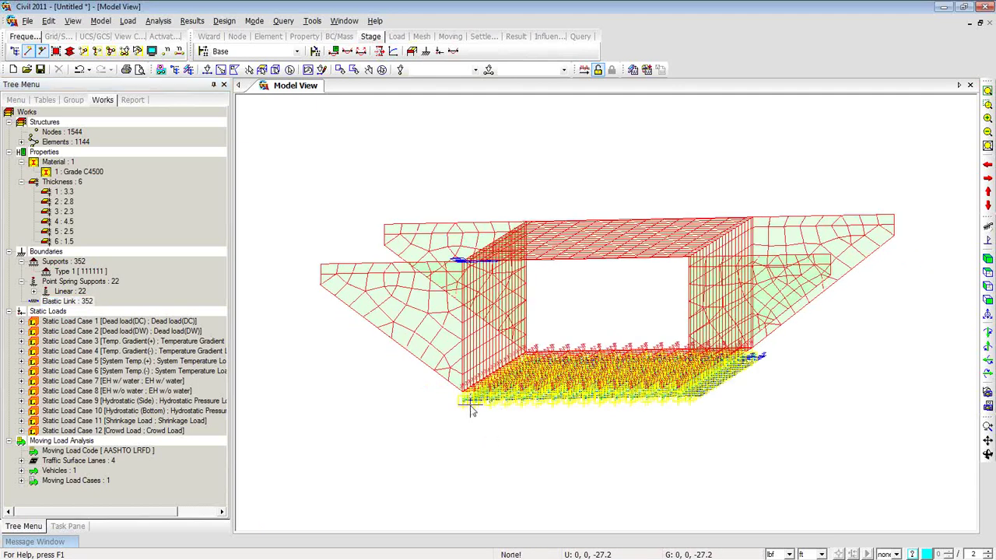
middle_drag(473, 407, 491, 415)
scroll(493, 426, up, 5)
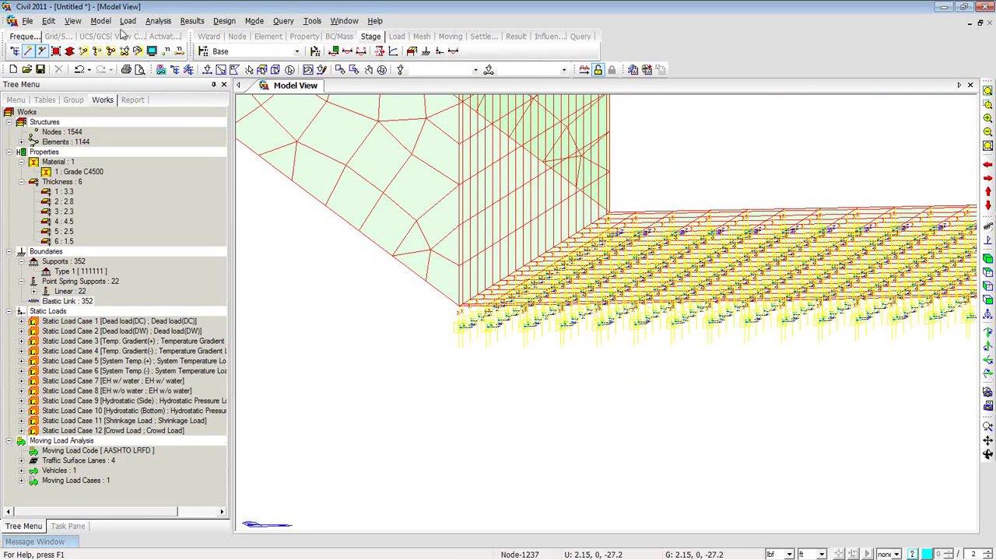
- Review the subgrade reaction modulus and elastic link length in the RC Frame/Box Culvert wizard's transverse settings, leaving the wizard without changes
click(103, 22)
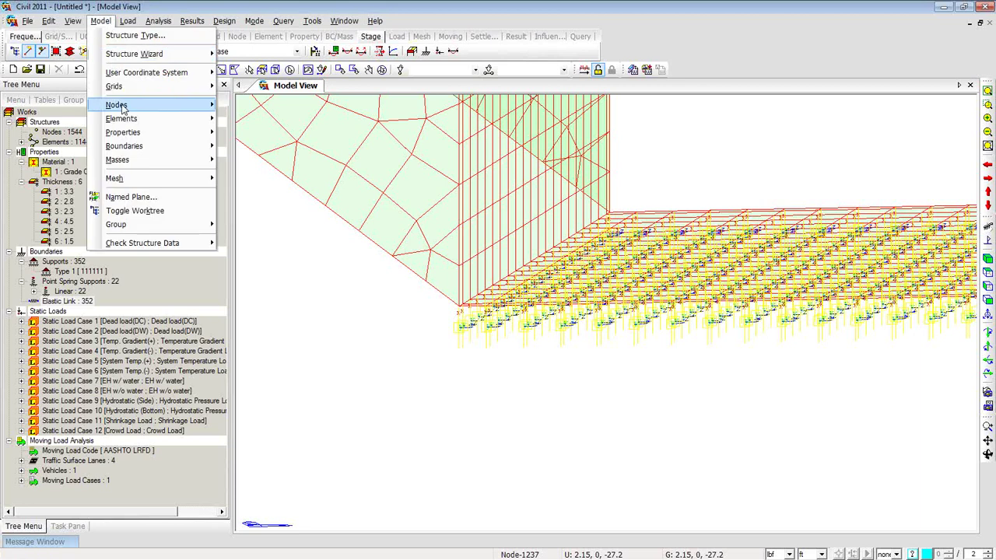
mouse_move(129, 75)
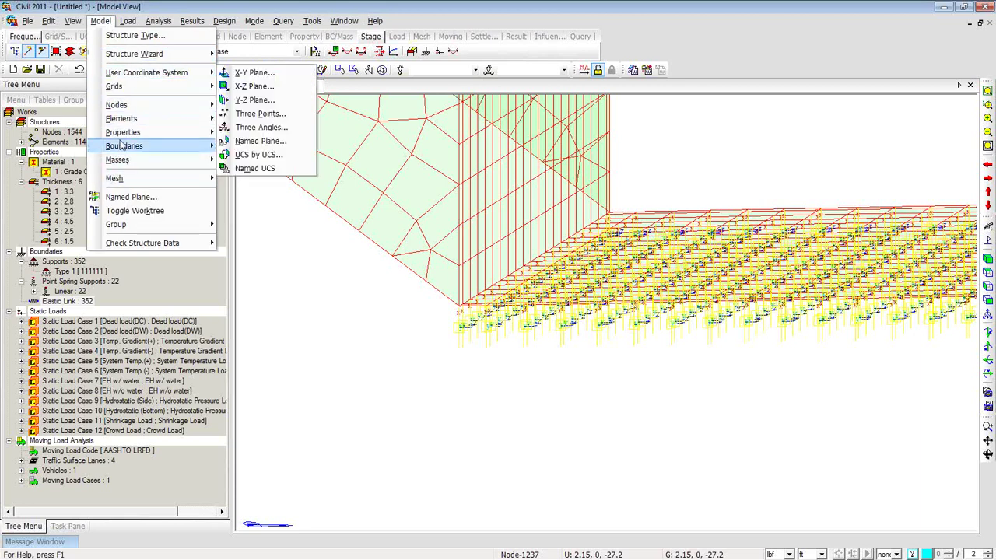
mouse_move(125, 134)
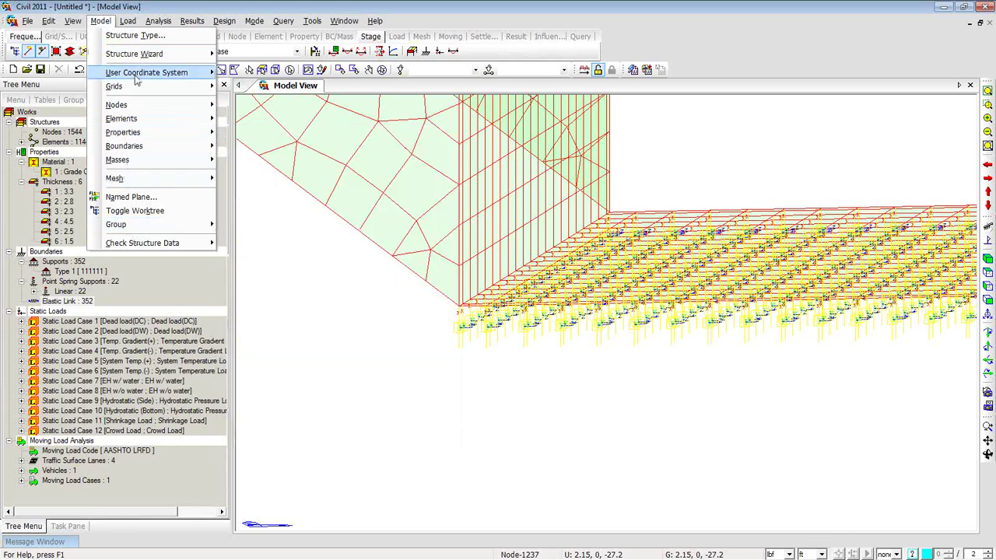
mouse_move(135, 53)
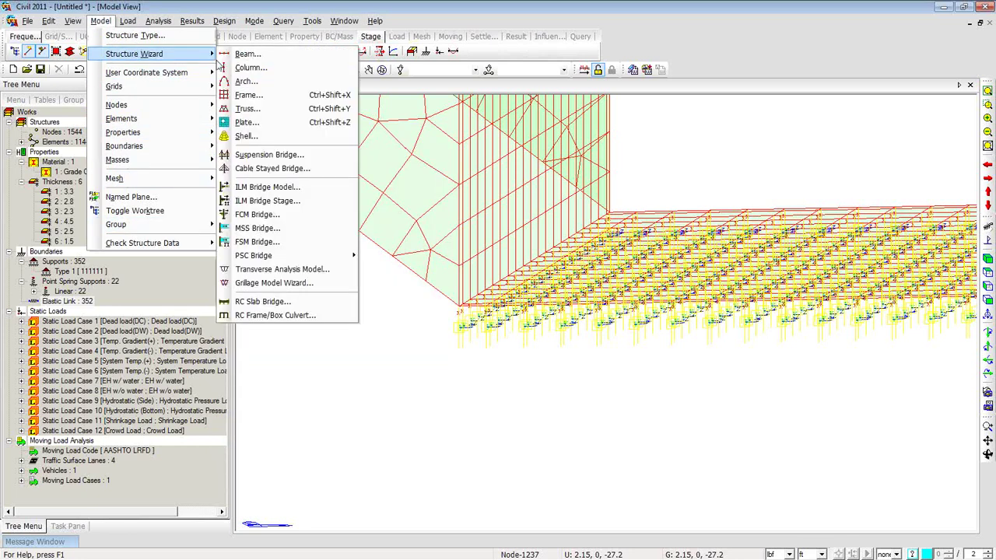
click(268, 315)
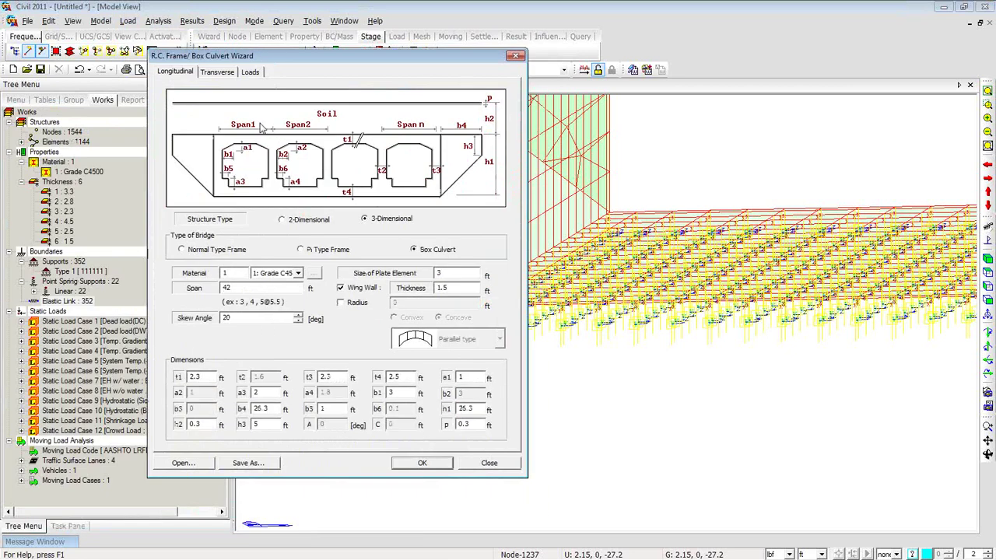
click(220, 73)
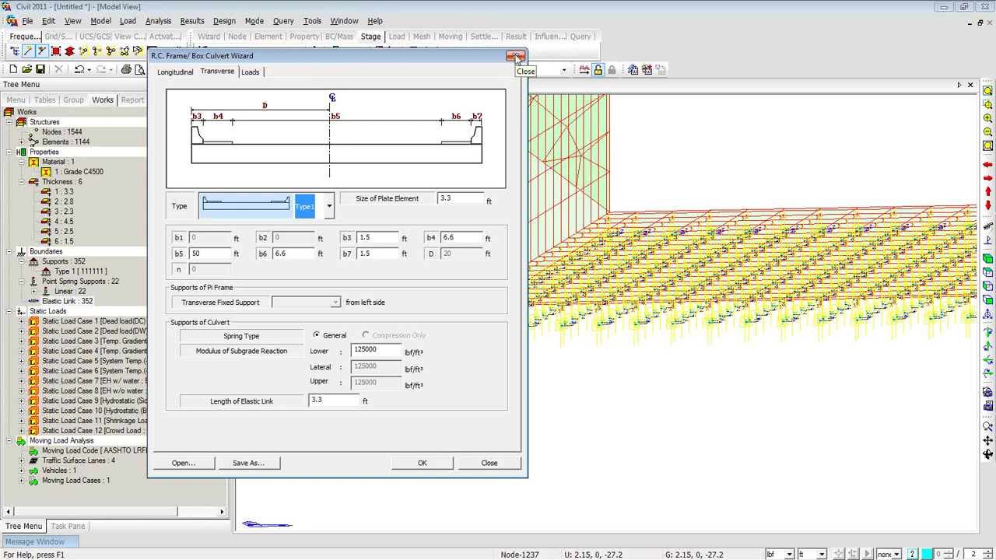
click(517, 57)
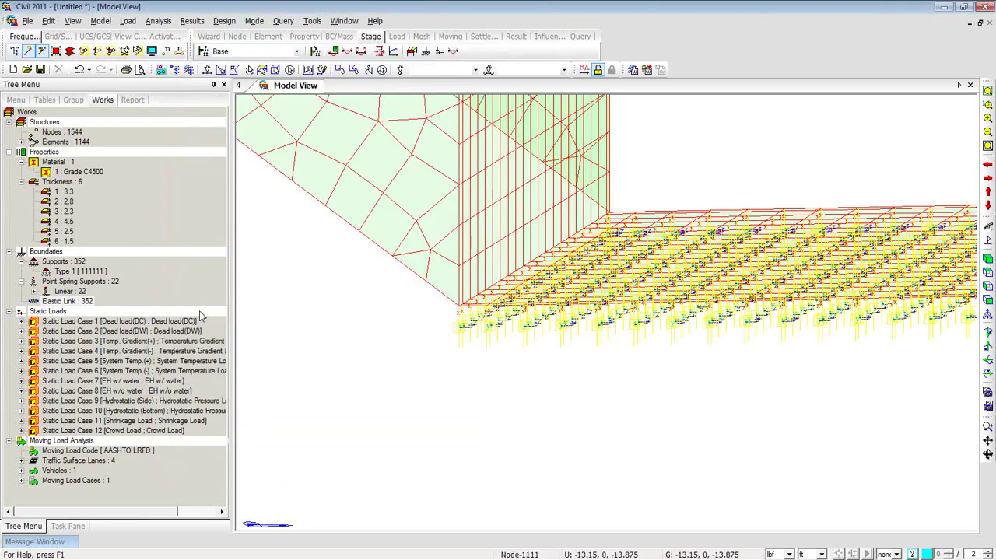
- Fit the whole culvert in the view and hide the elastic links
click(987, 91)
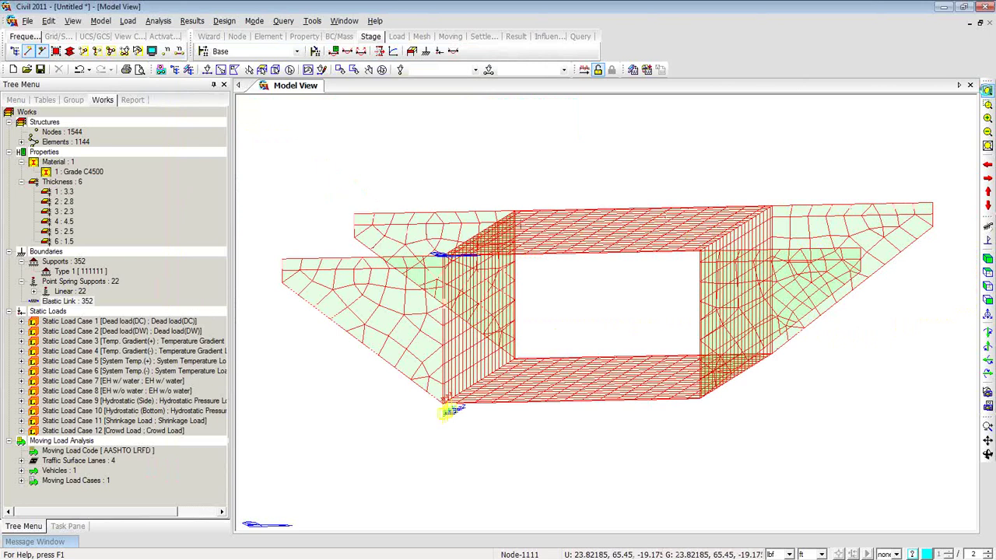
right_click(70, 301)
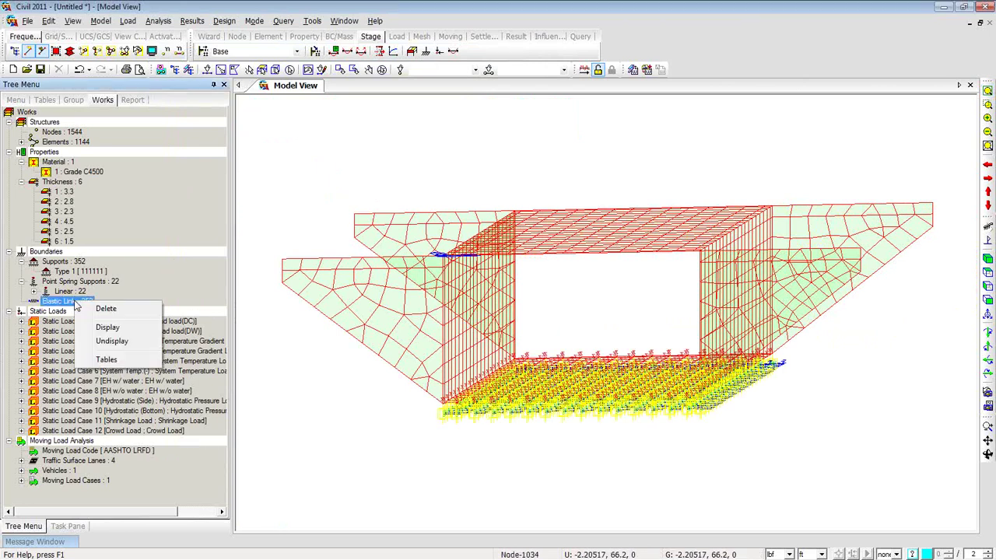
click(111, 342)
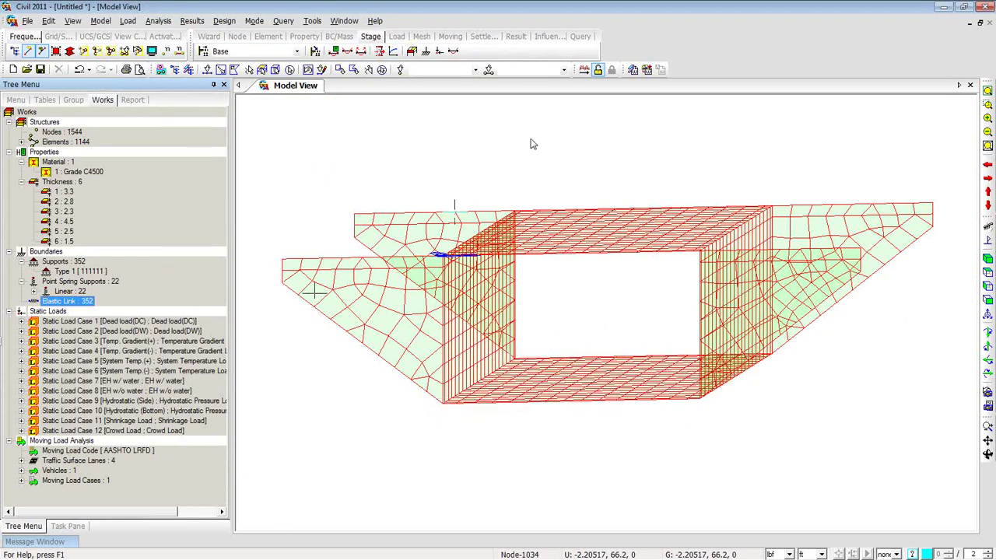
- Run the structural analysis, saving the untitled model as BC123 in MIDAS/Civil format
click(584, 70)
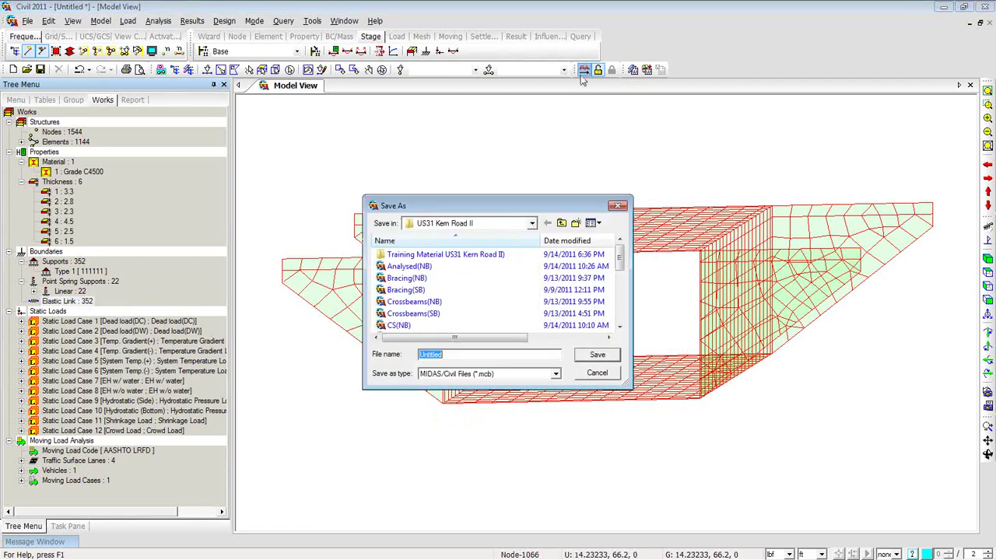
click(561, 224)
click(560, 223)
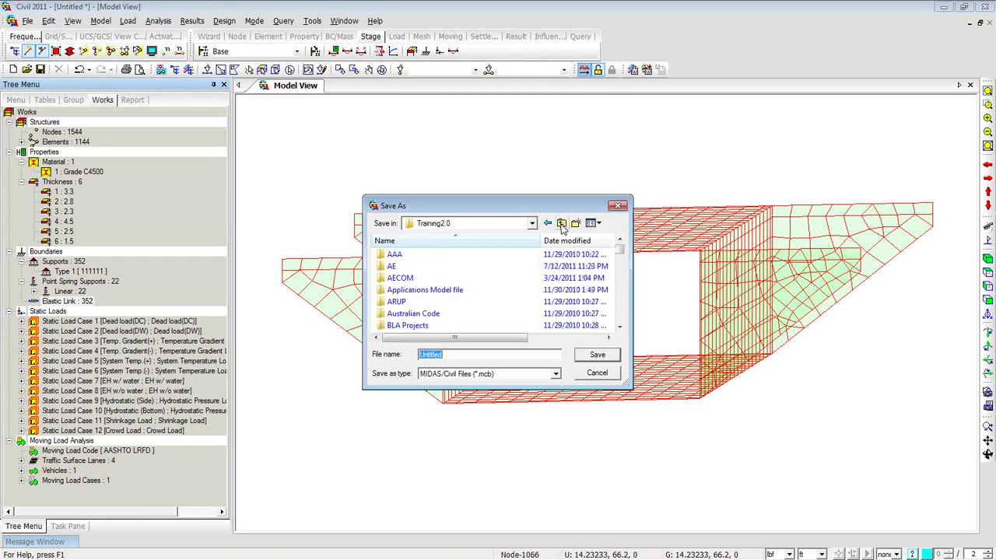
click(561, 224)
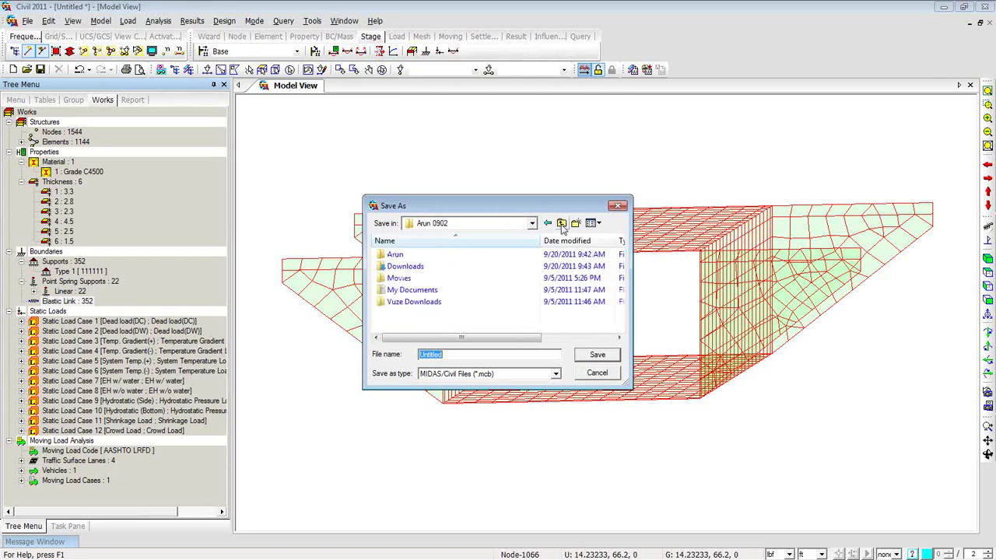
drag(525, 196, 526, 220)
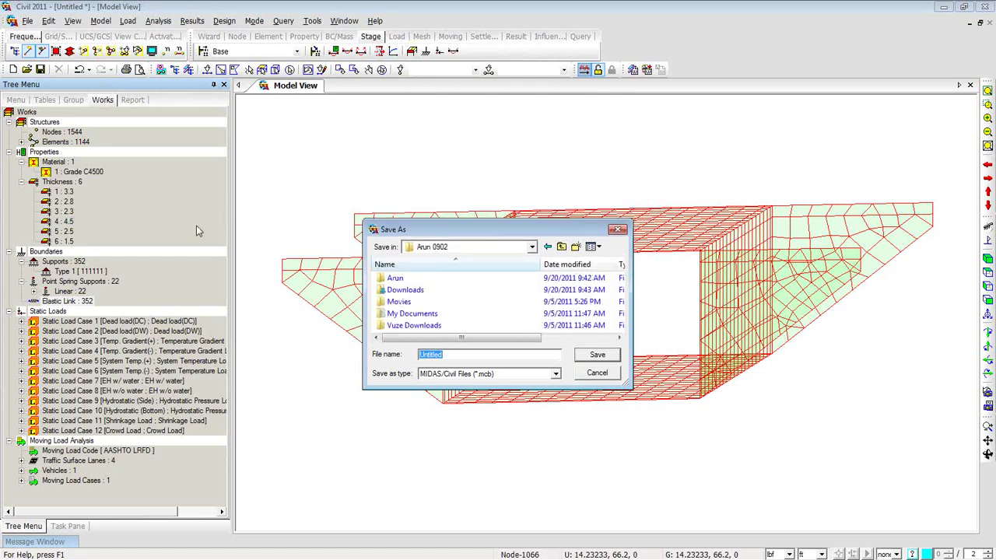
drag(438, 230, 0, 218)
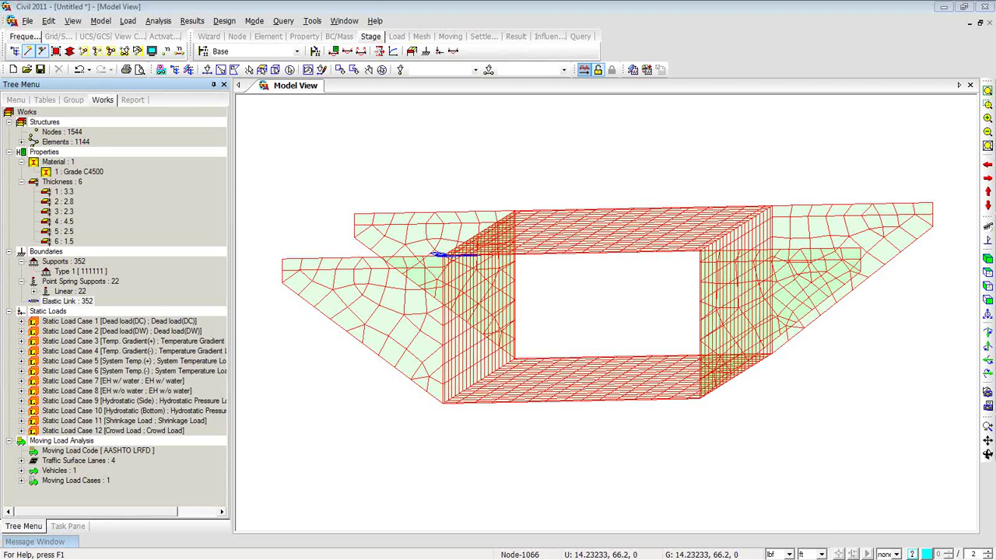
key(ctrl+s)
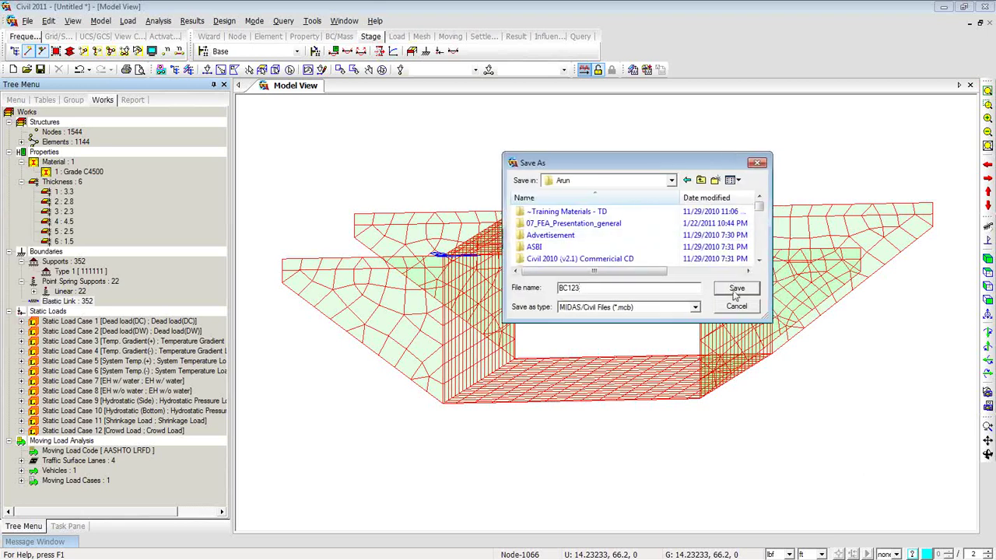
click(735, 290)
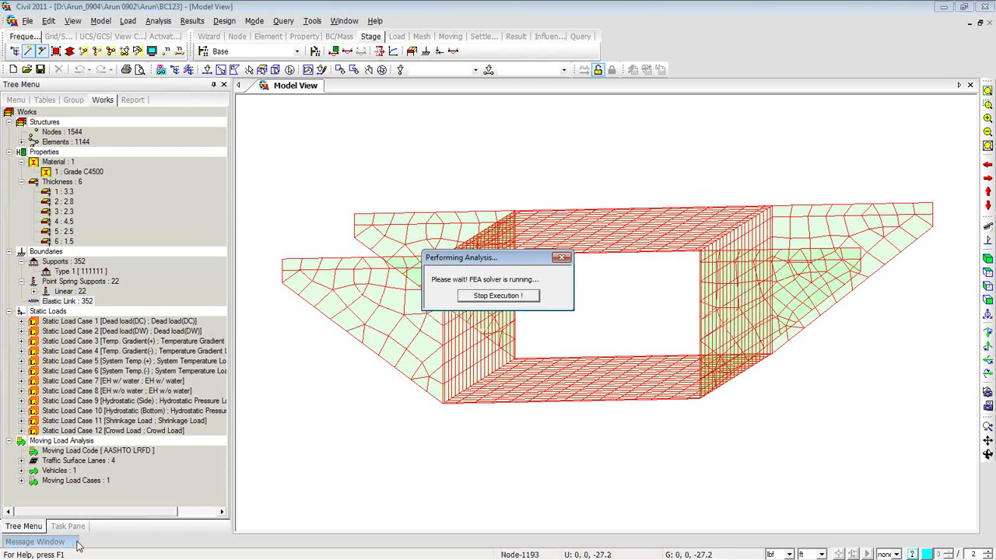
mouse_move(76, 546)
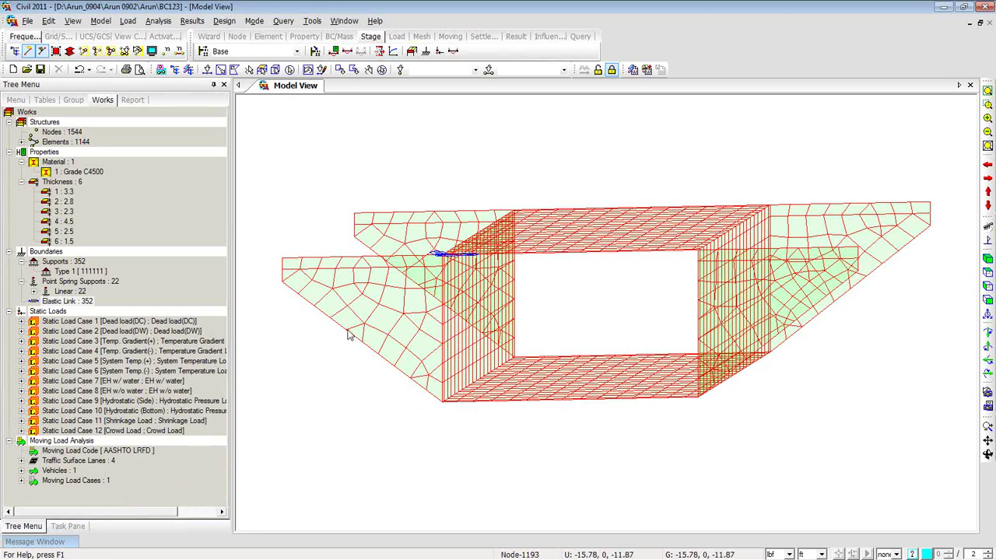
- Open the load combinations and examine the load cases and factors of the Strength-I, Strength-II and Strength-III combinations
click(193, 21)
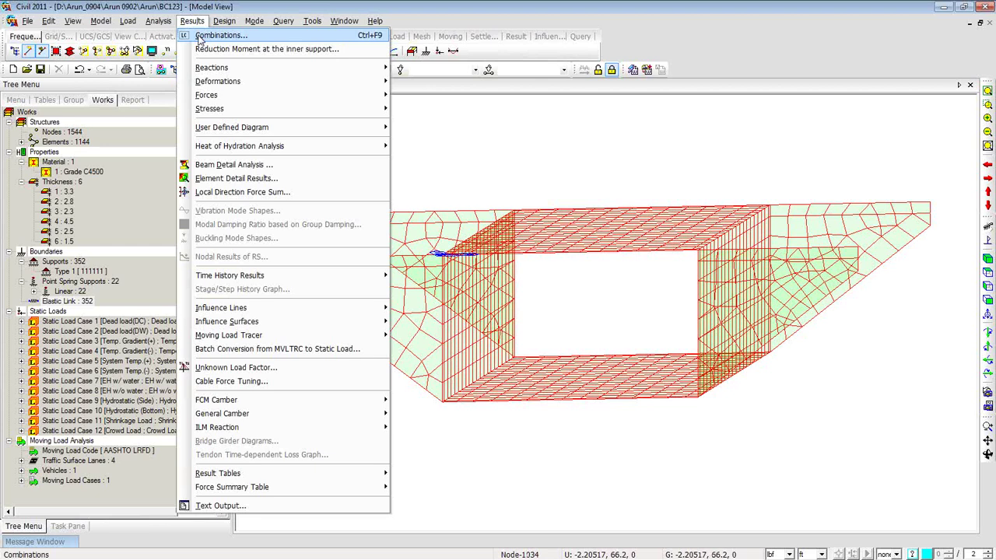
click(200, 36)
drag(210, 17, 456, 41)
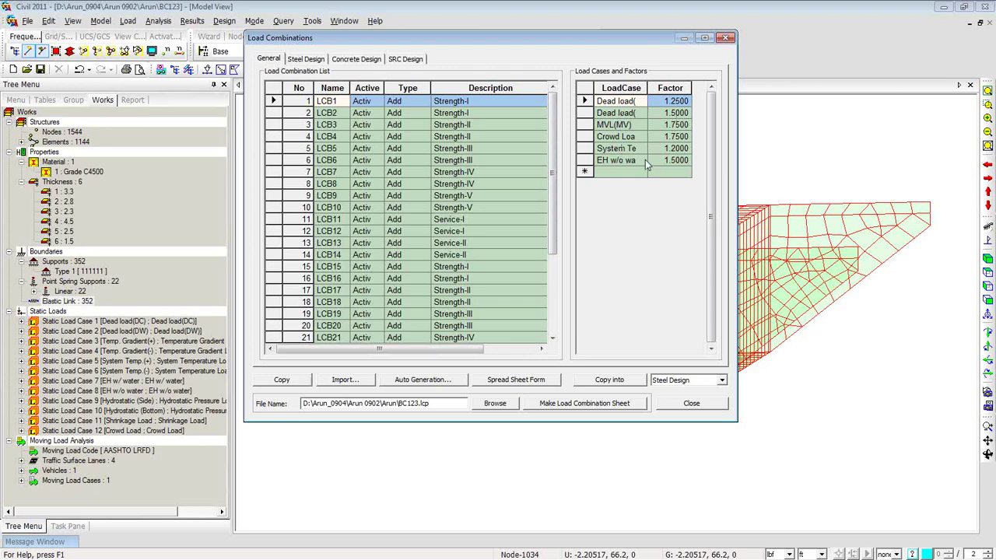
click(339, 115)
click(340, 125)
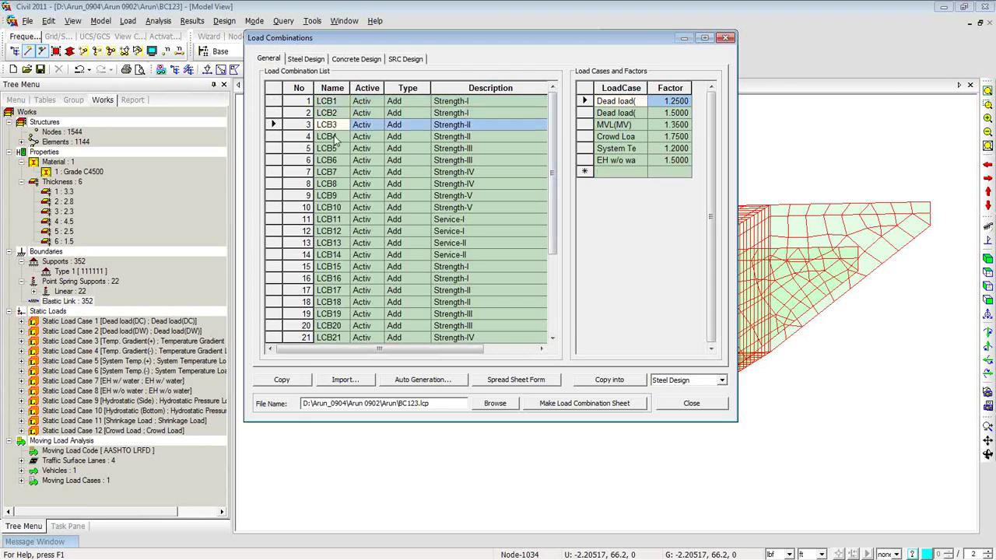
click(338, 137)
click(337, 160)
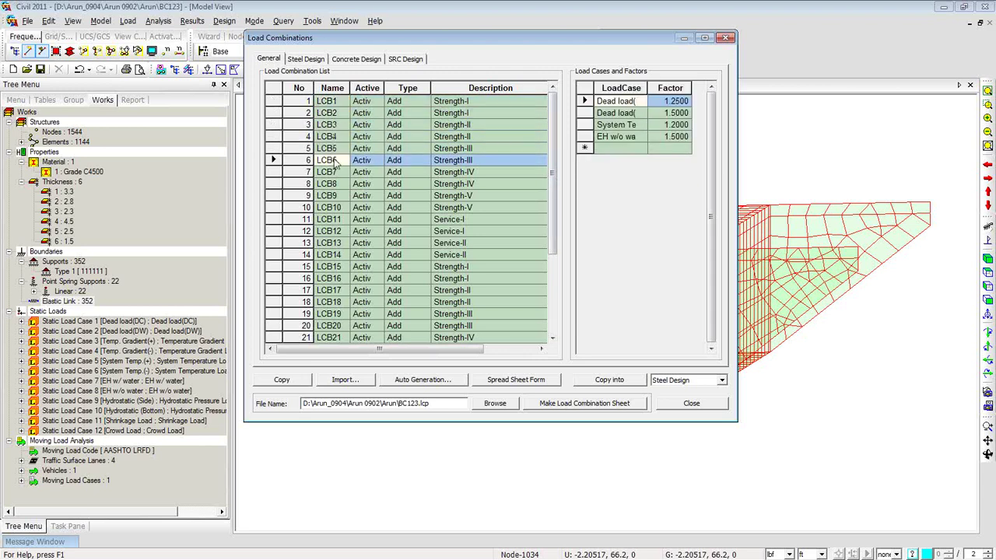
click(340, 105)
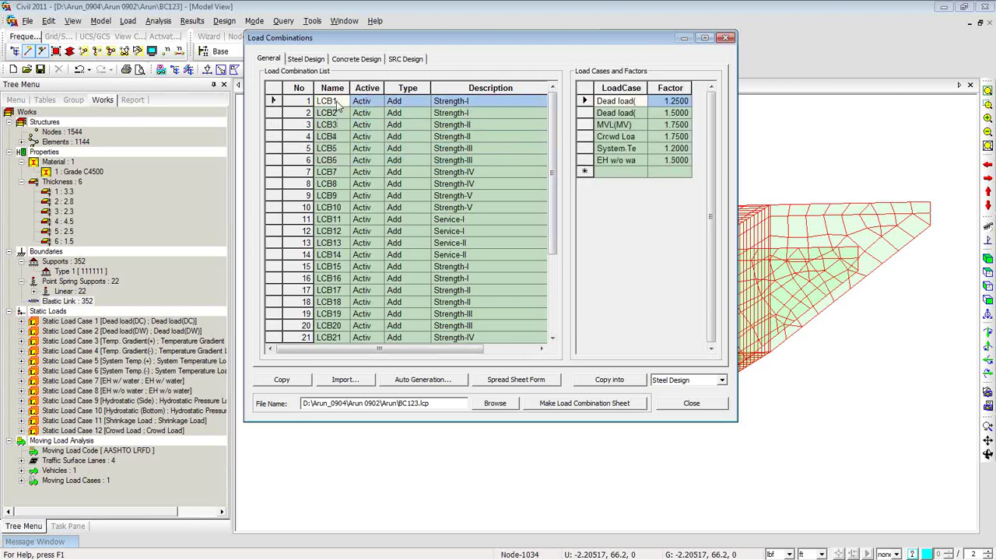
- Display the DXYZ displacement contour for Dead load(DC) on the culvert, with the deformed shape and legend
click(725, 38)
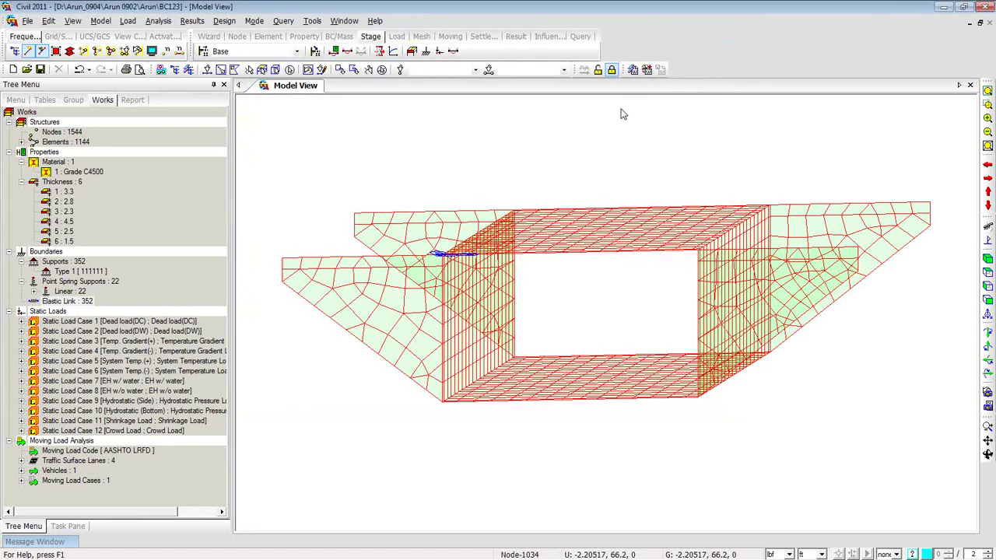
right_click(371, 134)
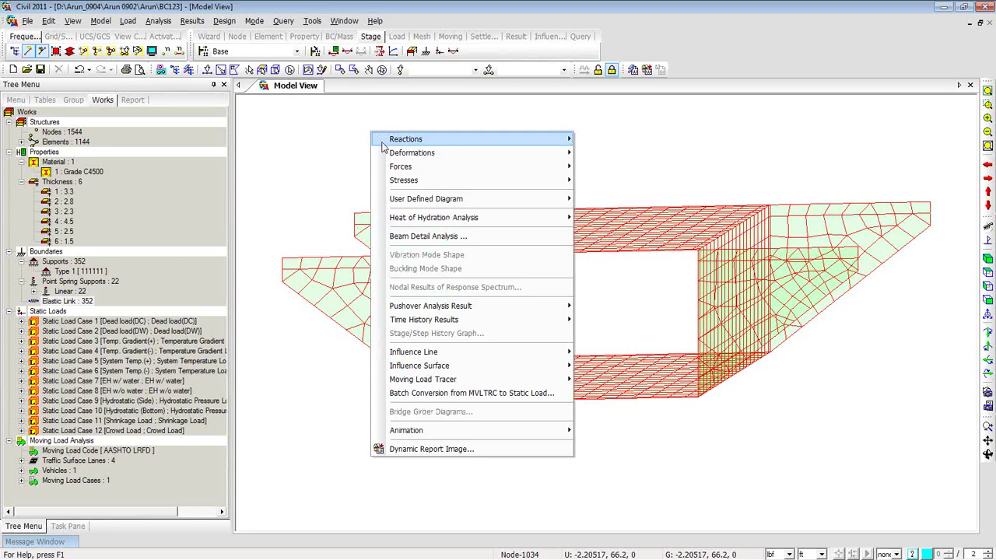
mouse_move(391, 155)
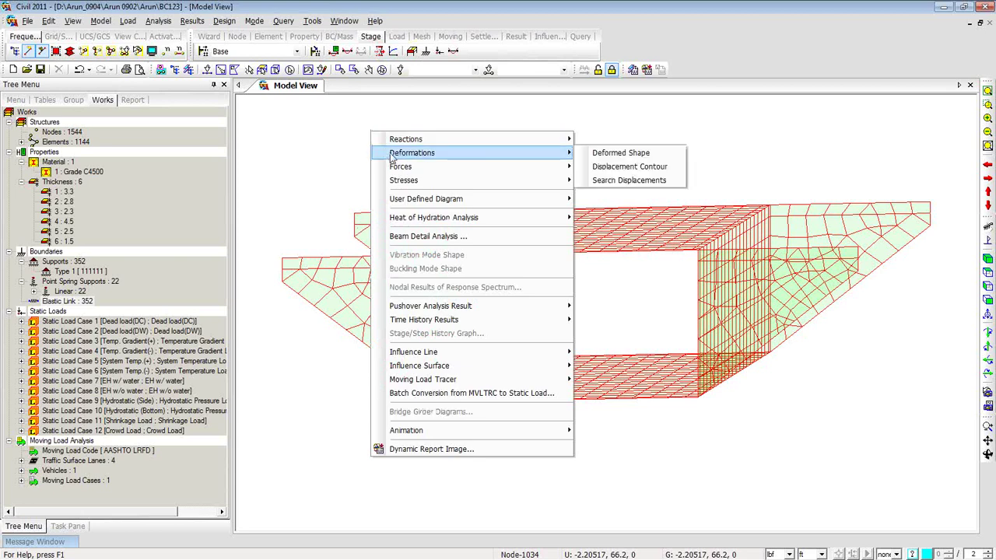
click(589, 168)
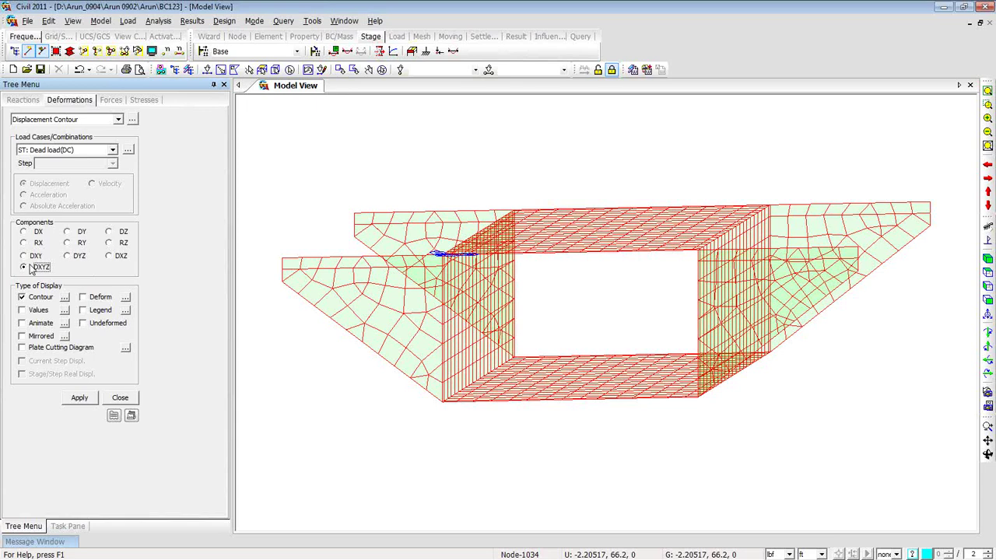
click(85, 310)
click(82, 296)
click(84, 310)
click(84, 400)
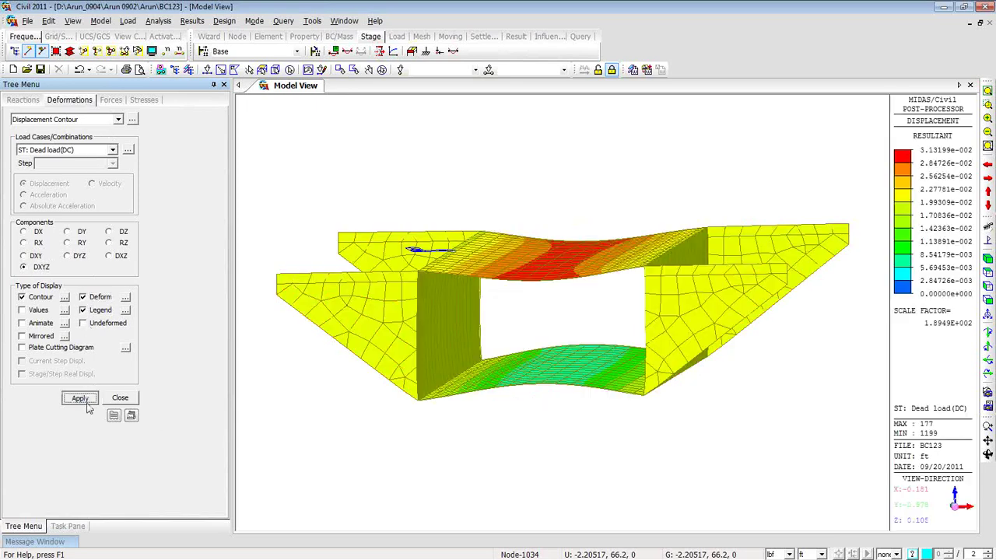
mouse_move(327, 425)
ctrl+middle_down()
mouse_move(342, 422)
mouse_move(345, 433)
ctrl+middle_up()
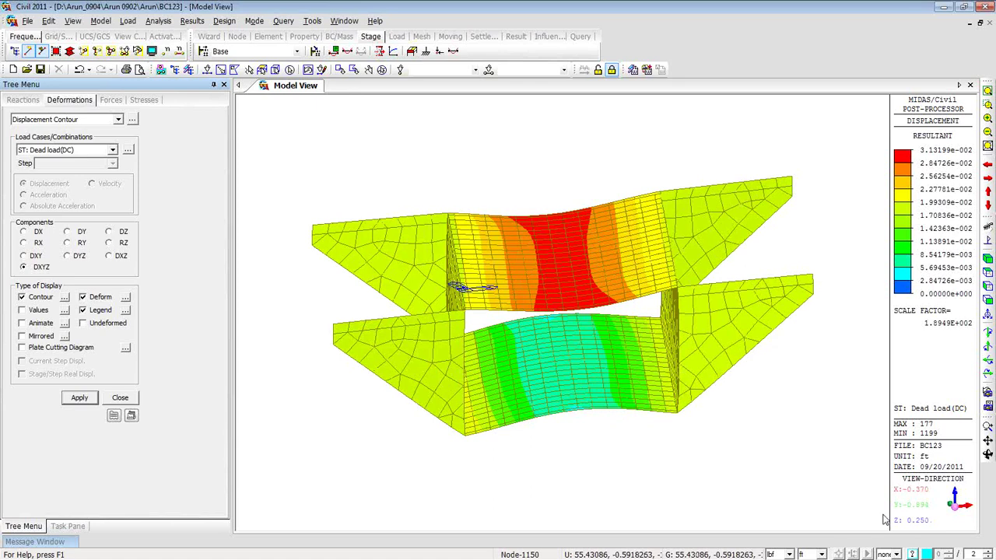
- Set the model's length unit to inches for the displacement results
click(821, 553)
click(817, 543)
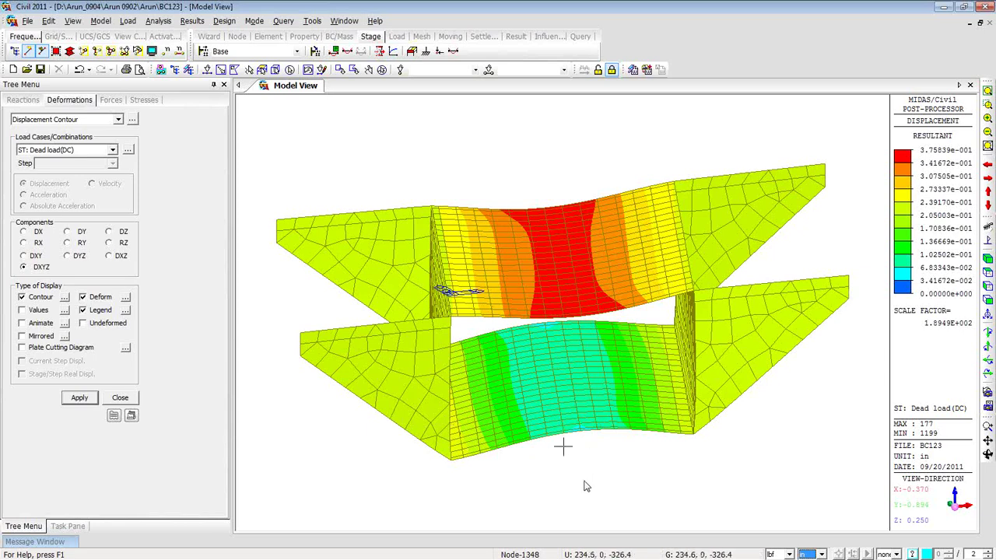
middle_drag(586, 479, 587, 472)
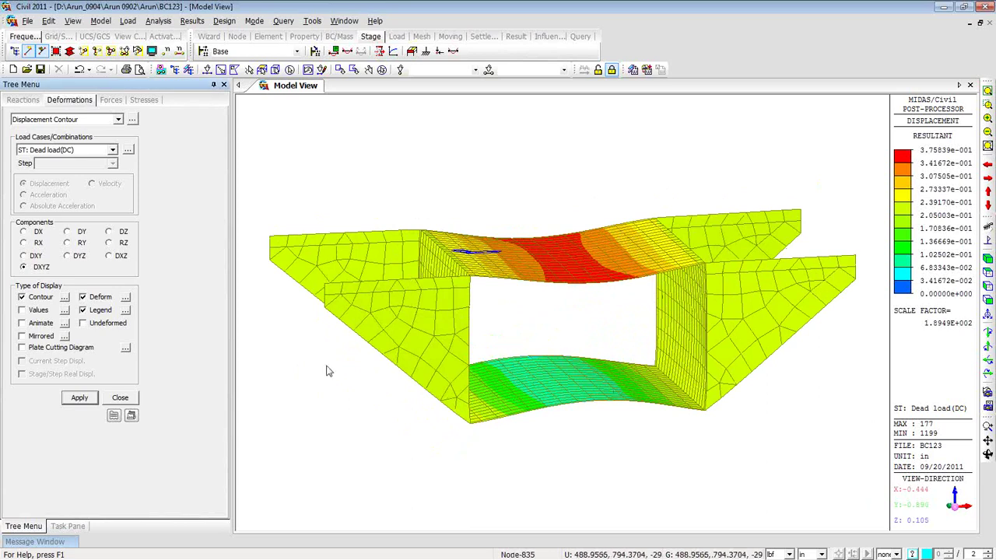
- Set the deformation scale factor of the displacement contour to 0.5 and apply it to the deformed culvert
click(124, 297)
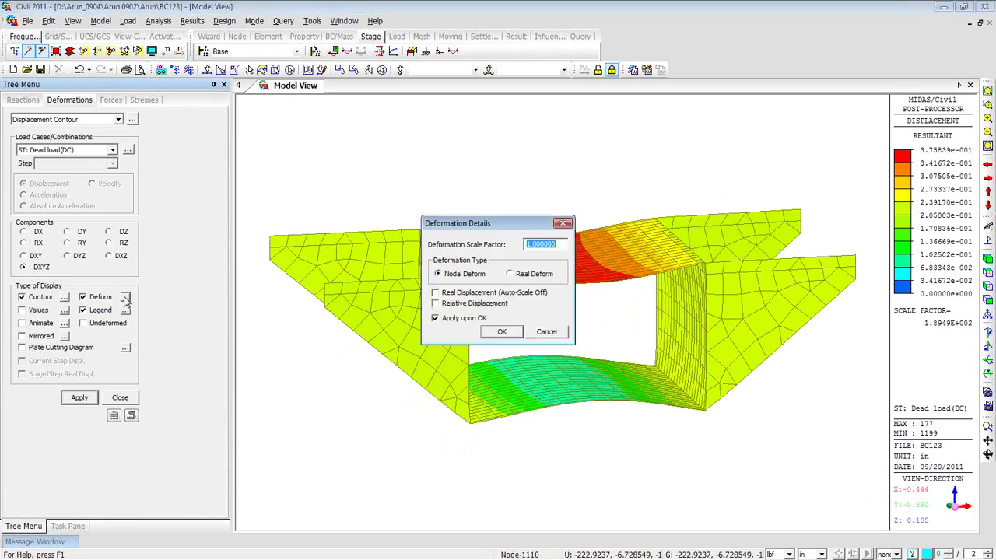
text(0.5)
click(502, 332)
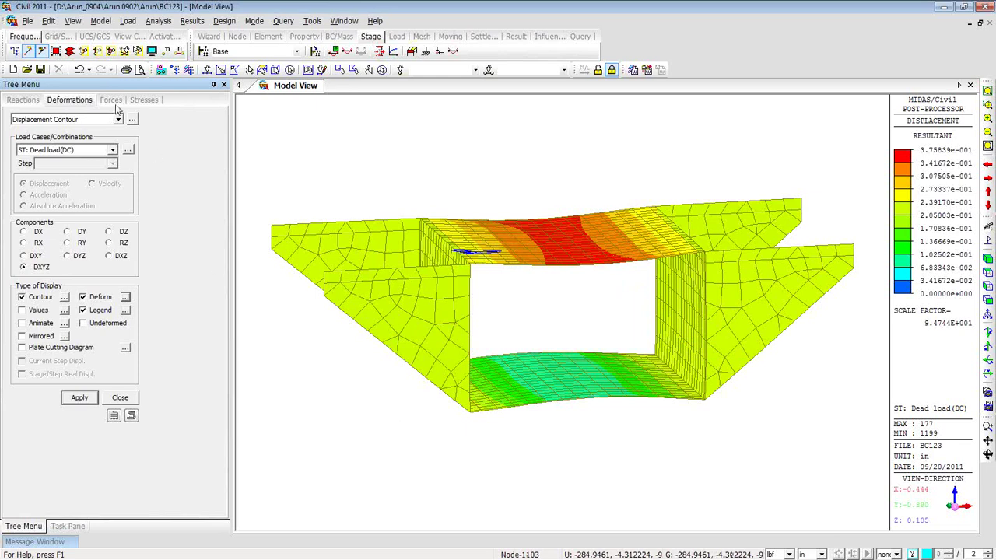
- Display the displacement contour for load case System Temp.(+) and inspect the culvert from above
click(113, 150)
drag(114, 187, 112, 185)
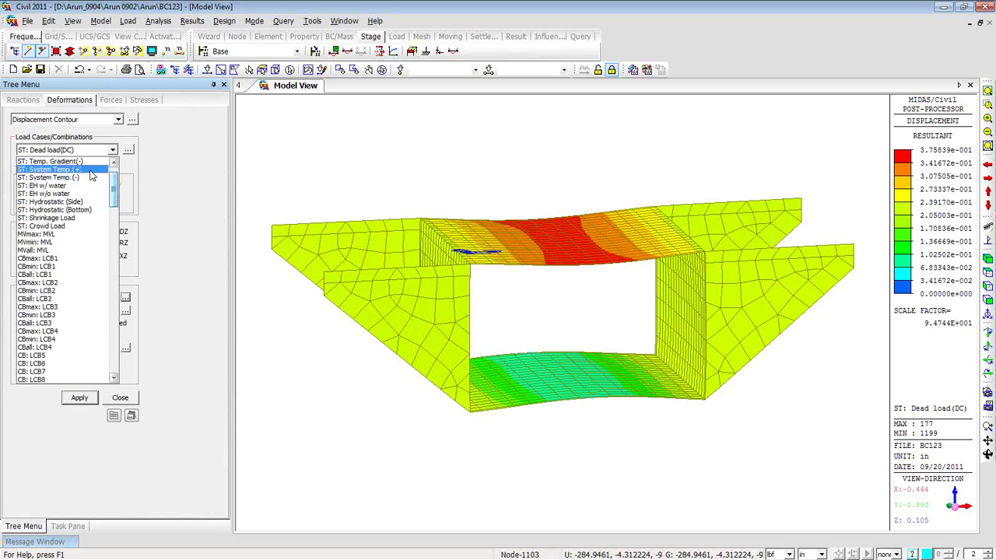
click(90, 170)
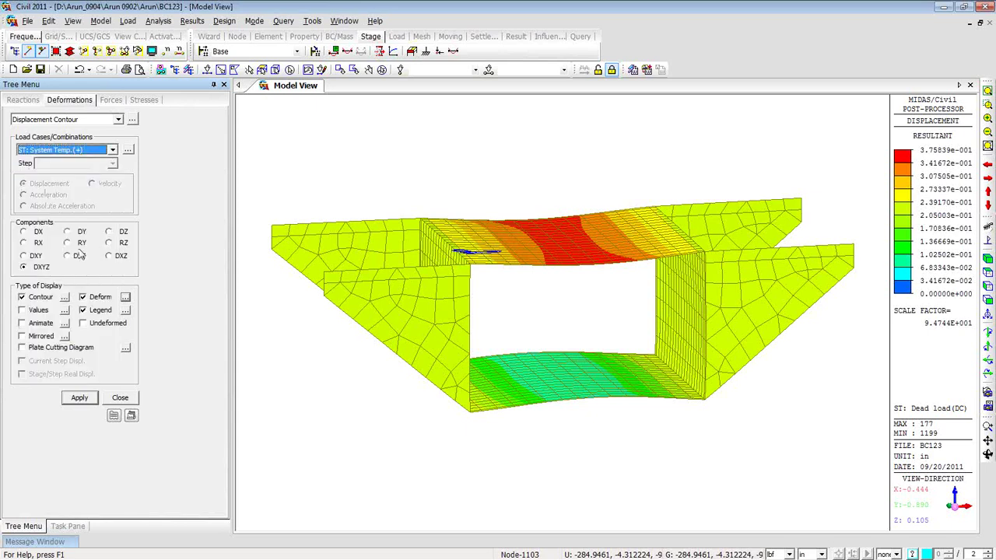
click(91, 399)
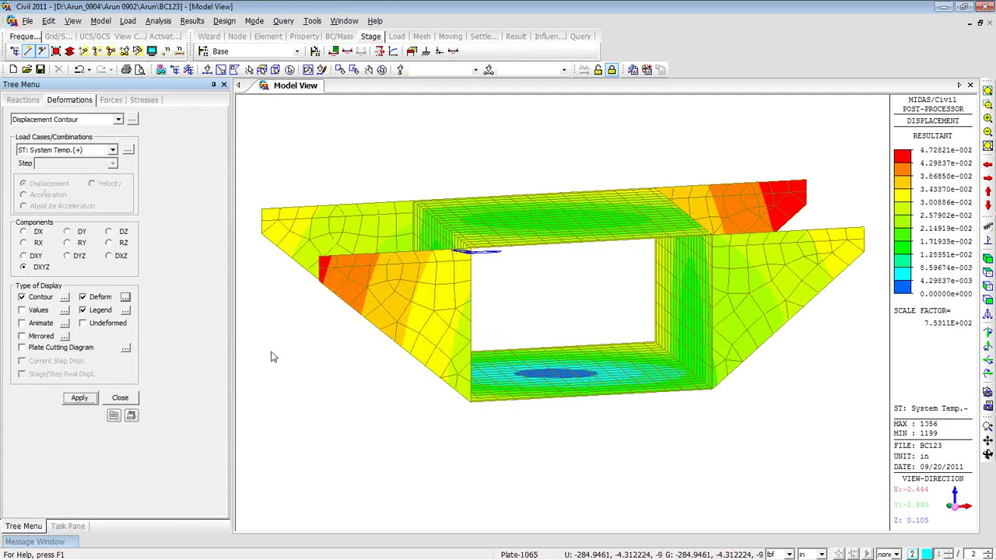
ctrl+middle_drag(315, 350, 329, 364)
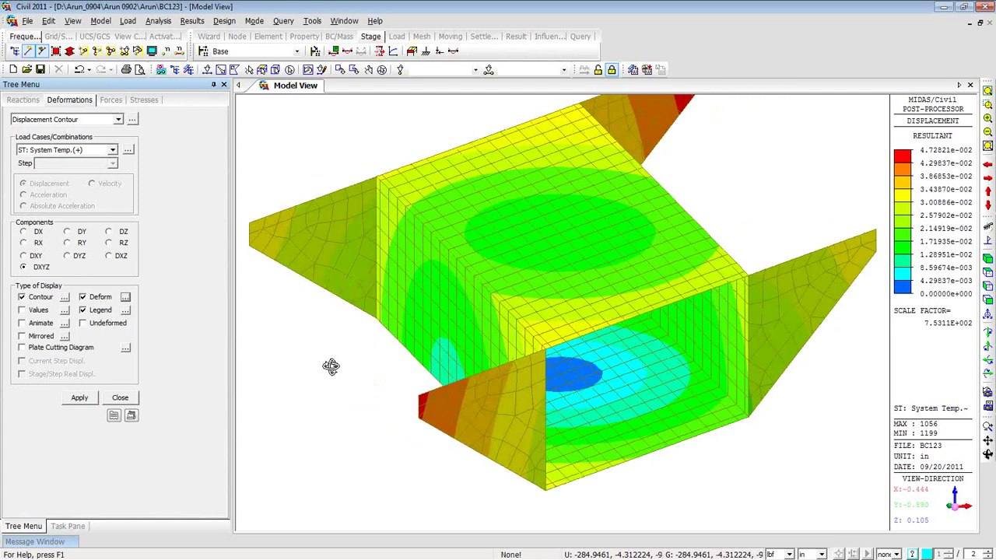
ctrl+middle_drag(567, 329, 593, 278)
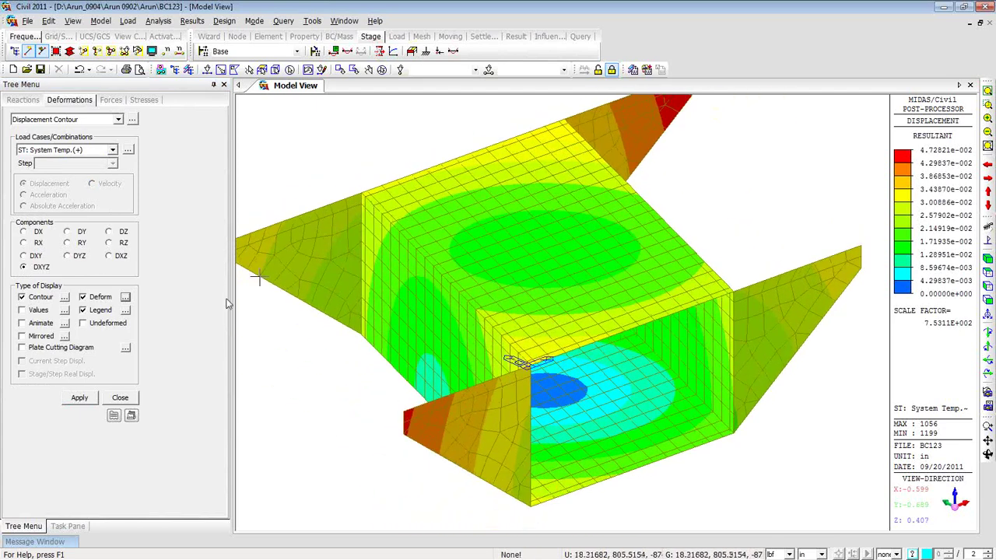
- View the System Temp.(+) displacement contours for the DX, DY and DZ components one after another
click(24, 232)
click(80, 398)
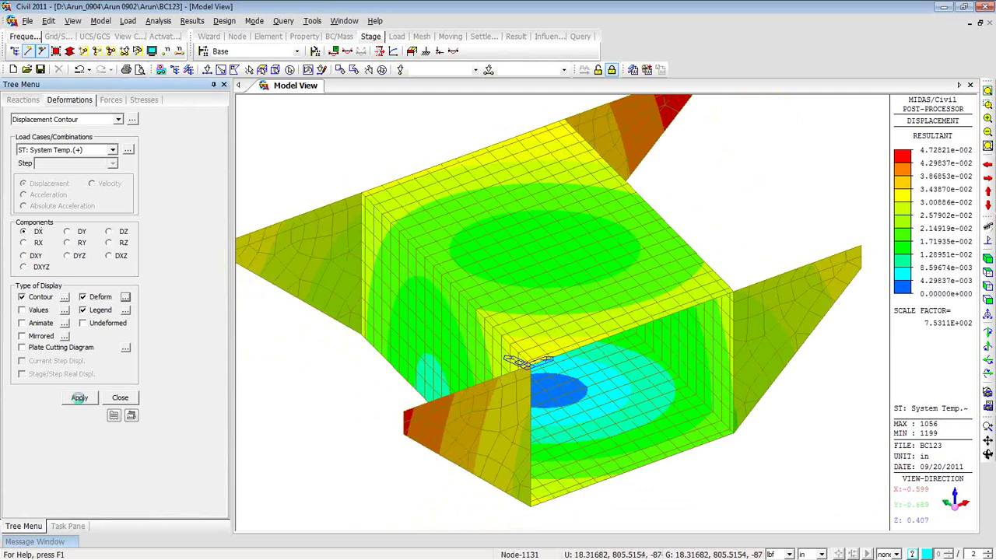
click(67, 232)
click(79, 399)
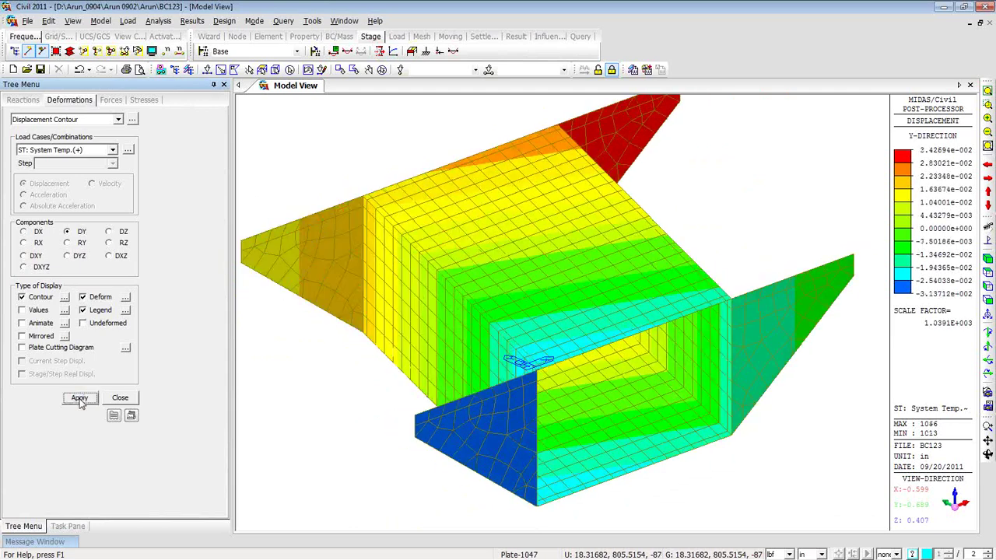
click(108, 232)
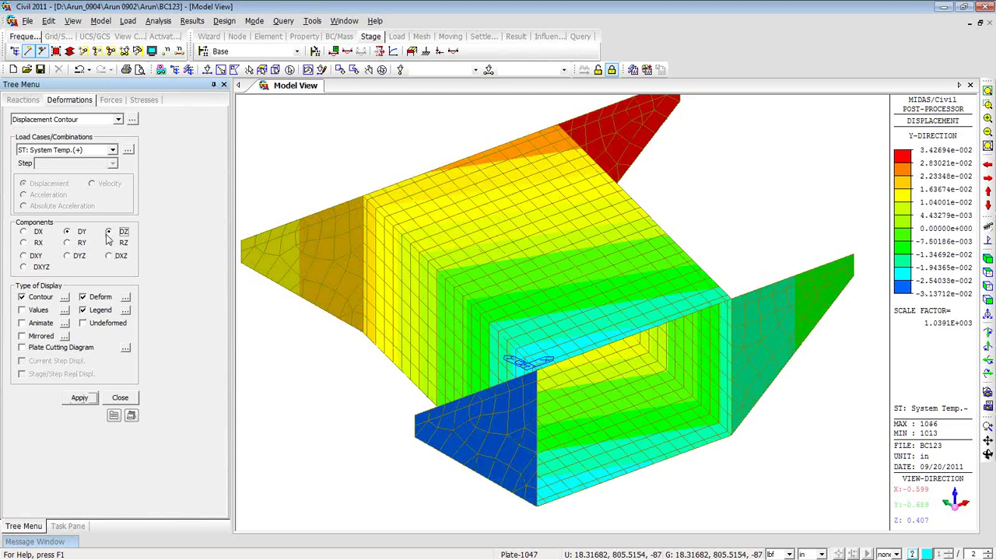
click(78, 400)
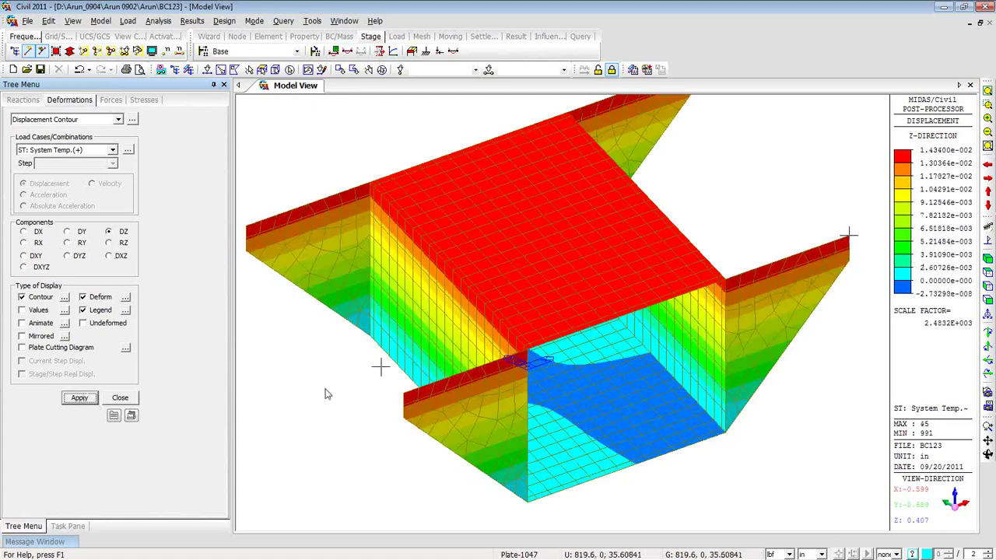
- Reselect the DXYZ component and tabulate the displacements of all nodes for Dead load(DC) and System Temp.(+)
click(43, 268)
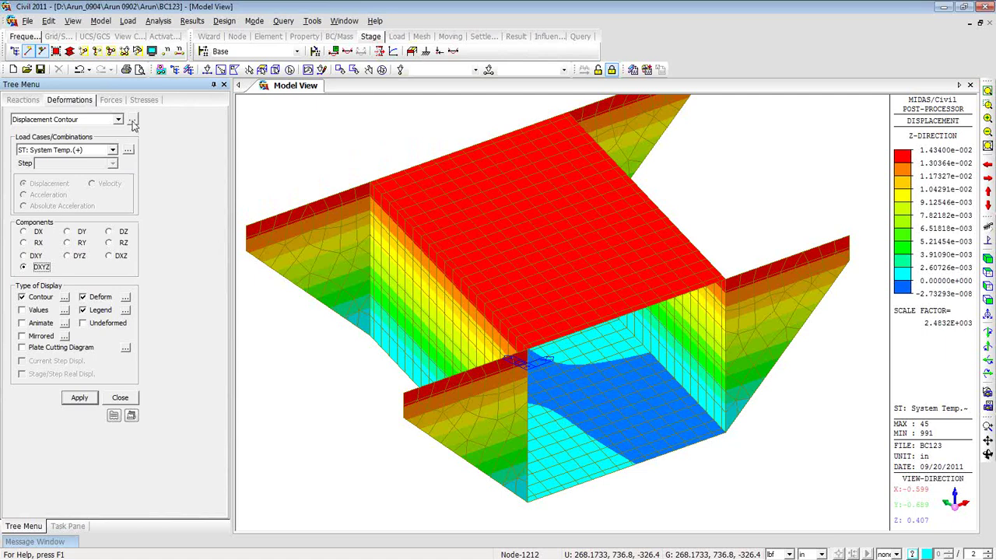
click(132, 121)
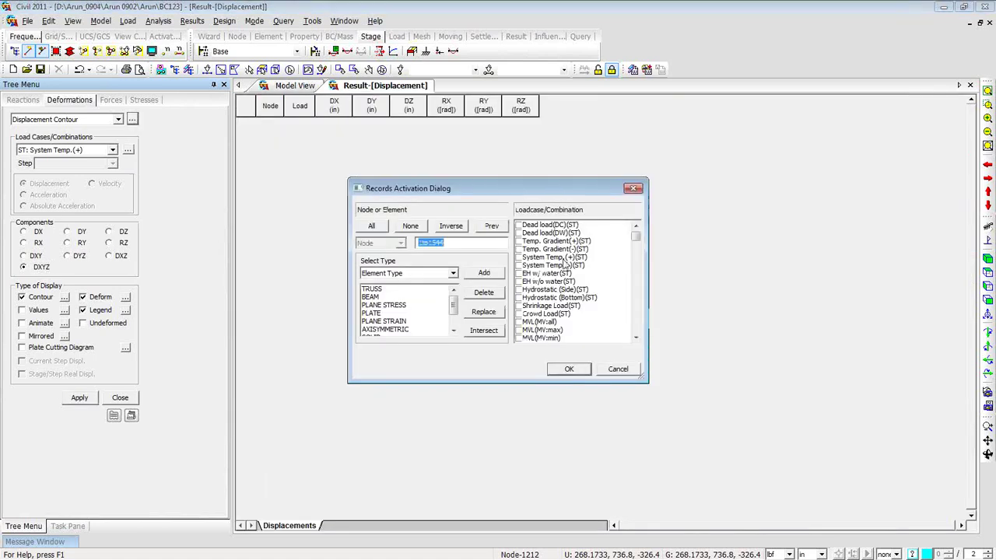
click(519, 224)
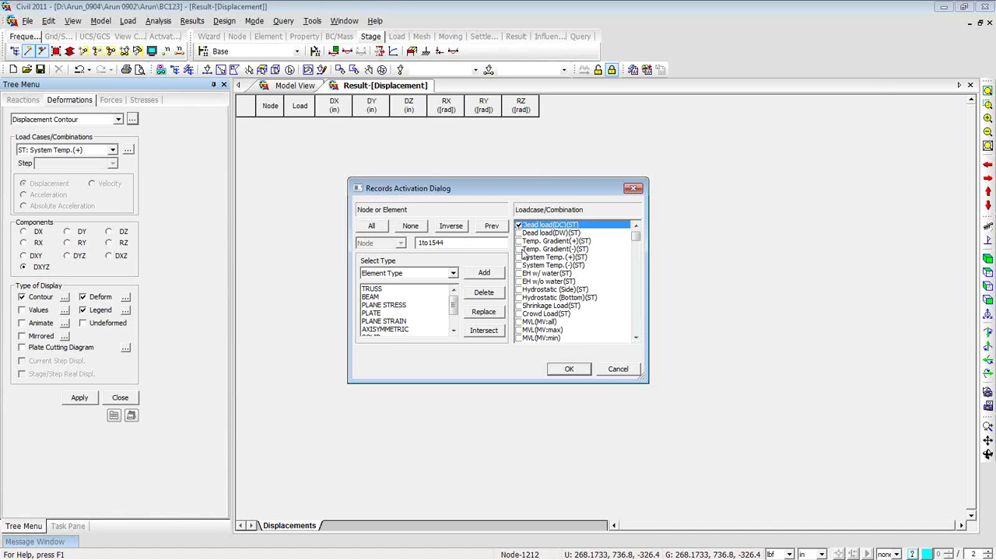
click(521, 249)
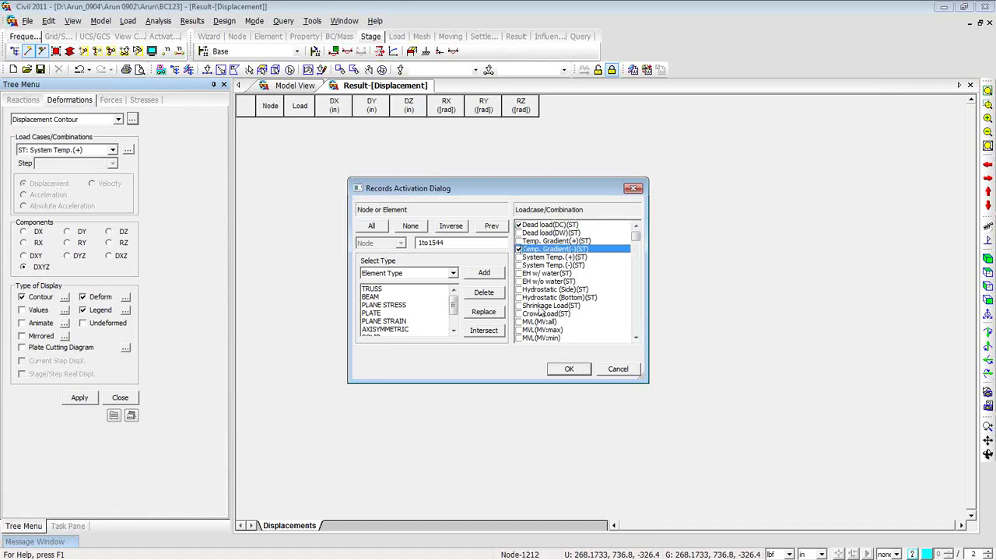
click(519, 265)
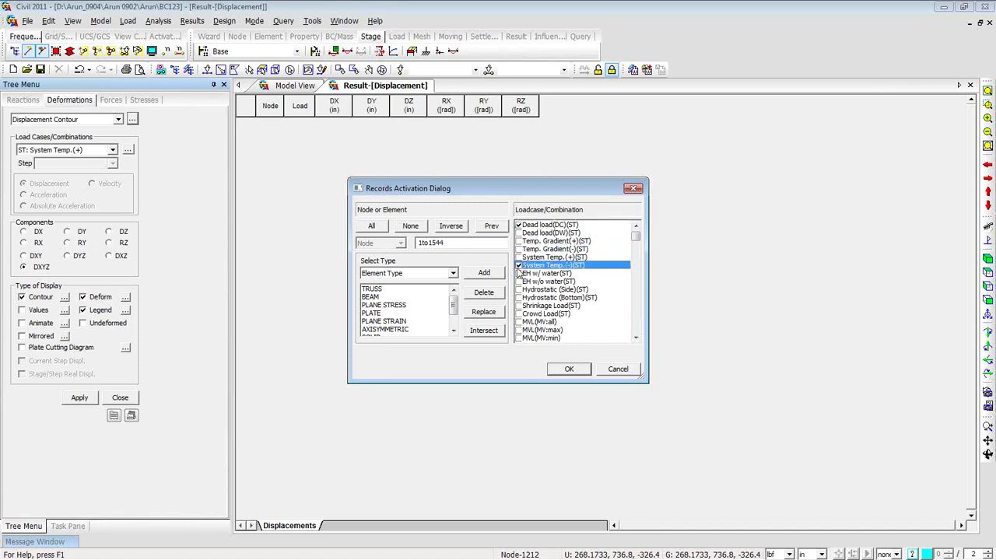
click(519, 257)
click(519, 265)
click(576, 372)
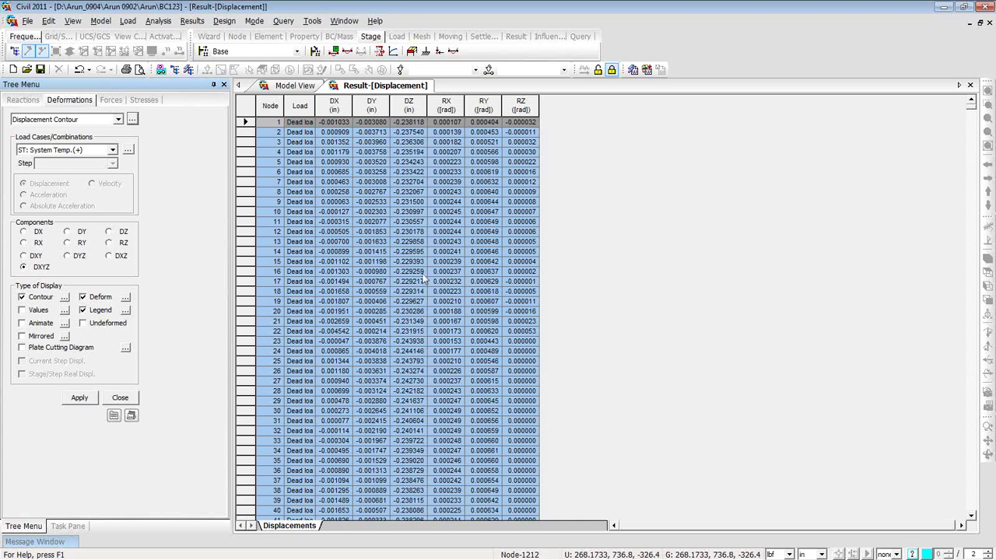
- Glance at the contour model, return to the displacement table and widen its Load column to fit the load case names
click(294, 87)
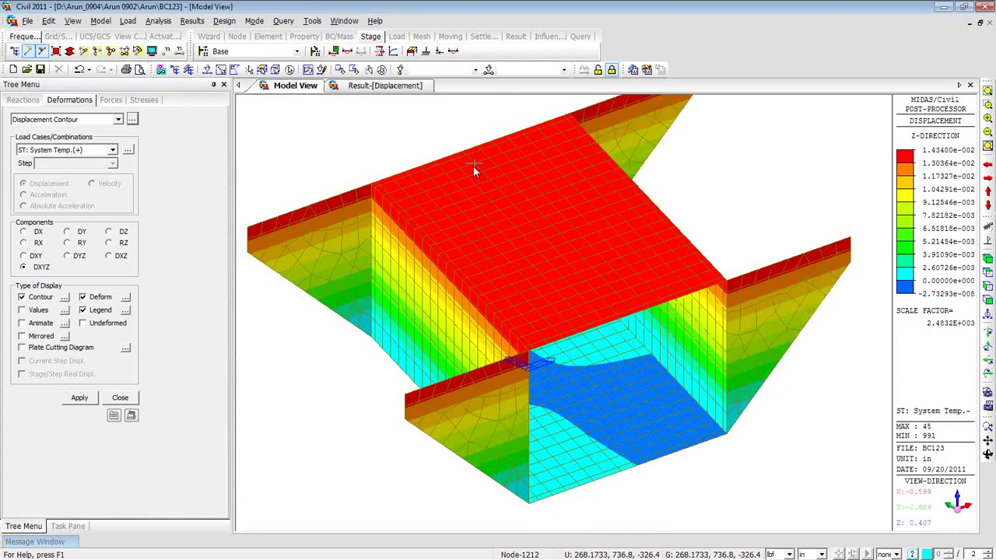
click(372, 88)
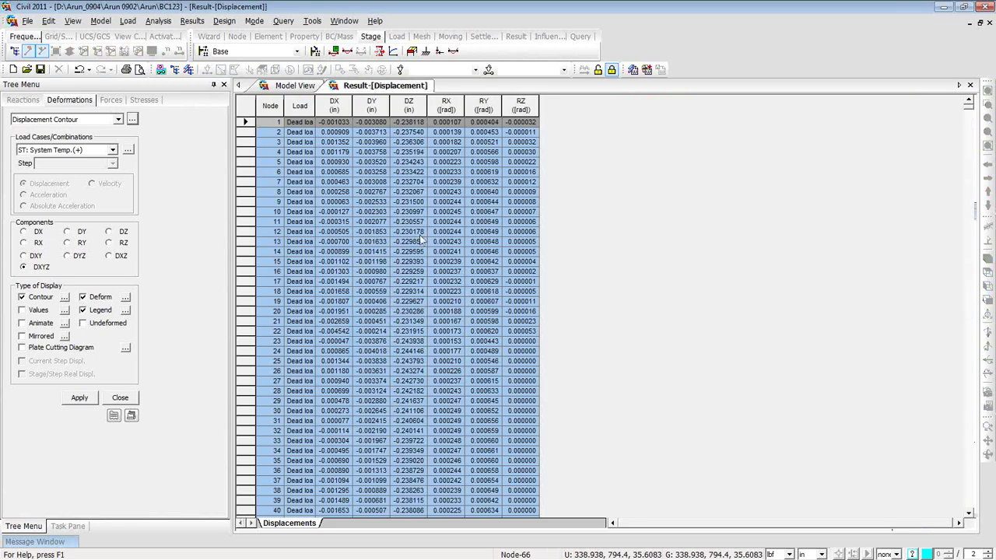
drag(315, 106, 338, 106)
- Sort the displacement table in ascending order with DZ as the first key, review the records and close the table
right_click(392, 177)
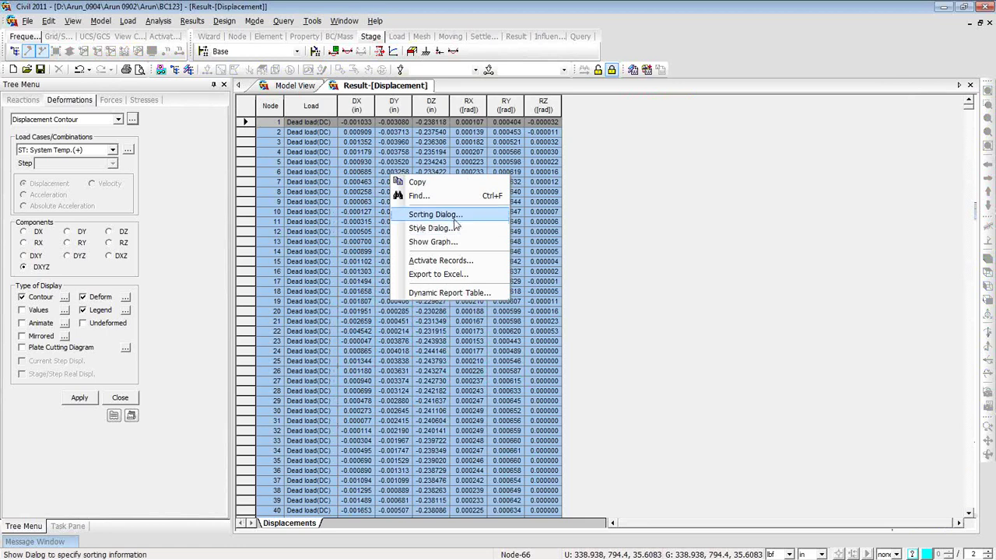
click(450, 215)
click(384, 288)
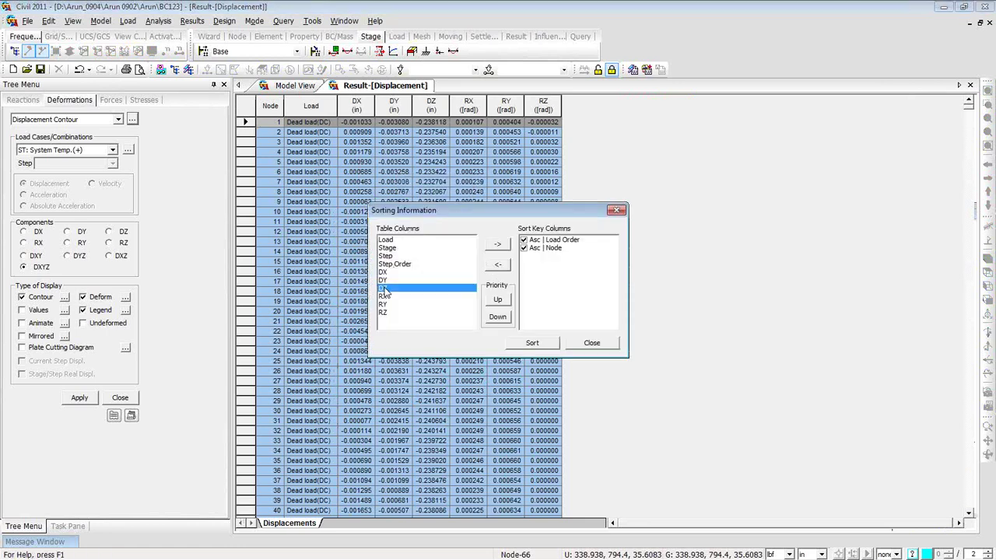
click(498, 243)
click(529, 256)
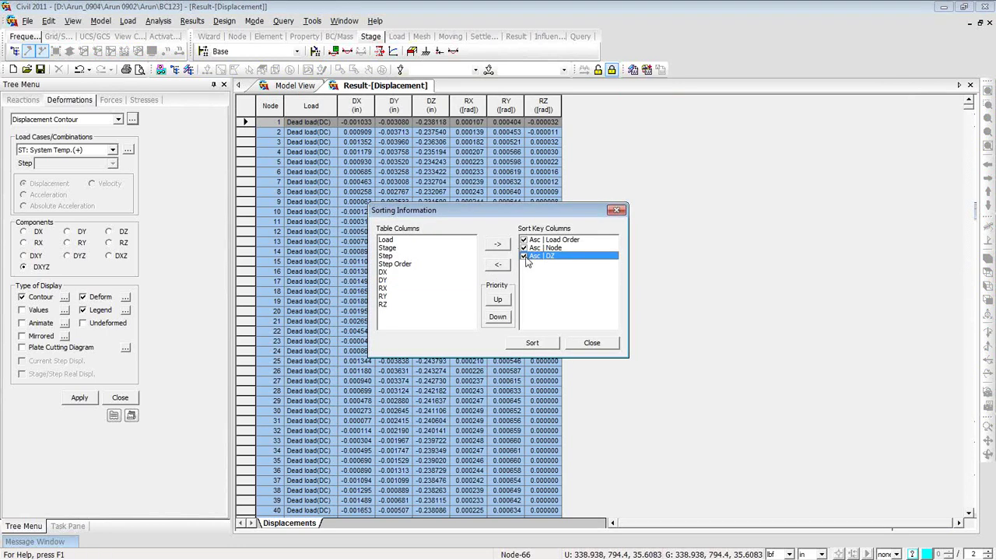
click(497, 300)
click(497, 299)
click(531, 345)
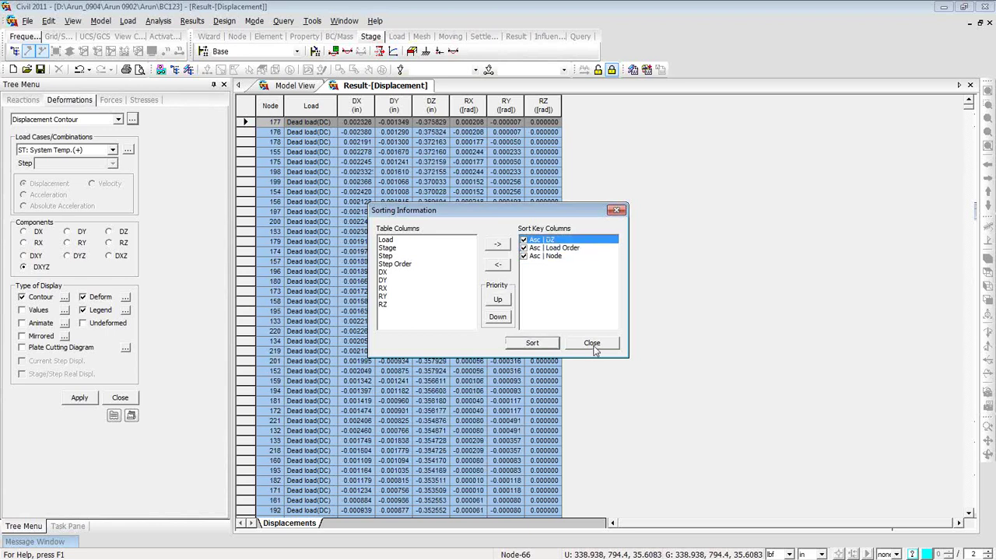
click(593, 346)
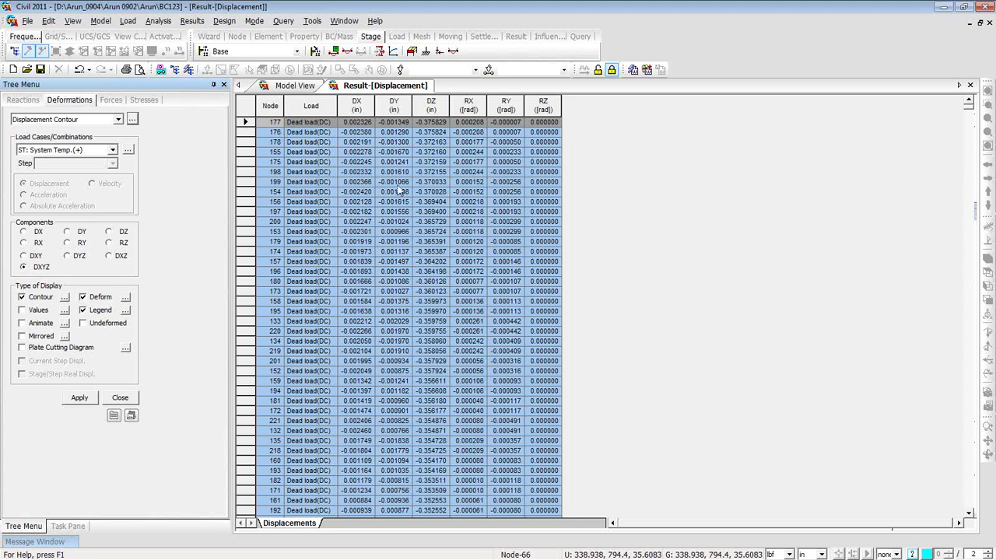
click(969, 85)
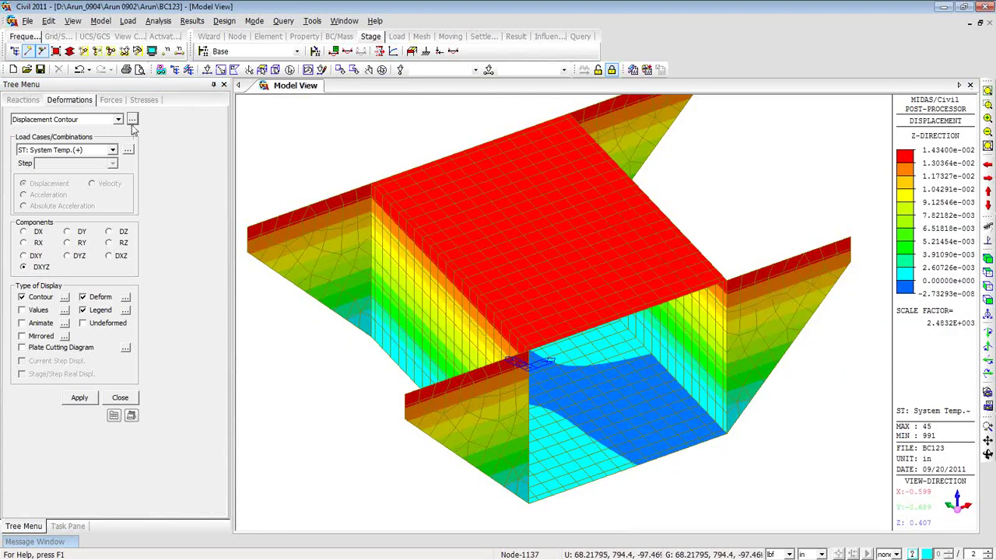
- Switch the results from displacements to Plate Forces/Moments and select the Dead load(DC) case
click(115, 102)
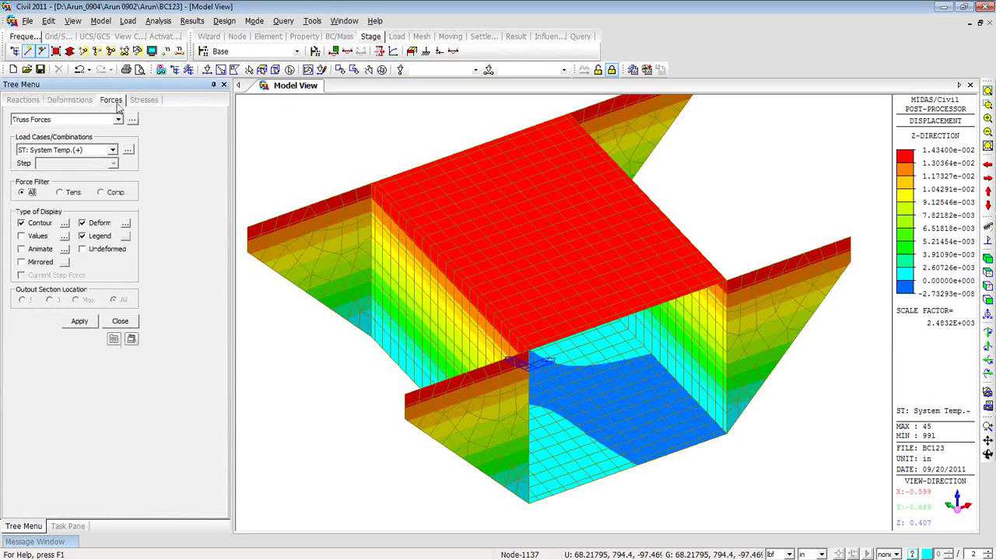
click(117, 119)
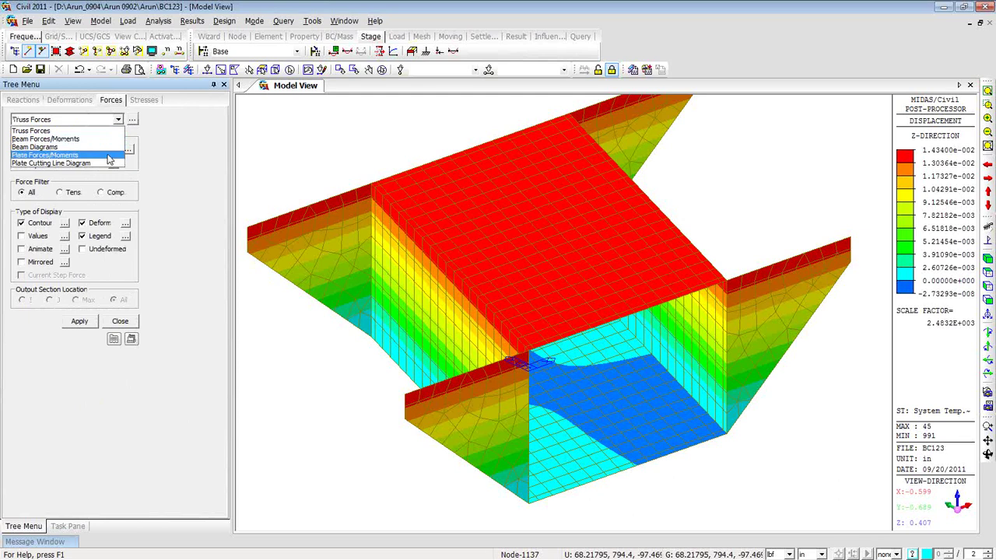
click(109, 158)
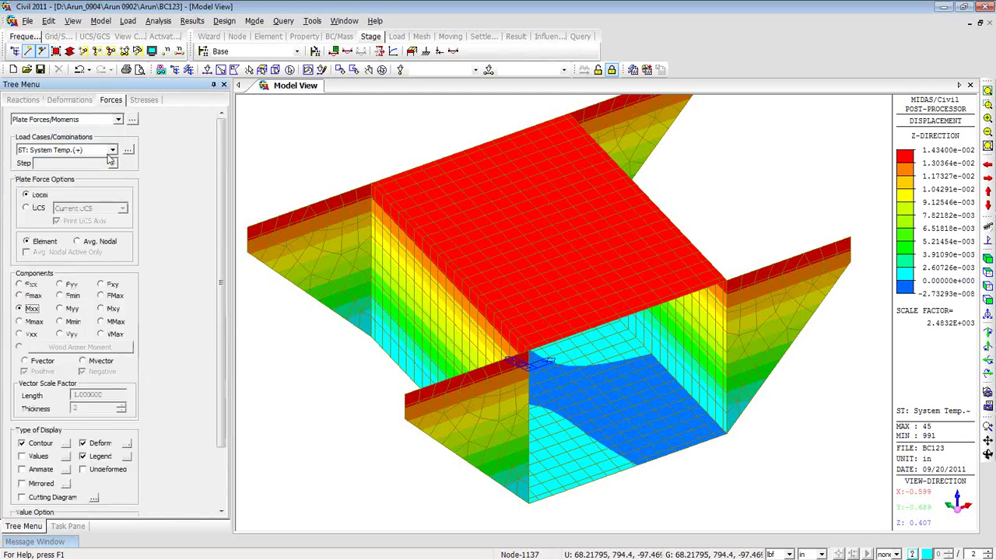
click(113, 149)
drag(113, 190, 115, 171)
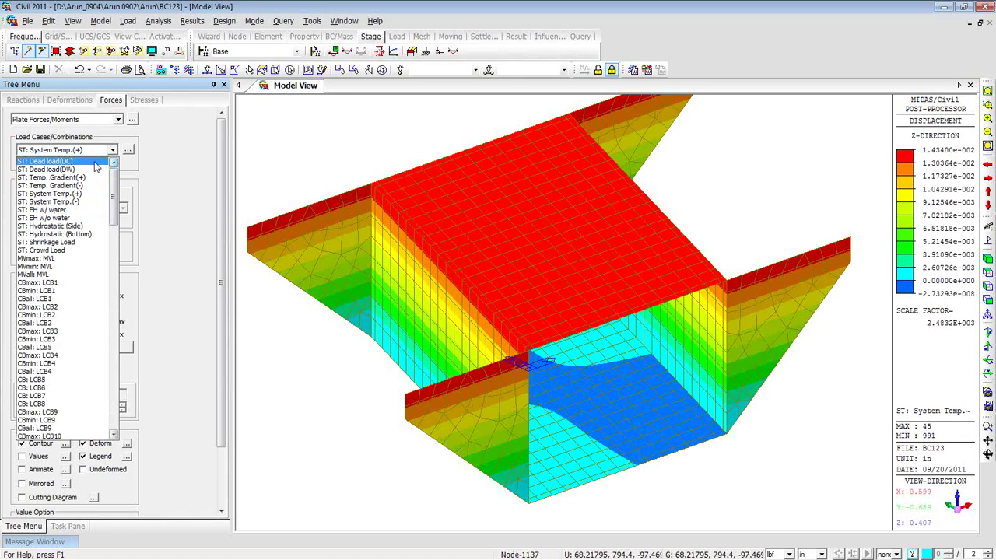
click(46, 161)
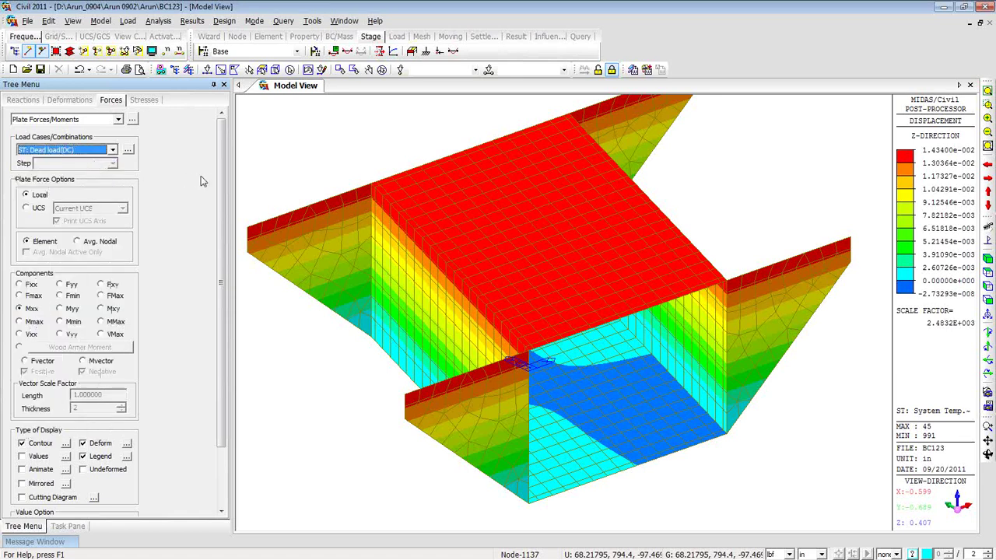
- Display the Mxx plate moment contour with average nodal values and no deformed shape, and view it from the culvert opening
drag(220, 181, 210, 223)
scroll(210, 223, up, 1)
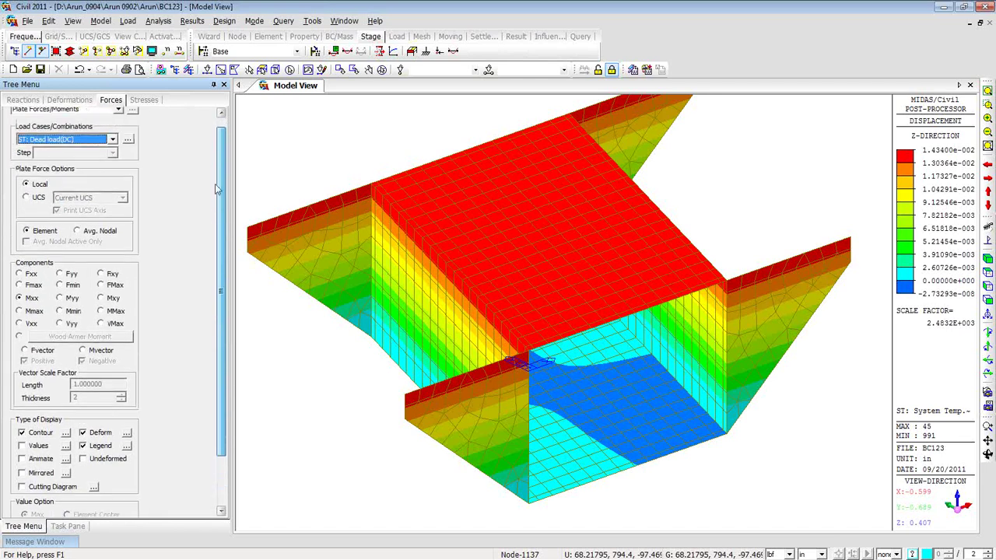
click(77, 232)
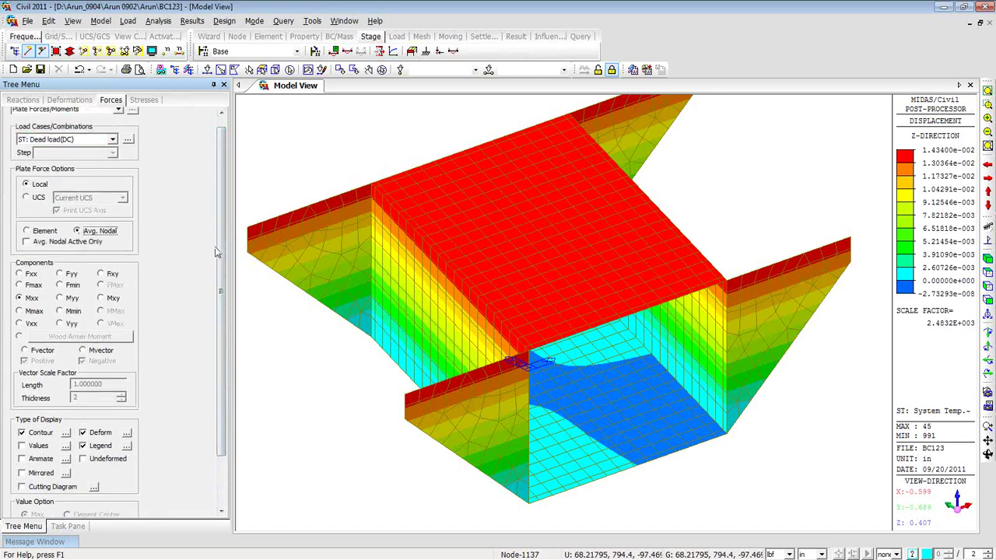
drag(217, 252, 203, 312)
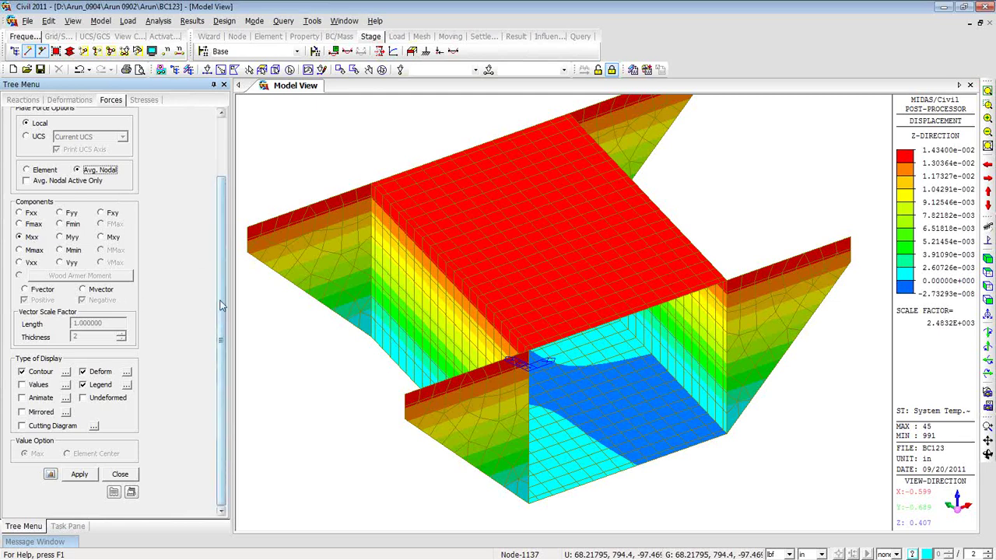
click(83, 372)
click(80, 476)
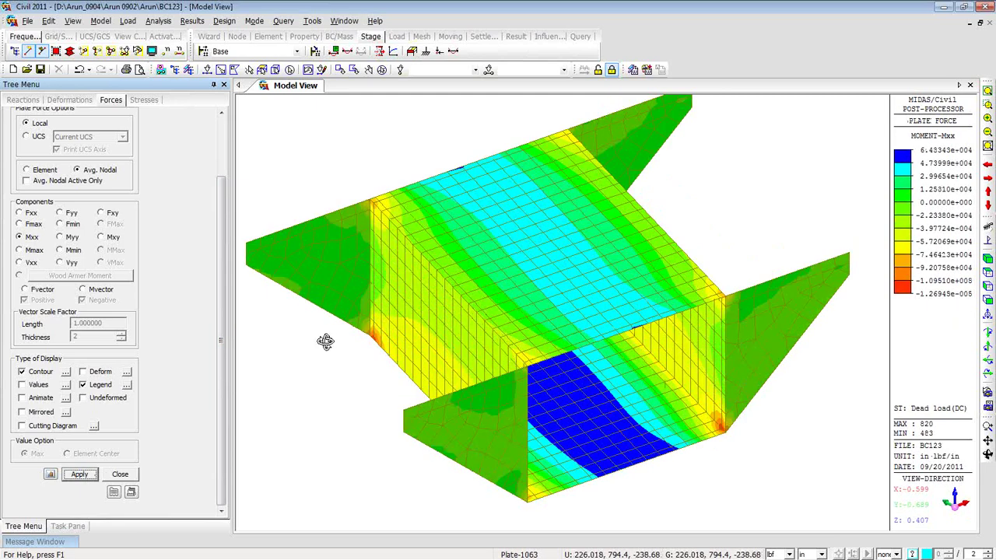
ctrl+middle_drag(324, 343, 334, 318)
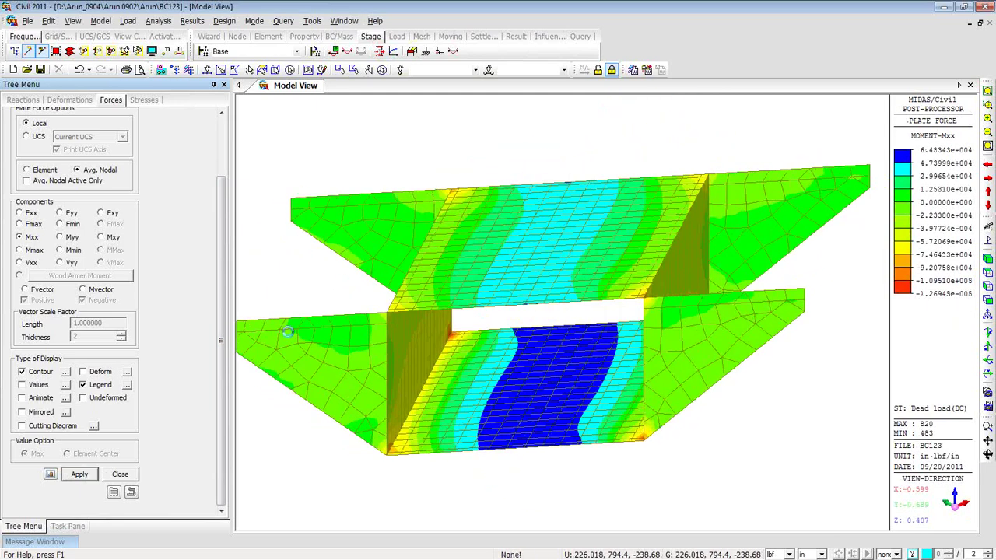
middle_drag(466, 381, 479, 349)
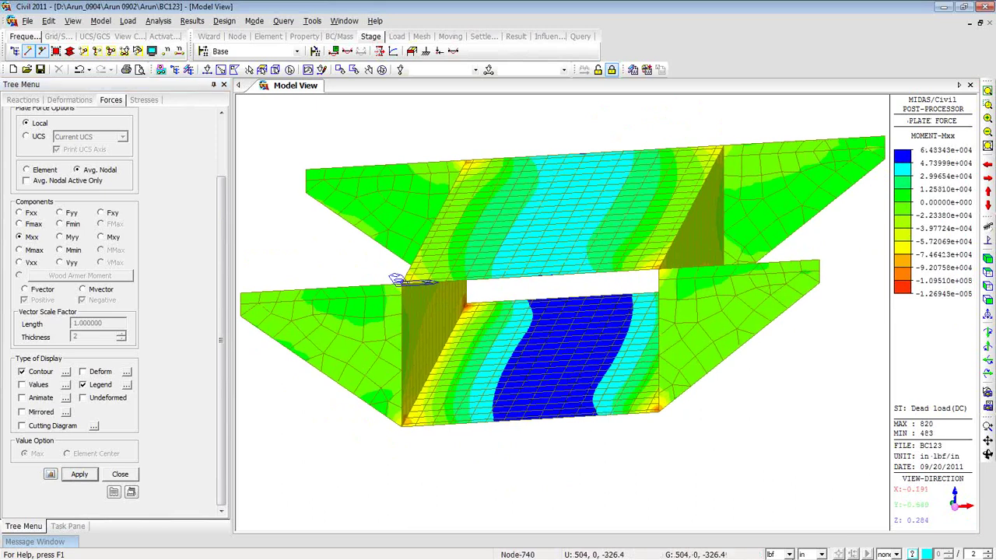
- Change the model units to kips for force and ft for length
click(788, 554)
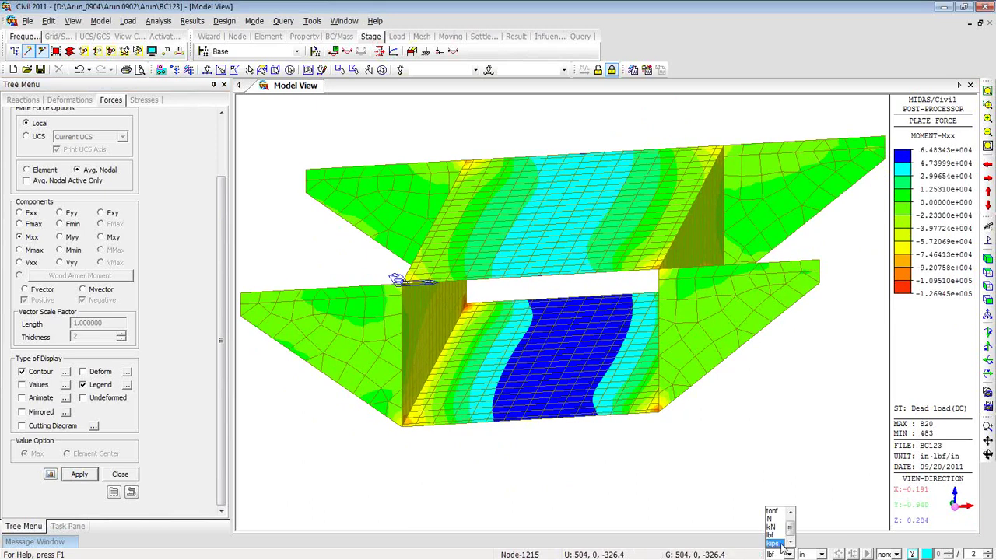
click(781, 543)
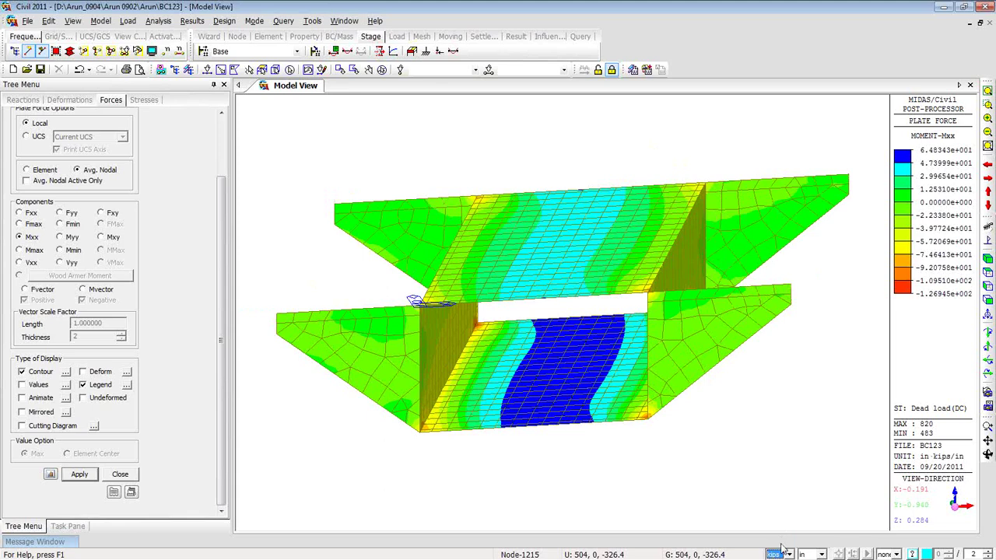
click(812, 554)
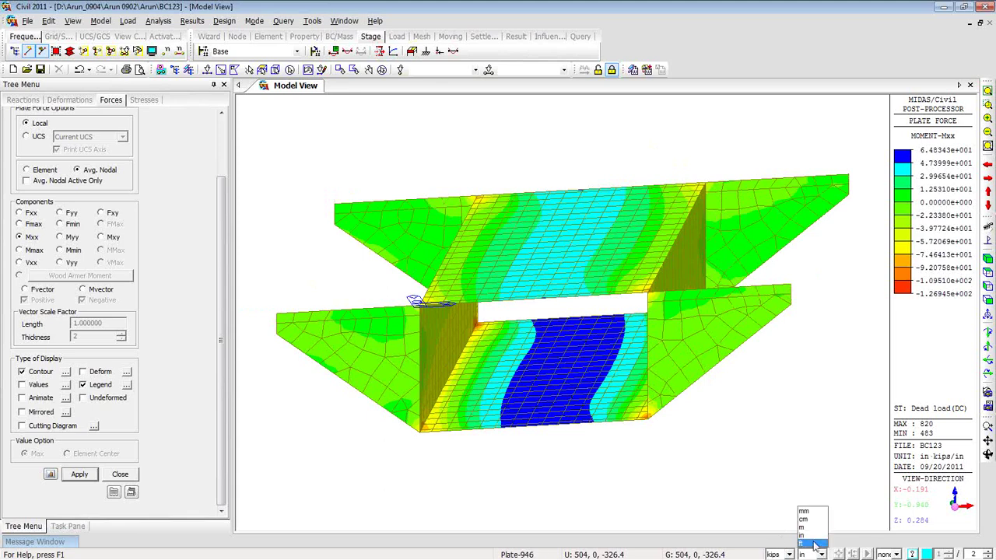
click(814, 546)
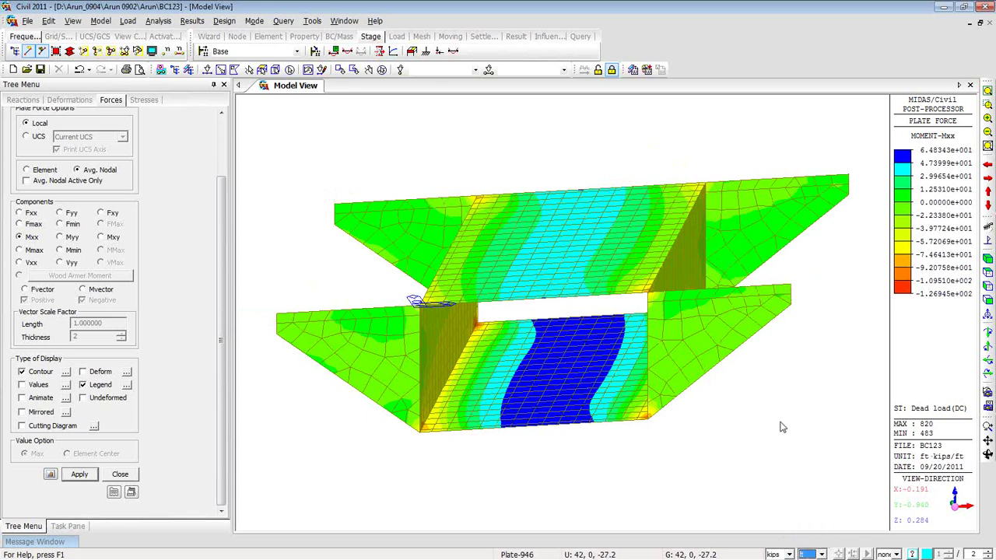
- Enable the Cutting Diagram display for the plate moments and open its settings beside the model
scroll(222, 302, up, 1)
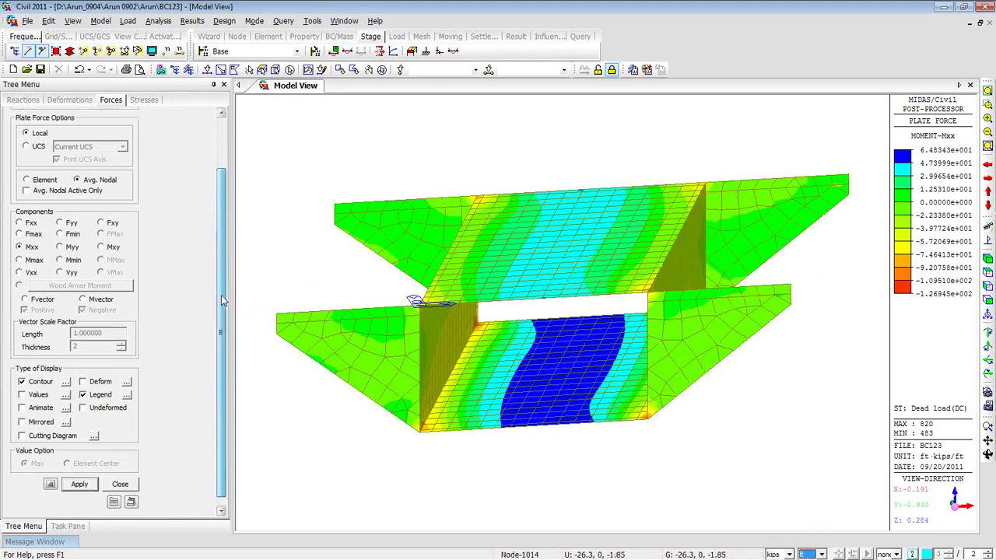
drag(222, 302, 225, 242)
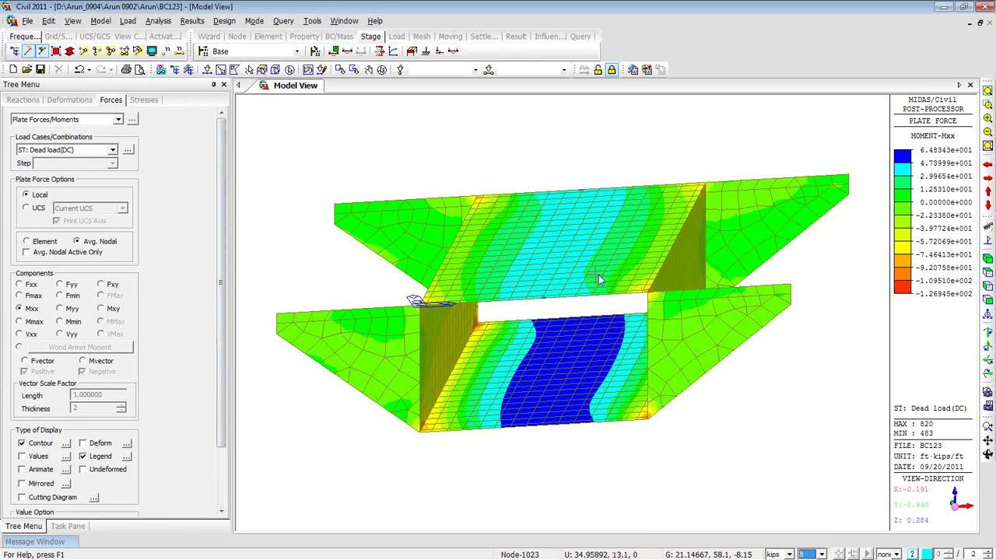
scroll(220, 370, down, 1)
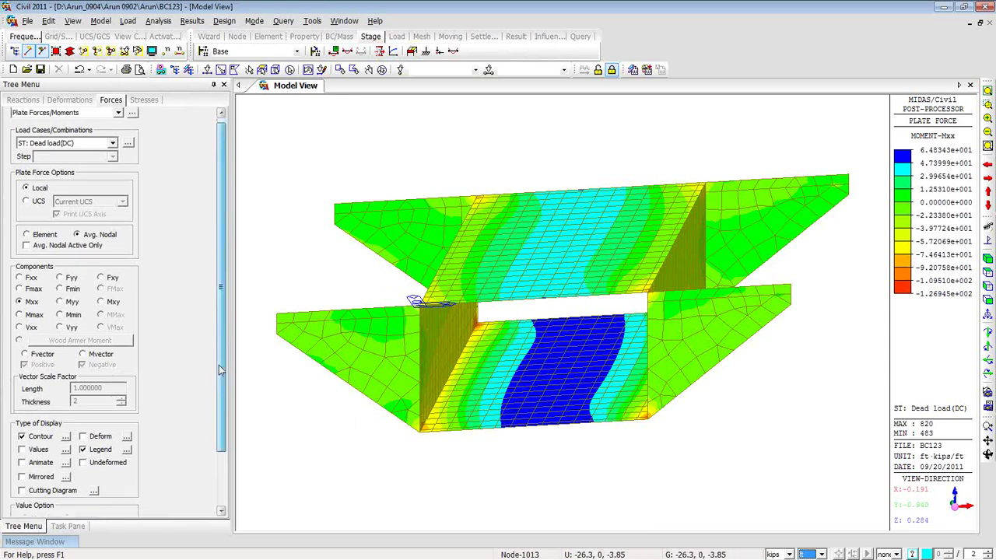
scroll(219, 371, down, 3)
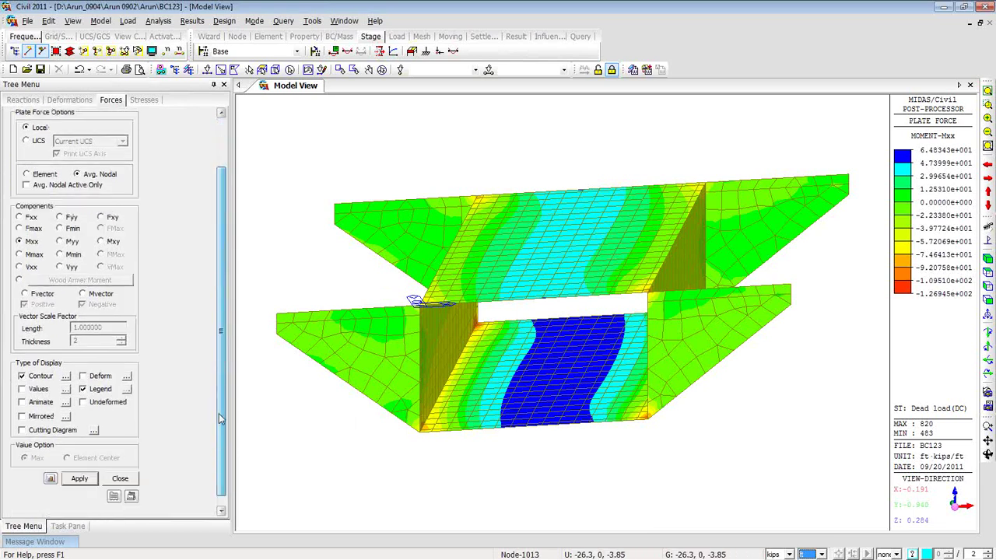
click(22, 429)
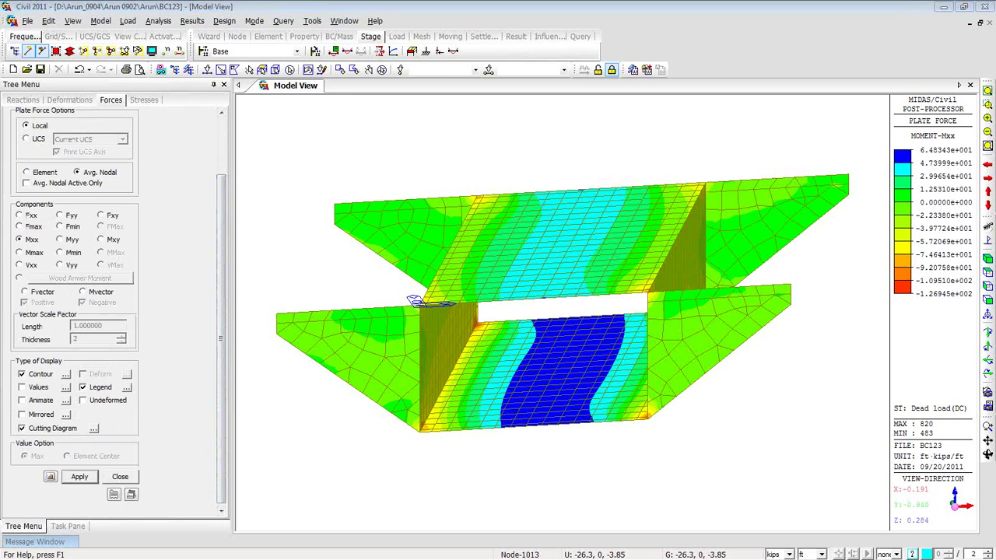
click(93, 428)
drag(136, 140, 232, 104)
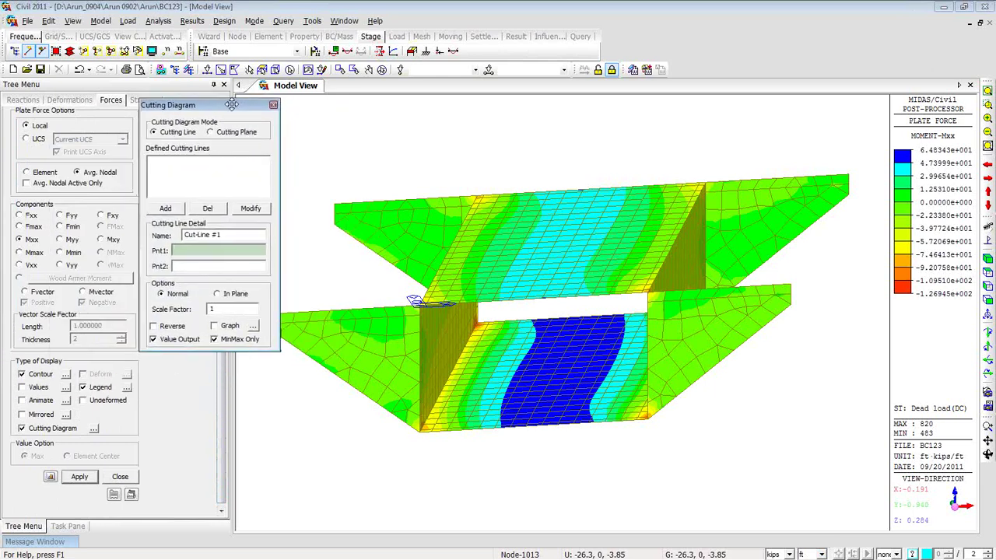
- Add a cutting line across the top slab's width from 11.4408, 31.43333, 0 to 53.4408, 31.43333, 0
click(376, 257)
click(335, 266)
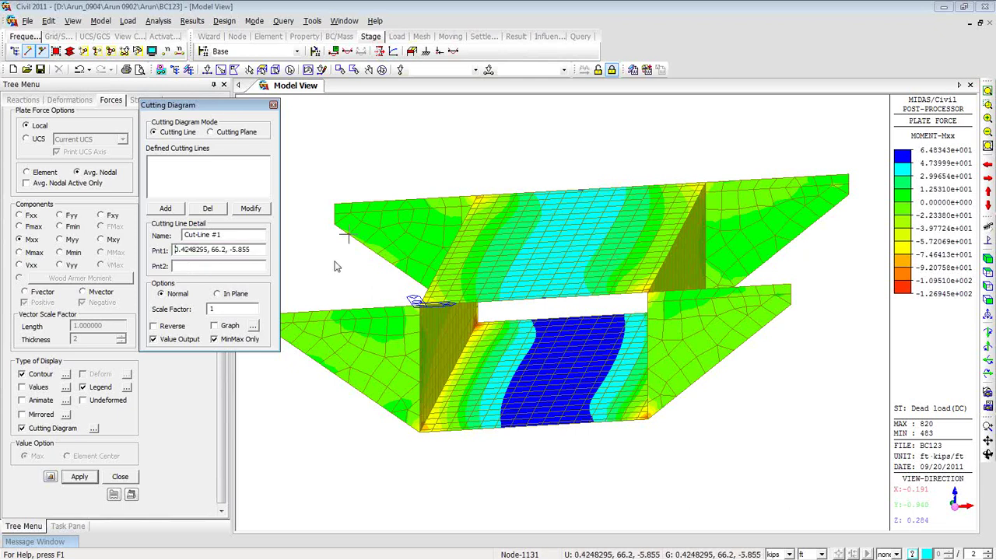
mouse_move(335, 266)
middle_down()
mouse_move(359, 275)
mouse_move(350, 269)
middle_up()
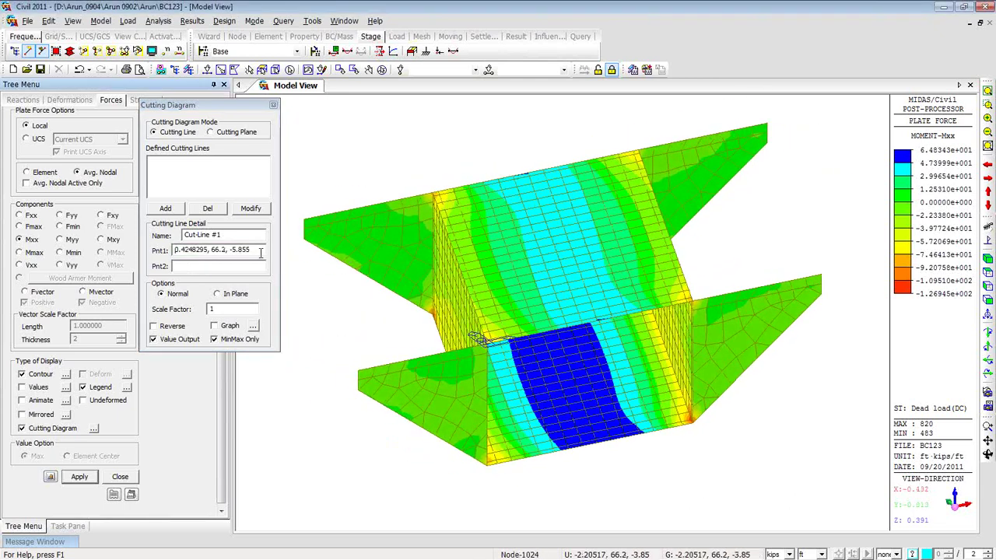
click(441, 274)
click(462, 278)
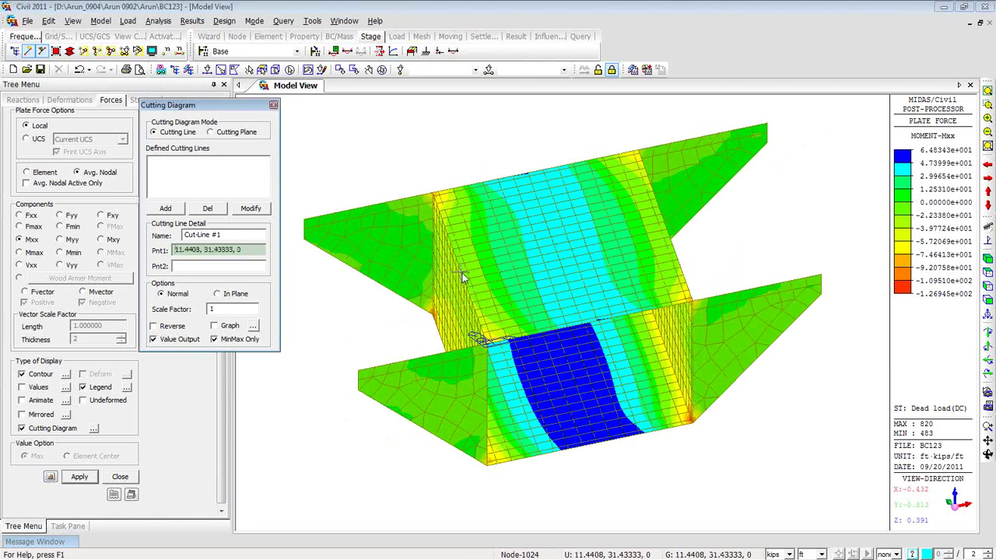
click(462, 278)
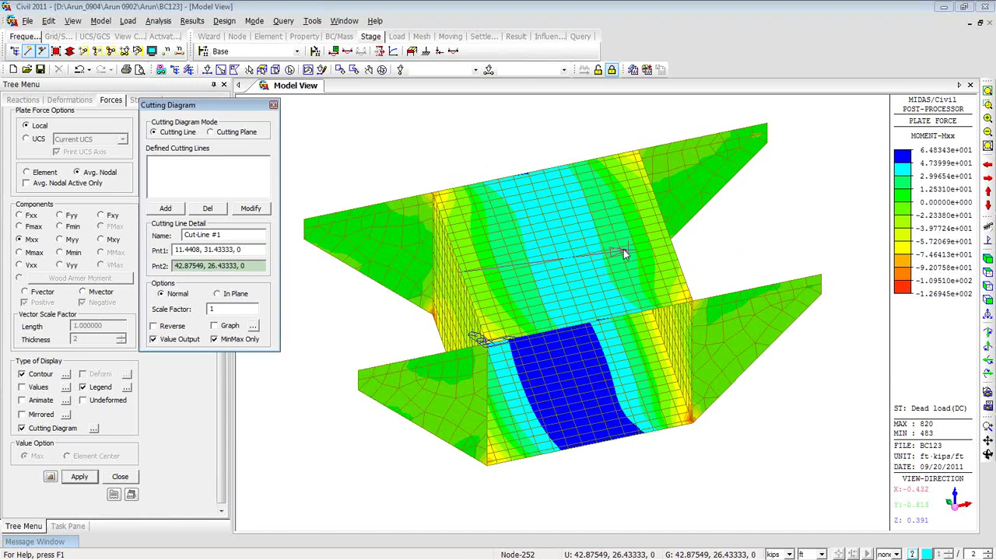
click(669, 231)
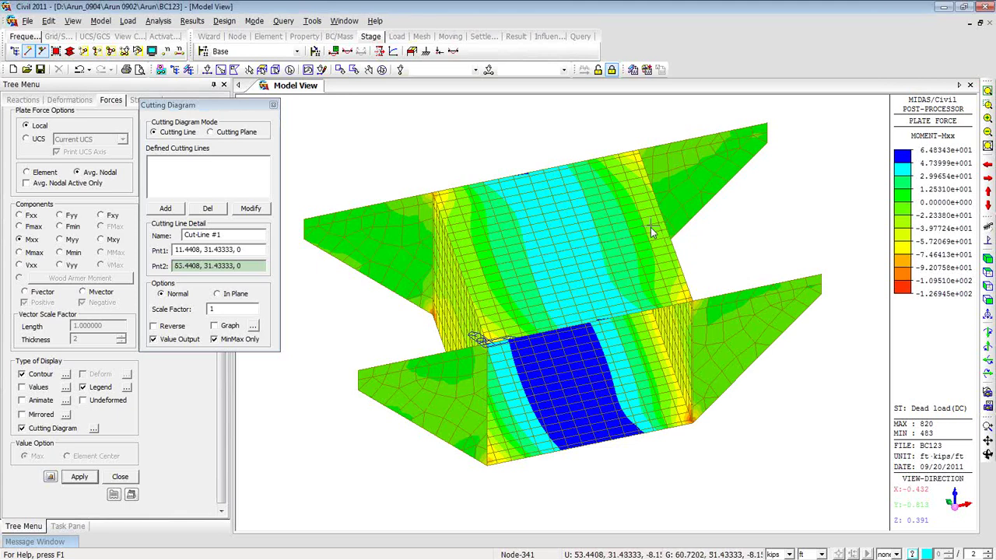
click(166, 208)
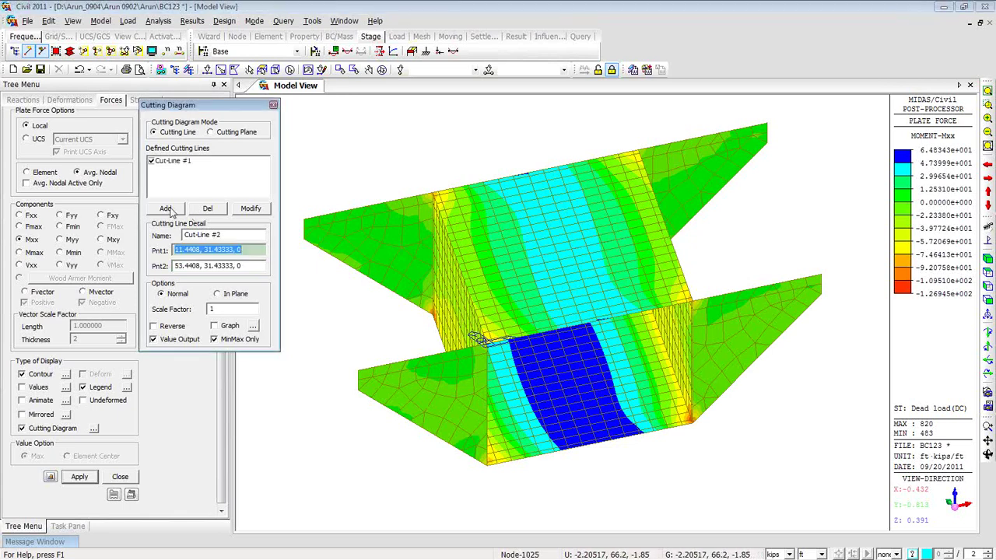
- Add a second cutting line along the top slab's length from 10.27727, 0, 0 to 34.3721, 66.2, 0
click(538, 326)
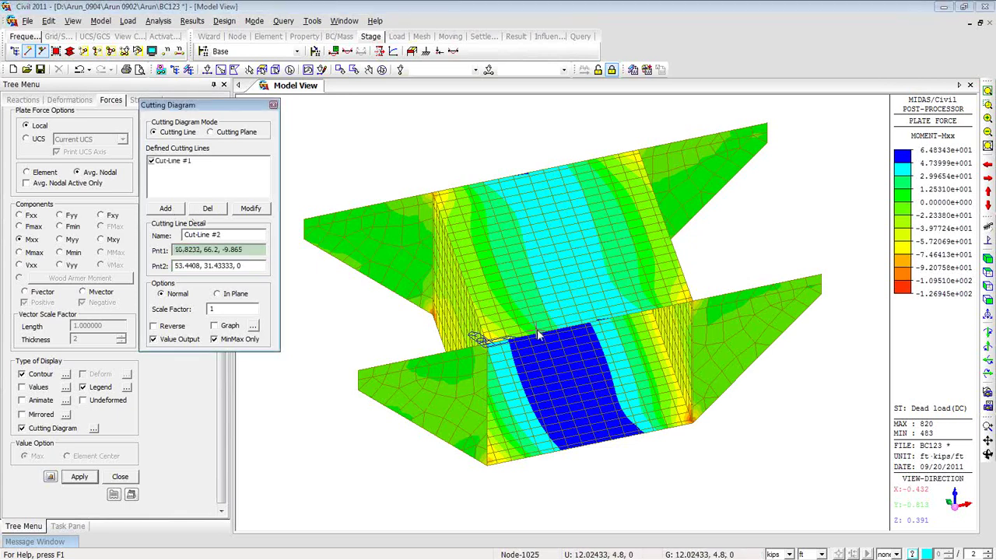
click(539, 336)
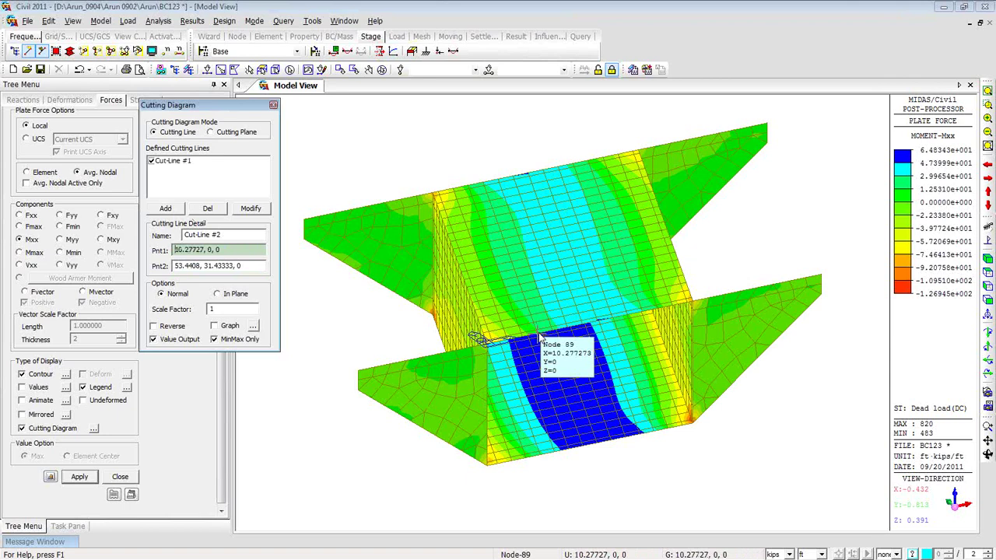
ctrl+middle_drag(539, 336, 529, 378)
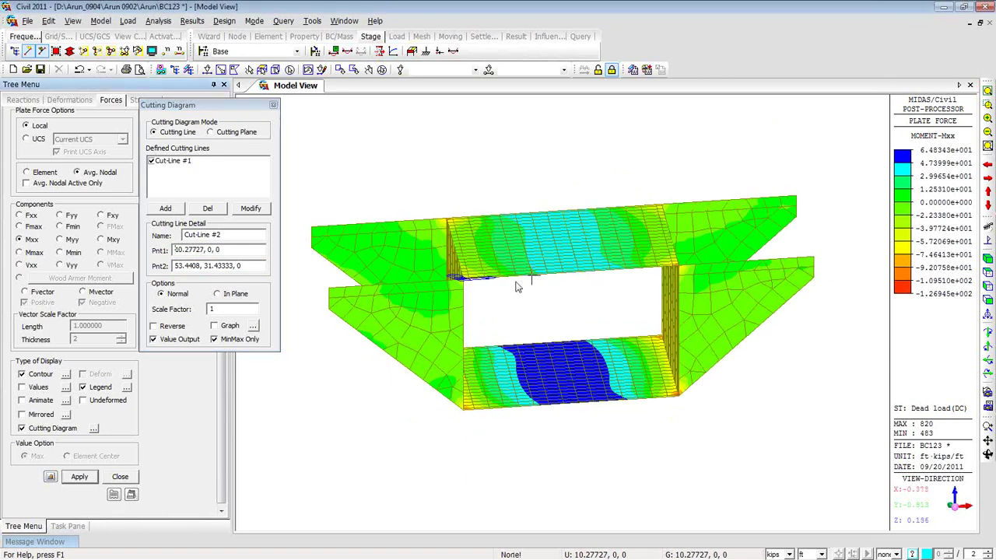
click(502, 219)
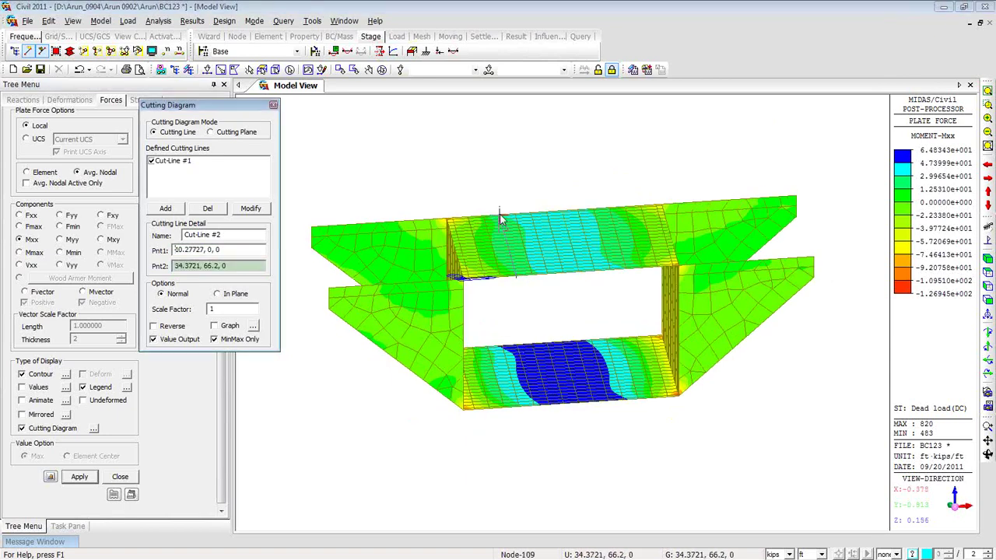
click(176, 212)
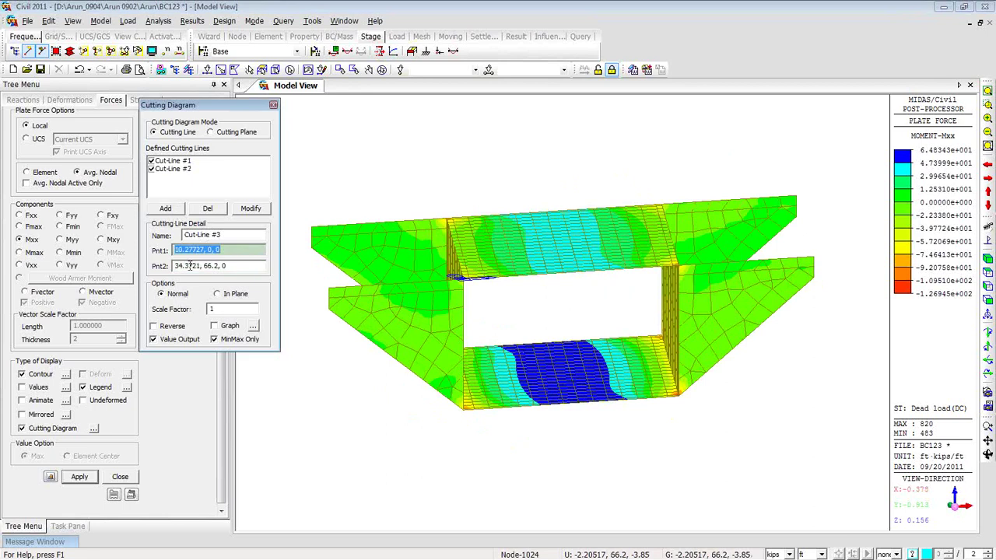
- Plot the Mxx diagrams along both cutting lines and inspect them from the front of the culvert
click(84, 477)
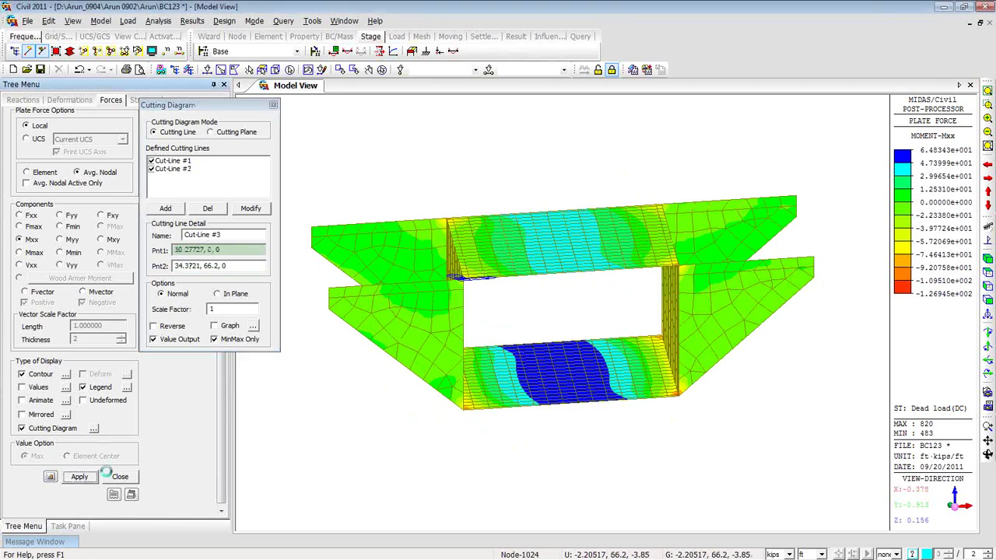
drag(495, 317, 518, 313)
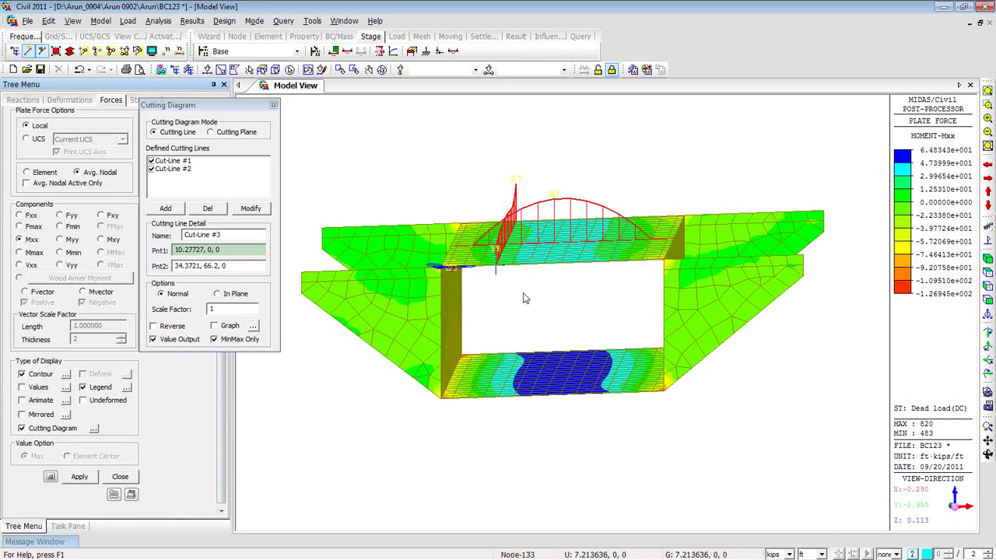
drag(526, 296, 495, 267)
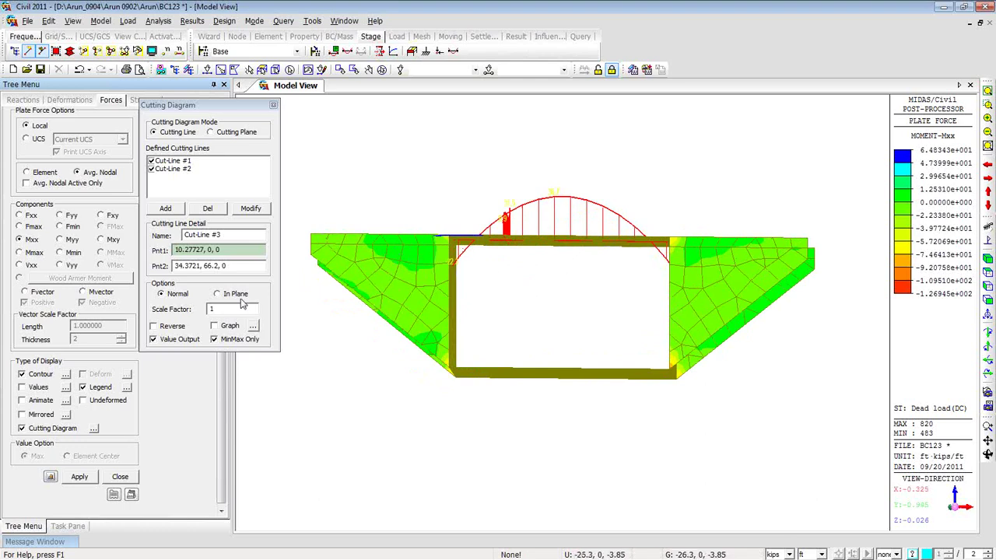
- Reverse the Mxx cutting line diagrams on the top slab and inspect them from the front and obliquely
click(154, 326)
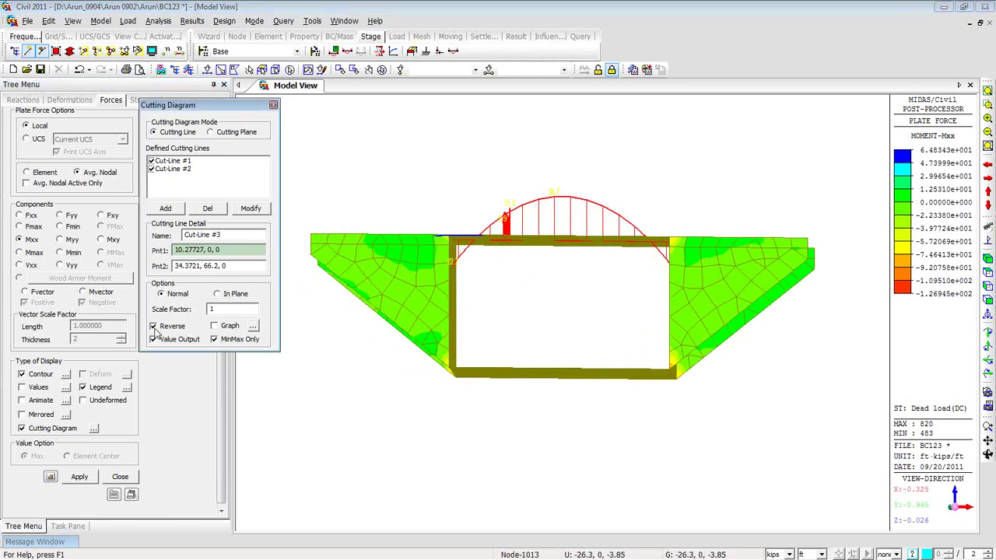
click(80, 477)
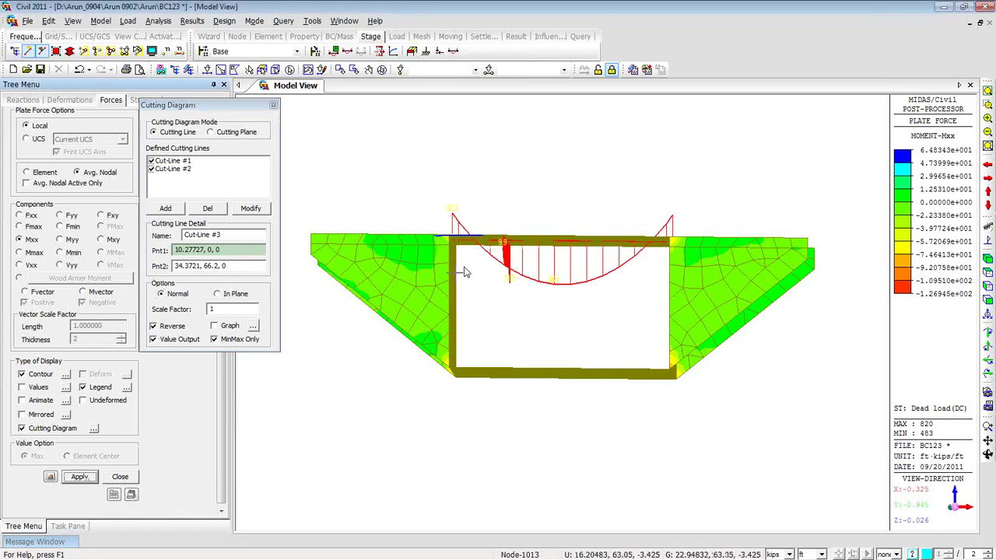
ctrl+middle_drag(497, 289, 497, 241)
mouse_move(554, 306)
ctrl+middle_down()
mouse_move(549, 316)
mouse_move(543, 307)
ctrl+middle_up()
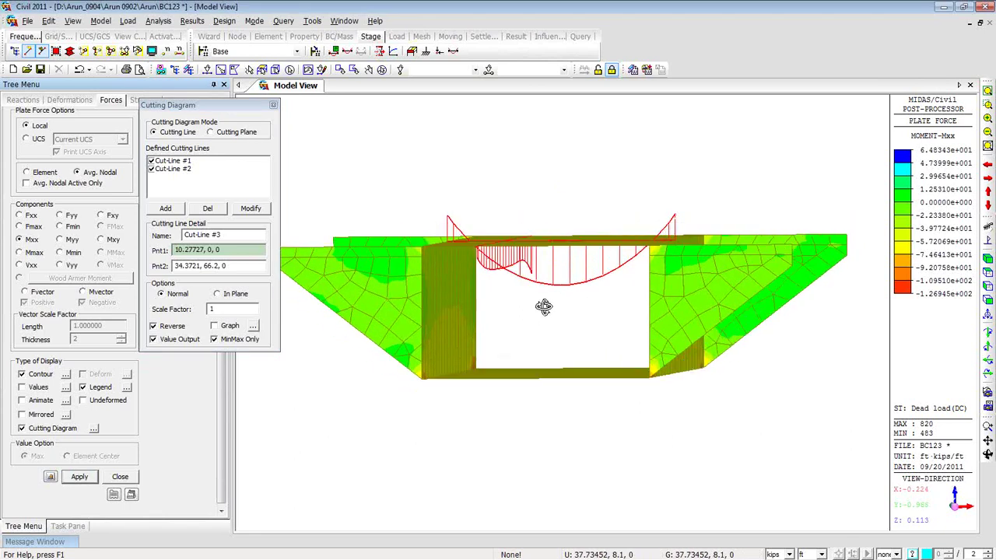
ctrl+middle_drag(609, 308, 602, 317)
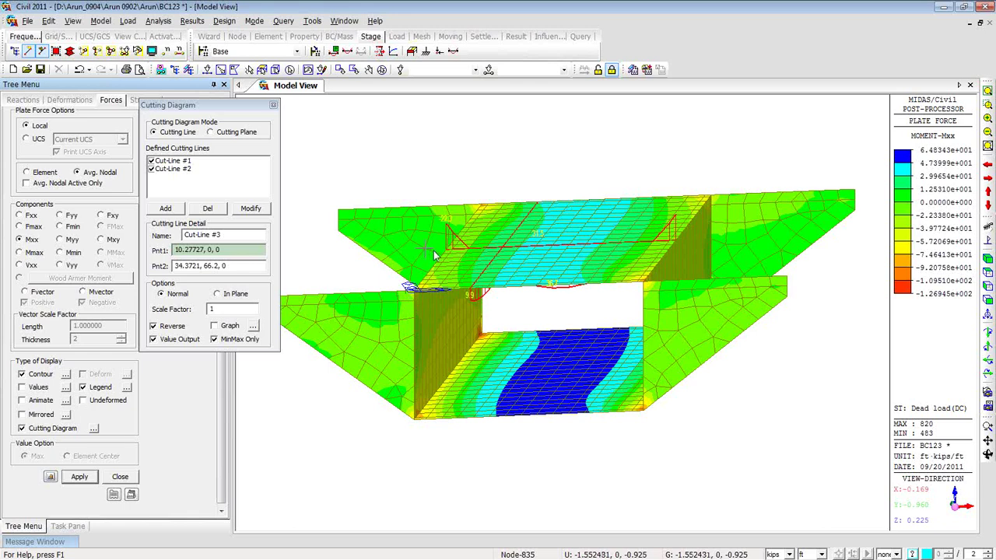
ctrl+middle_drag(611, 315, 613, 304)
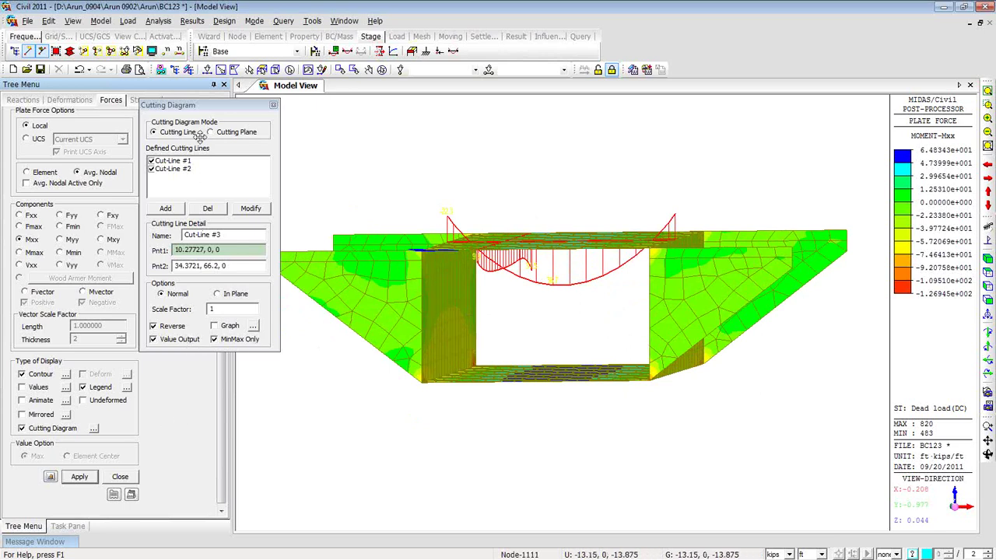
- Display the Mxx plate moment contour and cutting diagrams for the load case MVmax: MVL
drag(199, 105, 231, 104)
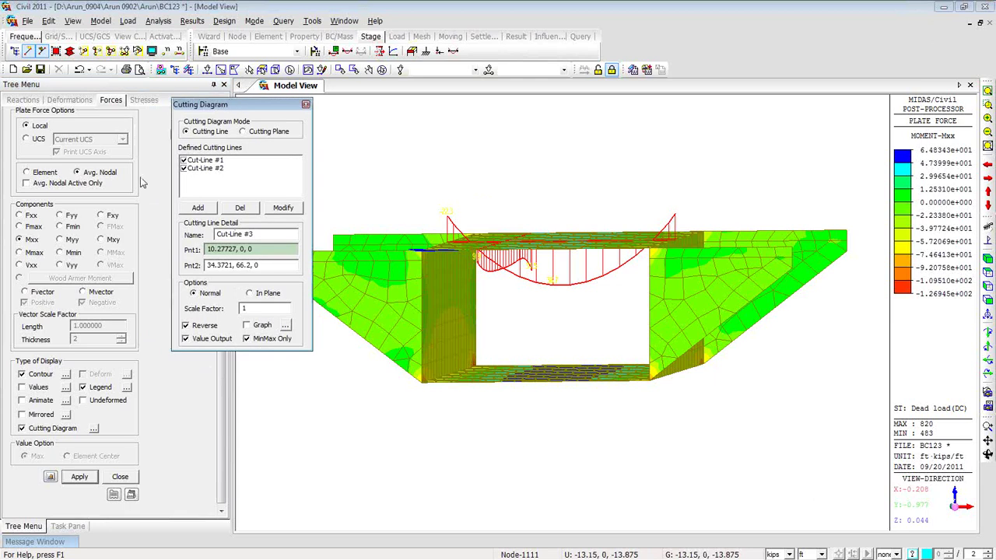
scroll(152, 193, up, 3)
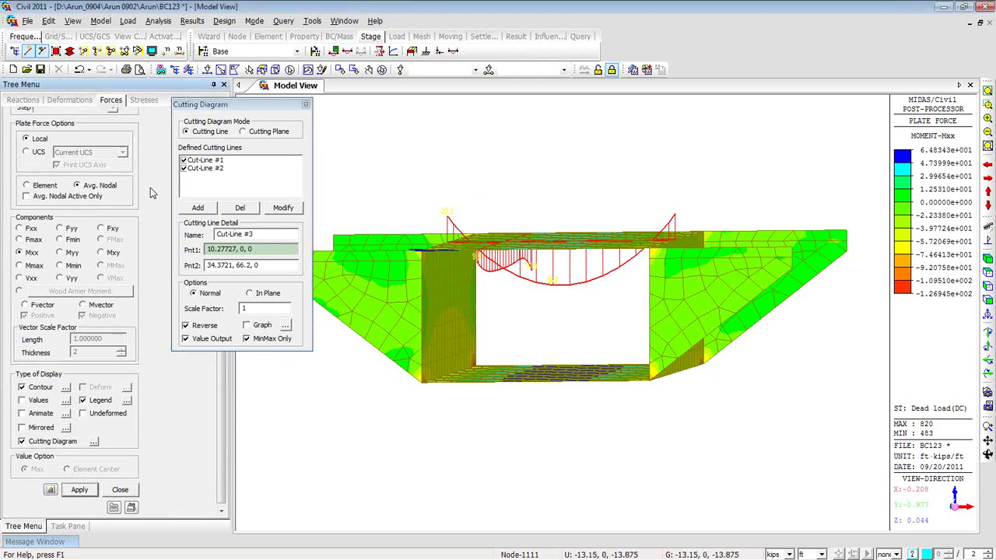
scroll(153, 192, up, 1)
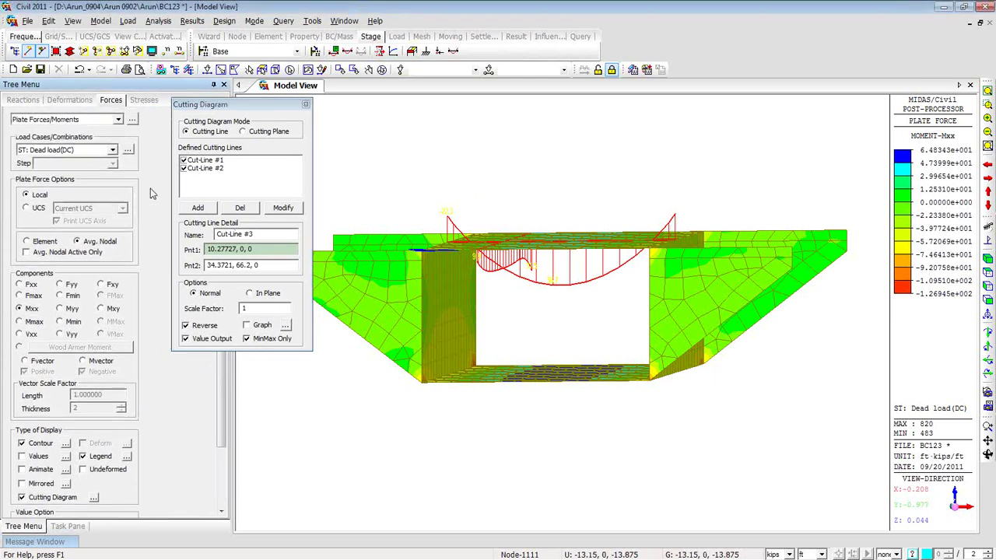
click(112, 150)
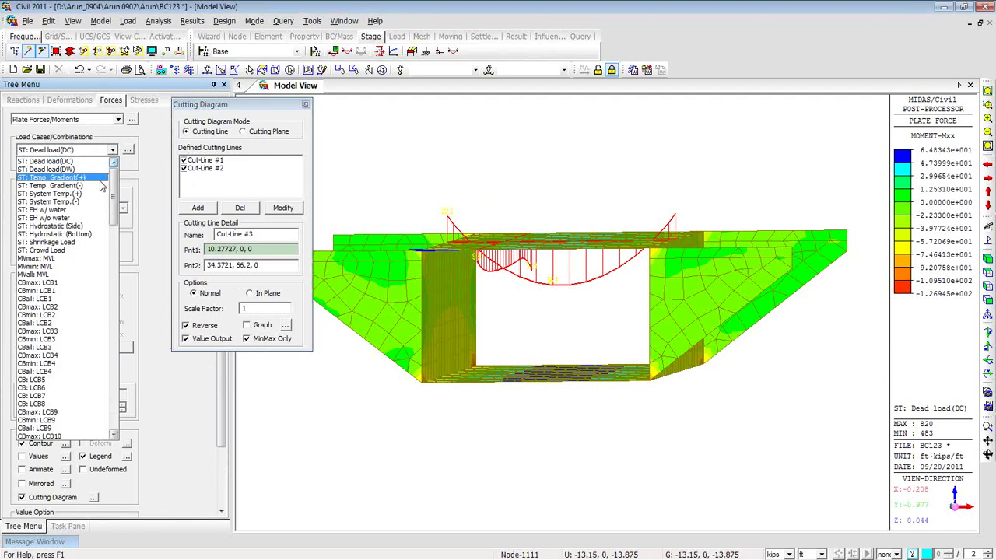
click(81, 258)
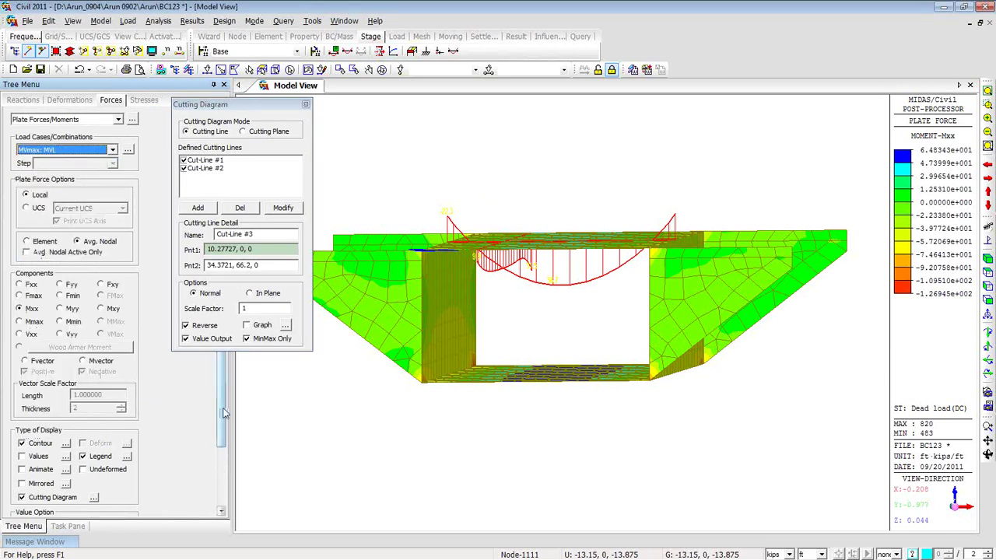
scroll(225, 414, down, 3)
click(77, 474)
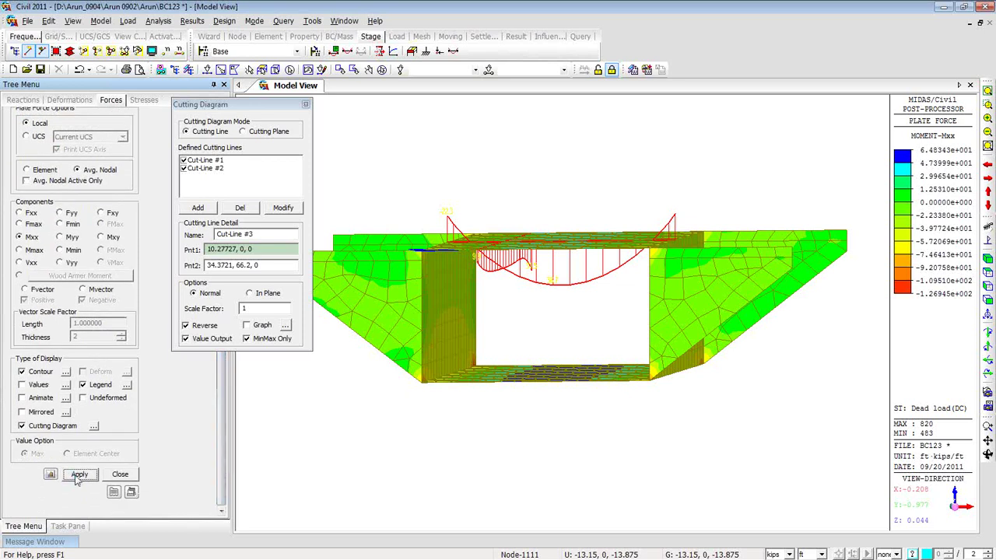
ctrl+middle_drag(425, 391, 440, 436)
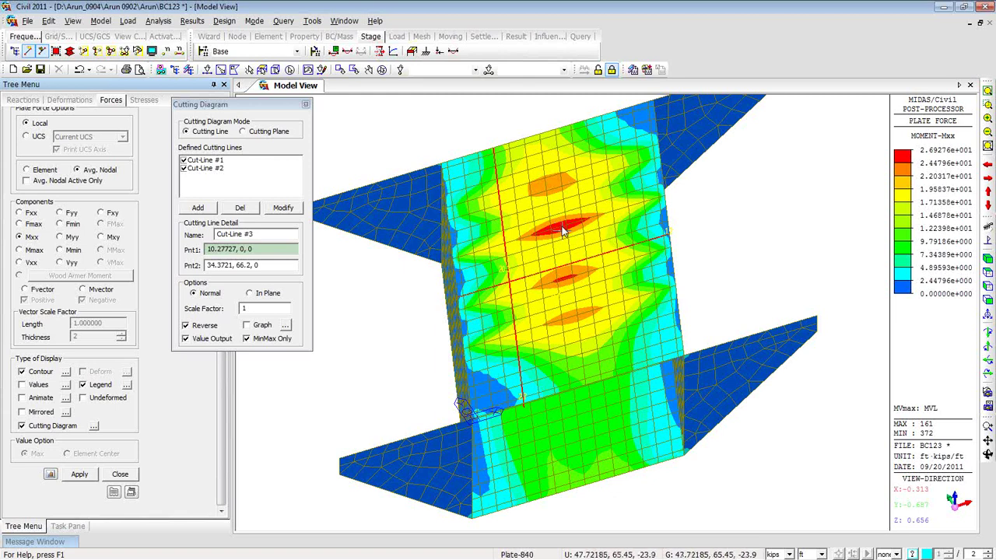
- Open the Moving Load Tracer for plate forces/moments and pick peak-moment plate 161 on the top slab as key element
right_click(341, 283)
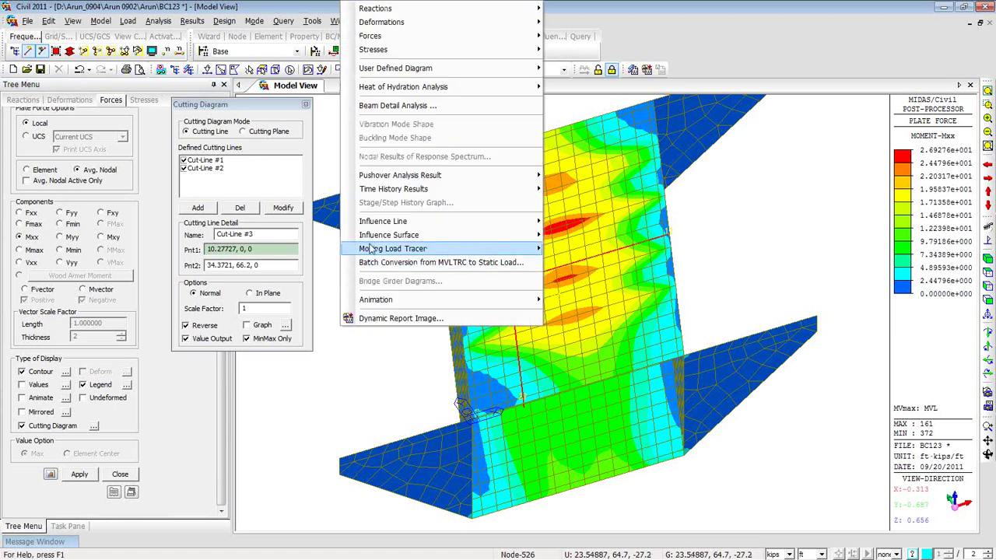
mouse_move(381, 247)
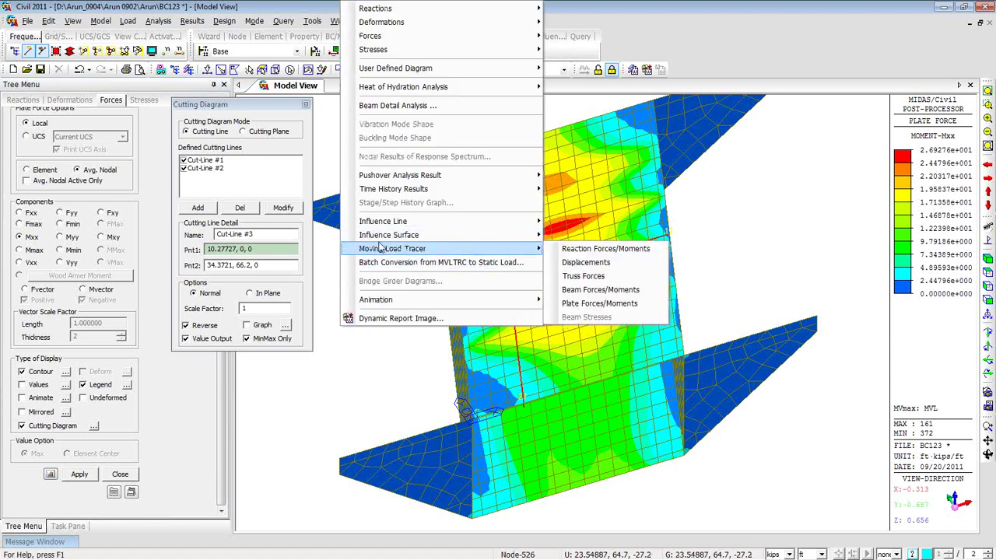
click(577, 304)
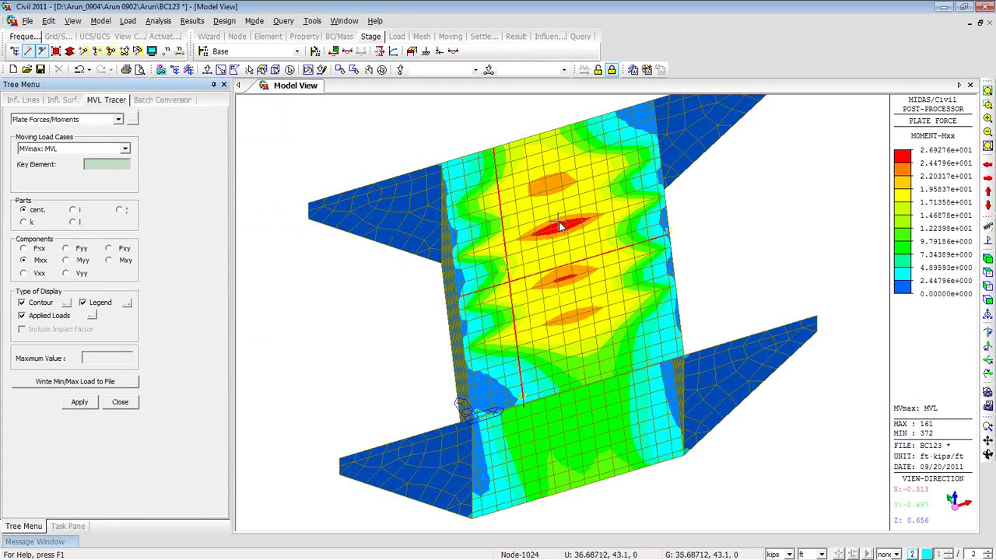
mouse_move(559, 226)
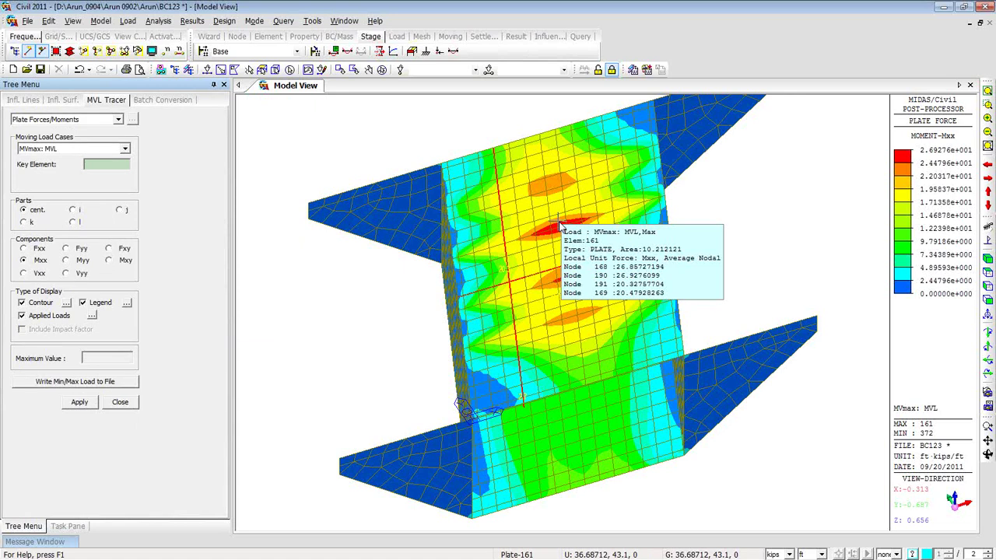
click(559, 225)
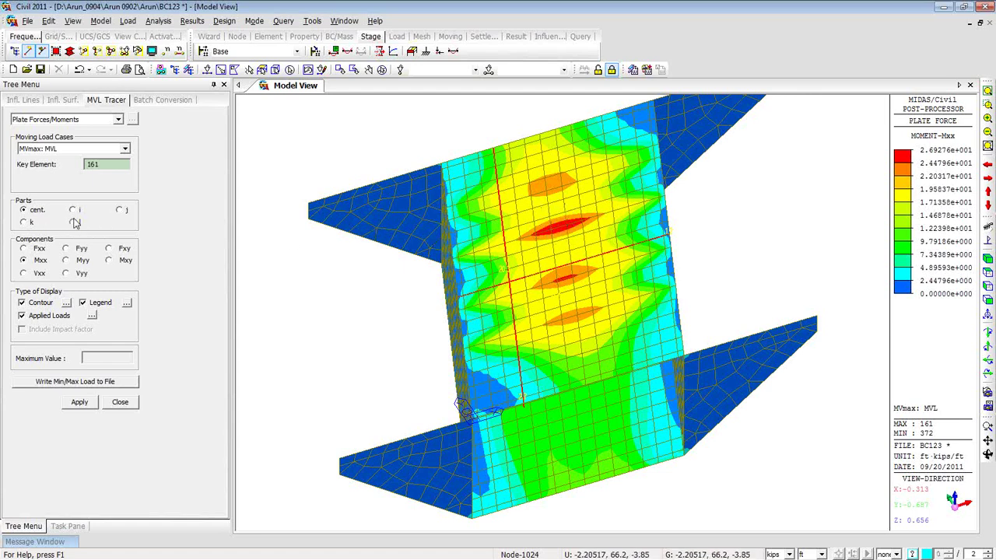
- Trace the MVmax: MVL loading for Mxx at part j of the key element and plot its applied loads
click(120, 209)
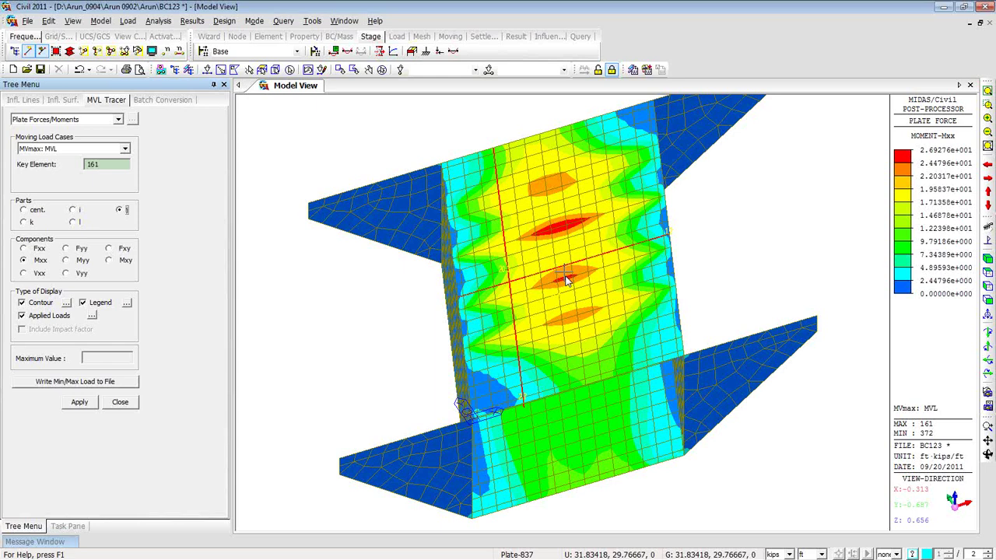
mouse_move(566, 274)
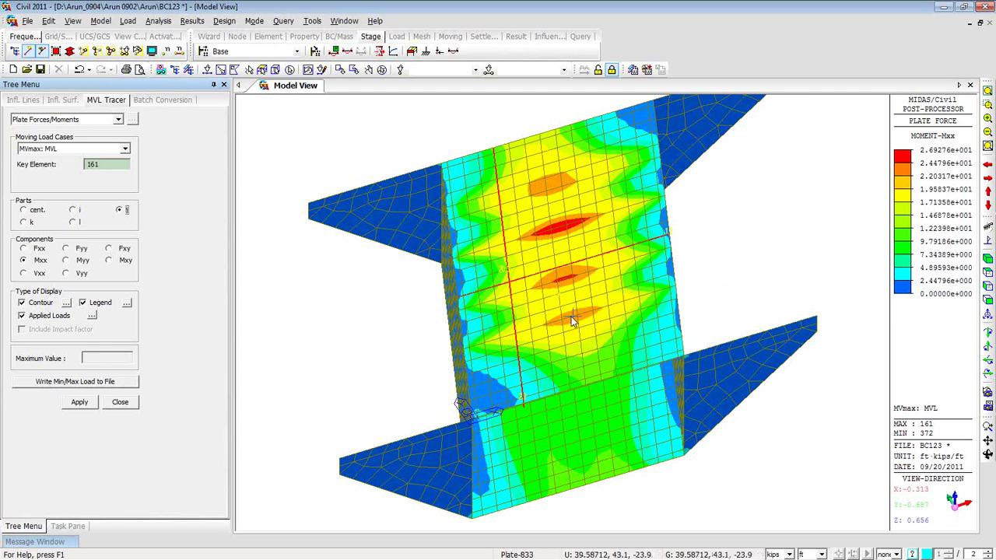
ctrl+middle_drag(570, 314, 571, 302)
mouse_move(571, 302)
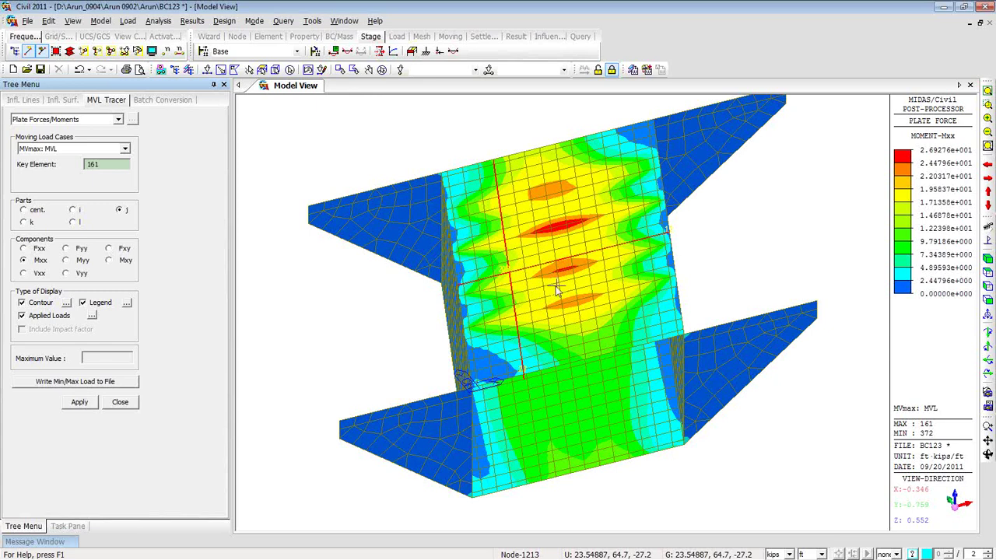
click(79, 402)
ctrl+middle_drag(333, 394, 438, 285)
scroll(437, 285, up, 5)
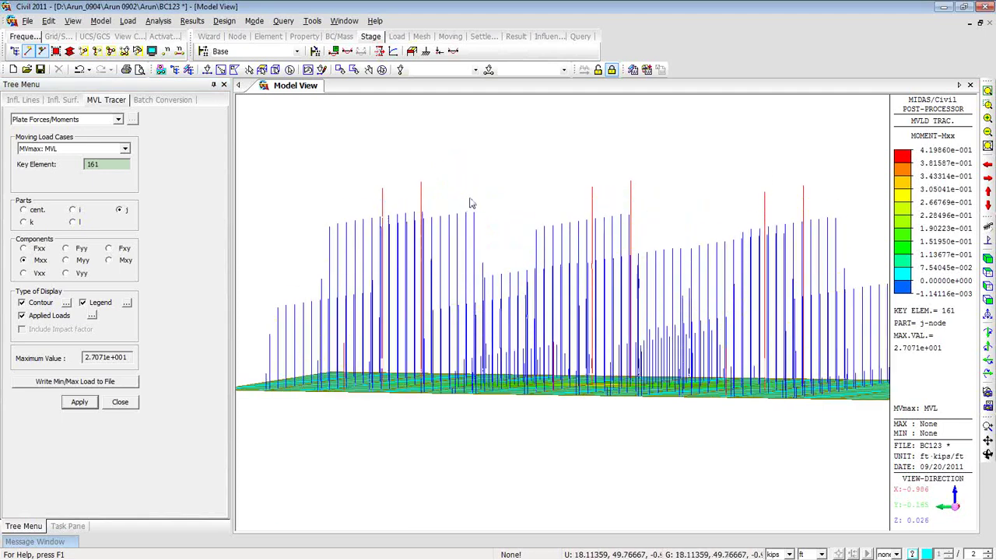
middle_drag(408, 298, 484, 295)
- Change the font foreground color of the Element Output Value labels to purple in the display options
click(152, 51)
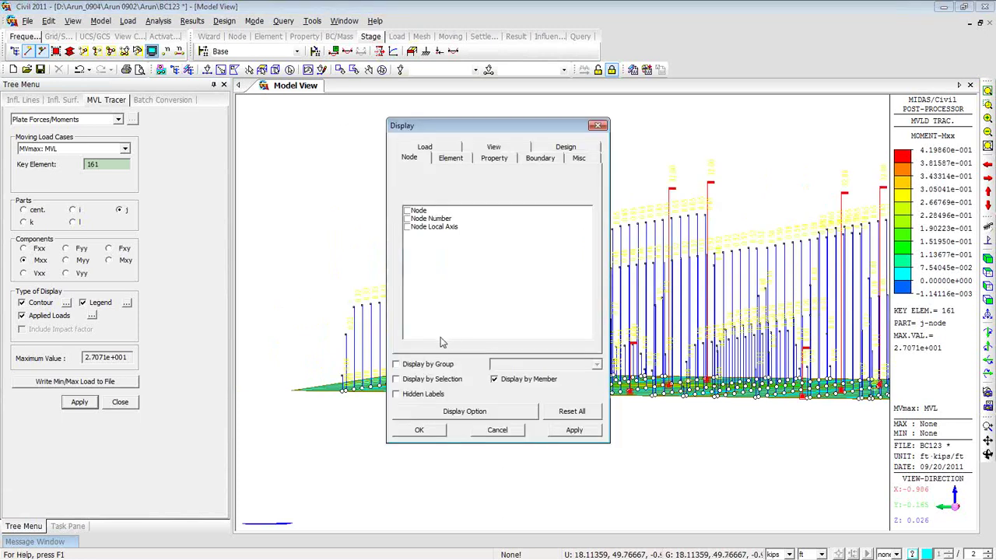
click(455, 414)
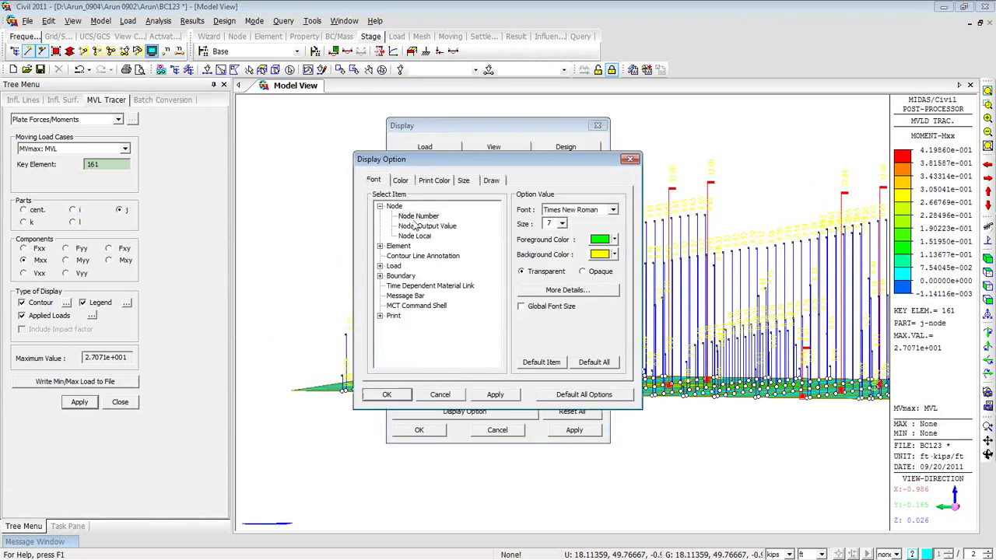
click(380, 266)
click(415, 275)
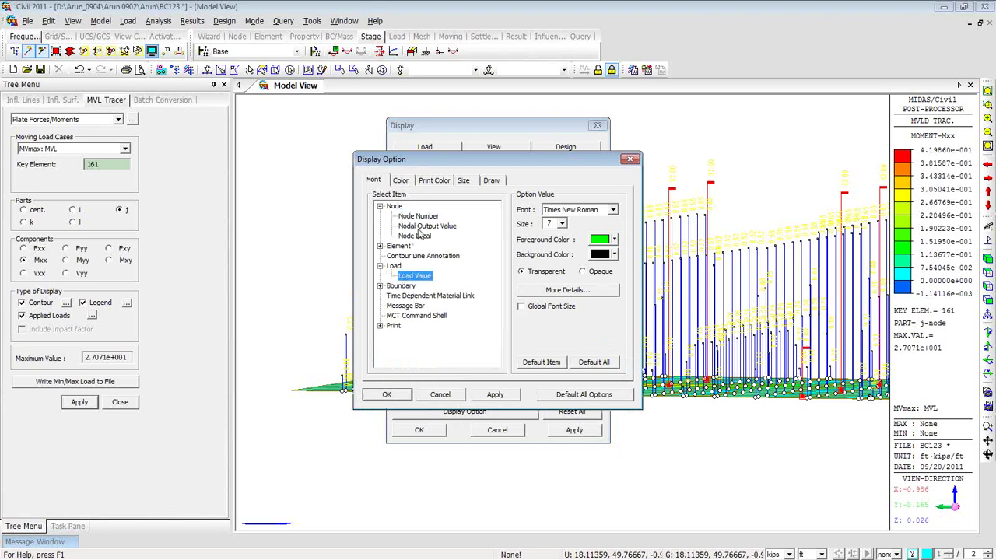
click(379, 246)
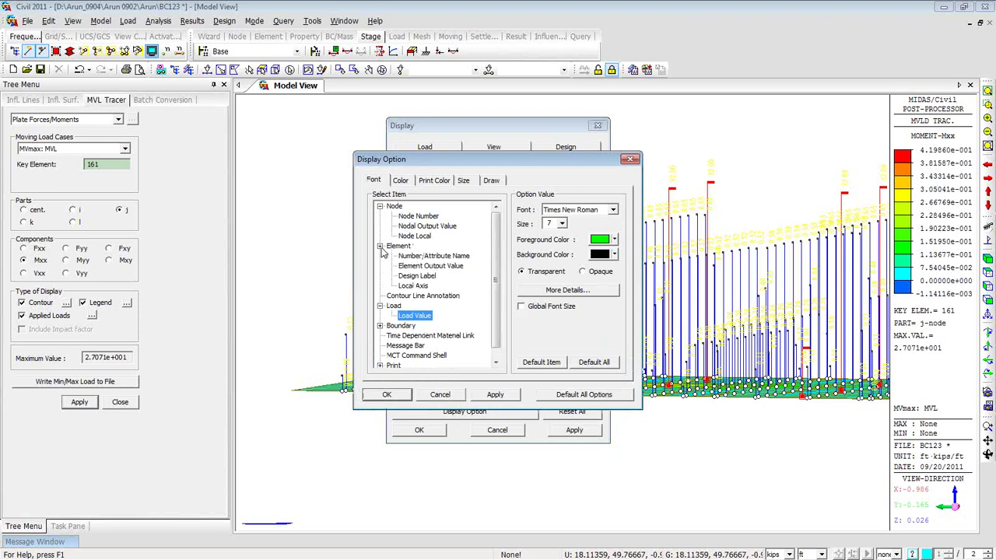
click(422, 276)
click(424, 266)
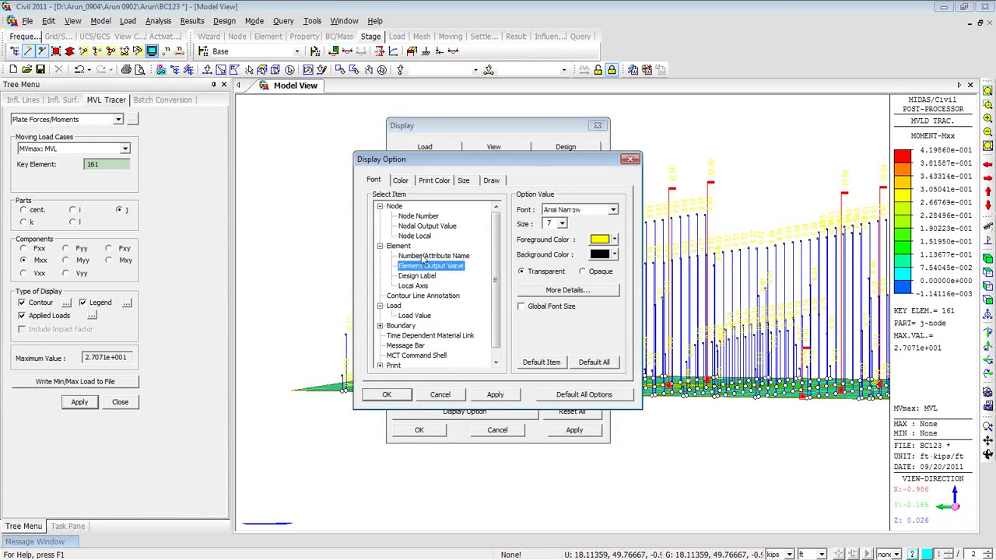
click(613, 239)
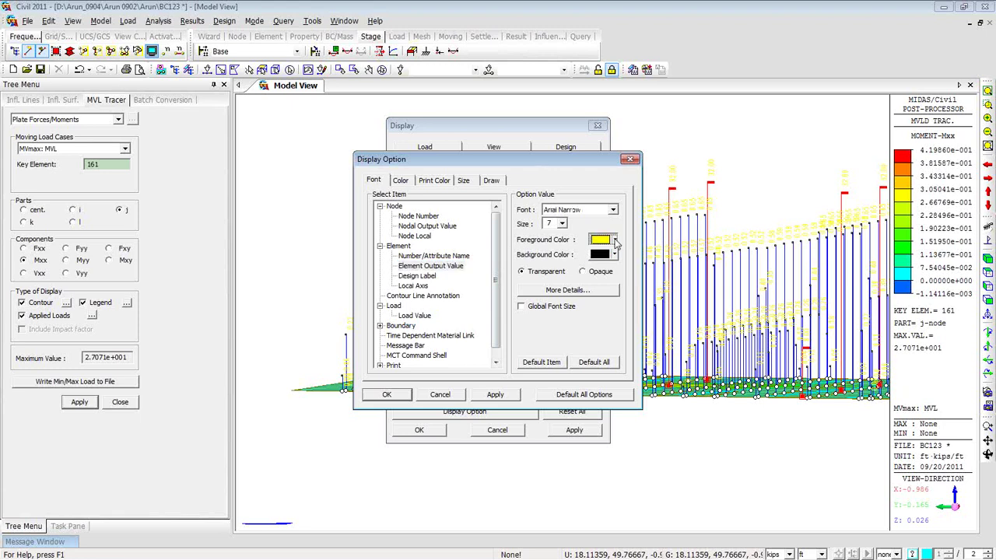
click(588, 263)
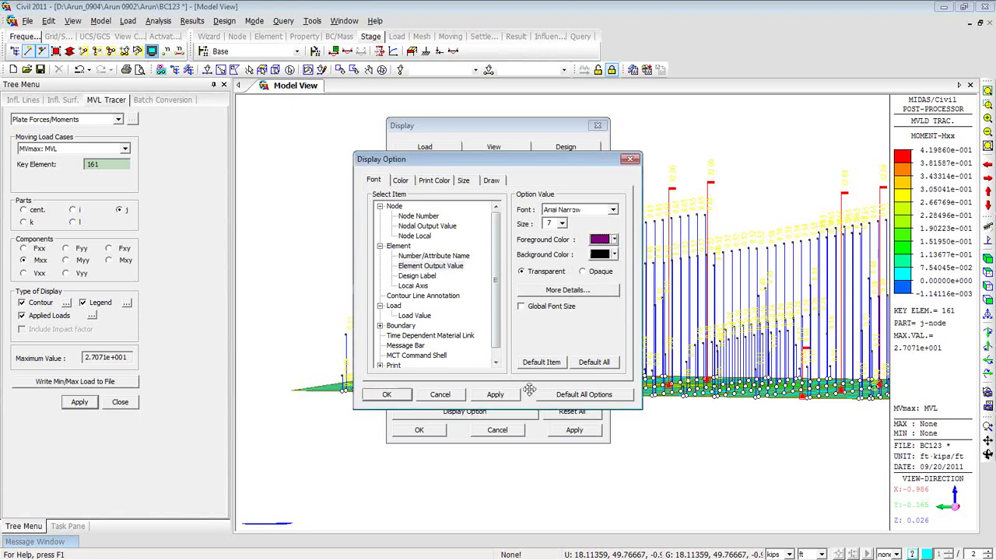
click(504, 395)
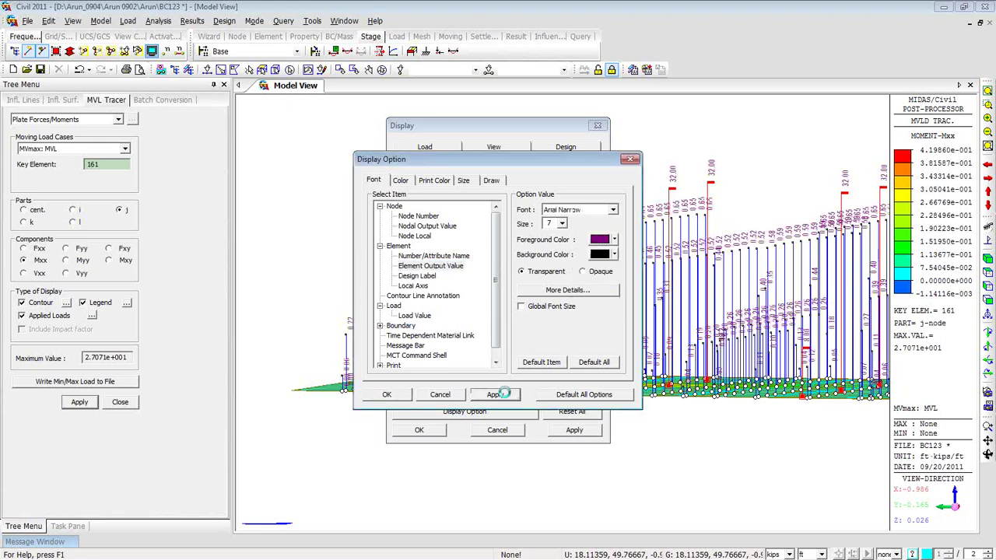
click(401, 395)
click(419, 429)
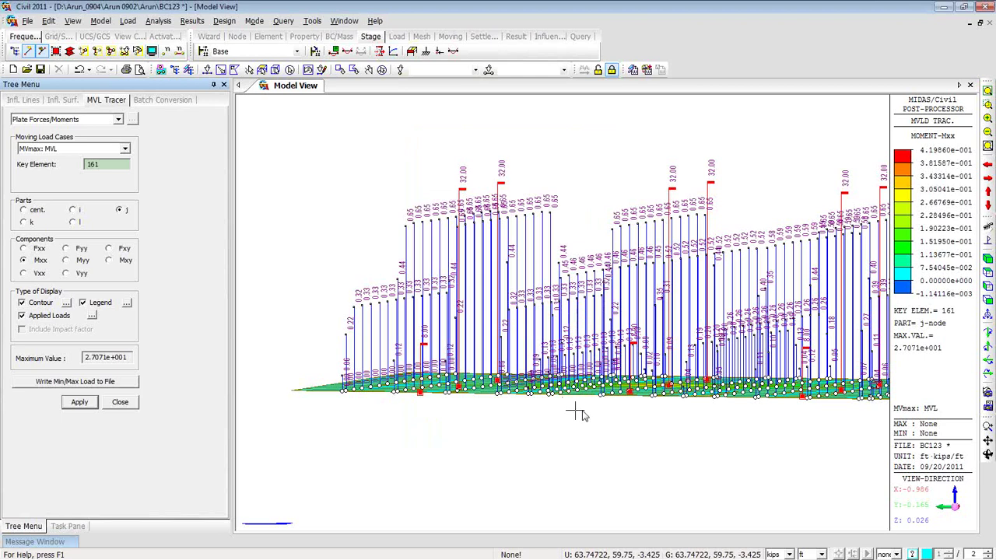
- Write the traced maximum load of key element 161 to the static load file MVmaxMVLMxx161 and close the resulting text file
middle_drag(576, 412, 458, 385)
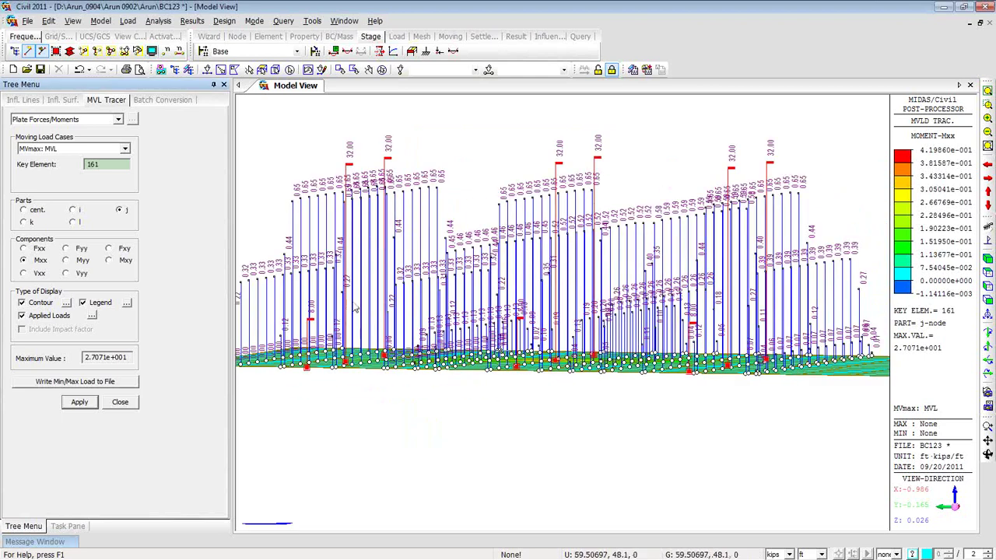
middle_drag(351, 315, 459, 324)
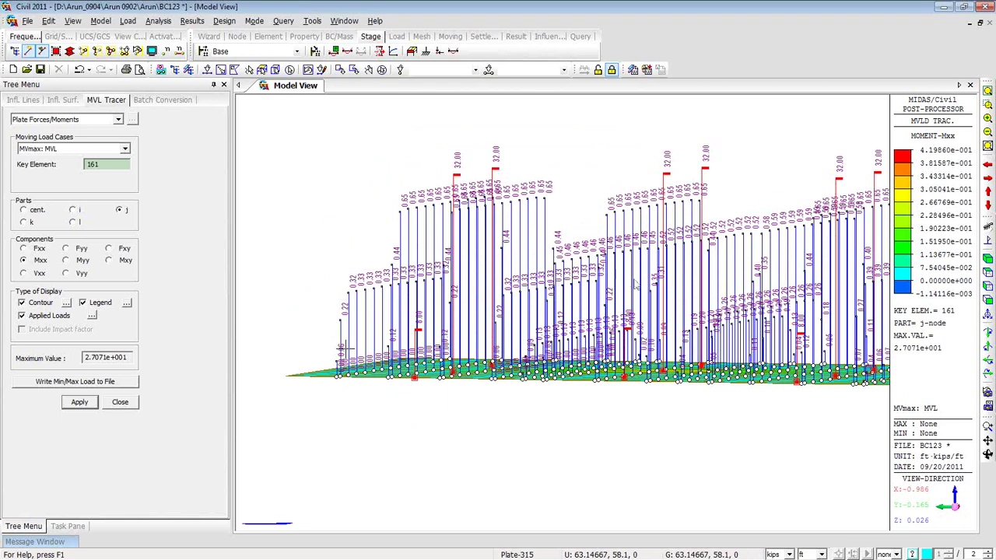
scroll(458, 311, up, 5)
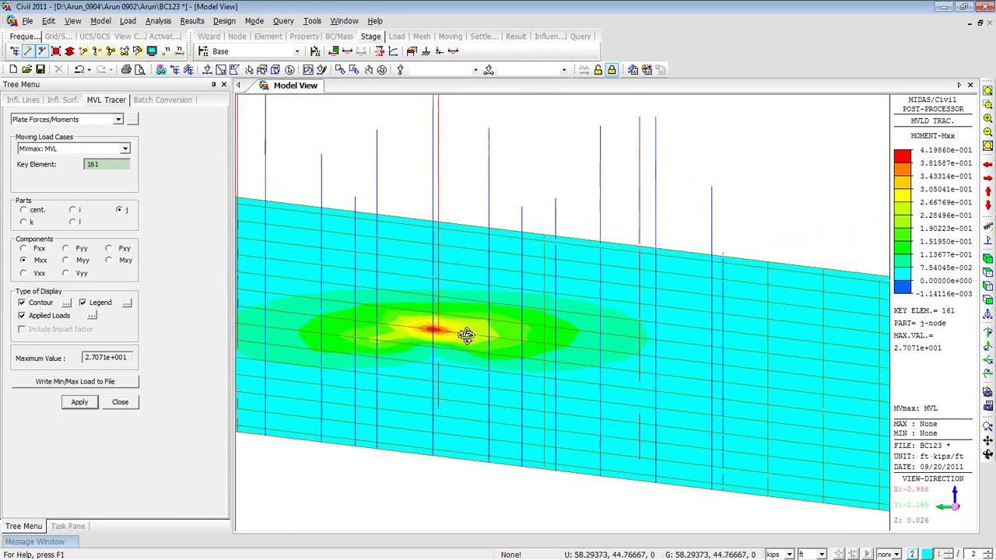
ctrl+middle_drag(465, 334, 572, 294)
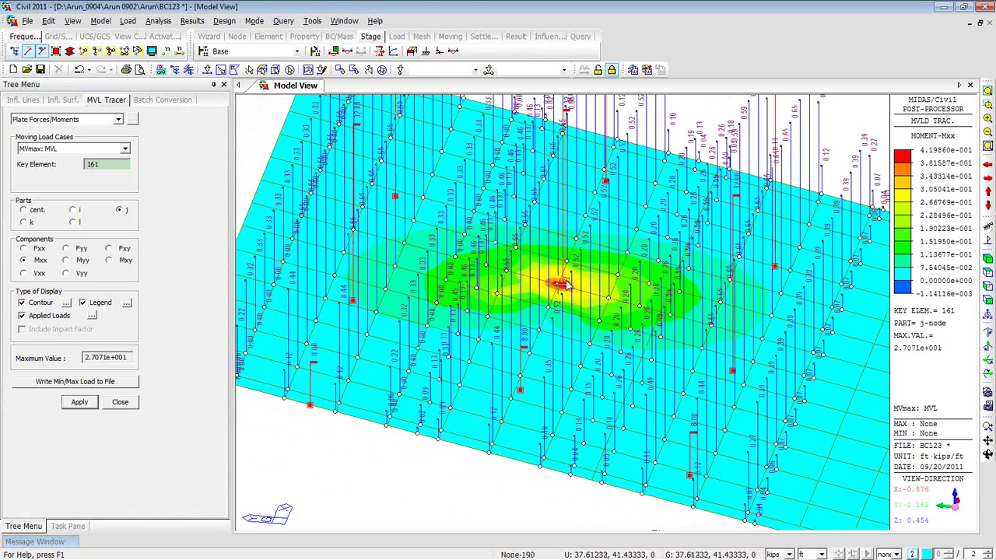
click(107, 386)
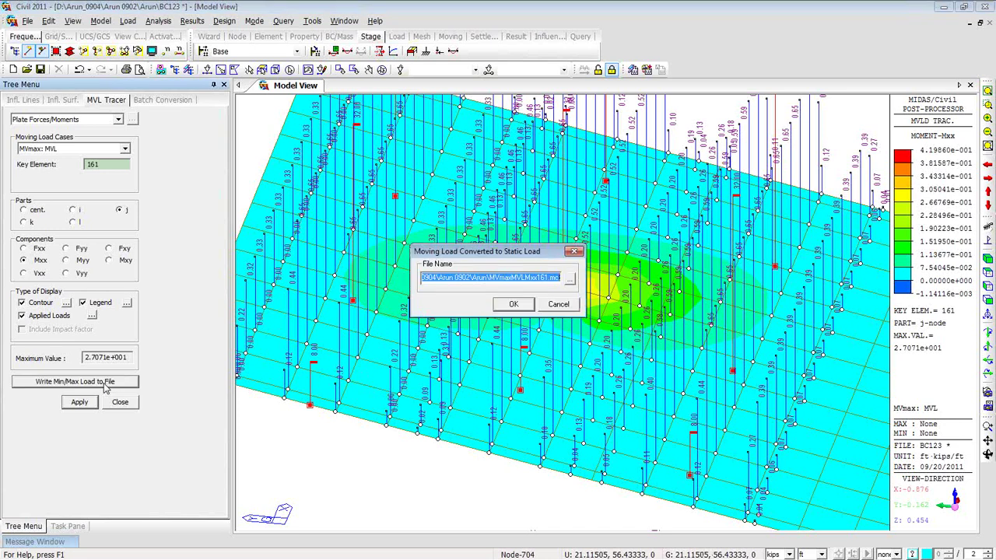
click(502, 306)
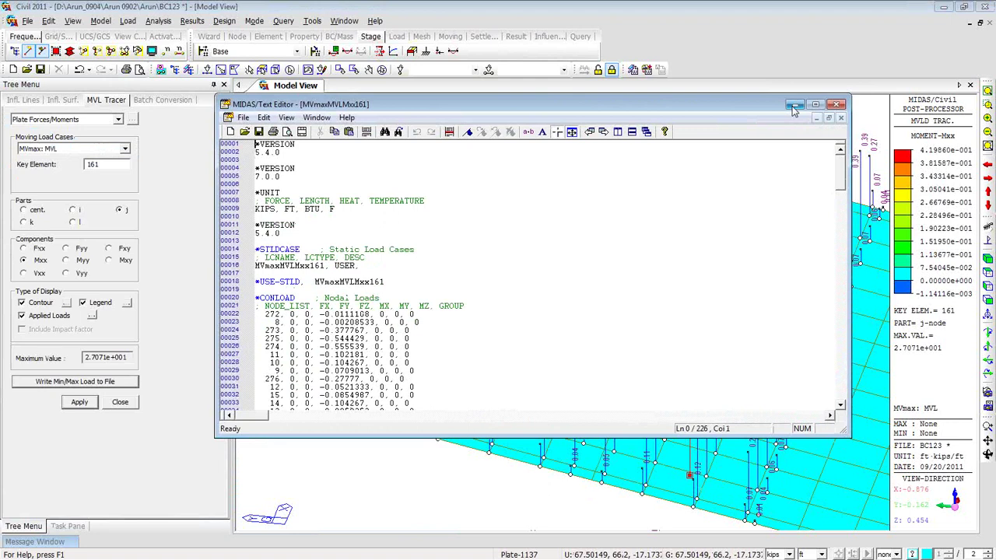
click(836, 105)
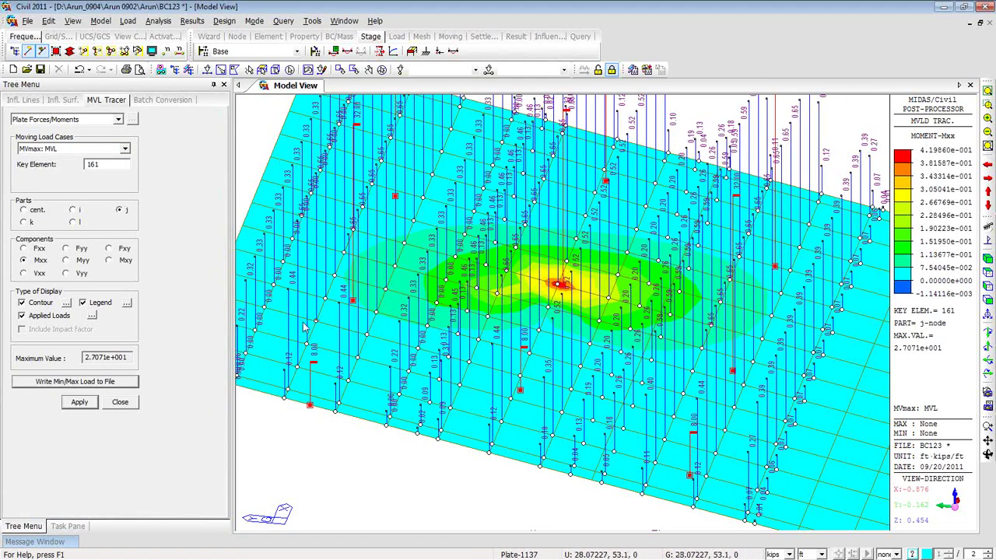
- Pick plate 855 as the new key element and trace its MVmax: MVL loading for Mxx at part j
middle_drag(690, 367, 653, 358)
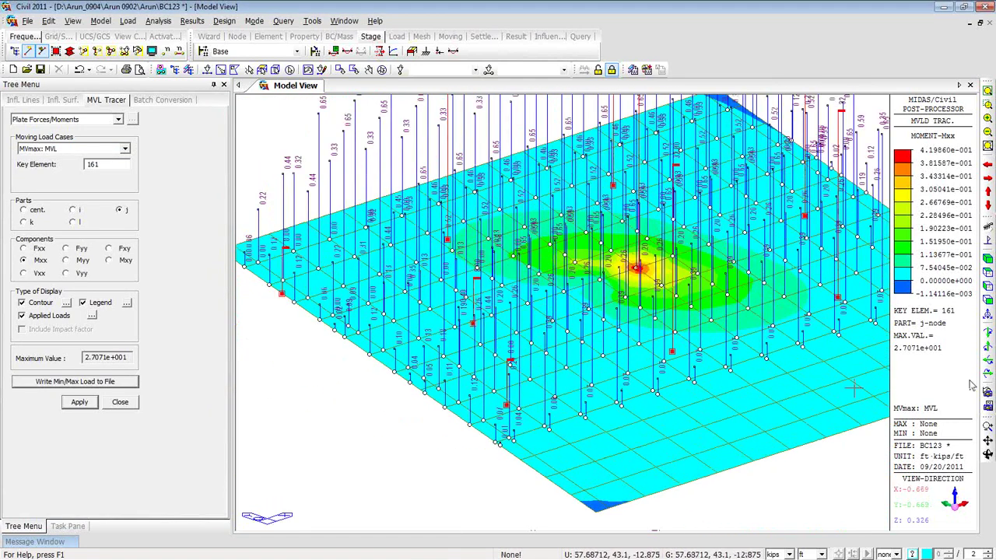
click(987, 265)
middle_drag(717, 350, 646, 357)
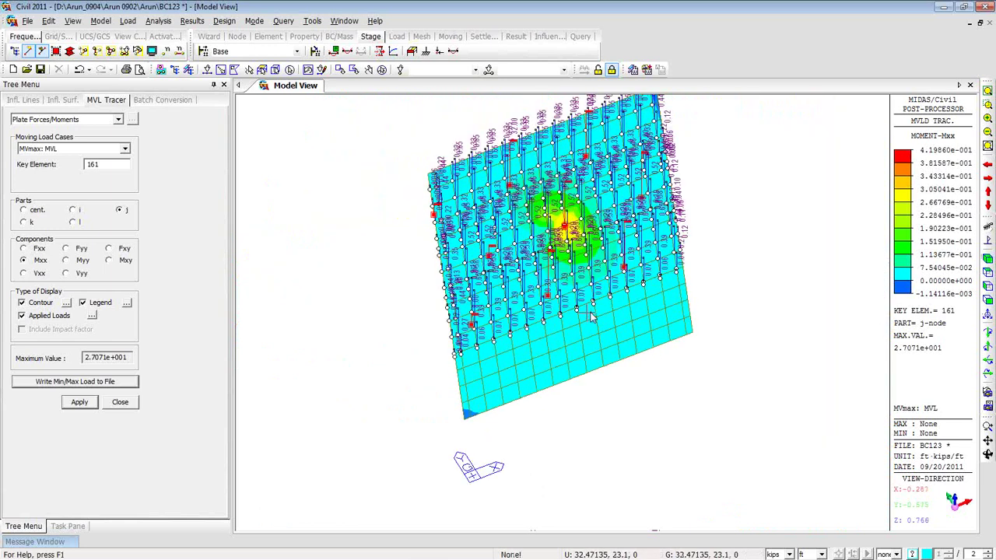
mouse_move(591, 317)
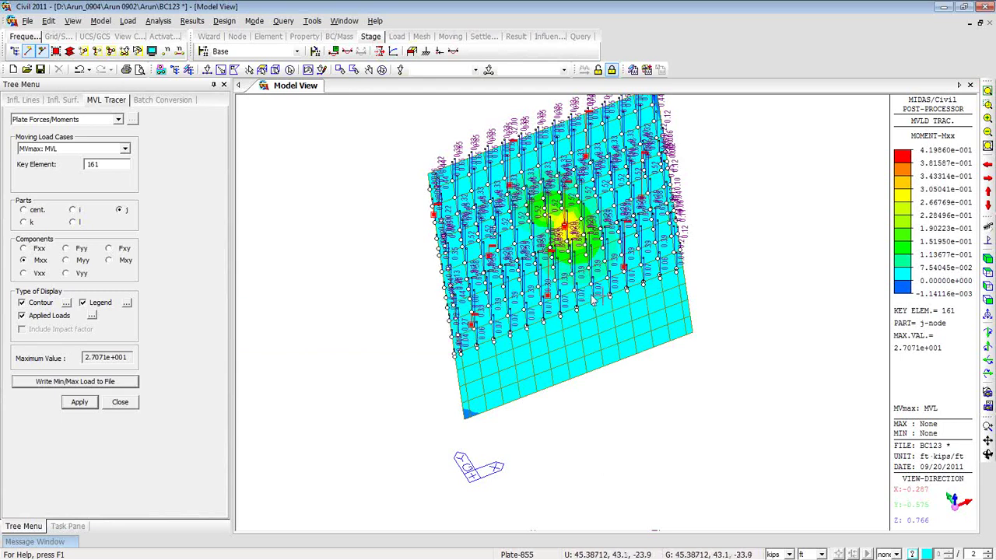
click(585, 302)
mouse_move(585, 301)
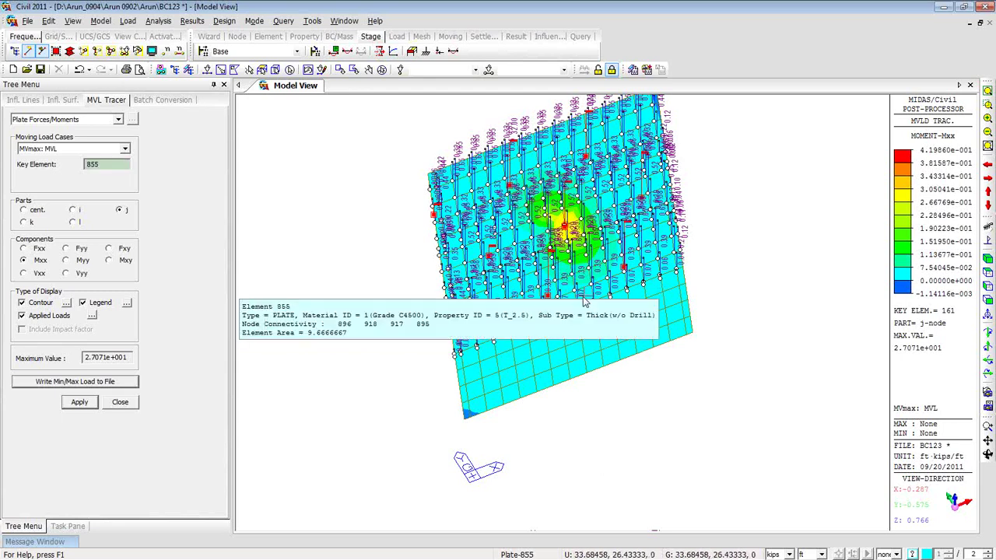
click(80, 402)
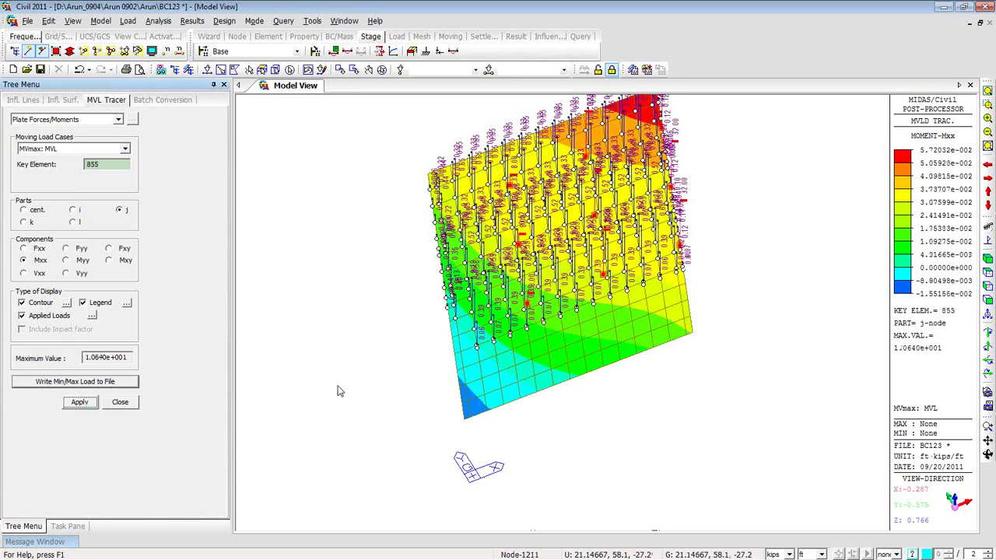
- Write the traced maximum load of key element 855 to the static load file MVmaxMVLMxx855 and close the resulting text file
ctrl+middle_drag(338, 391, 396, 351)
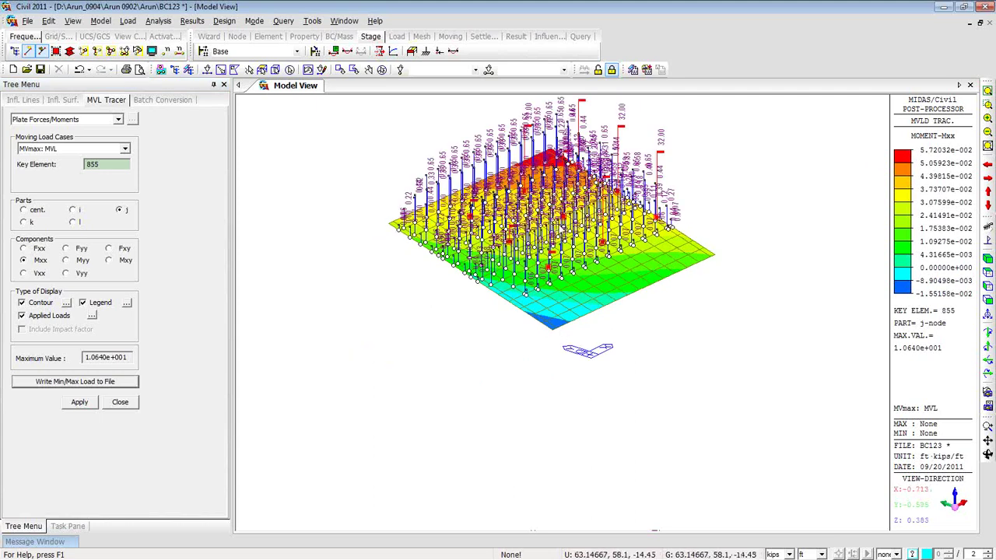
ctrl+middle_drag(474, 300, 451, 325)
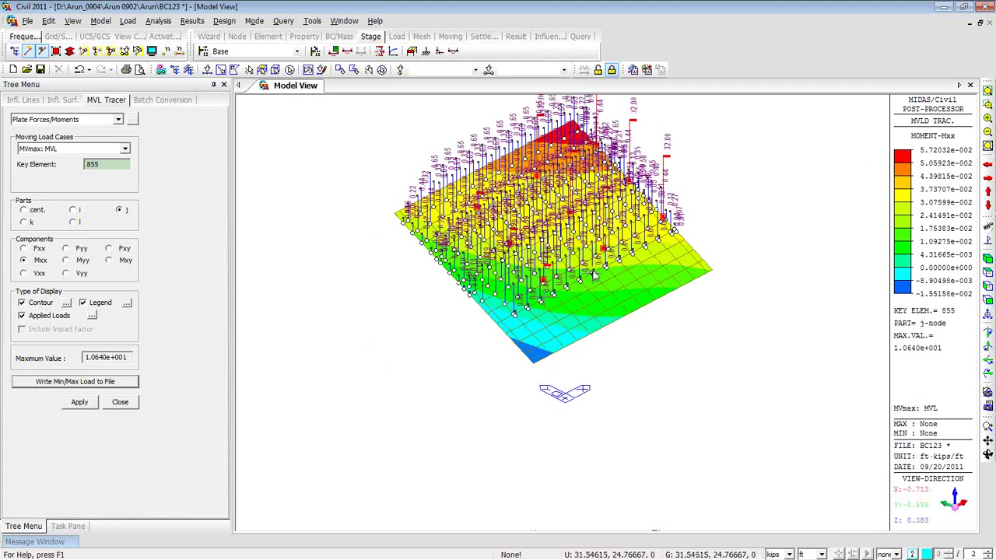
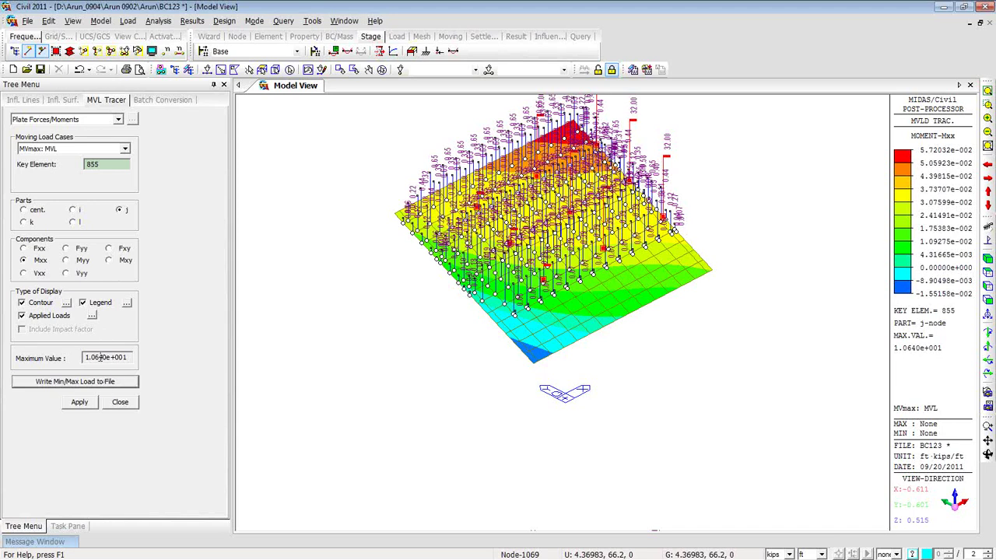
click(114, 382)
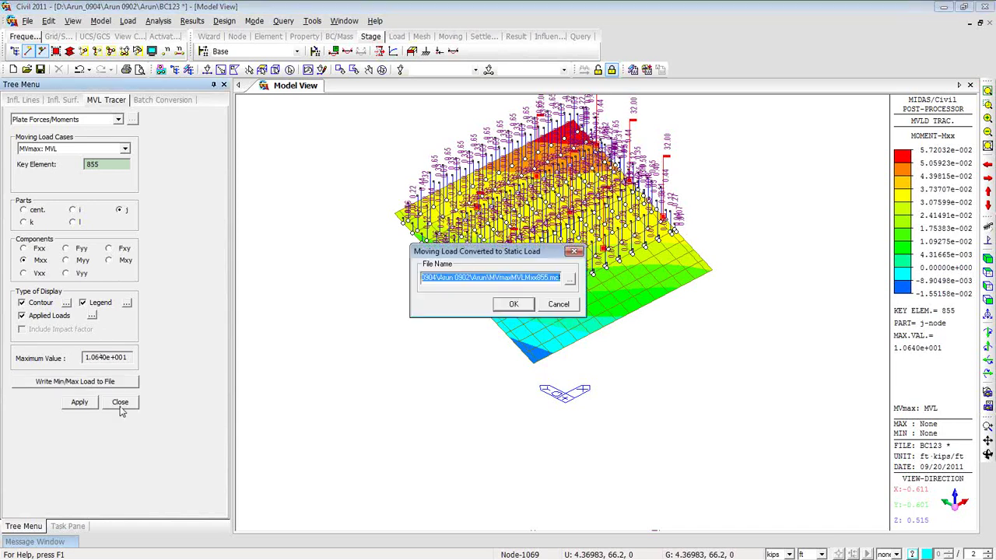
click(512, 305)
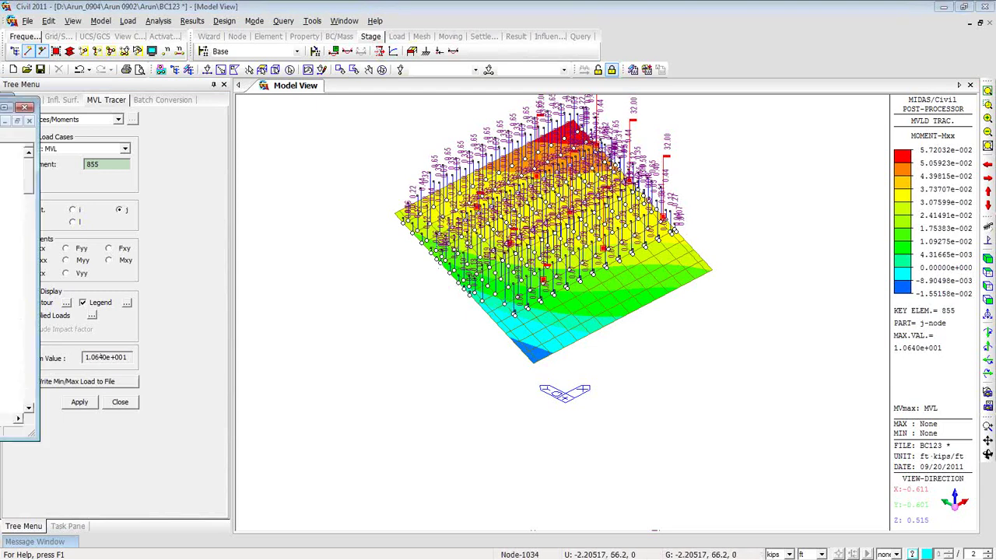
drag(365, 123, 453, 132)
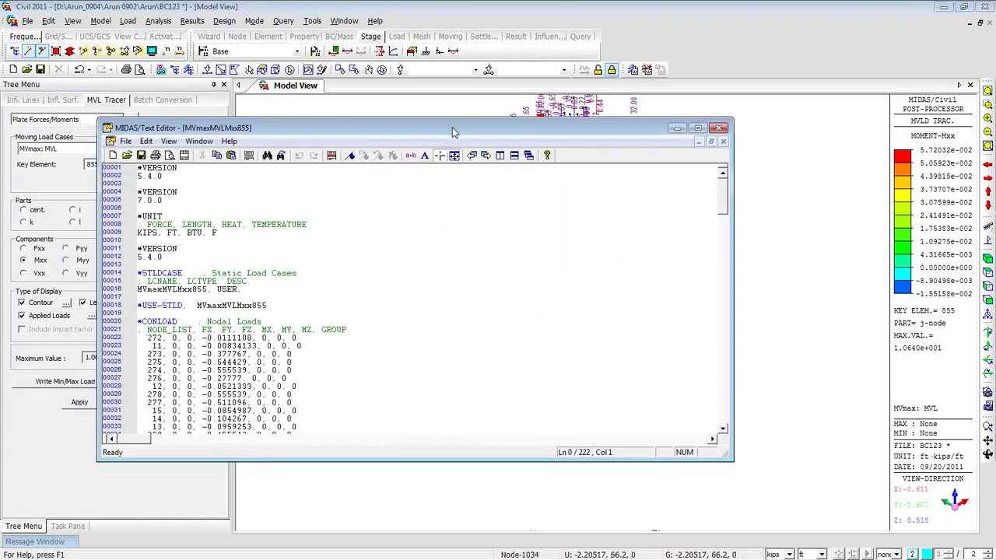
click(720, 128)
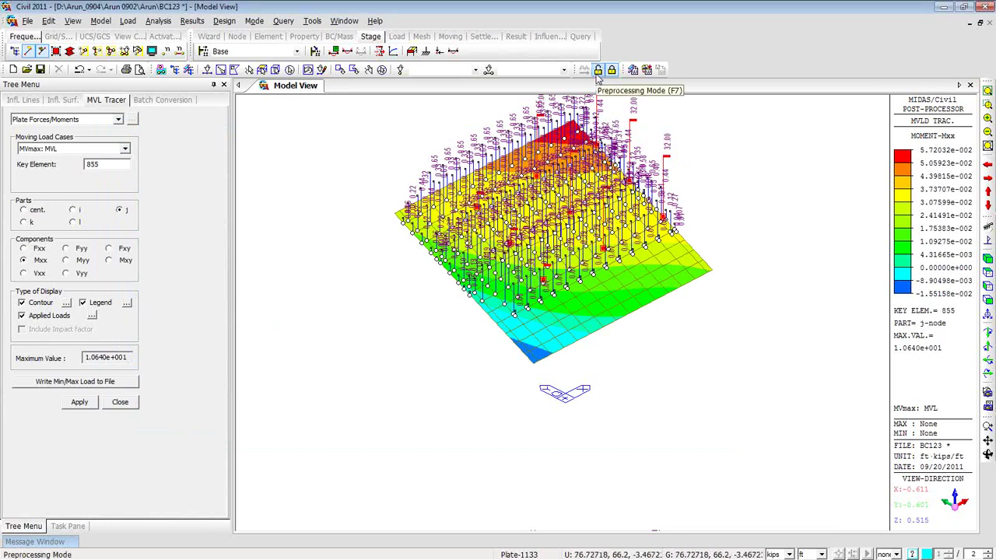
- Load MVmaxMVLMxx161 into the MCT Command Shell and run it, accepting deletion of the analysis and design results
click(312, 23)
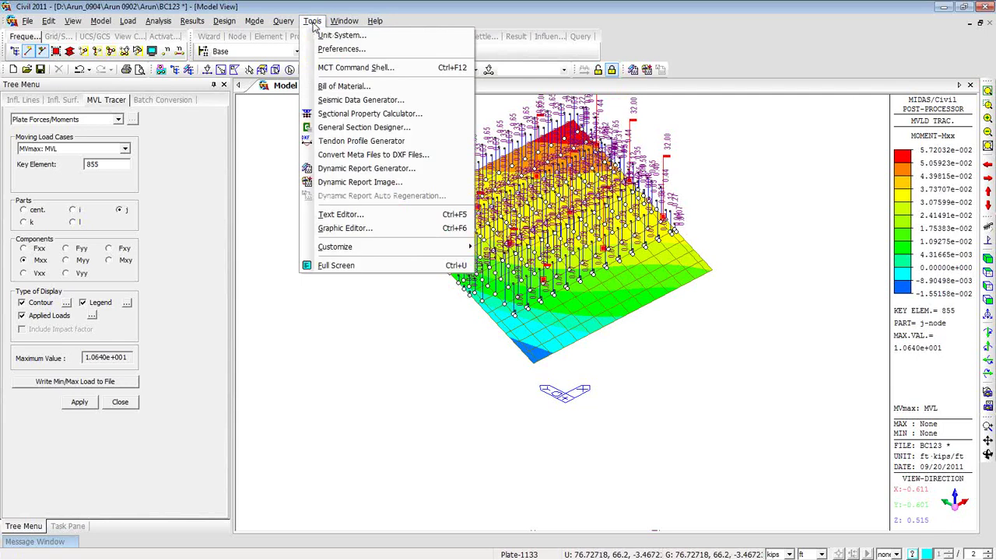
click(333, 68)
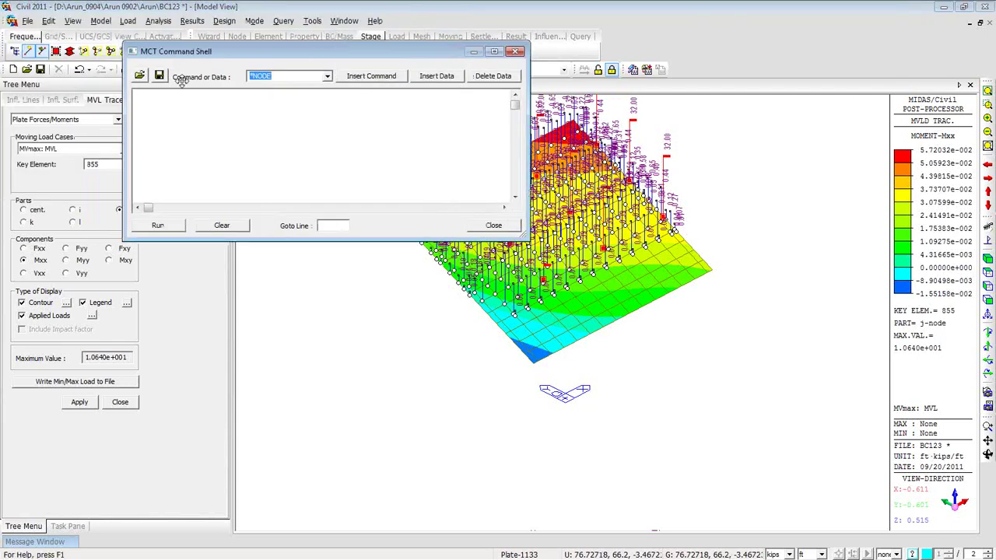
click(139, 75)
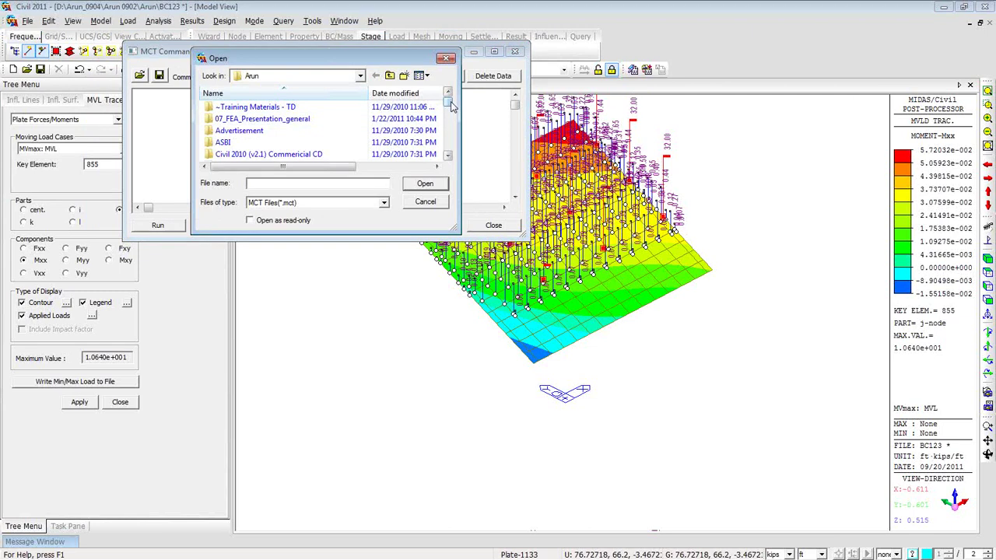
drag(450, 104, 452, 152)
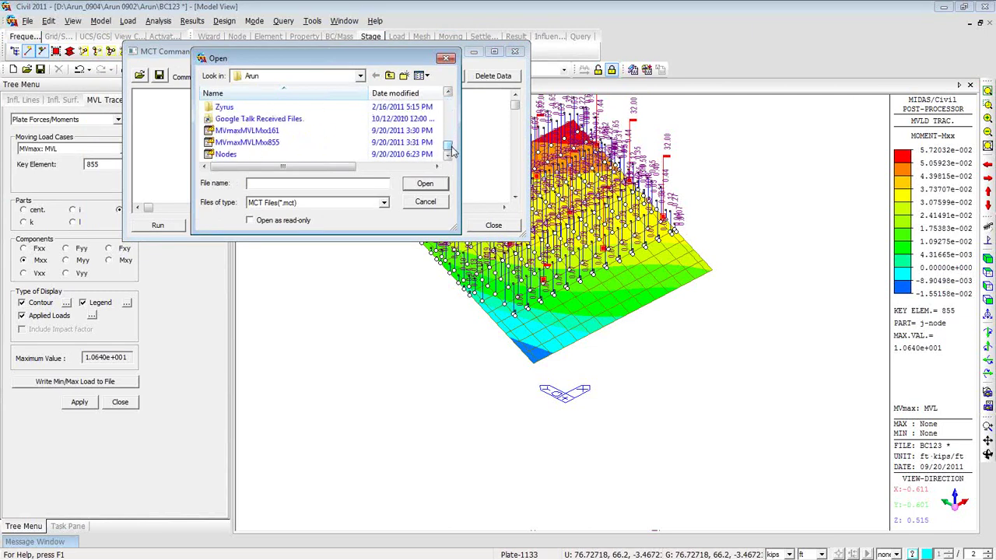
click(247, 130)
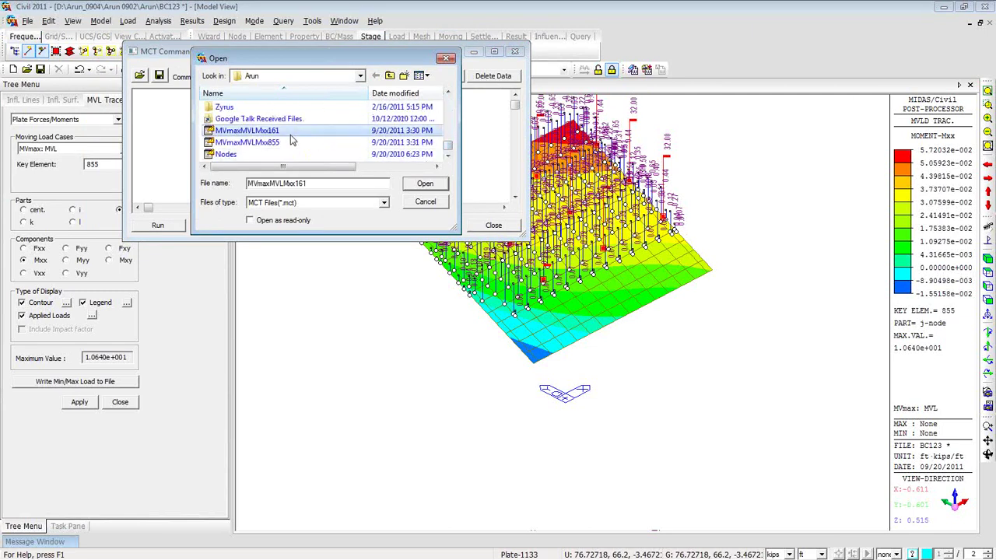
click(424, 184)
click(173, 227)
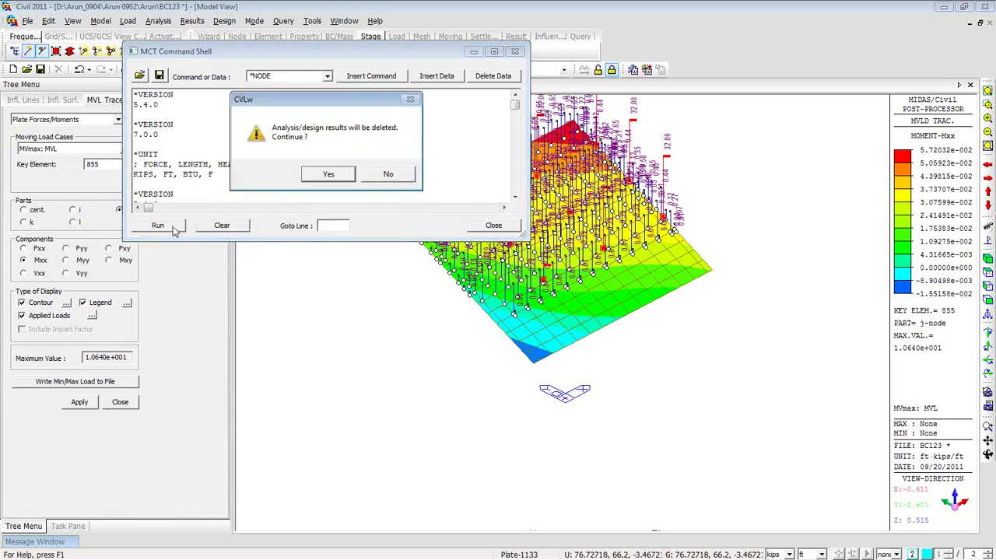
click(329, 175)
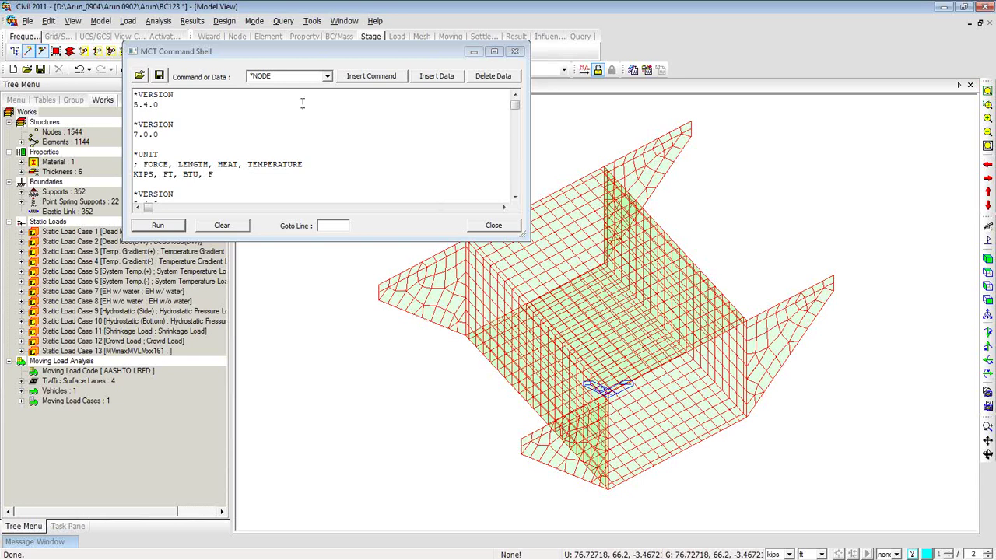
- Clear the MCT Command Shell, load and run MVmaxMVLMxx855, and close the shell
click(223, 226)
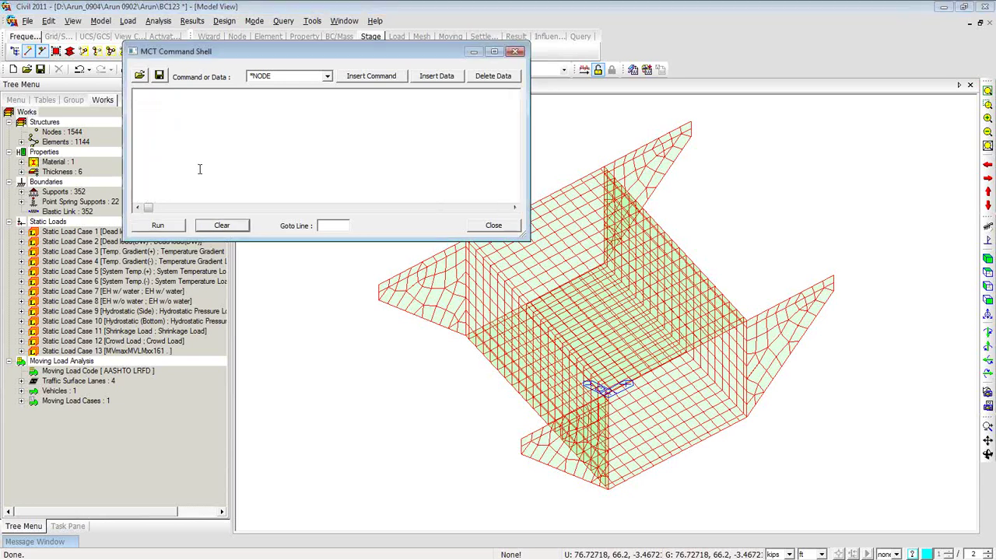
click(139, 76)
scroll(381, 136, down, 6)
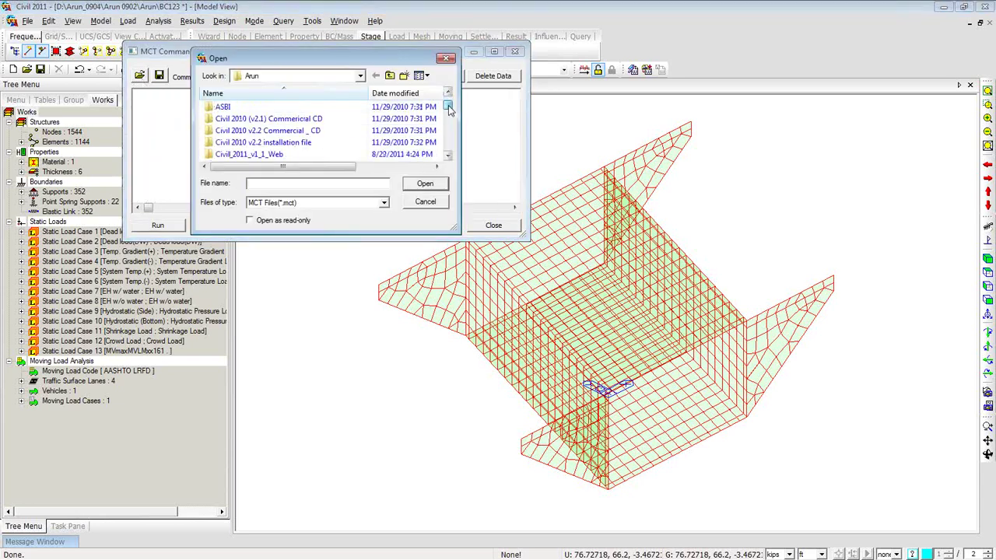
drag(449, 134, 449, 148)
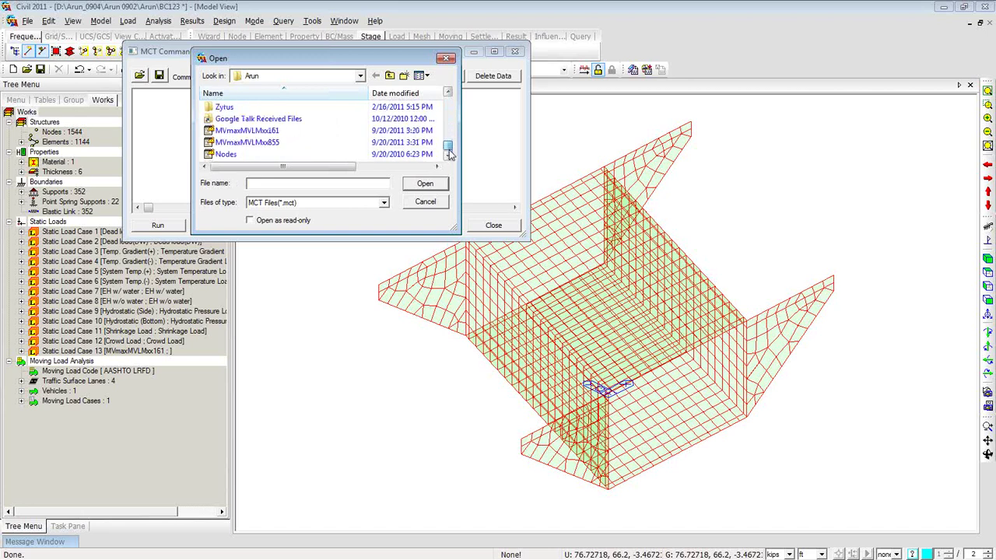
click(295, 143)
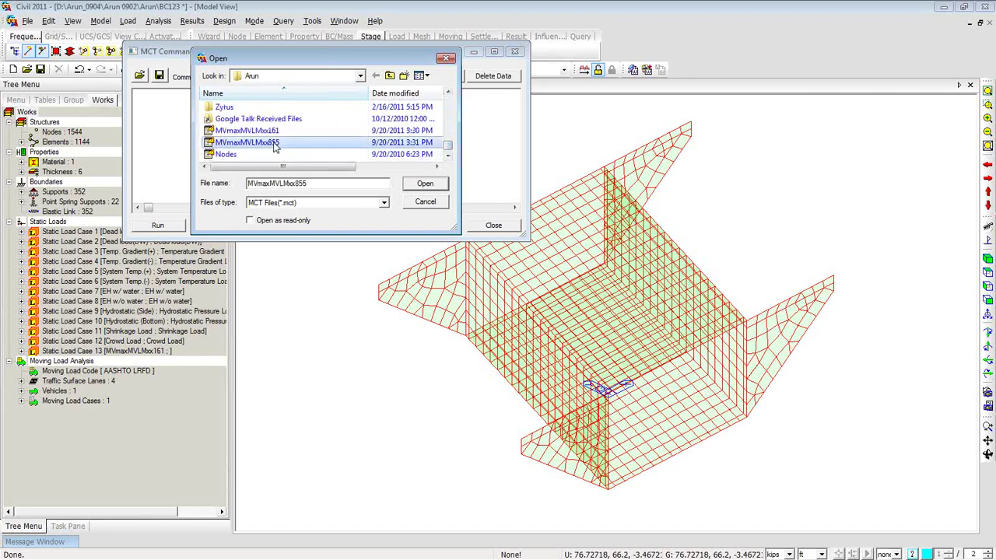
click(420, 186)
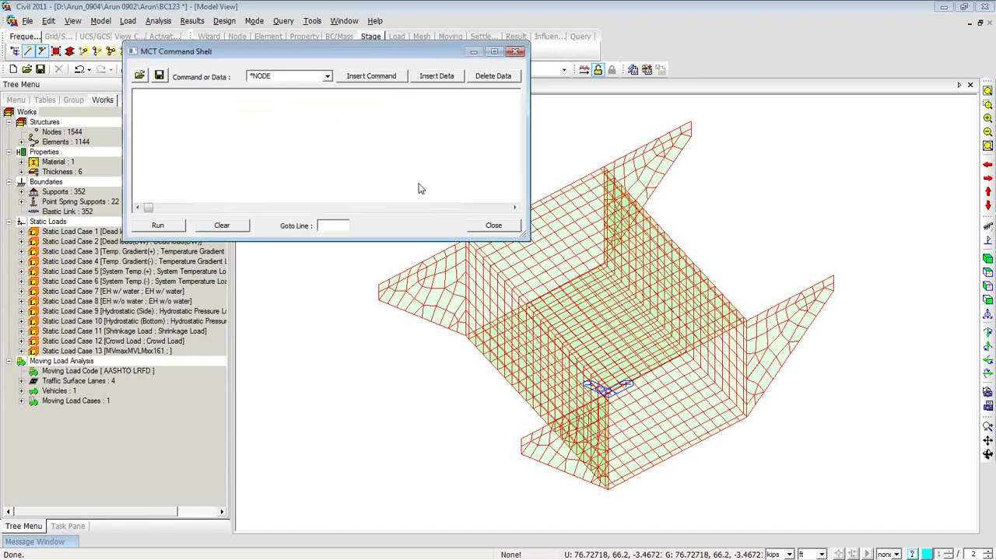
click(167, 227)
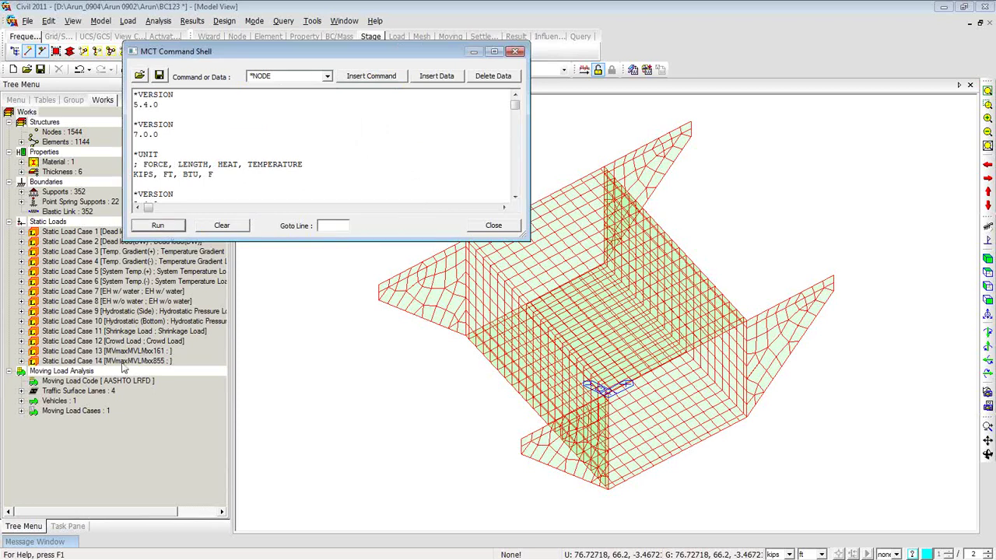
click(493, 224)
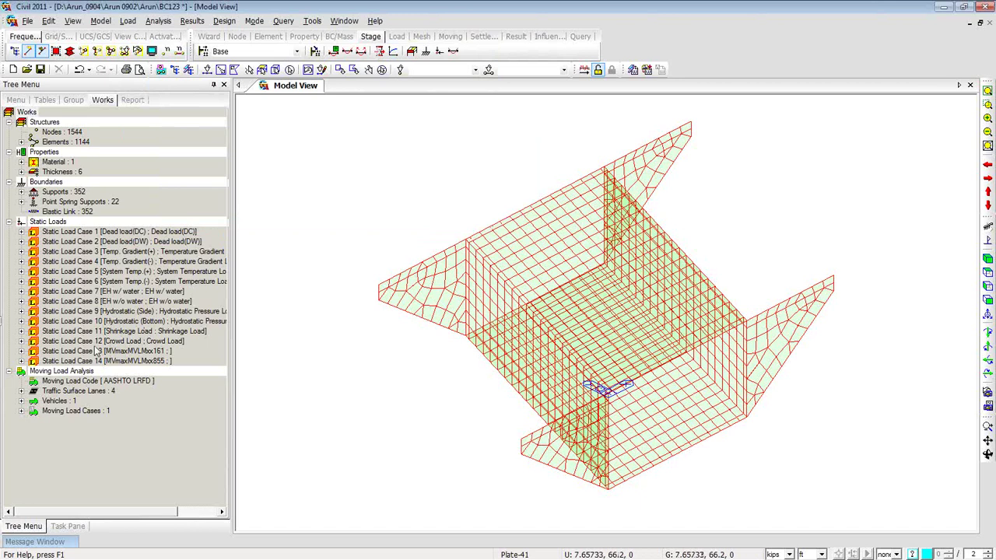
- Display the nodal loads of static load case MVmaxMVLMxx161 on the culvert model, inspect them, and hide them again
click(22, 351)
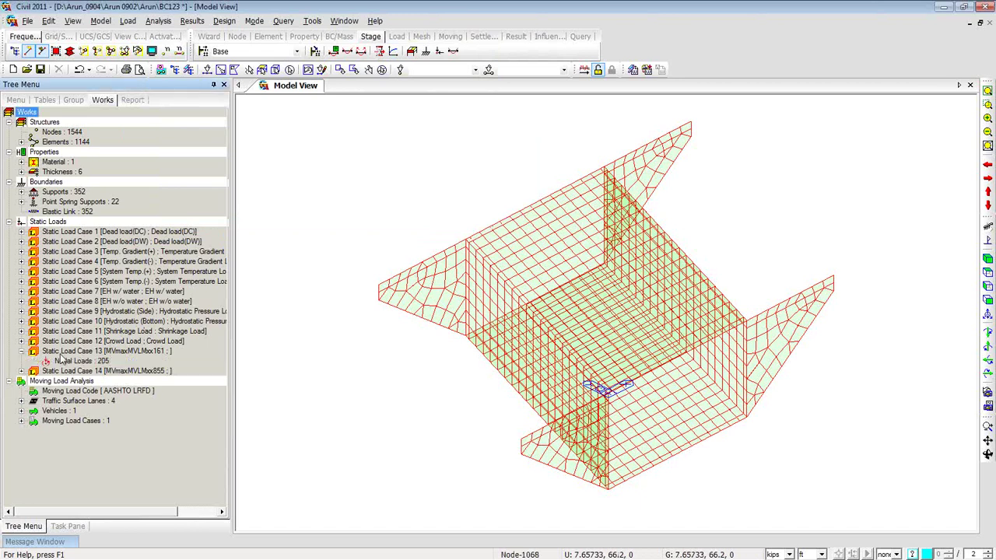
click(78, 360)
right_click(78, 361)
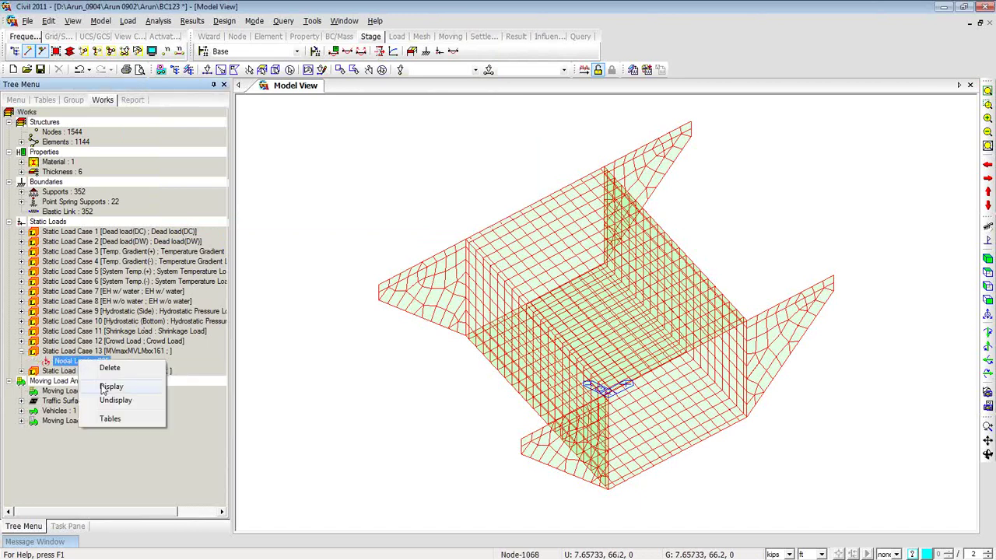
click(101, 390)
ctrl+middle_drag(305, 342, 319, 322)
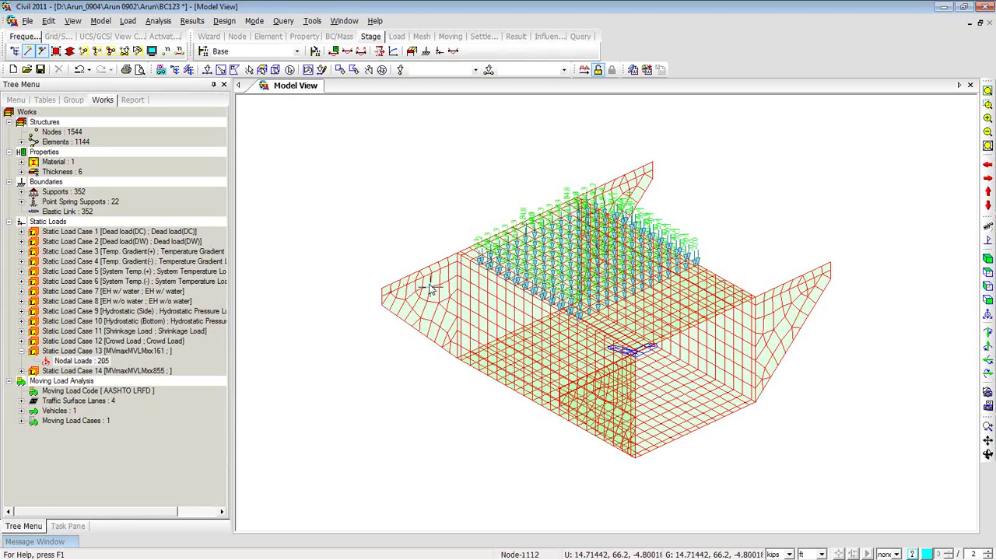
right_click(99, 361)
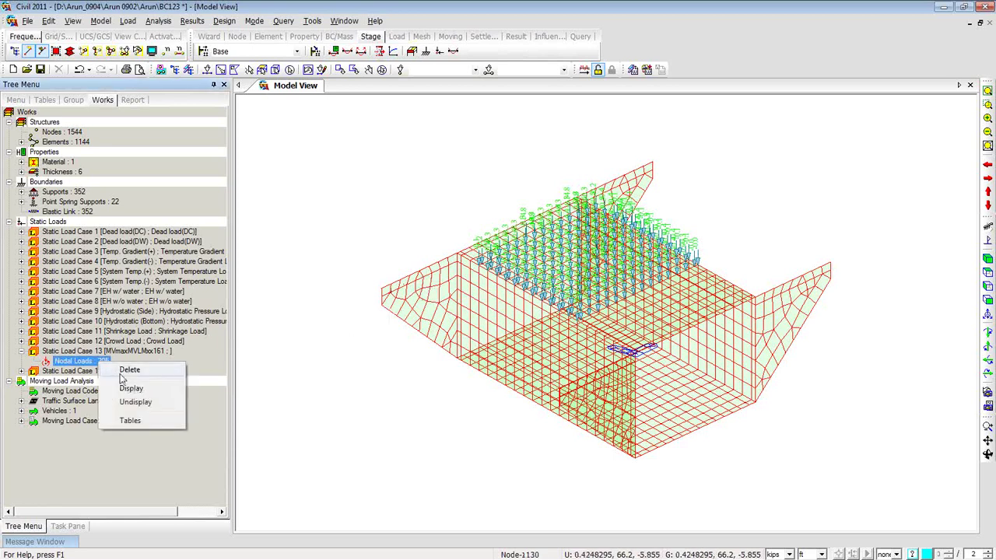
click(132, 404)
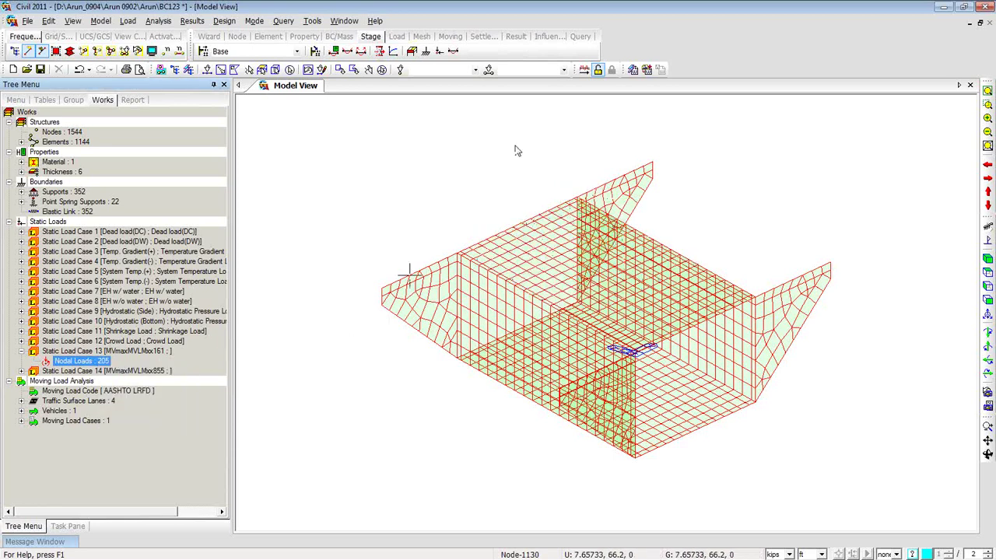
- Run the structural analysis of the culvert with the imported static load cases
click(584, 70)
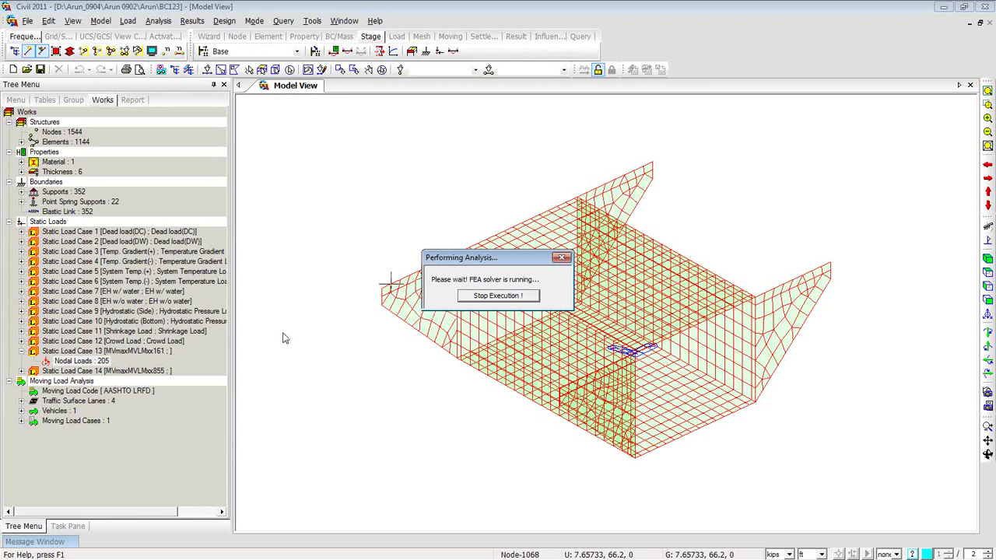
mouse_move(75, 541)
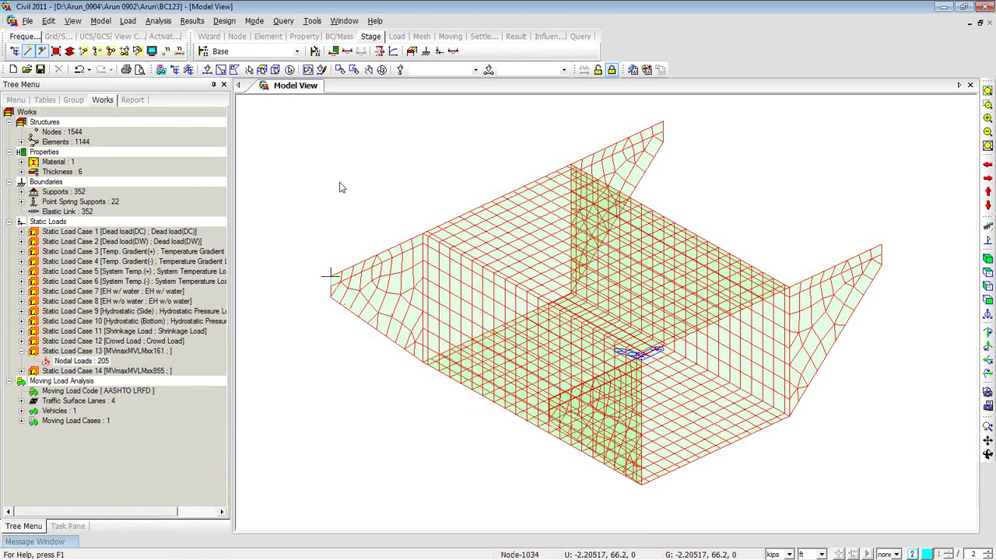
- Open the Local Direction Force Sum tool and set its tolerance to 1, with Plate Edge Line Select mode
mouse_move(340, 160)
ctrl+middle_down()
mouse_move(327, 151)
mouse_move(340, 166)
mouse_move(324, 165)
mouse_move(335, 163)
ctrl+middle_up()
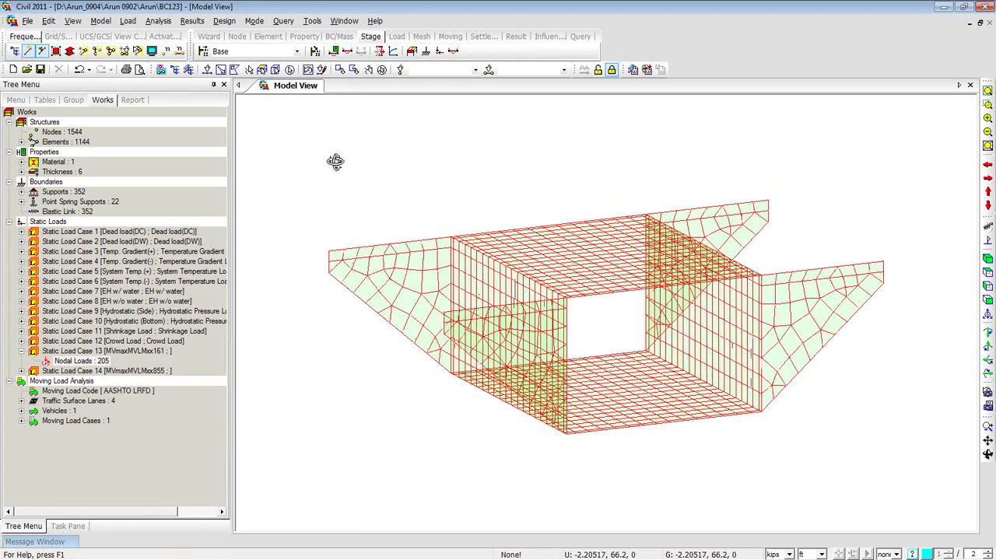
ctrl+middle_drag(594, 311, 599, 313)
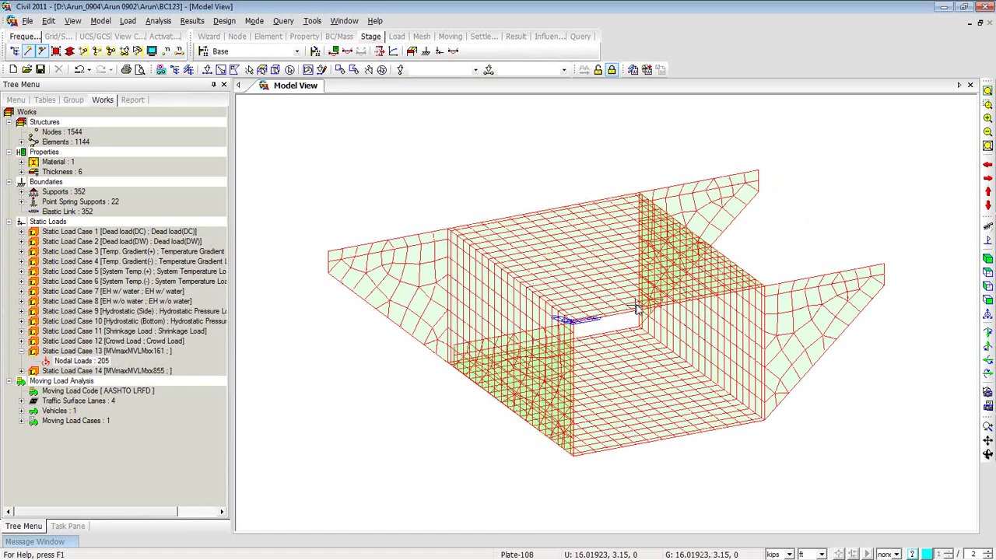
mouse_move(636, 308)
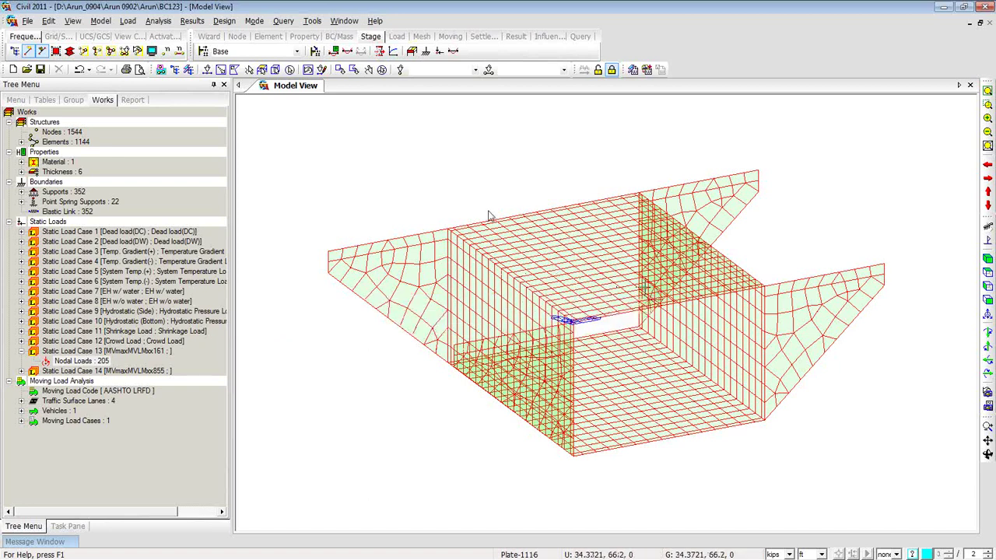
click(193, 21)
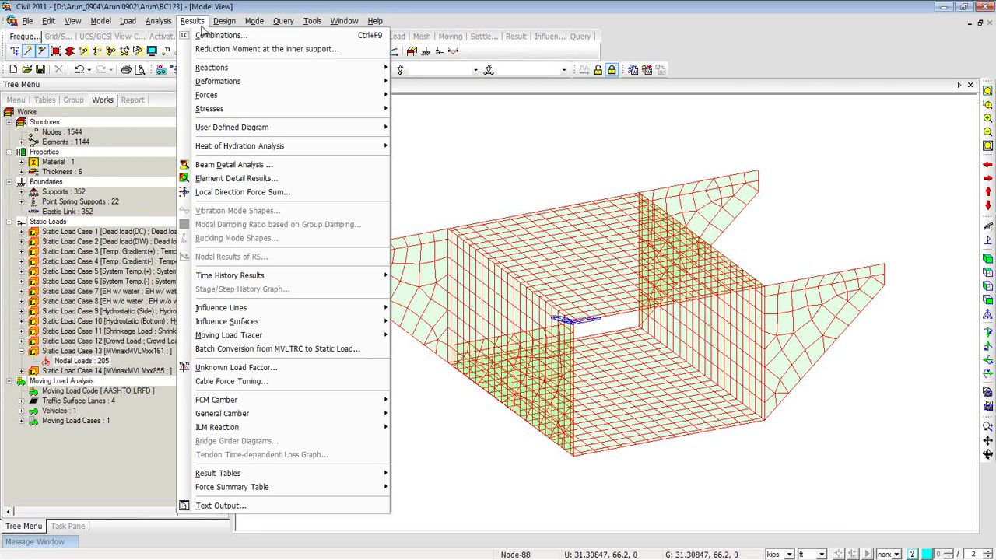
click(228, 194)
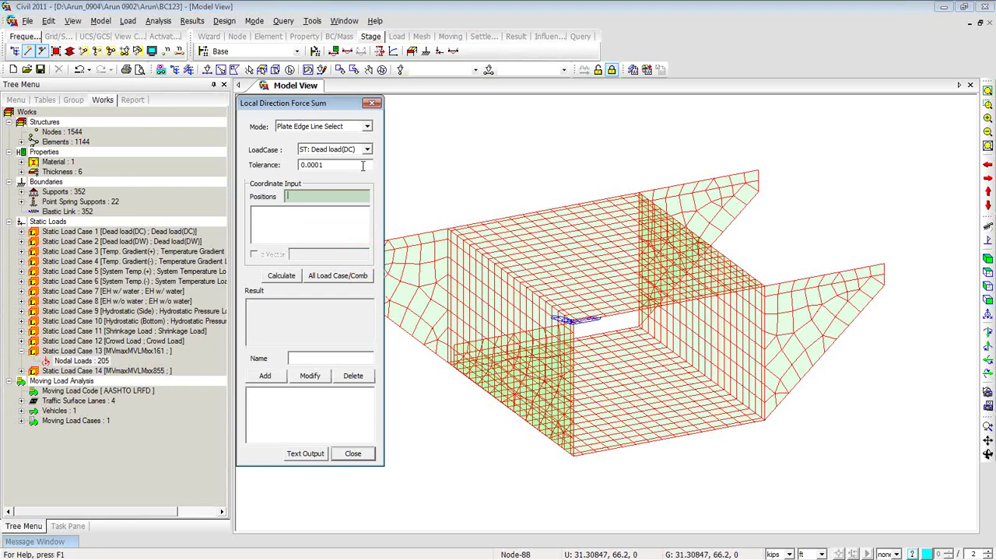
double_click(346, 165)
text(1)
- Try to pick a plate edge line across the culvert's top slab and calculate its force sum for Dead load(DC)
click(623, 306)
ctrl+middle_drag(623, 306, 616, 321)
ctrl+middle_drag(614, 311, 614, 304)
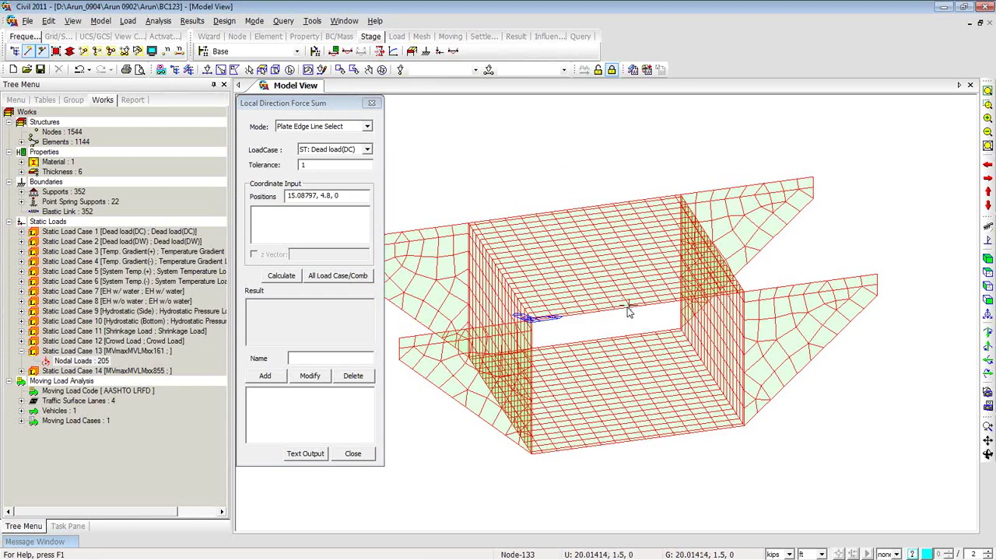
mouse_move(629, 307)
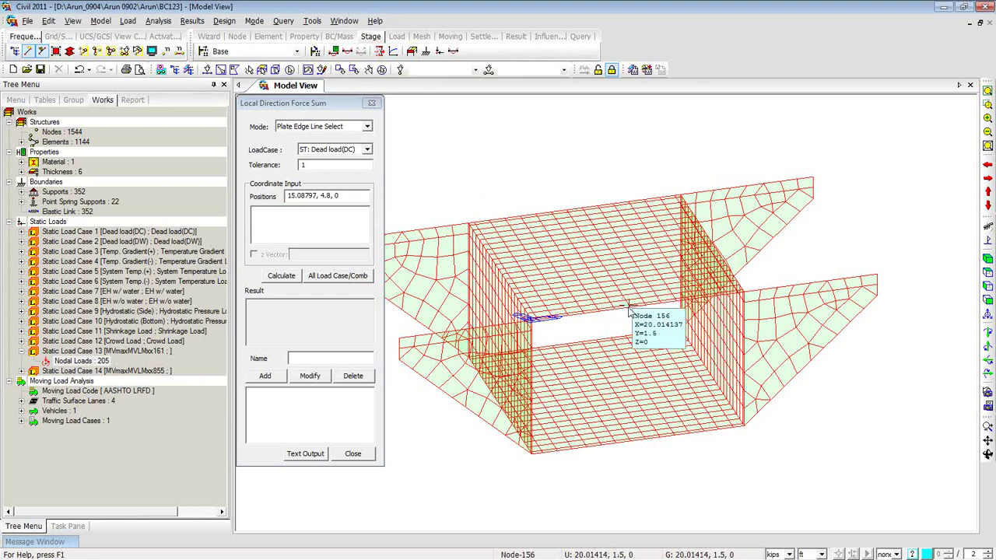
ctrl+middle_drag(630, 307, 626, 298)
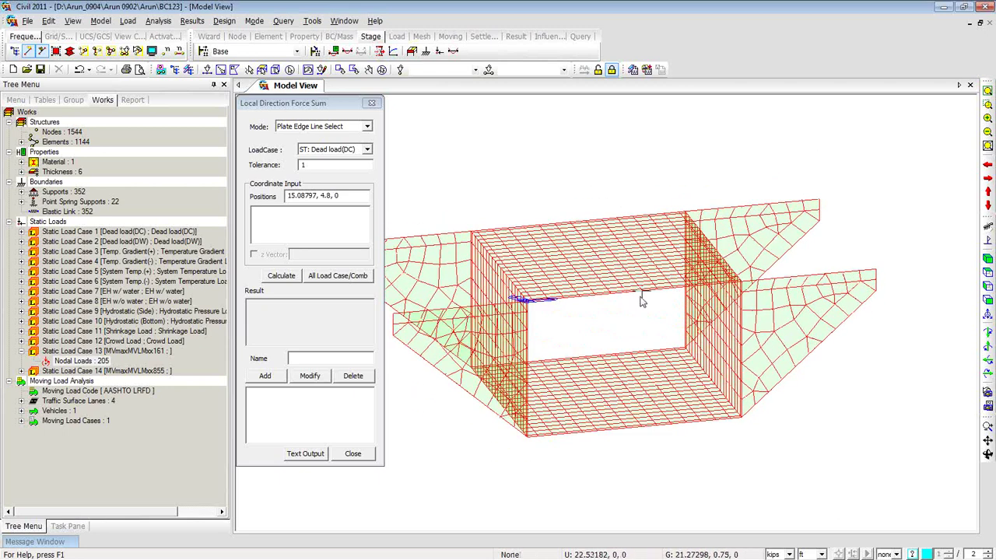
click(642, 294)
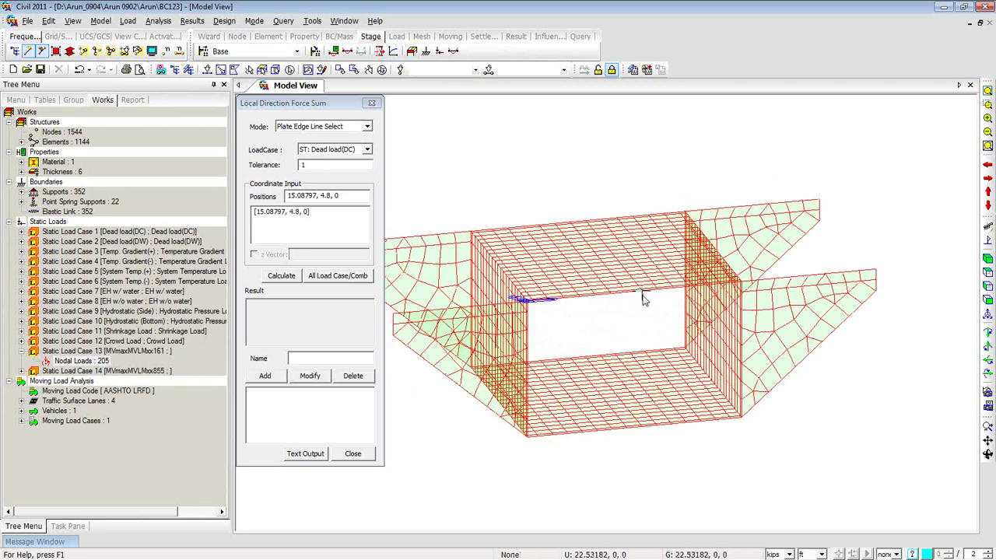
click(597, 218)
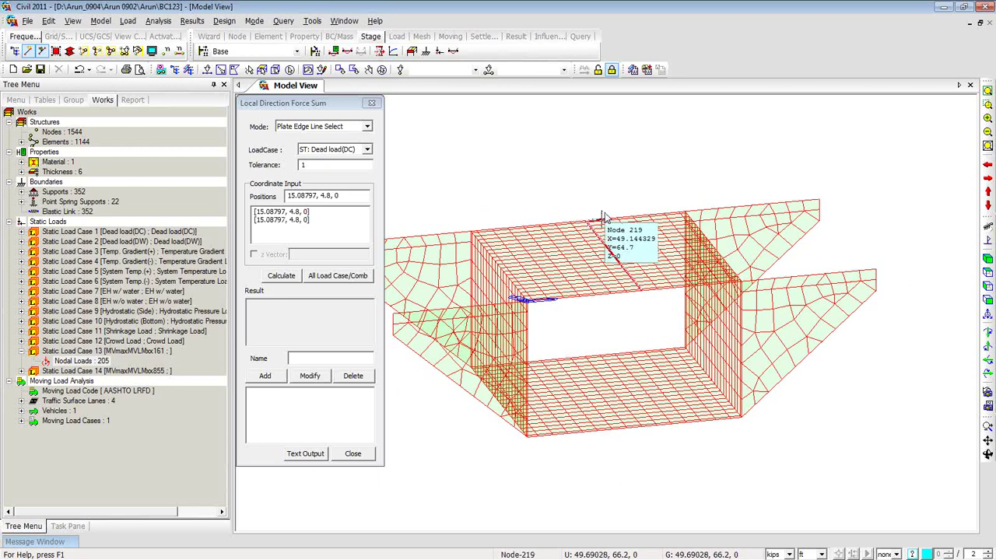
click(604, 217)
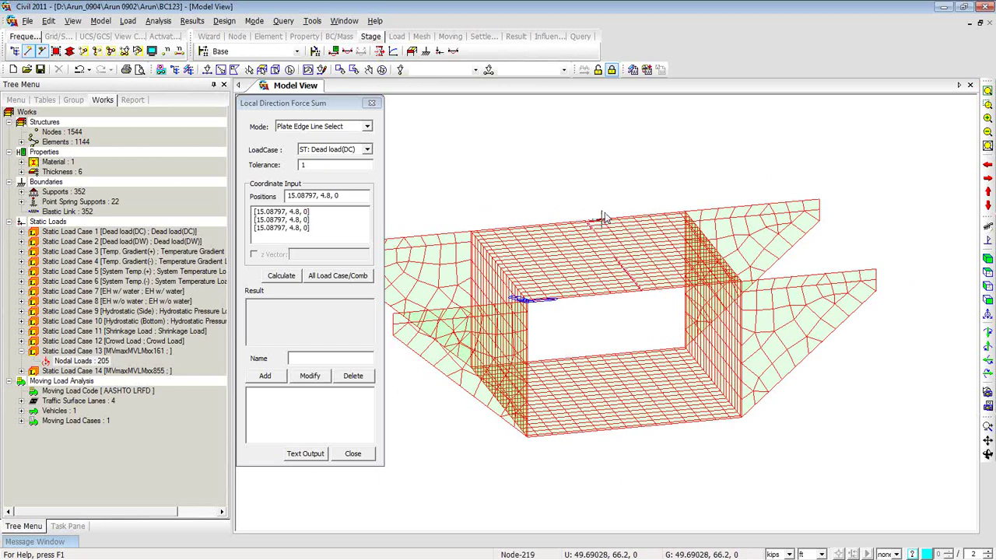
click(283, 276)
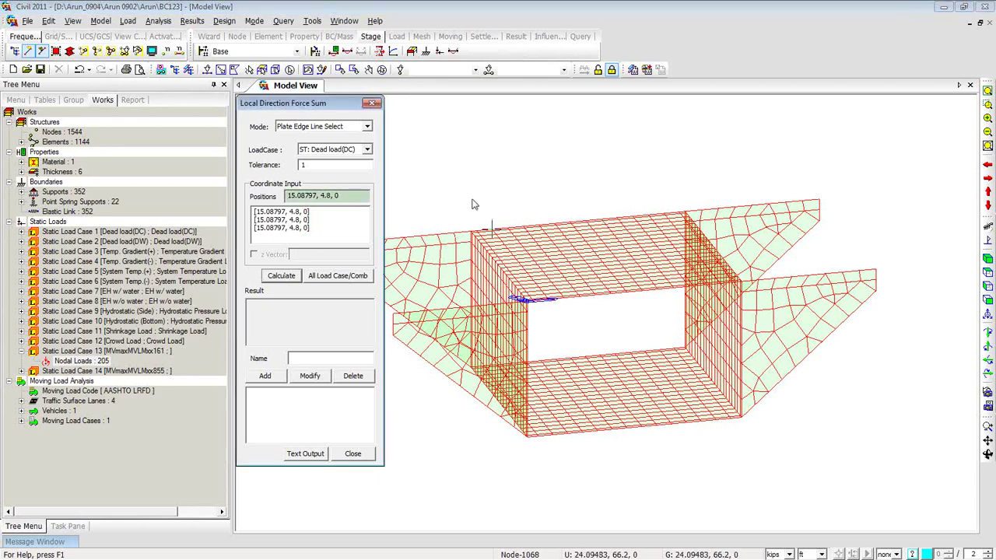
mouse_move(473, 205)
middle_down()
mouse_move(464, 195)
mouse_move(466, 215)
mouse_move(474, 195)
mouse_move(469, 204)
middle_up()
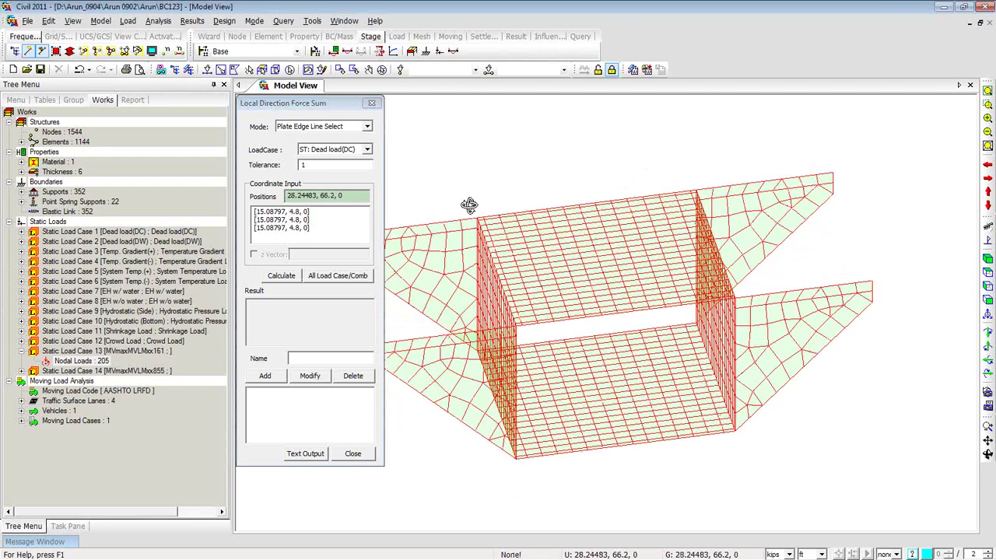
- Calculate the Dead load(DC) force sum across the top slab along the plate edge line through (22.53182, 0, 0), (46.62665, 66.2, 0) and (49.69028, 66.2, 0)
click(509, 322)
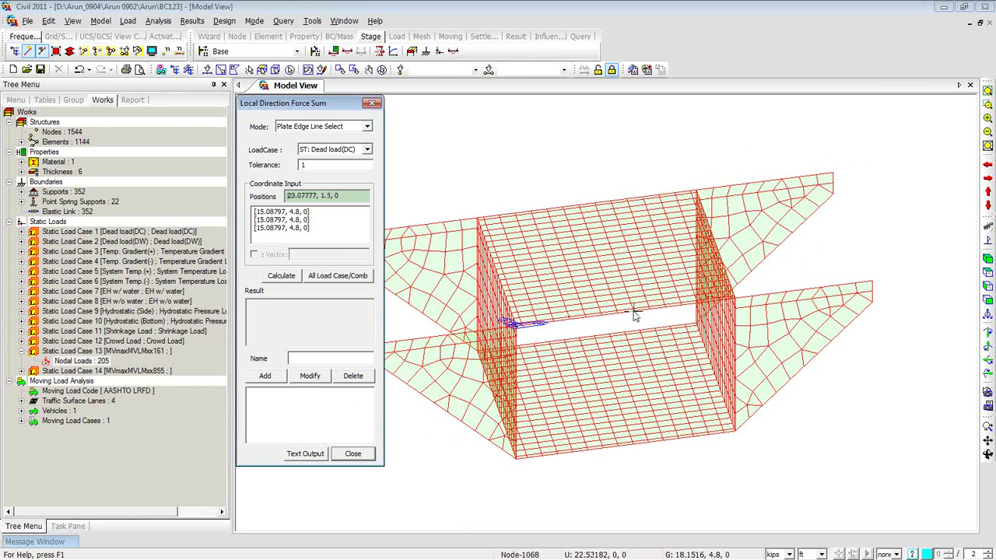
mouse_move(634, 313)
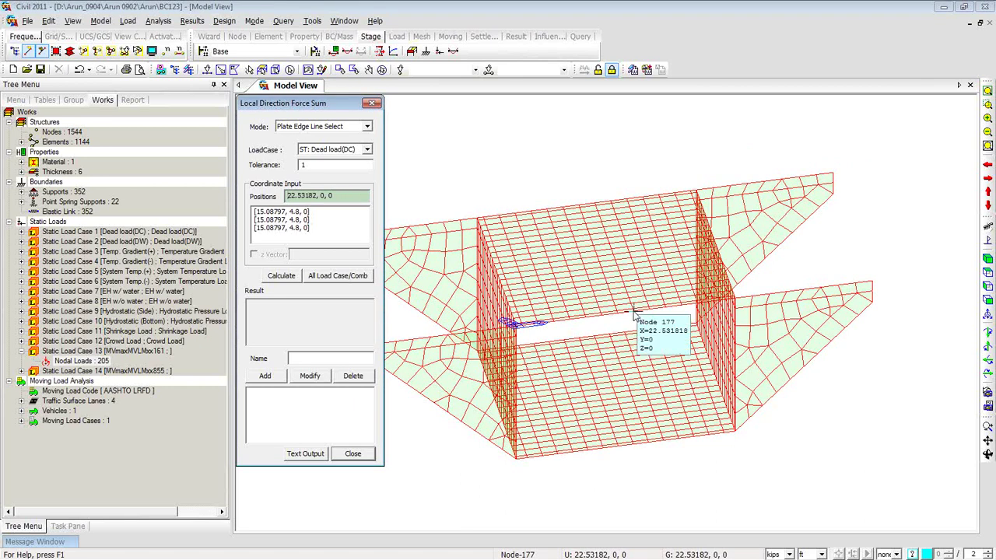
click(634, 314)
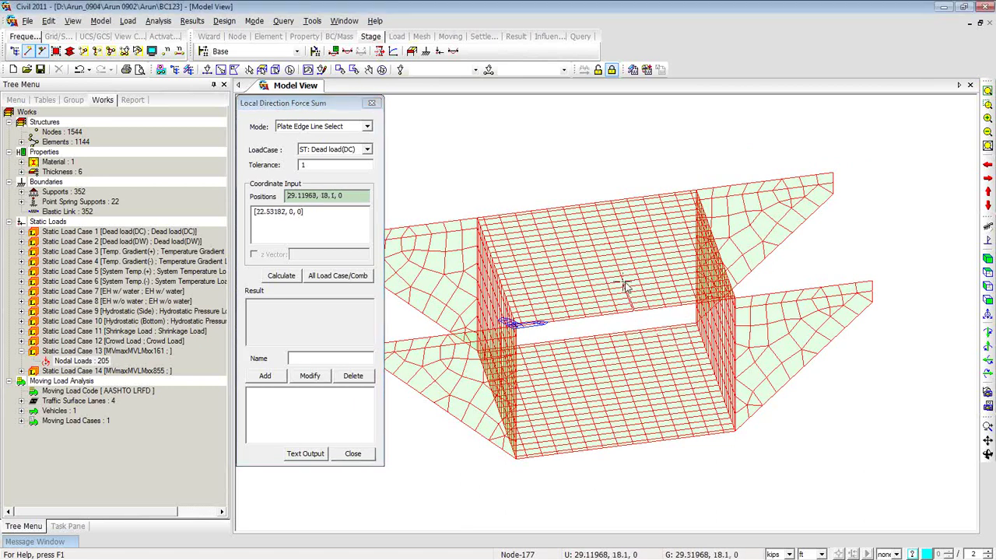
click(595, 205)
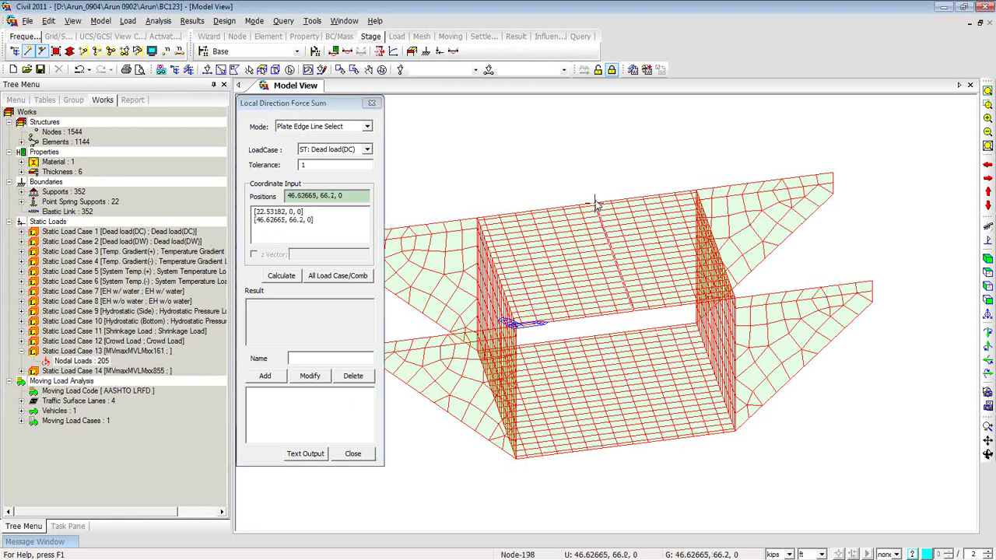
click(612, 203)
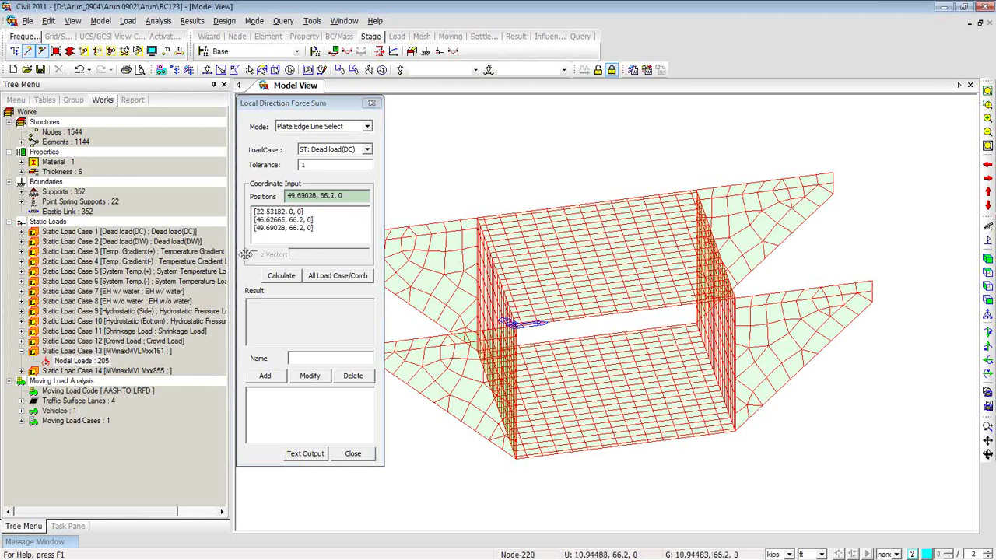
click(281, 276)
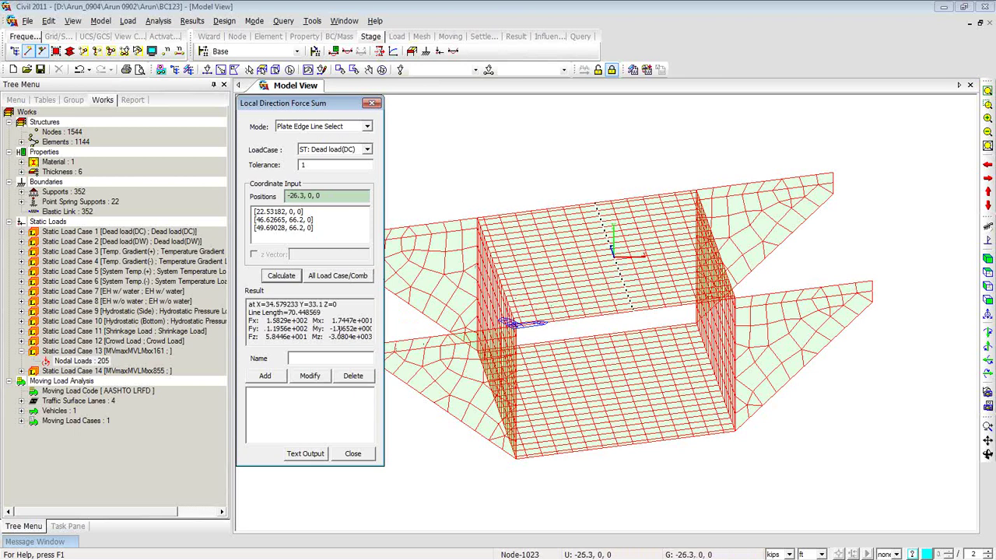
- Review the Fx, Fy and Fz components of the calculated force sum and add the cut line to the saved list as "location 1"
middle_drag(571, 282, 622, 308)
scroll(593, 293, up, 5)
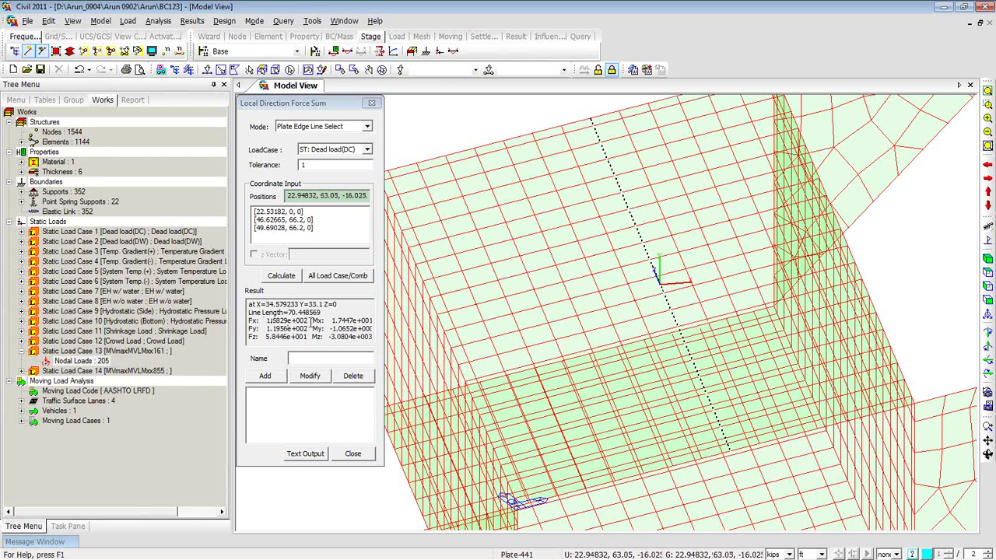
drag(311, 321, 249, 320)
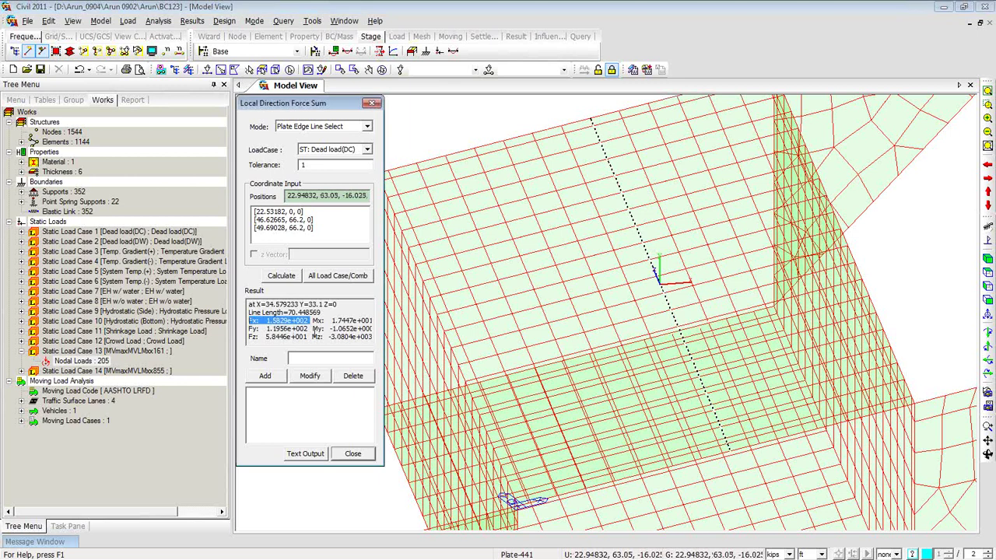
drag(311, 329, 249, 329)
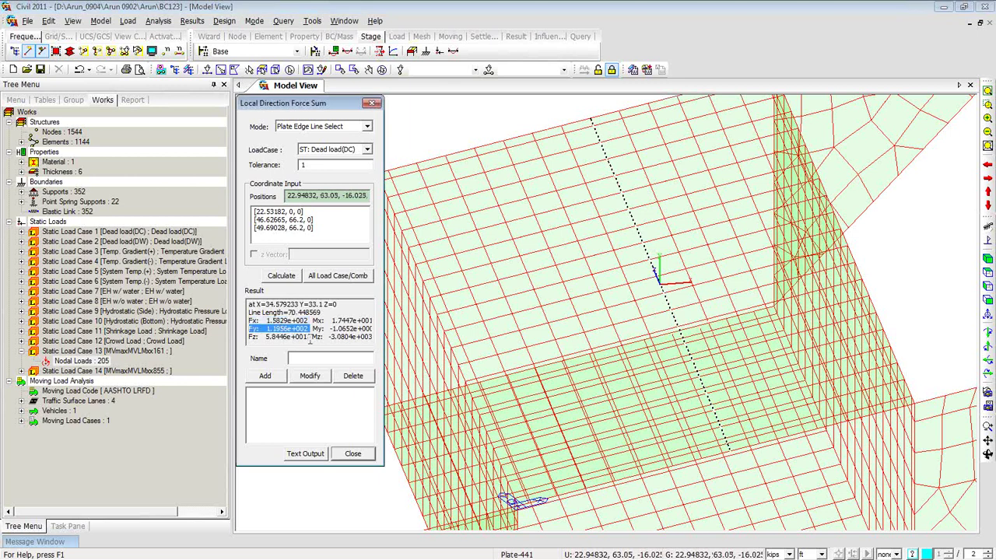
drag(311, 337, 249, 337)
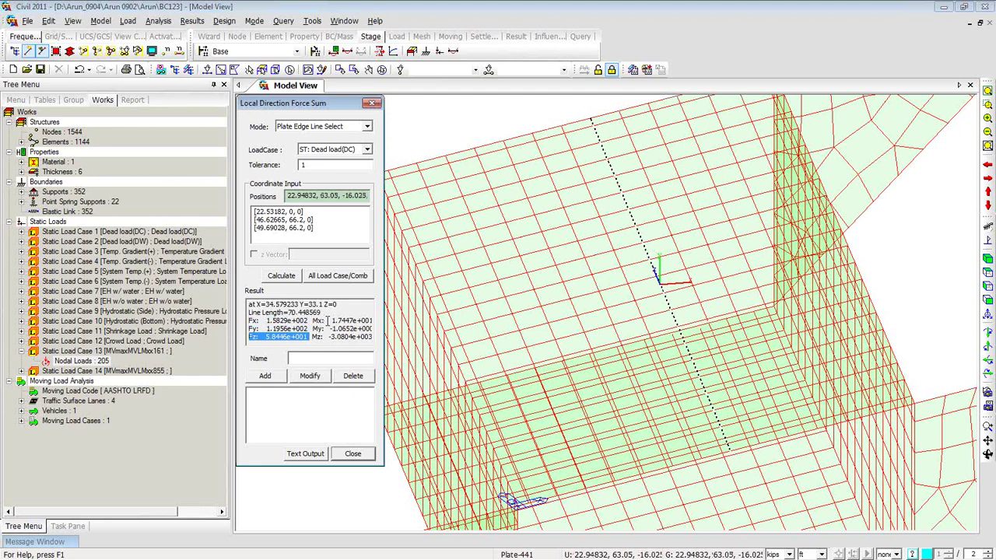
click(328, 317)
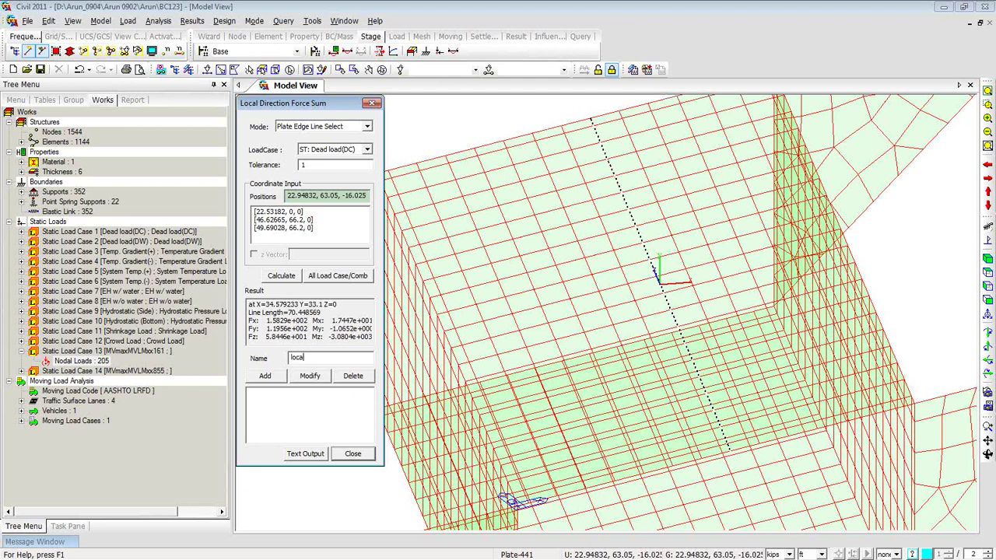
text(1)
click(264, 377)
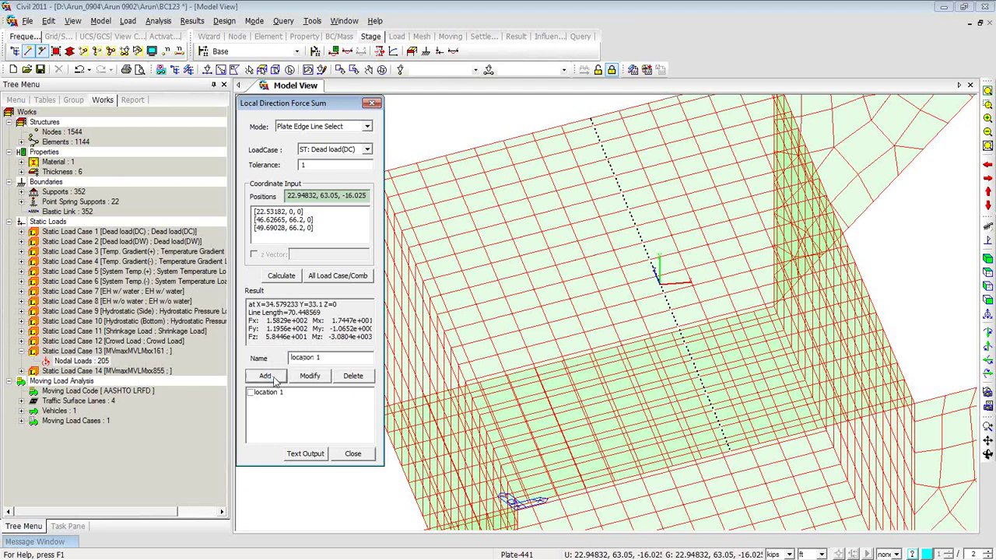
- Calculate the force sum on the same line for static load case MVmaxMVLMxx161 and check its Mz component
middle_drag(611, 263, 604, 226)
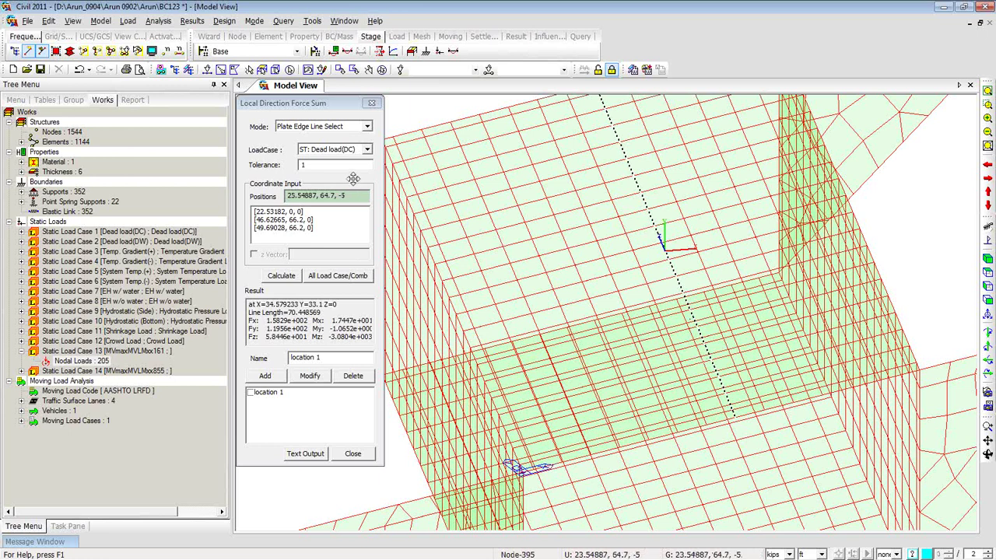
click(366, 150)
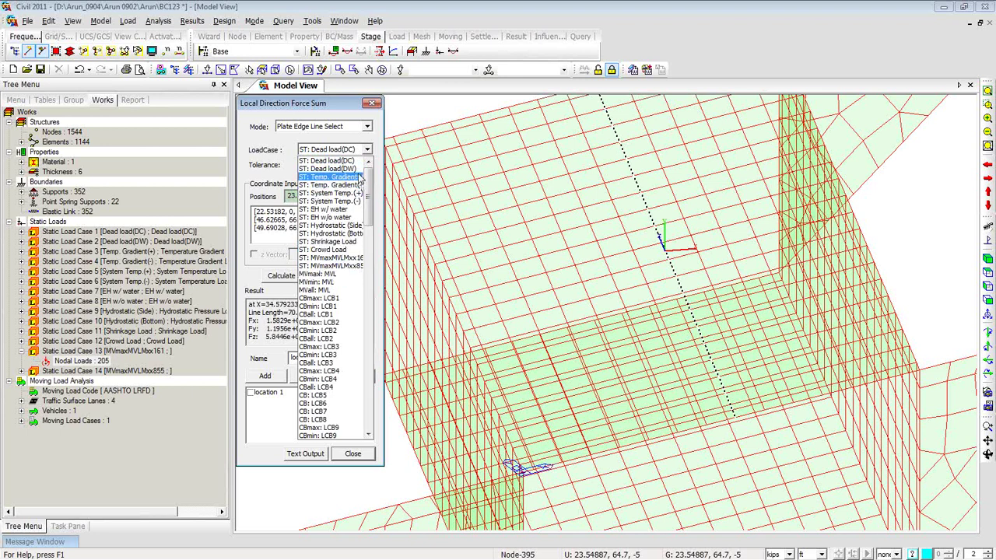
click(340, 258)
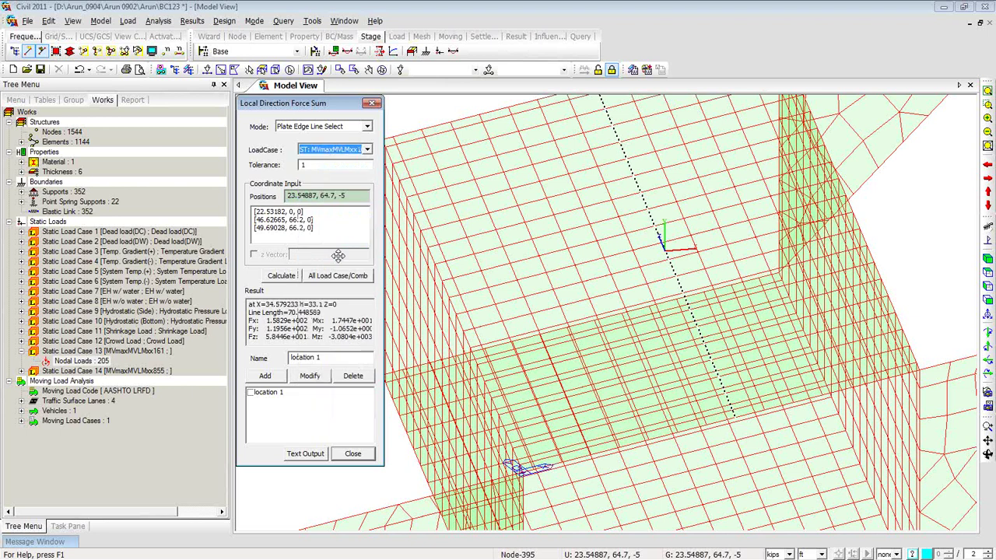
click(280, 276)
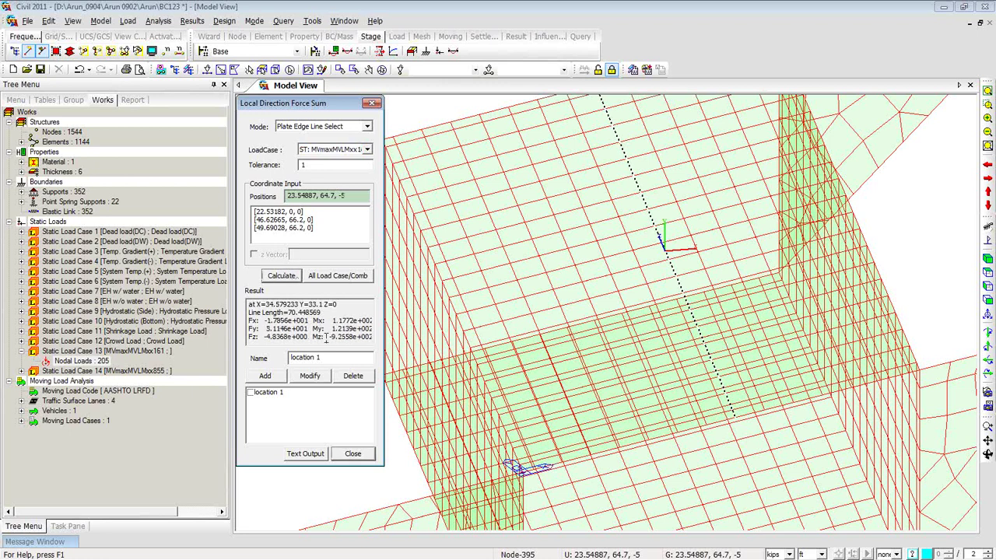
drag(326, 338, 376, 342)
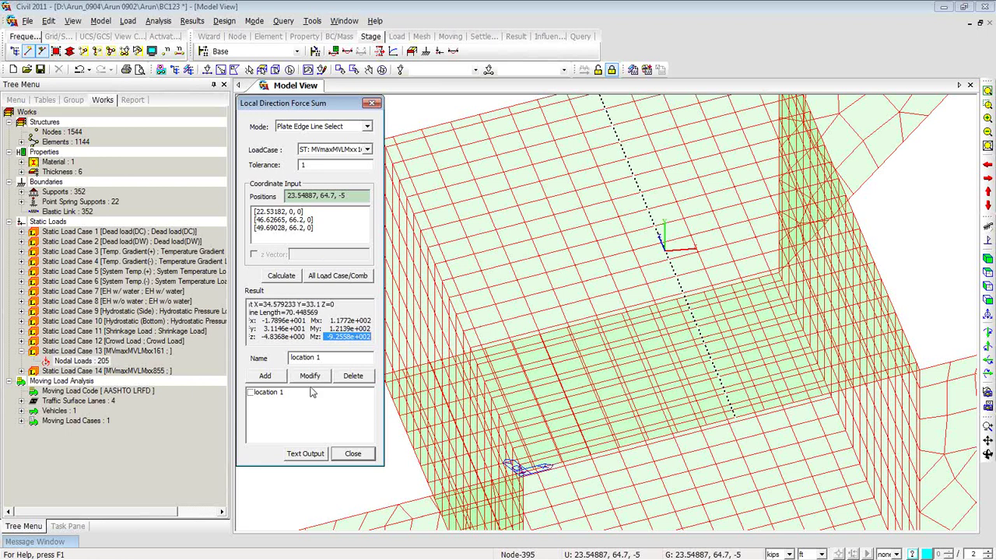
- Generate the location 1 force sums for all load cases and combinations, read through the static load cases in the report, and close it
click(251, 392)
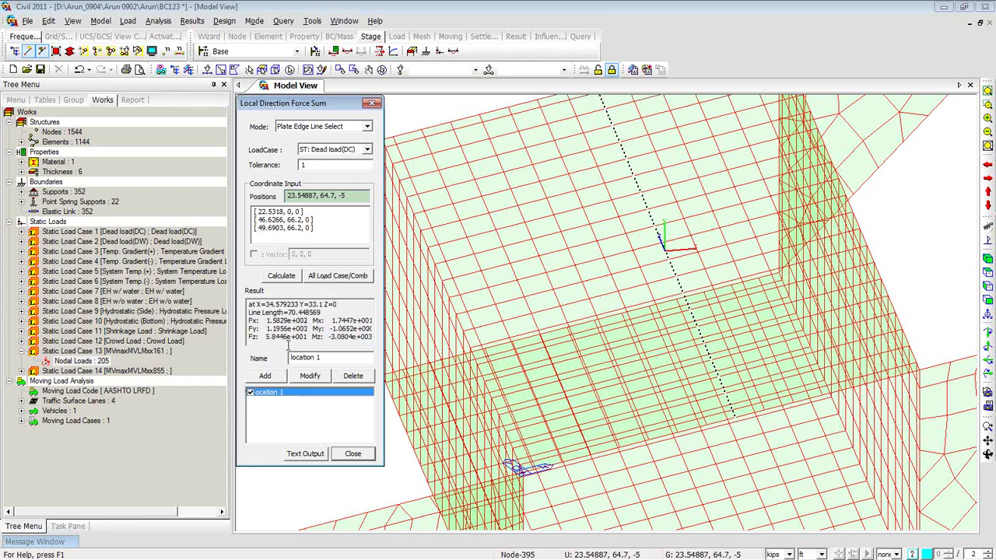
click(340, 279)
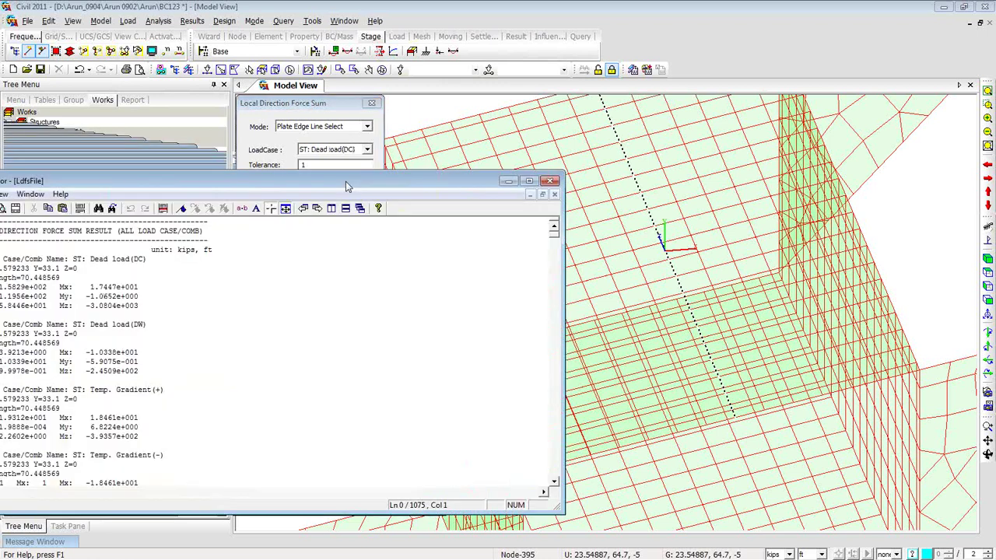
drag(343, 185, 630, 101)
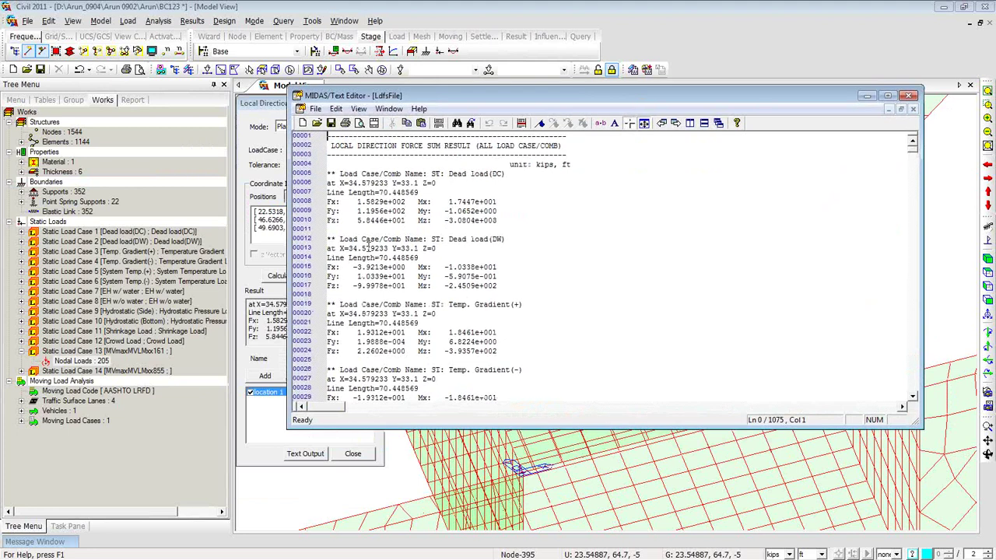
click(703, 299)
scroll(706, 298, down, 5)
scroll(707, 298, down, 1)
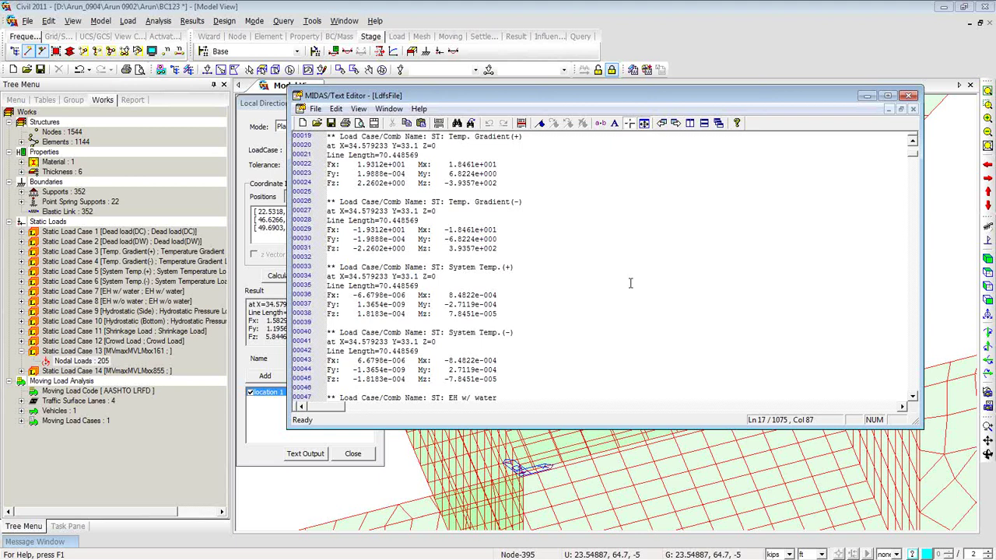
scroll(630, 282, down, 10)
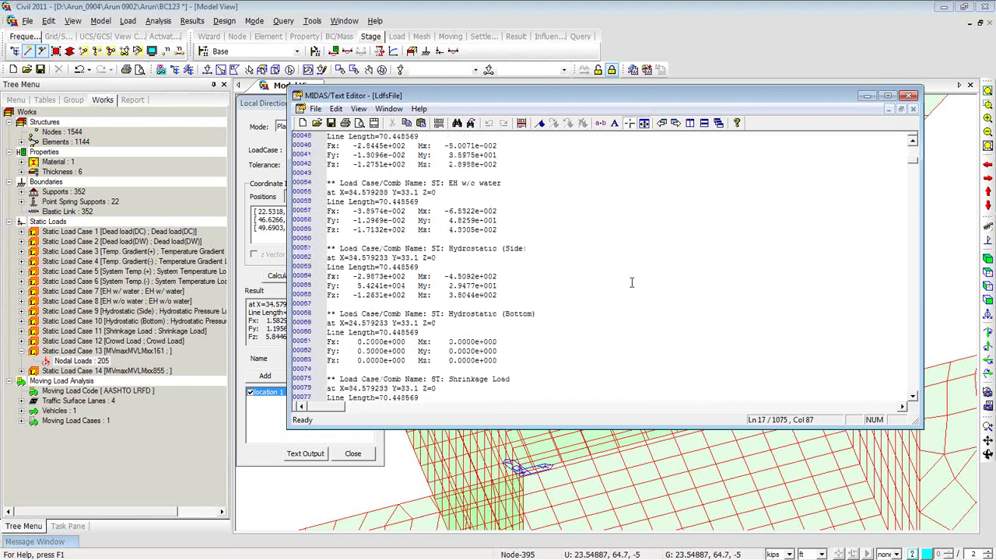
scroll(632, 282, down, 4)
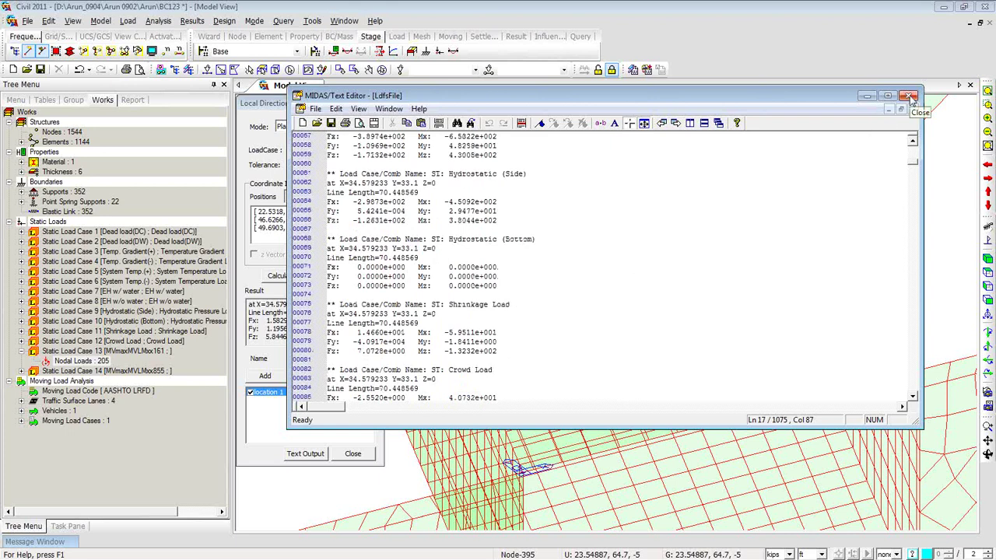
click(912, 97)
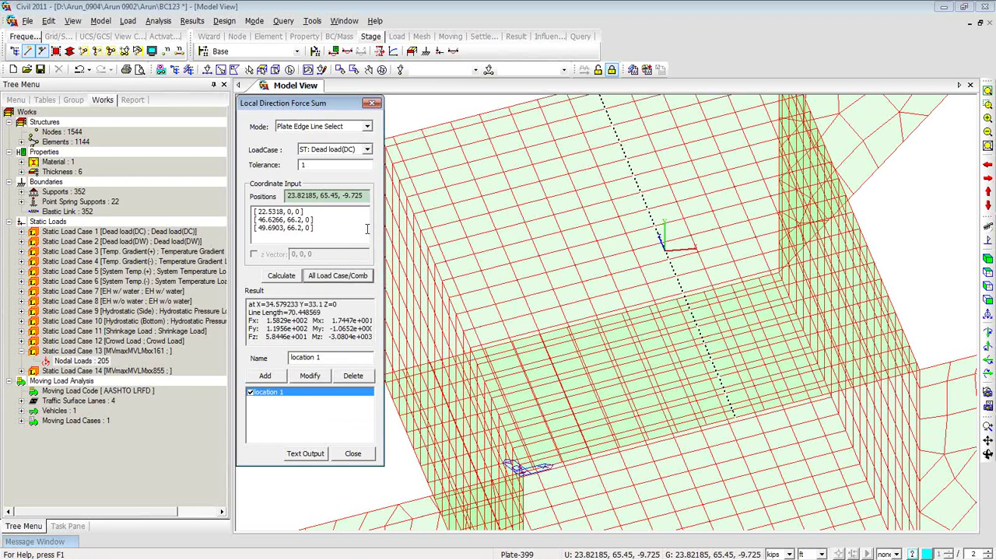
- Calculate the Dead load(DC) force sum along the line through (12.65403, 34.76667, 0), (54.65403, 34.76667, 0) and (53.4408, 31.43333, 0)
click(449, 298)
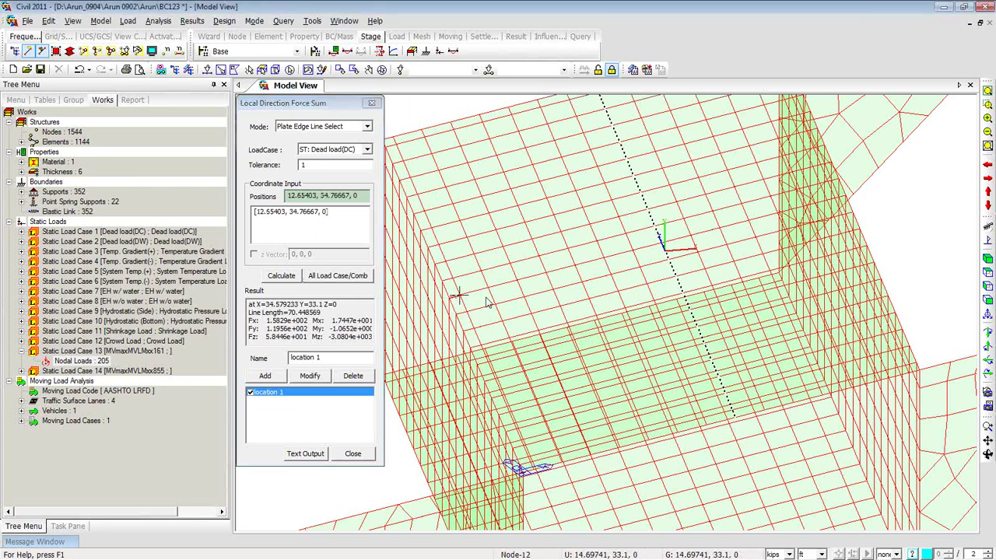
click(849, 201)
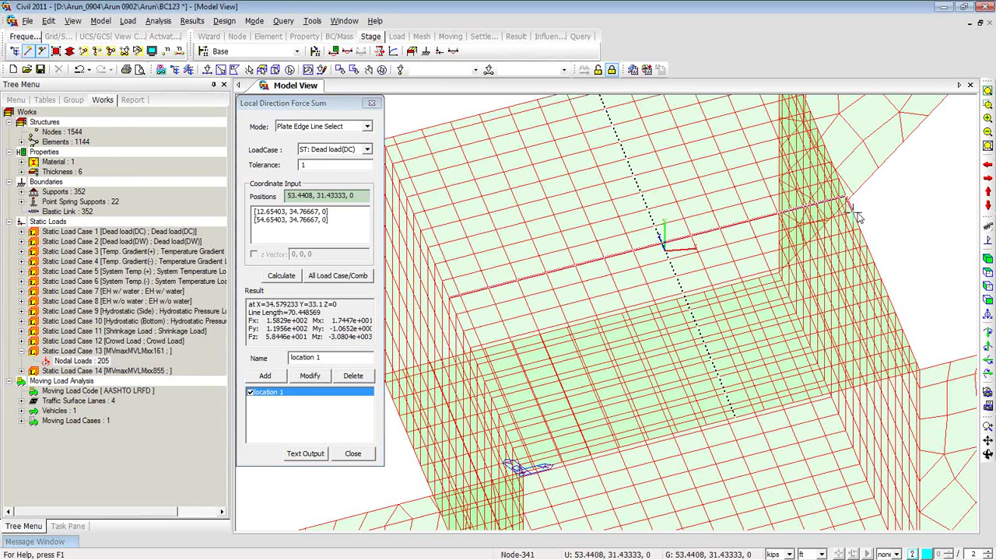
click(856, 216)
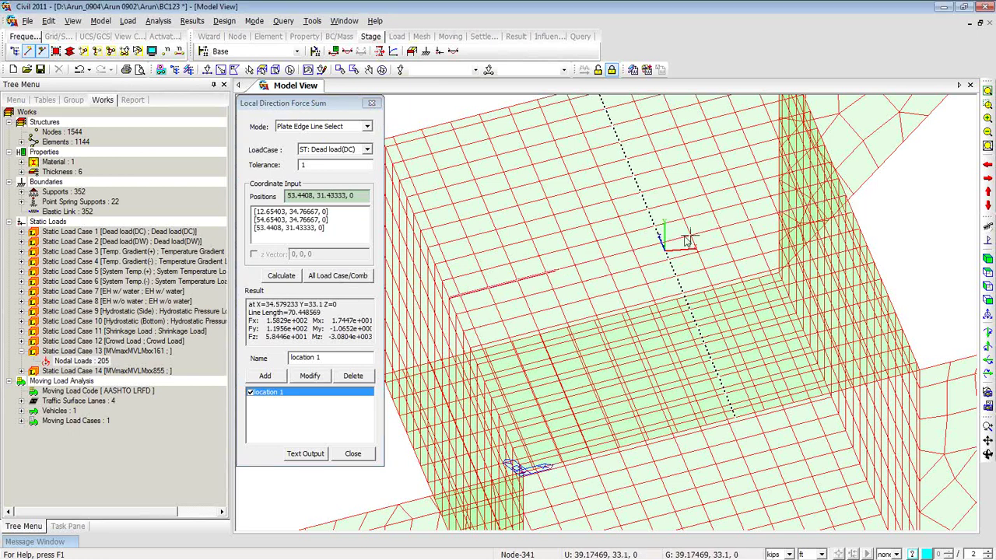
click(292, 280)
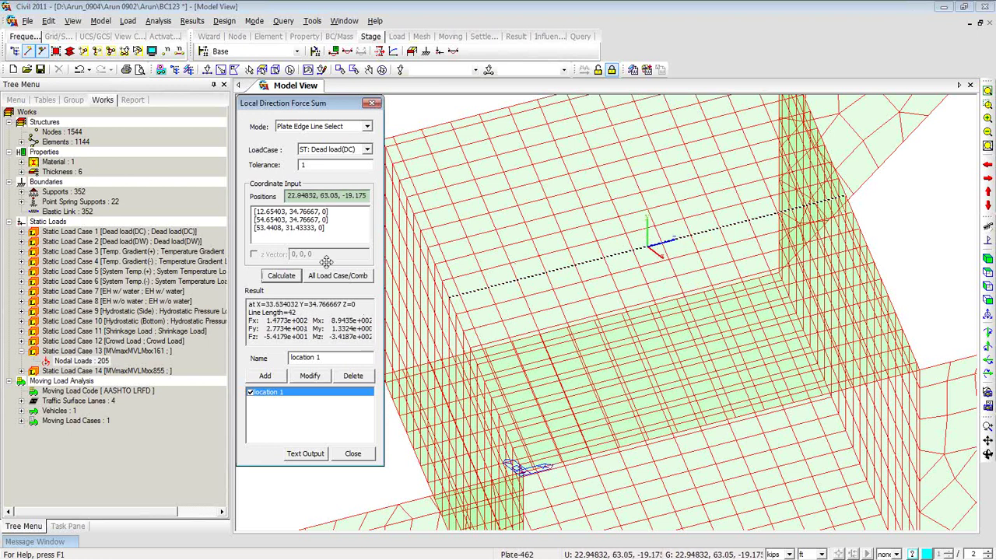
- Add the new lengthwise cut line to the saved list as "location 2"
double_click(317, 358)
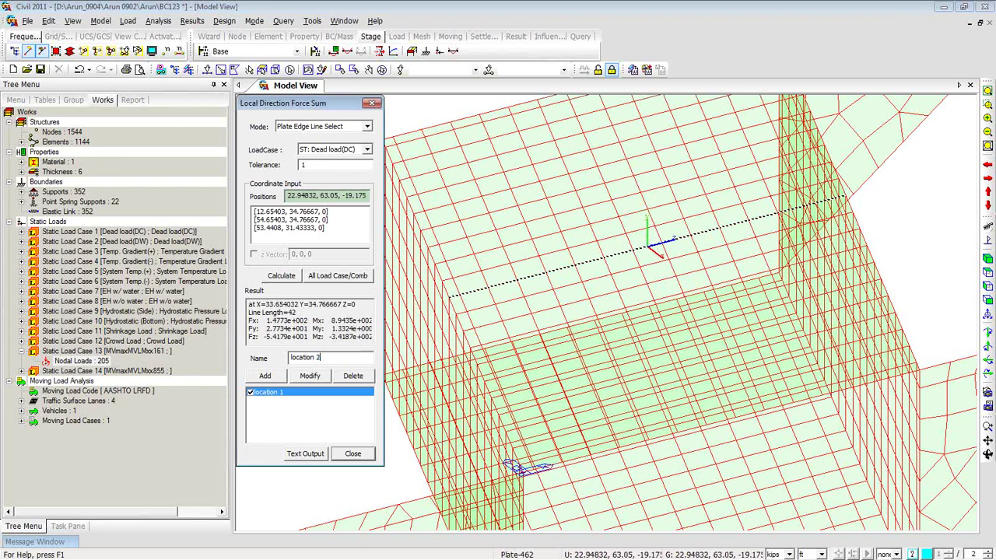
text(2)
click(274, 377)
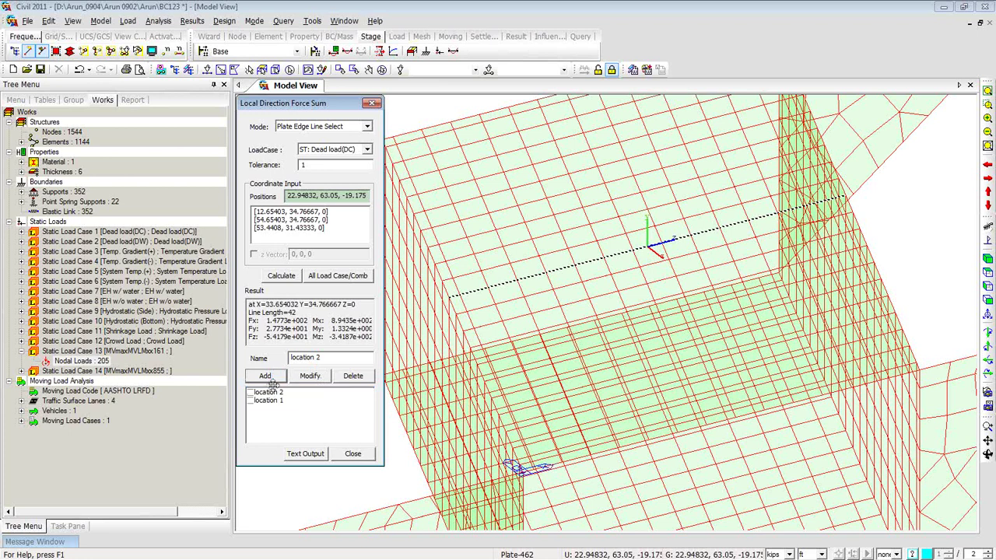
- Recall location 1 from the saved cut lines, regenerate its force sum report for all load cases and combinations, and close the report
click(269, 392)
click(272, 400)
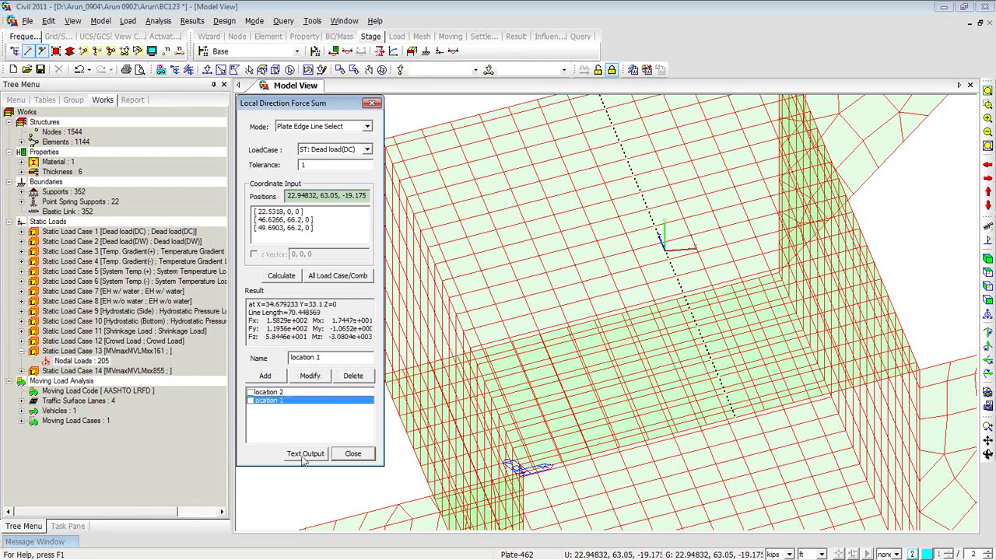
click(349, 280)
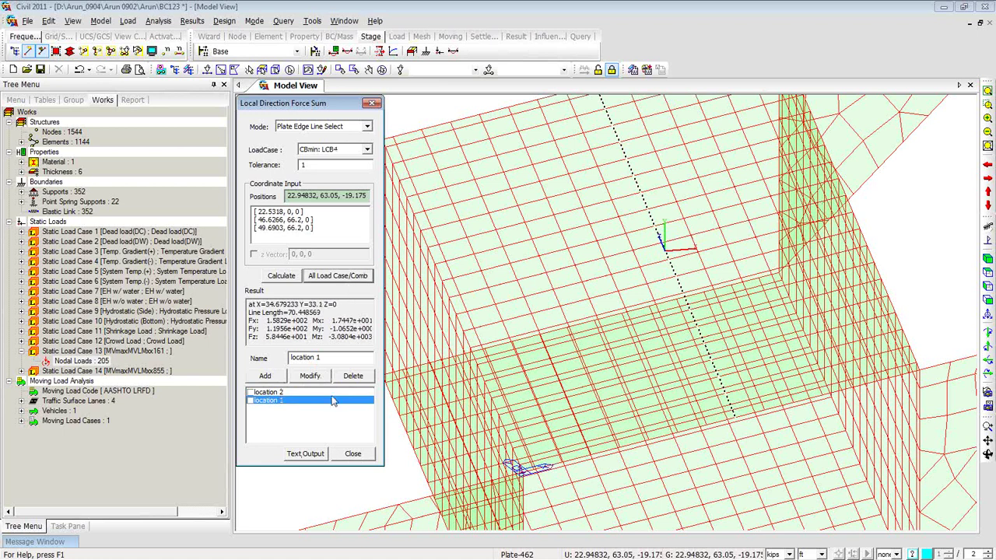
click(303, 457)
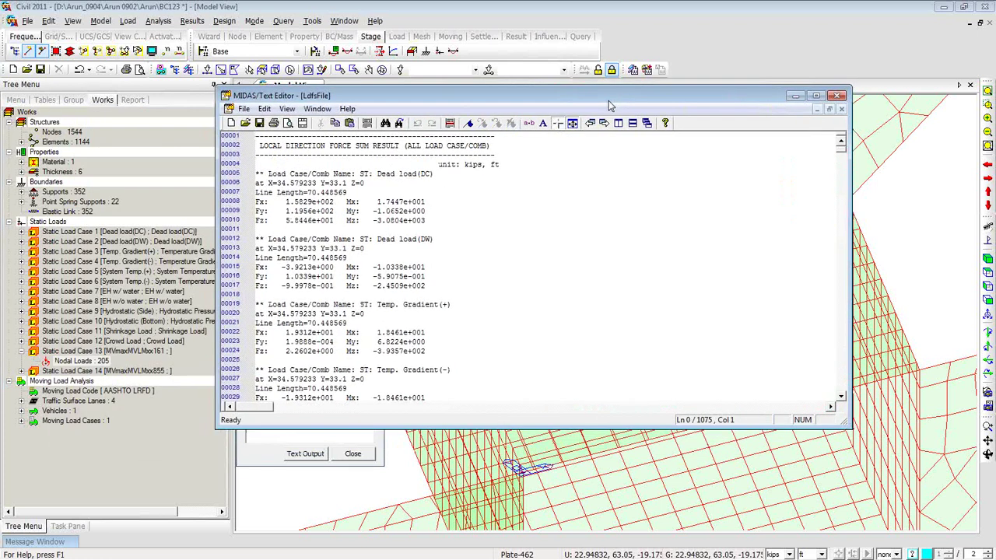
click(836, 95)
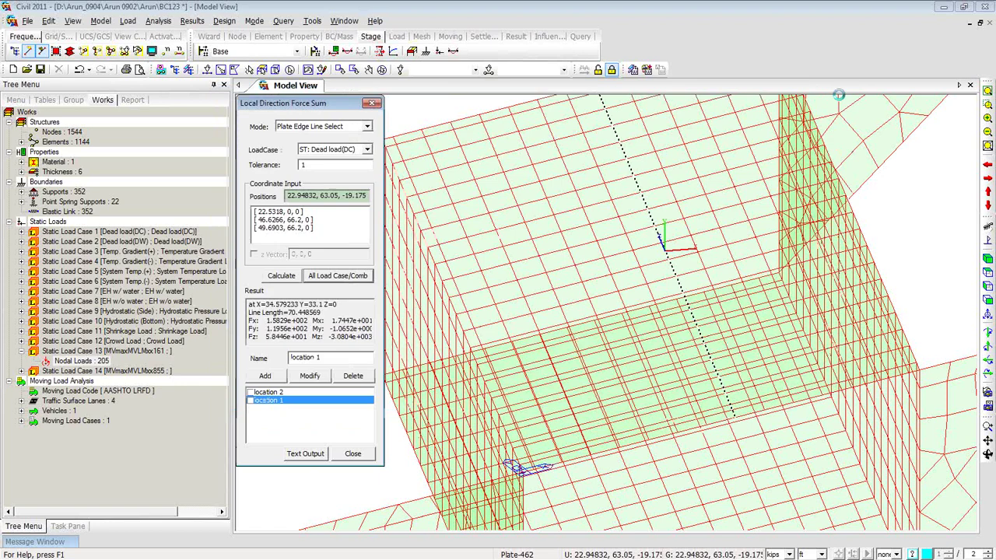
- Output the force sums of saved cut lines location 1 and location 2 as one text report, and close the report and force sum dialog
click(251, 400)
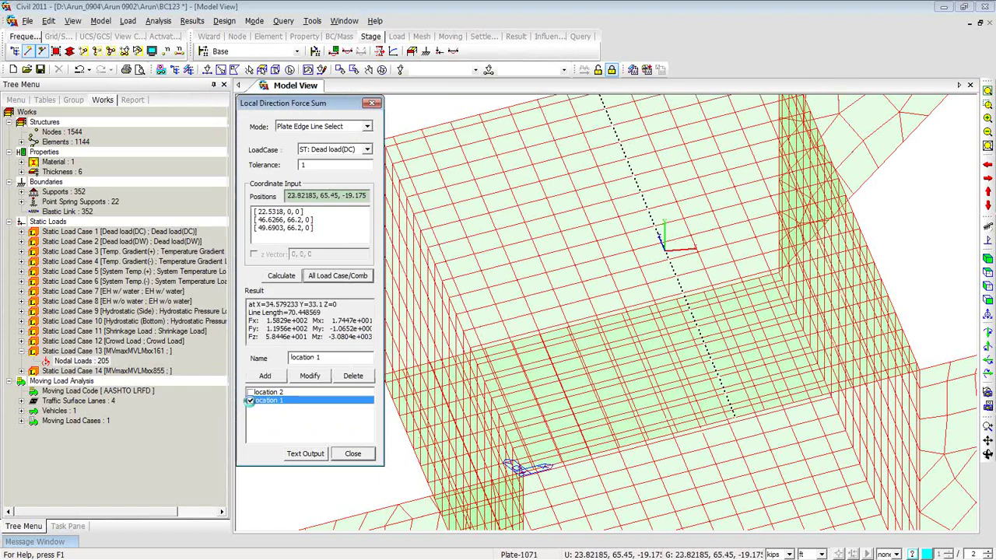
click(269, 392)
click(251, 392)
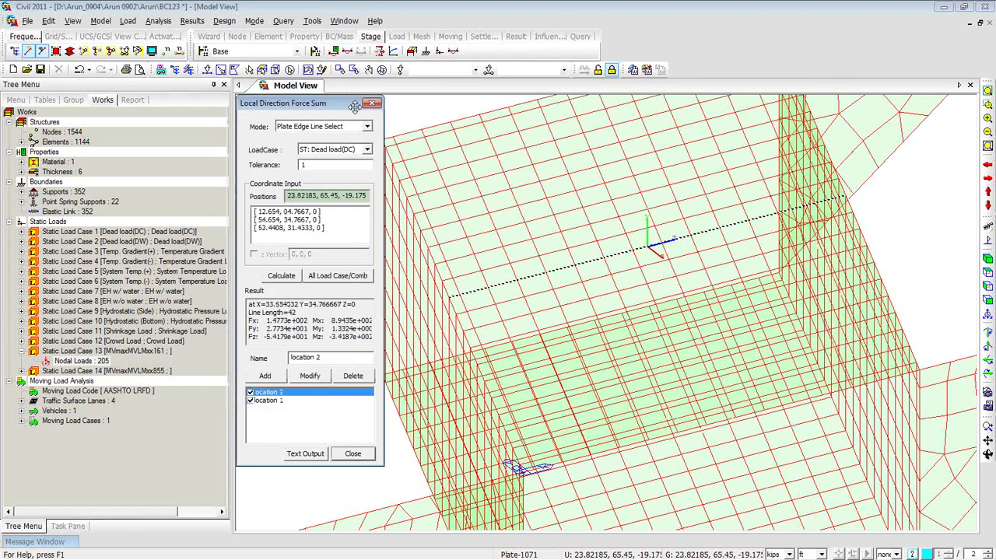
click(308, 458)
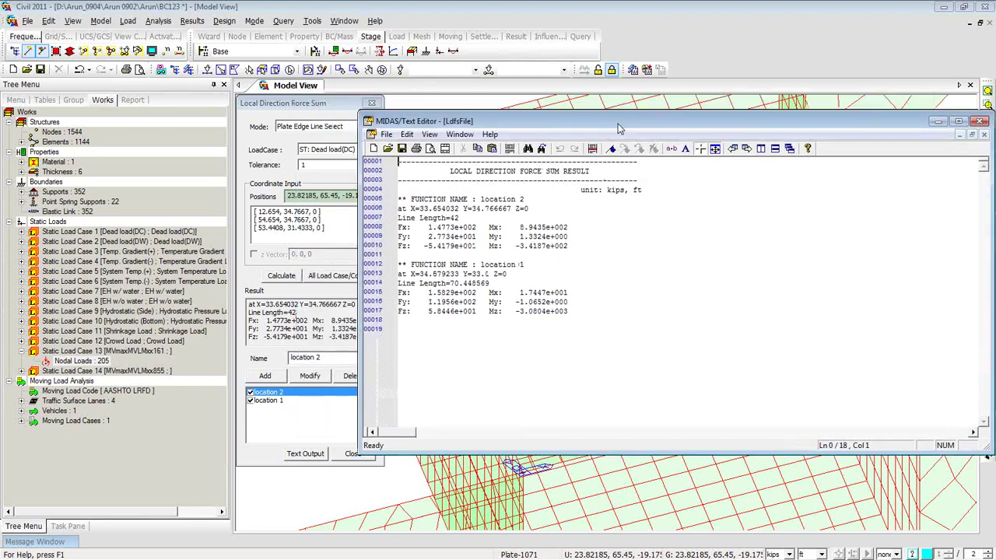
drag(558, 103, 609, 114)
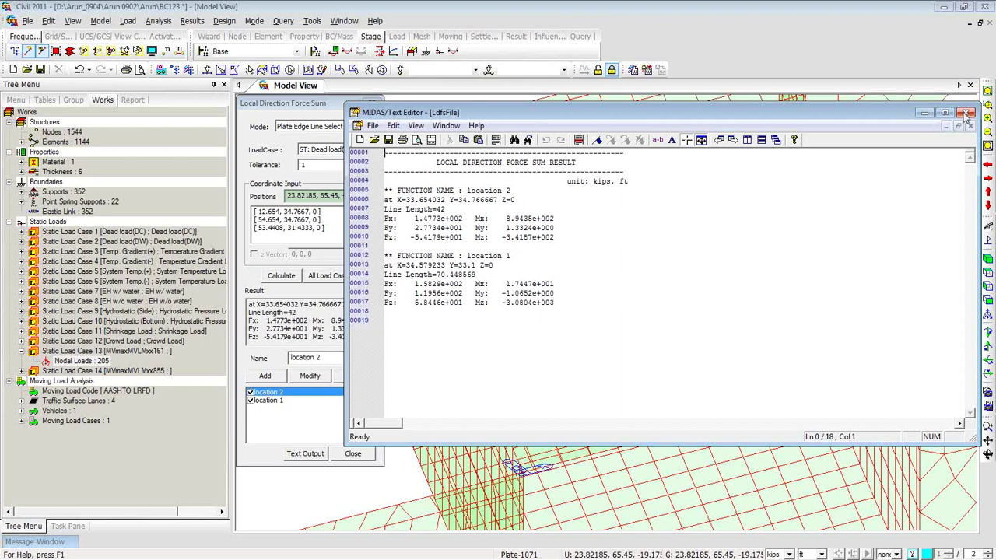
drag(861, 117, 0, 124)
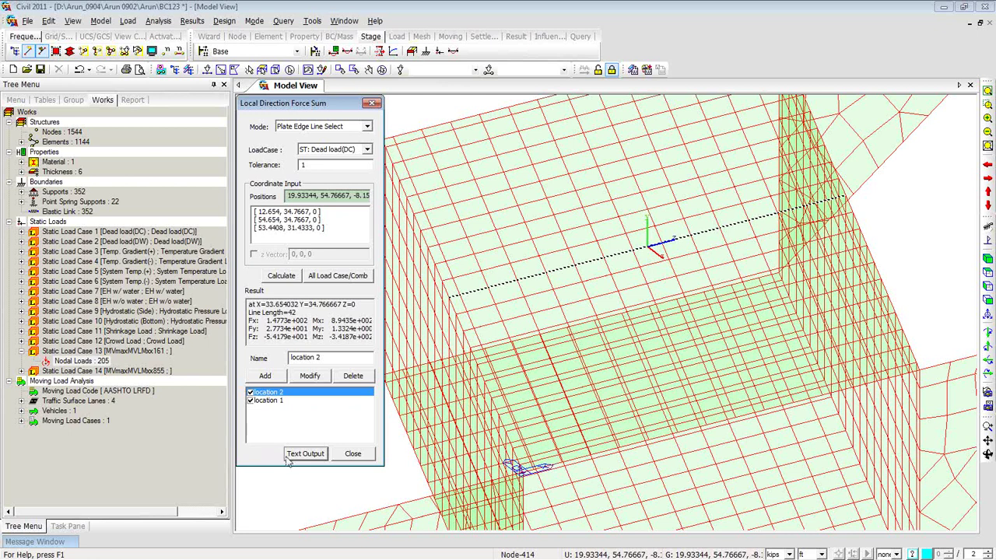
click(372, 103)
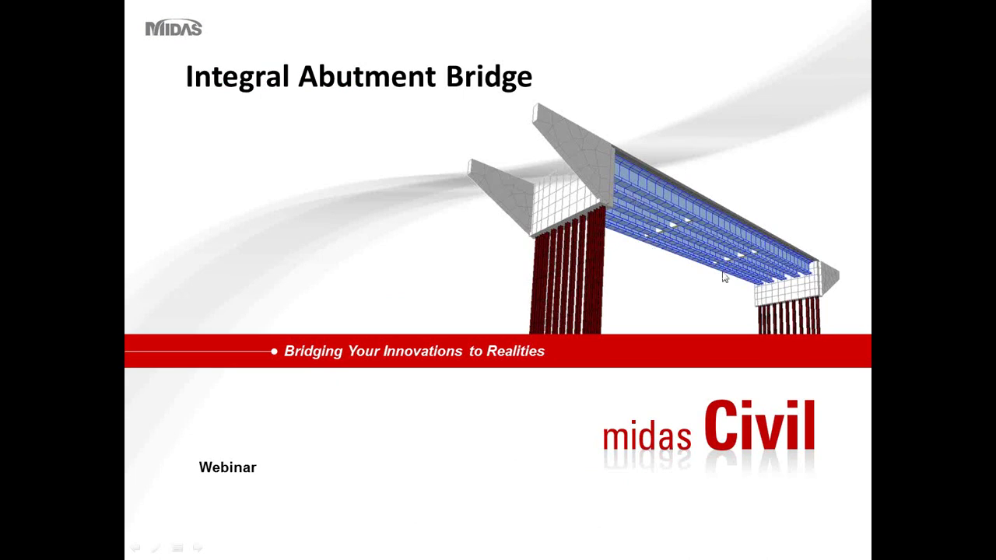
- Advance the integral abutment bridge slides to the project details, end the slide show, and switch back to midas Civil
click(632, 322)
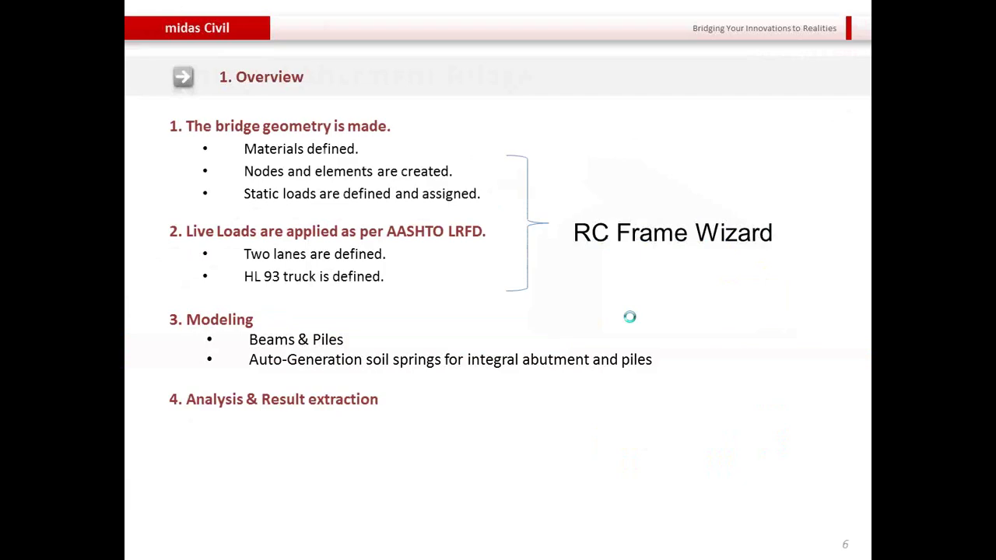
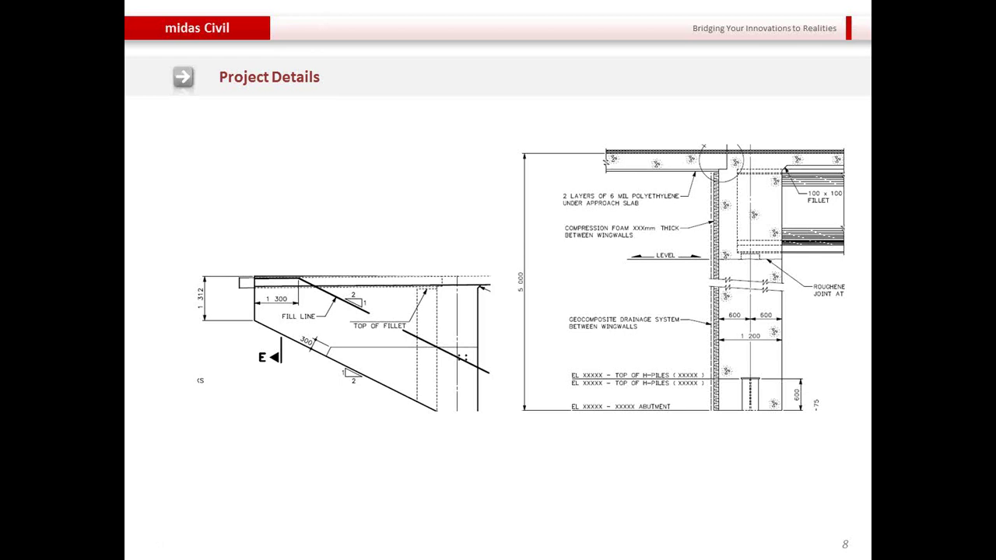
key(Escape)
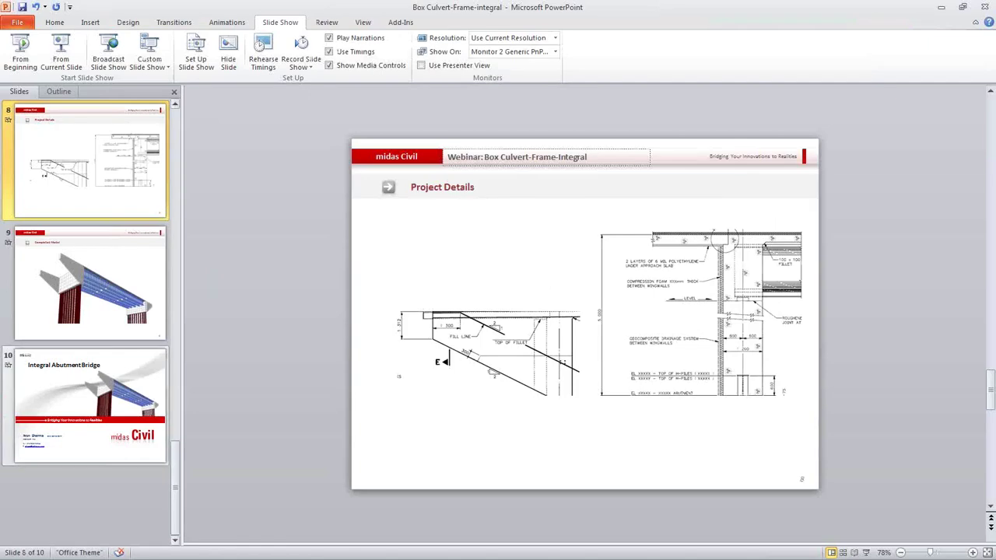
key(alt+Tab)
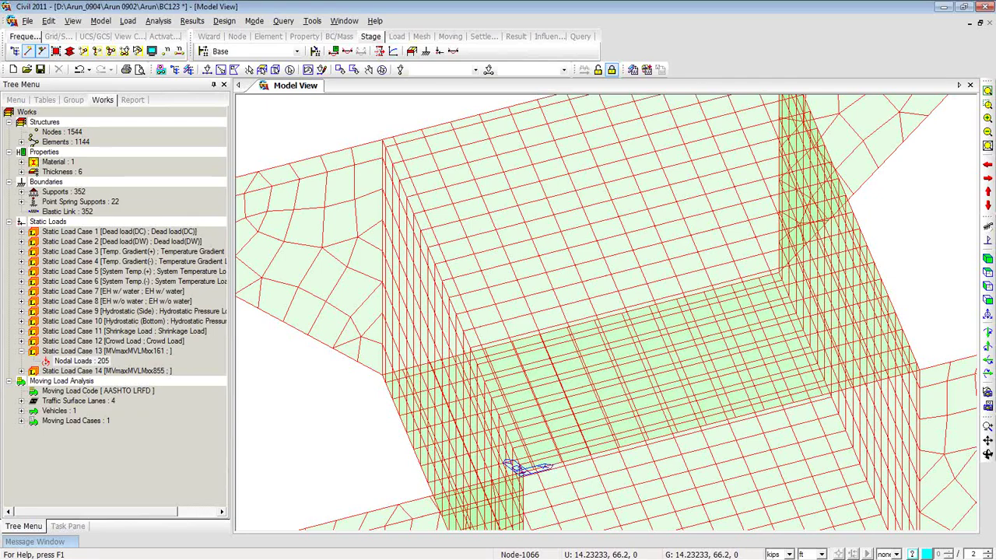
- Start a new project and show its works tree
click(14, 70)
click(504, 313)
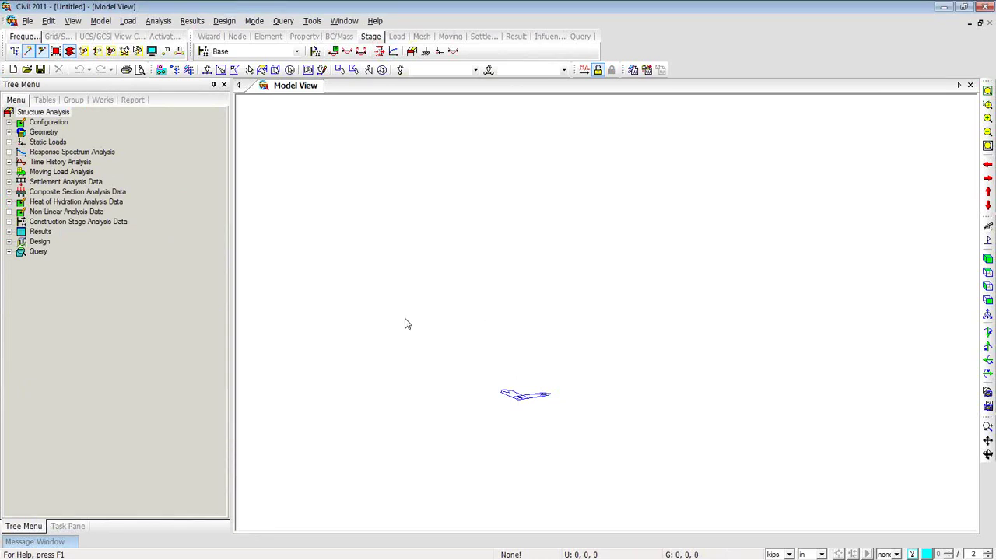
click(102, 100)
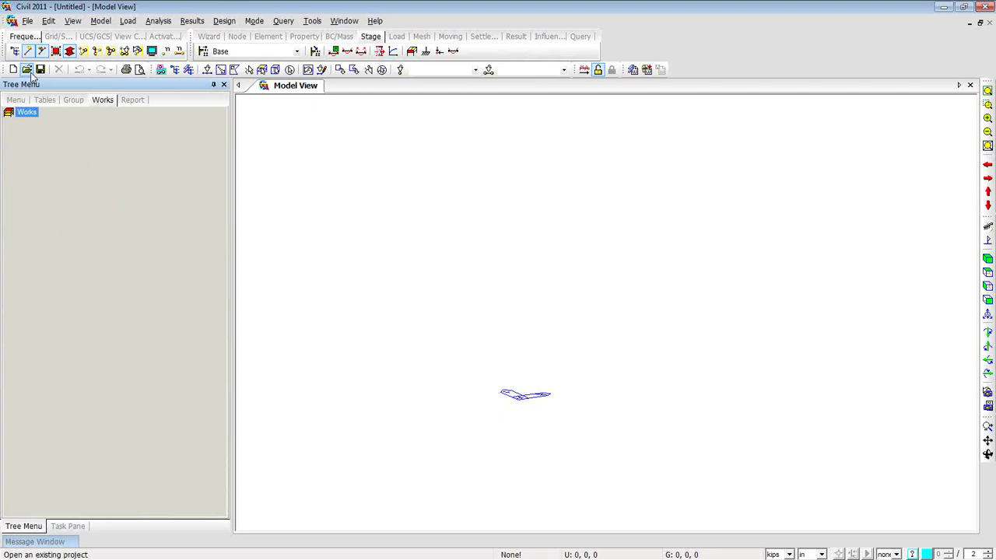
- Open the material properties and start importing materials from another project file
right_click(458, 174)
mouse_move(476, 207)
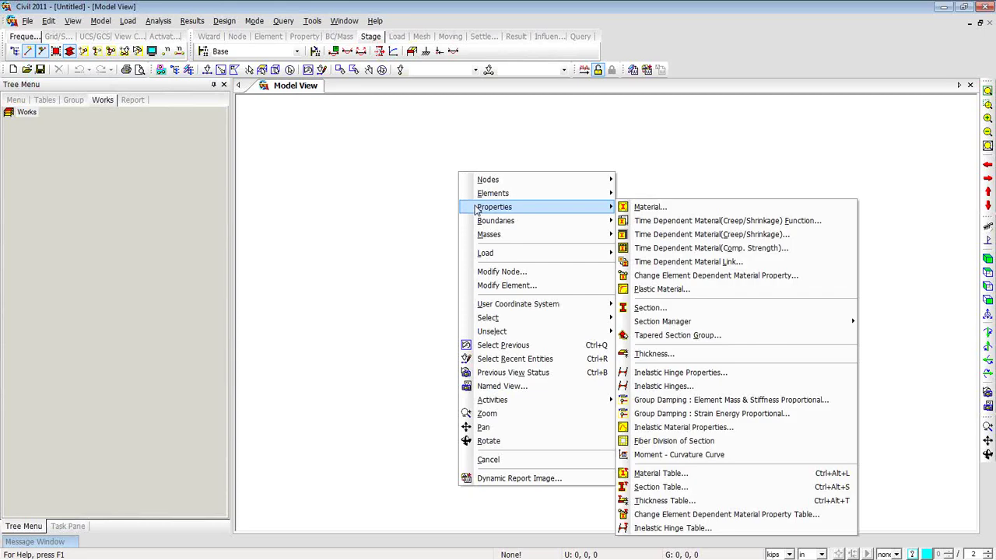
click(646, 207)
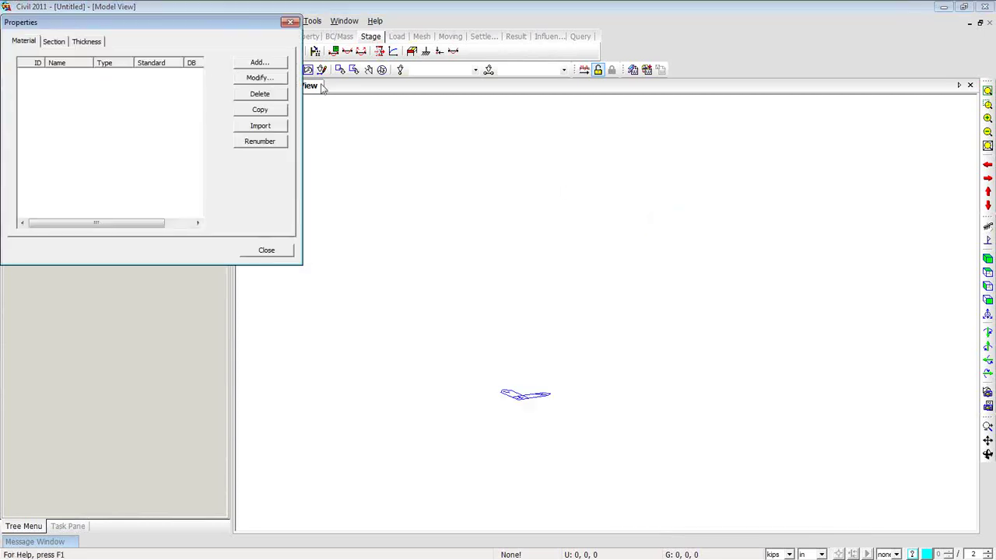
drag(229, 26, 390, 71)
click(424, 167)
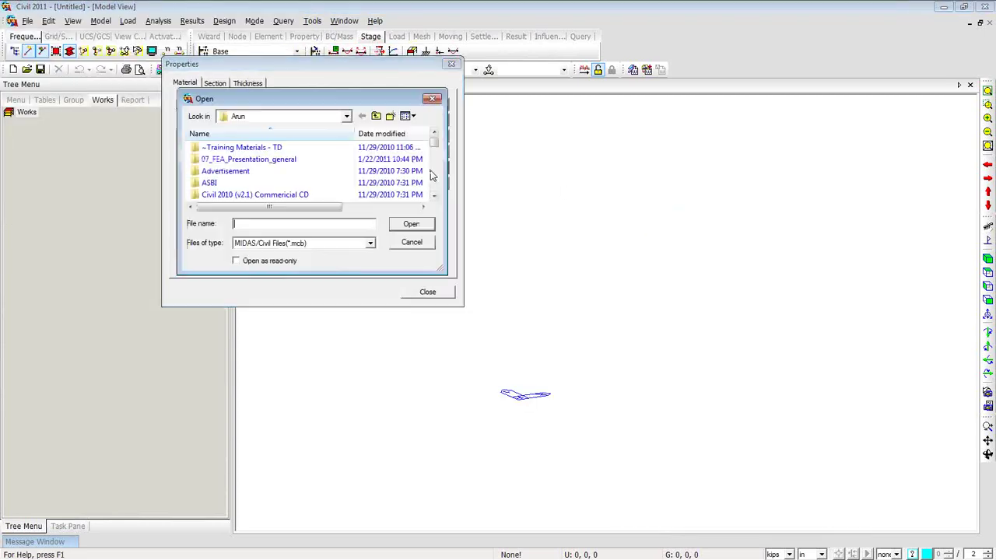
drag(338, 100, 673, 133)
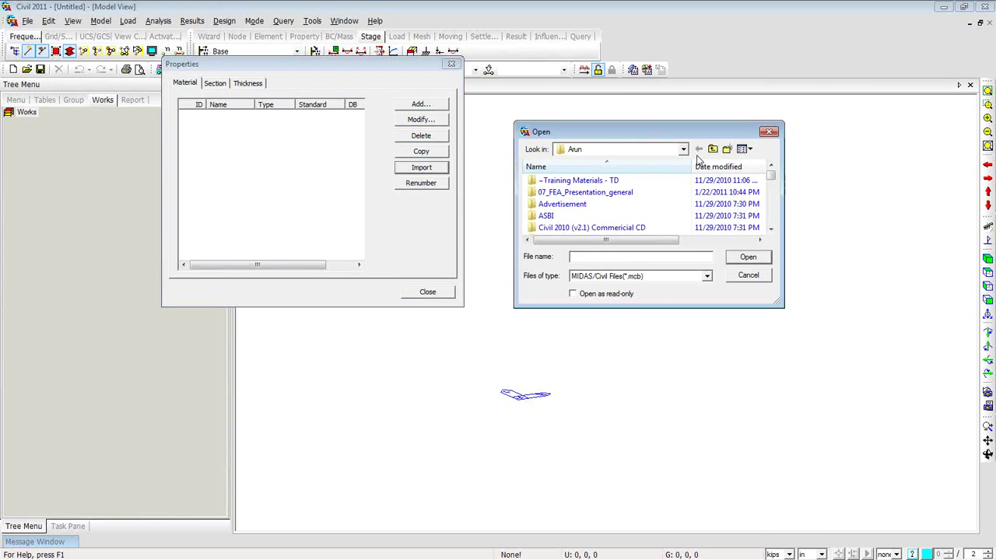
- Choose IntegralBridge M&S from the Training2.0 > Webinar > Box Culvert folder as the source project for the material import
scroll(595, 225, down, 8)
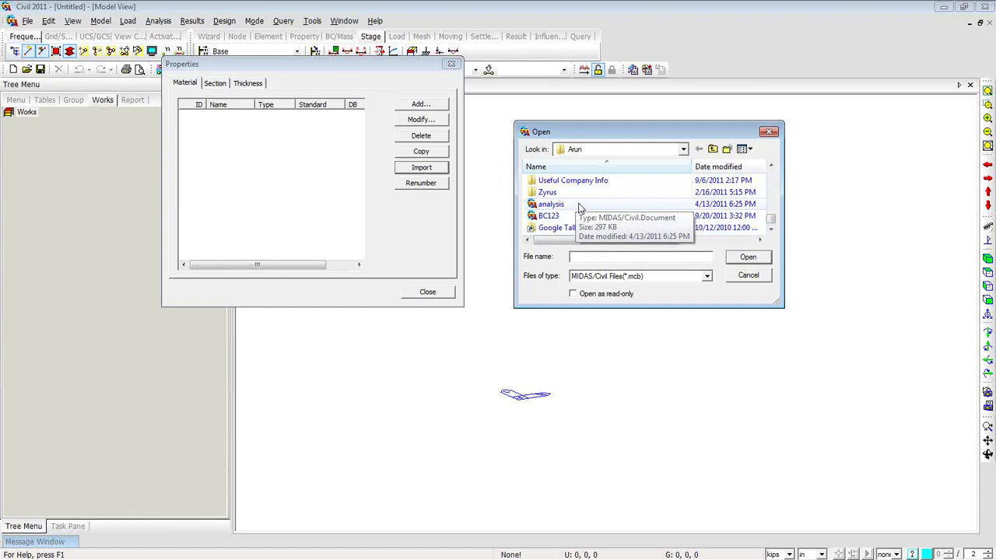
click(576, 205)
scroll(583, 206, up, 2)
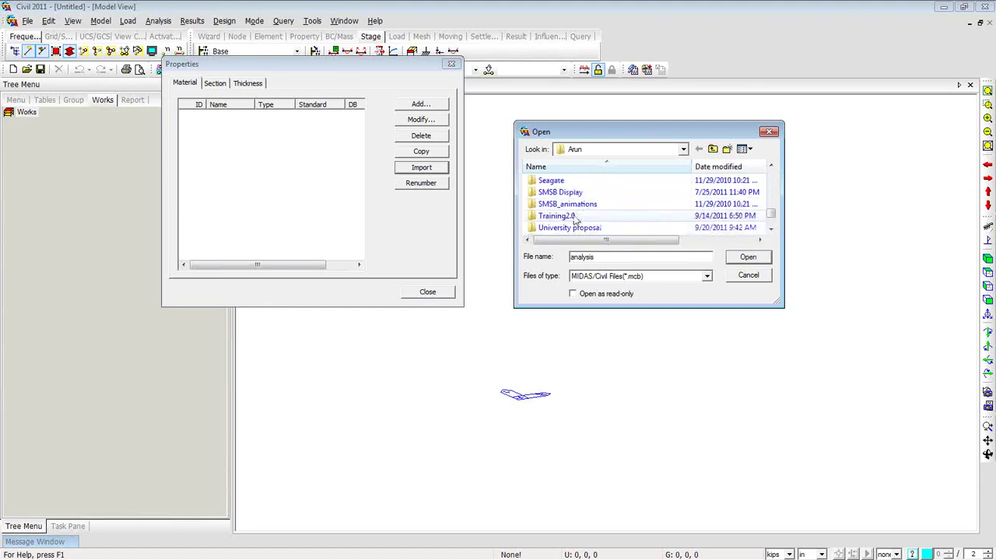
double_click(574, 216)
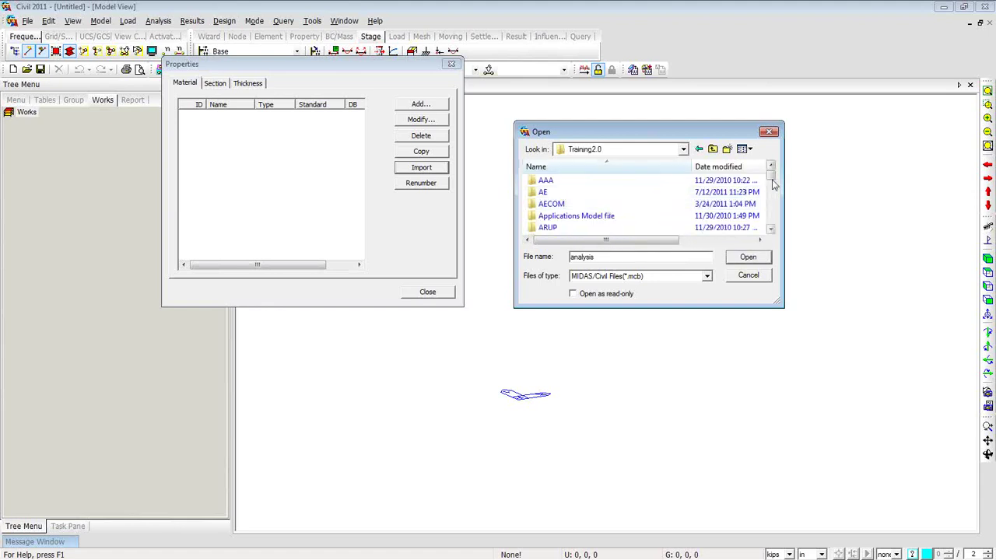
drag(770, 172, 646, 218)
click(562, 219)
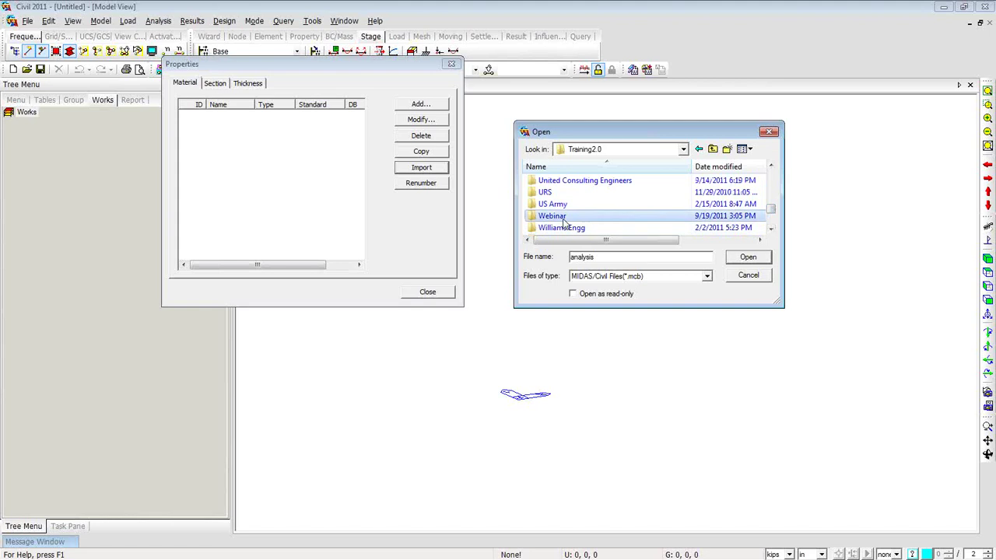
double_click(562, 219)
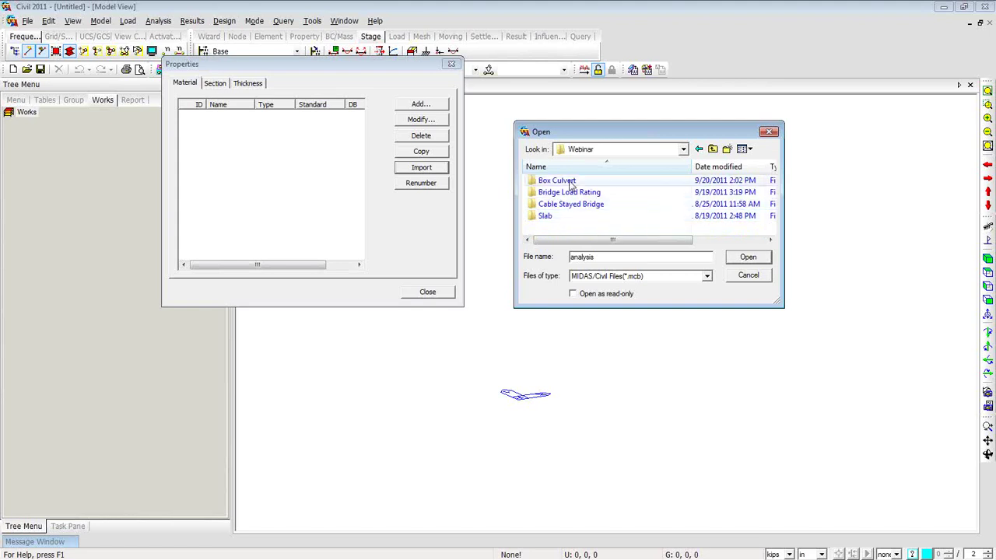
double_click(570, 181)
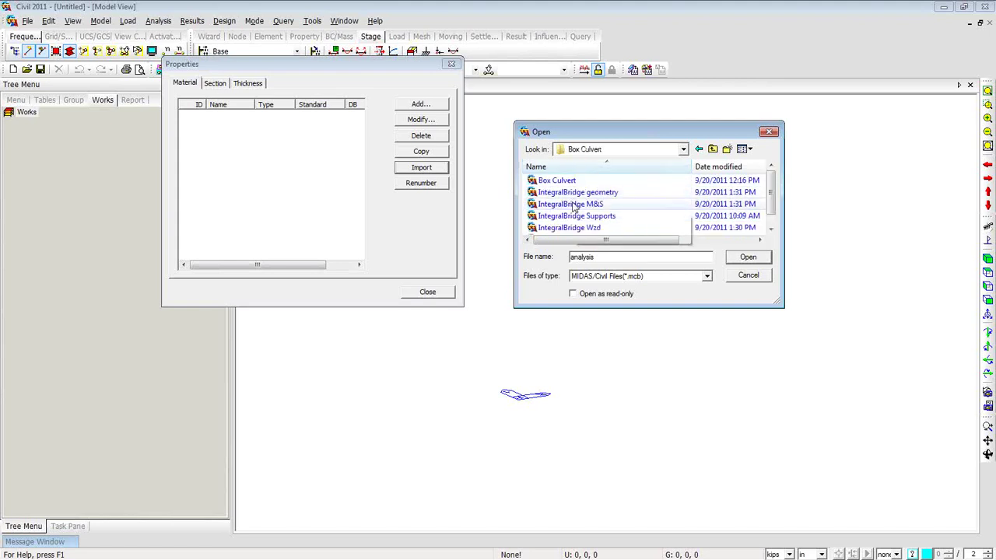
click(573, 204)
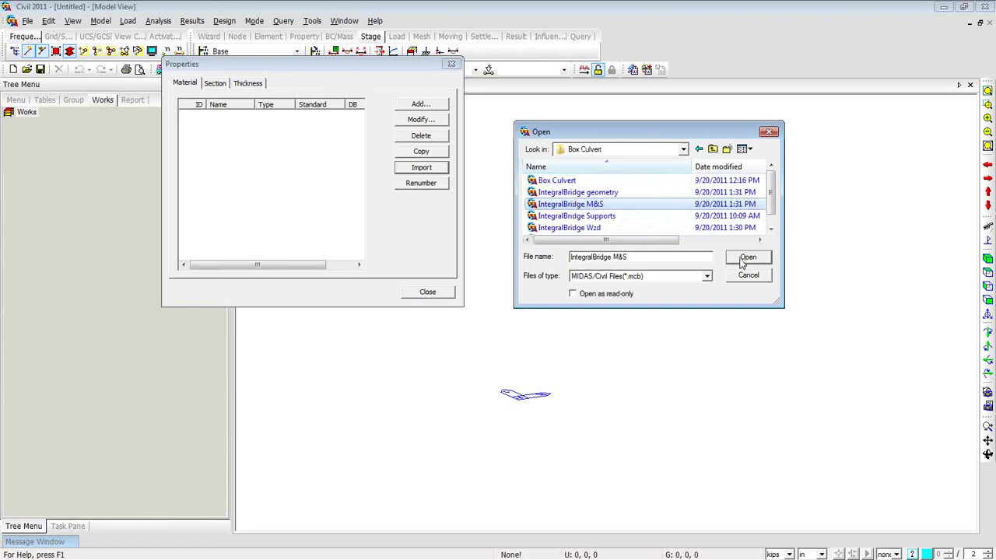
click(741, 261)
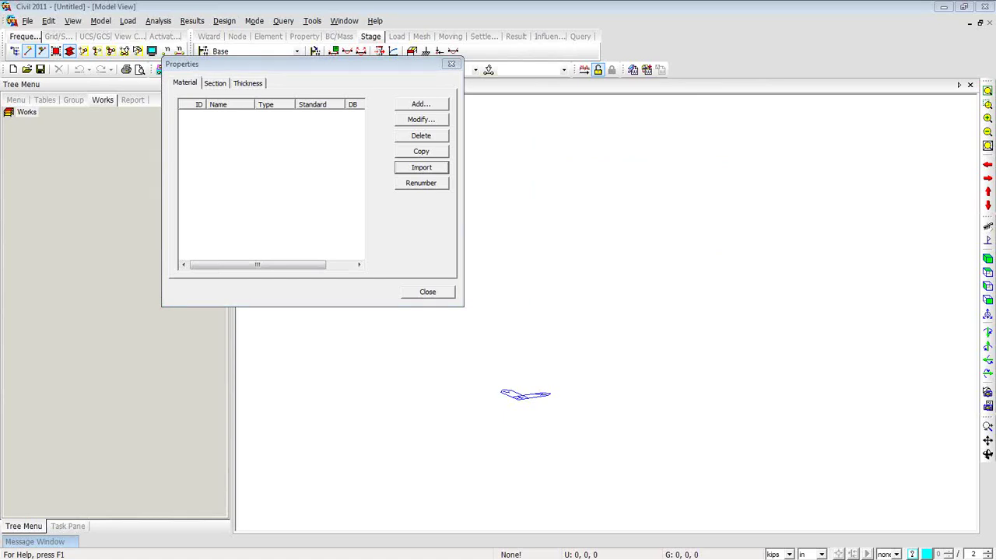
- Import the materials Grade C4500 and A709-50W with their IDs kept, and close the properties dialog
drag(402, 125, 589, 71)
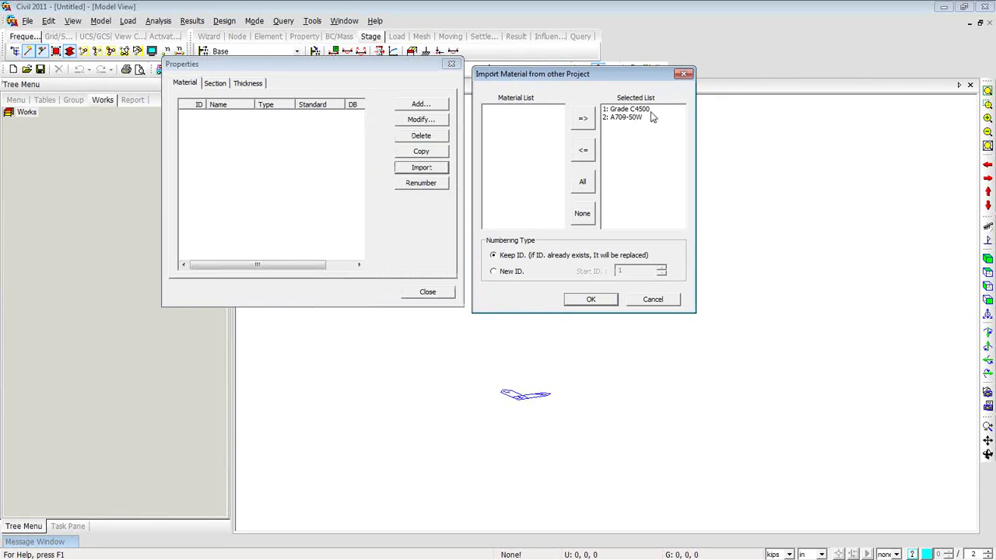
click(591, 299)
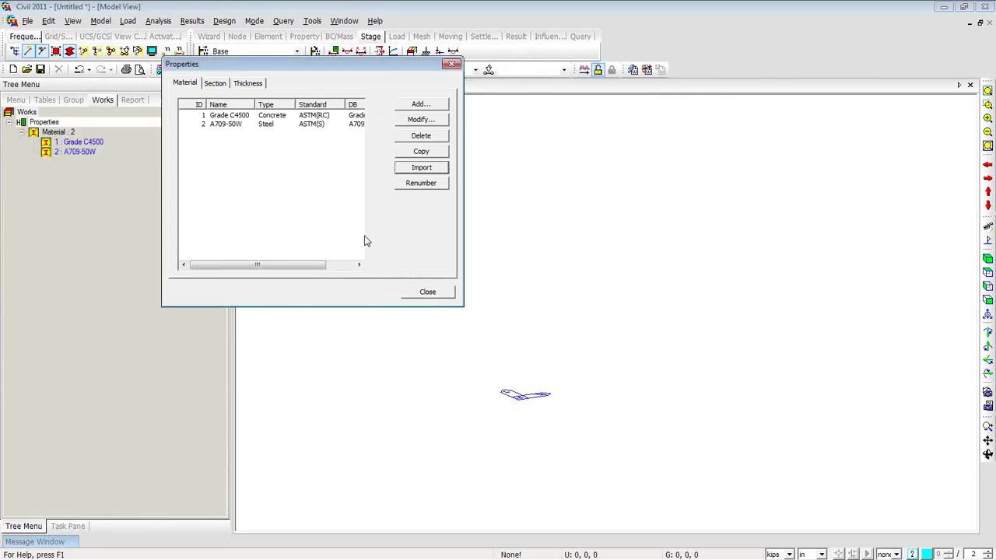
drag(318, 67, 448, 110)
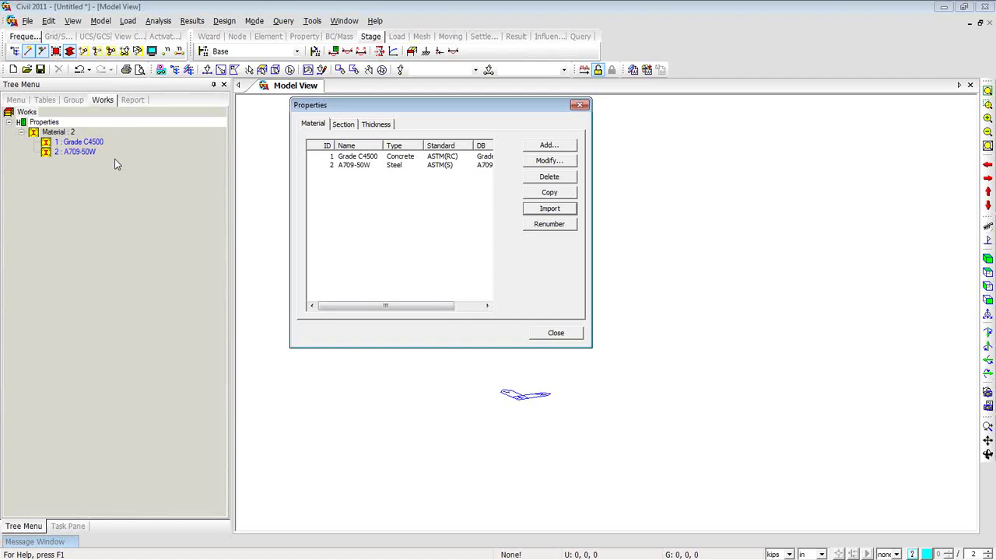
click(580, 106)
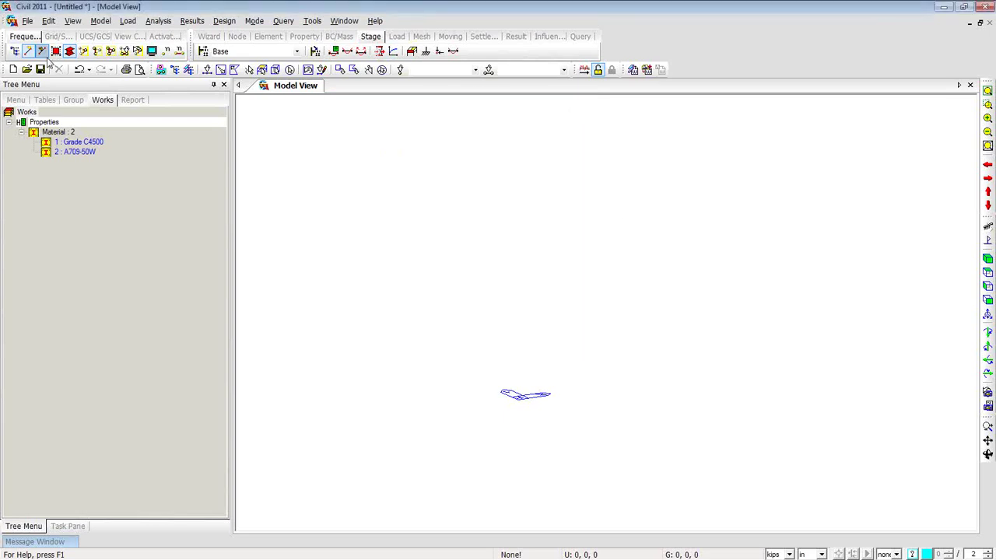
- Load the Integral abutment.wzd data into the R.C. Frame/Box Culvert wizard, and close the wizard without generating the model
click(101, 21)
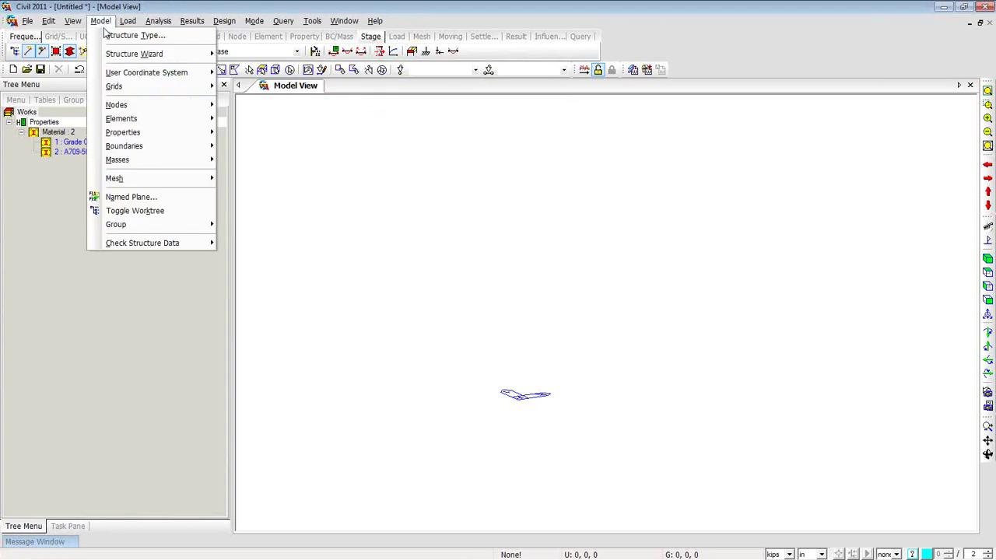
mouse_move(112, 60)
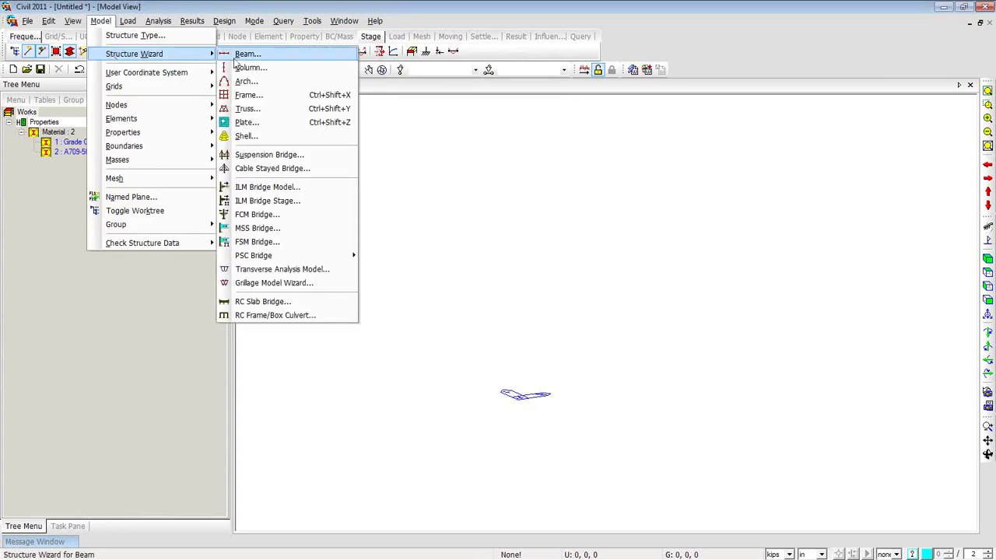
click(283, 315)
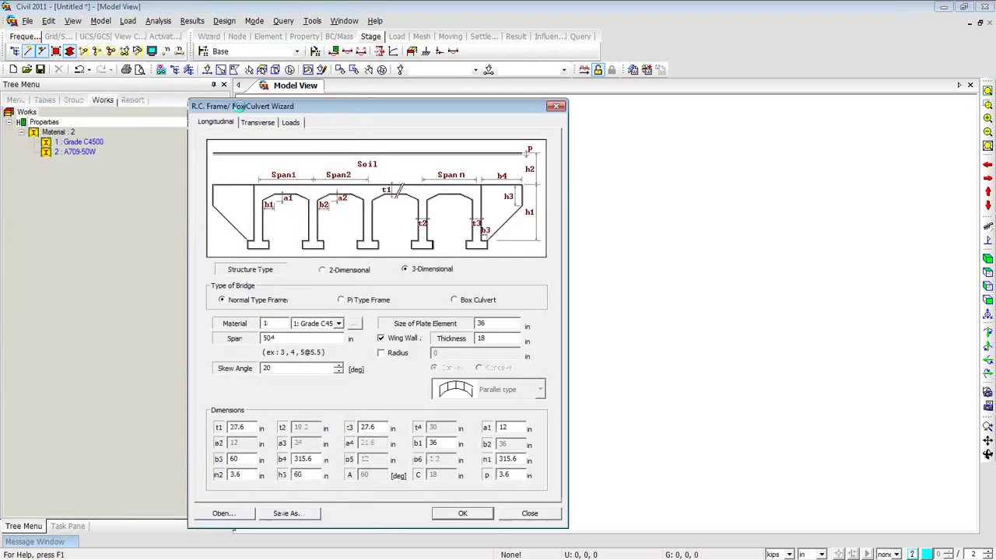
drag(229, 97, 367, 87)
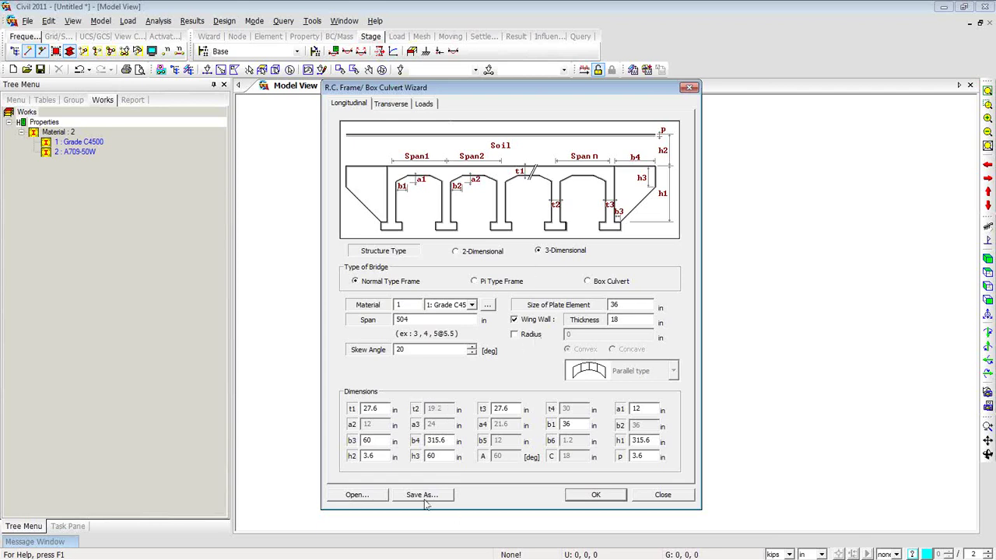
click(356, 495)
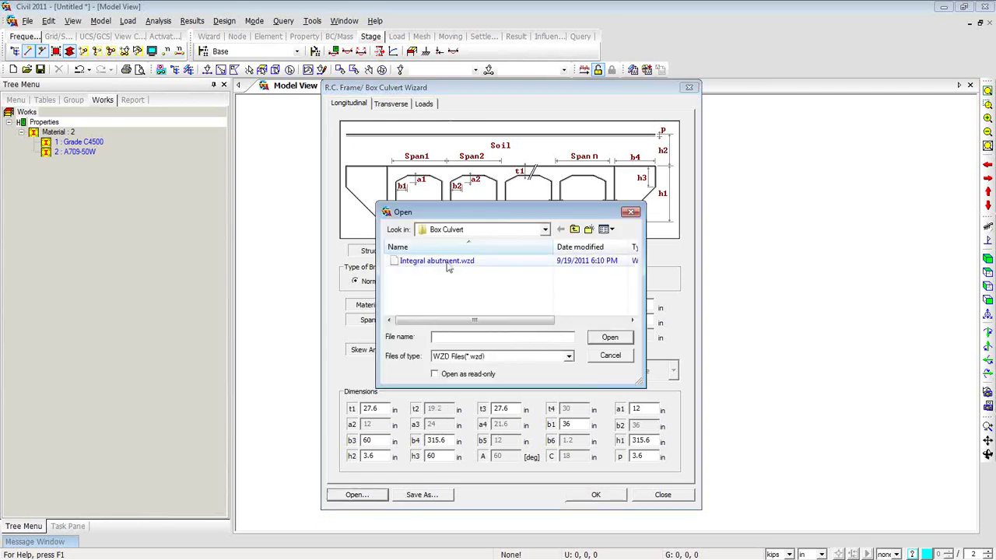
click(450, 263)
click(610, 337)
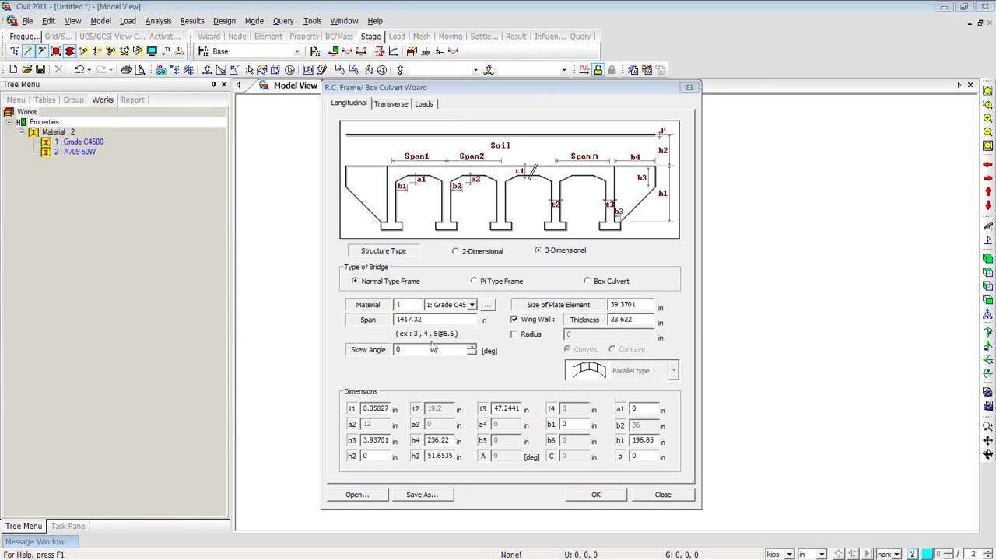
click(689, 87)
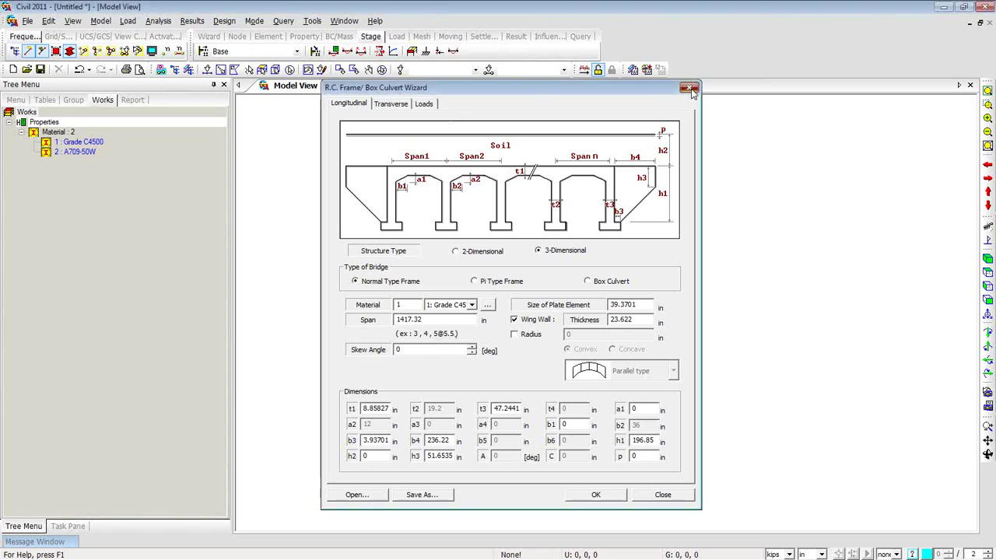
- Set the model's force unit to kN and its length unit to m
click(778, 554)
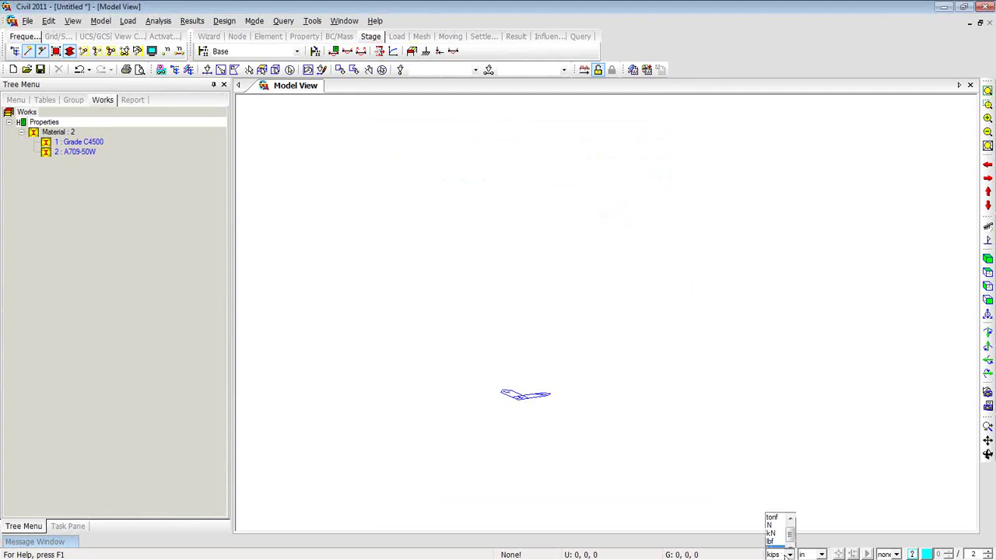
click(778, 531)
click(819, 554)
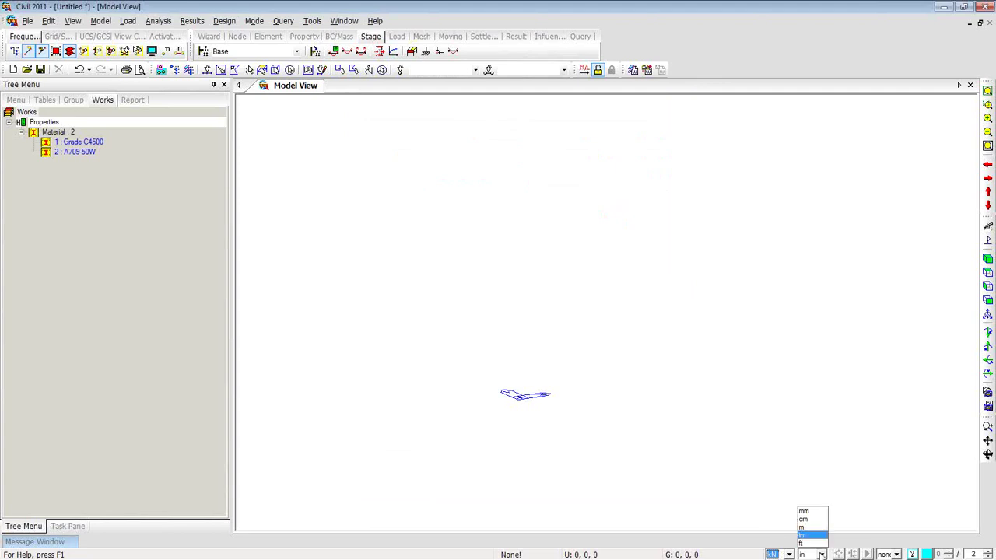
click(815, 532)
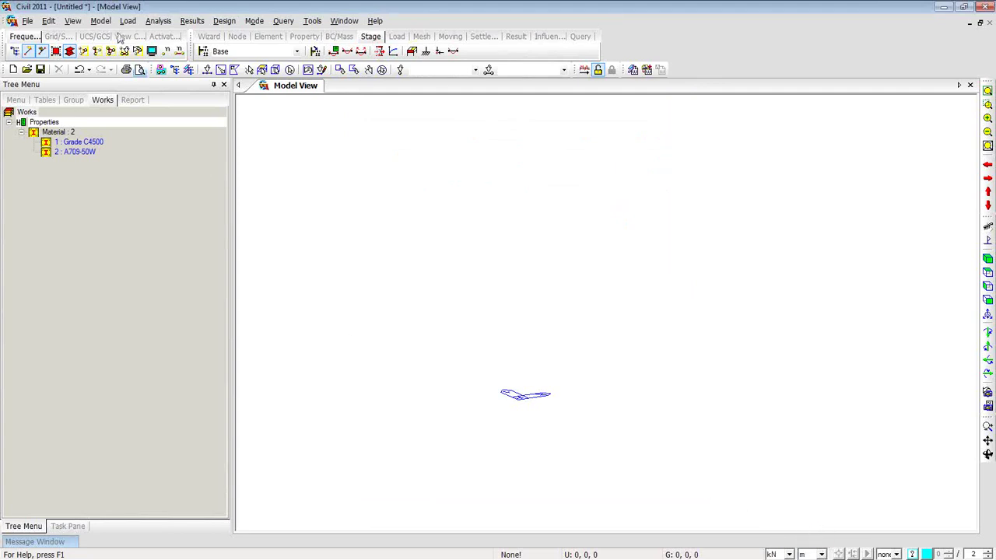
- Reopen the R.C. Frame/Box Culvert wizard and load the Integral abutment.wzd data into it
click(101, 20)
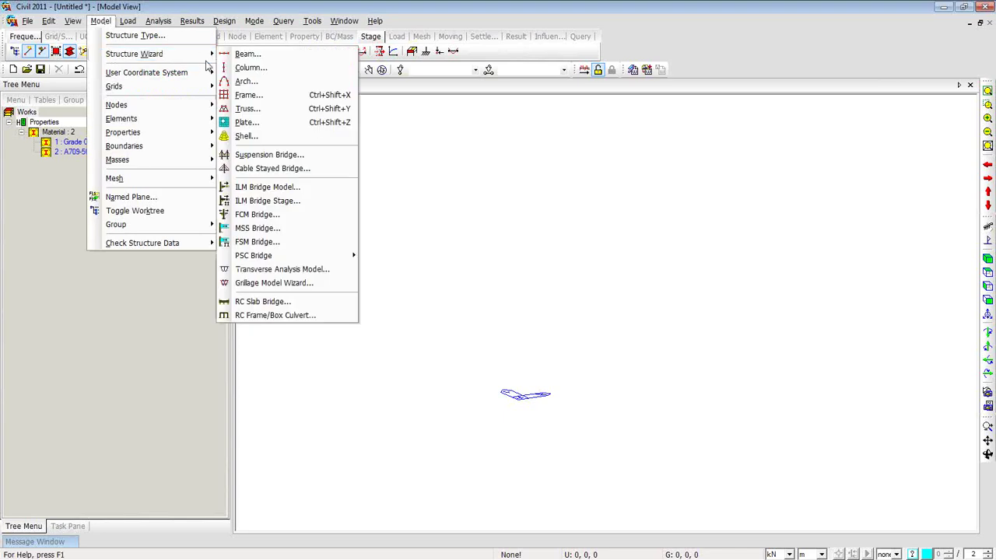
click(282, 315)
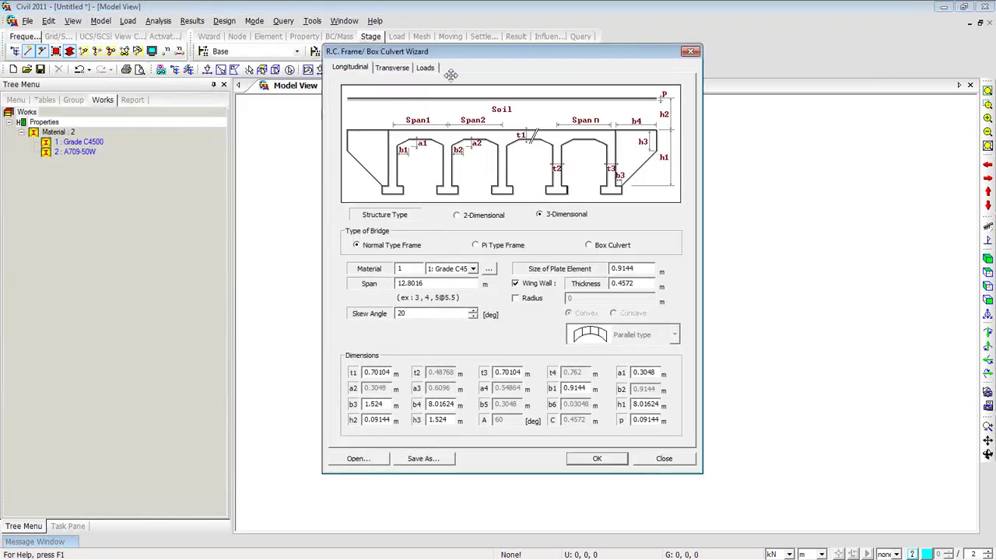
click(358, 458)
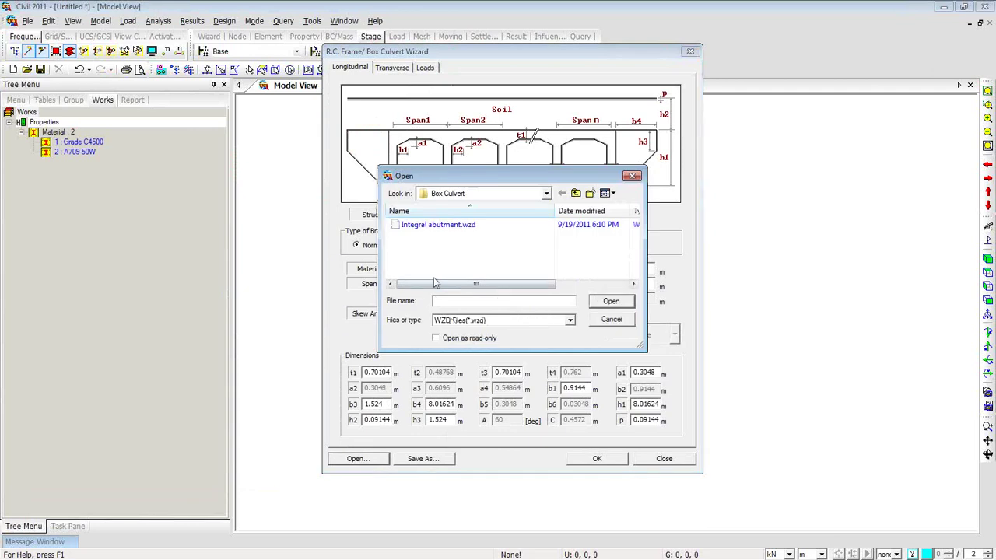
click(438, 225)
double_click(450, 225)
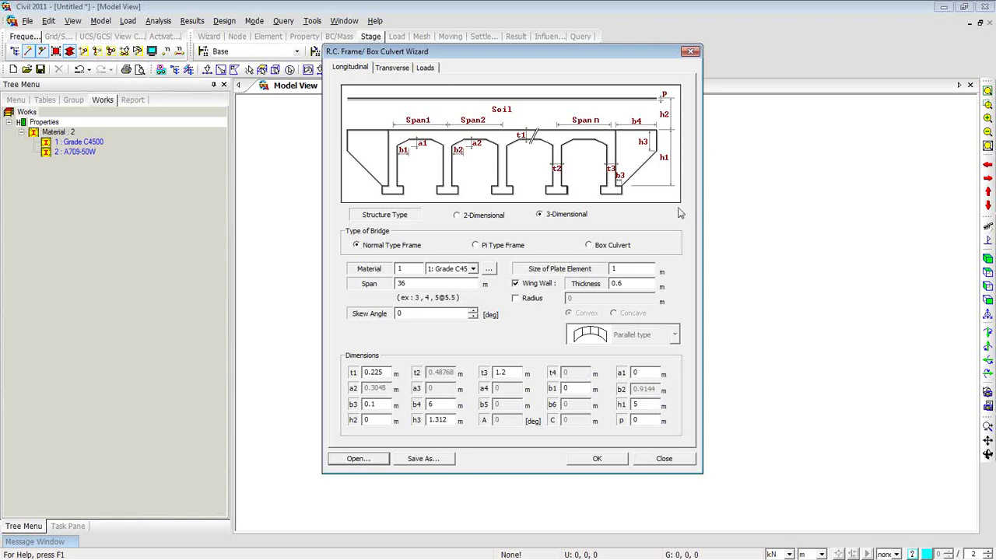
- Define AASHTO LRFD as the moving load code in the wizard's load settings, and generate the integral abutment bridge model
click(388, 69)
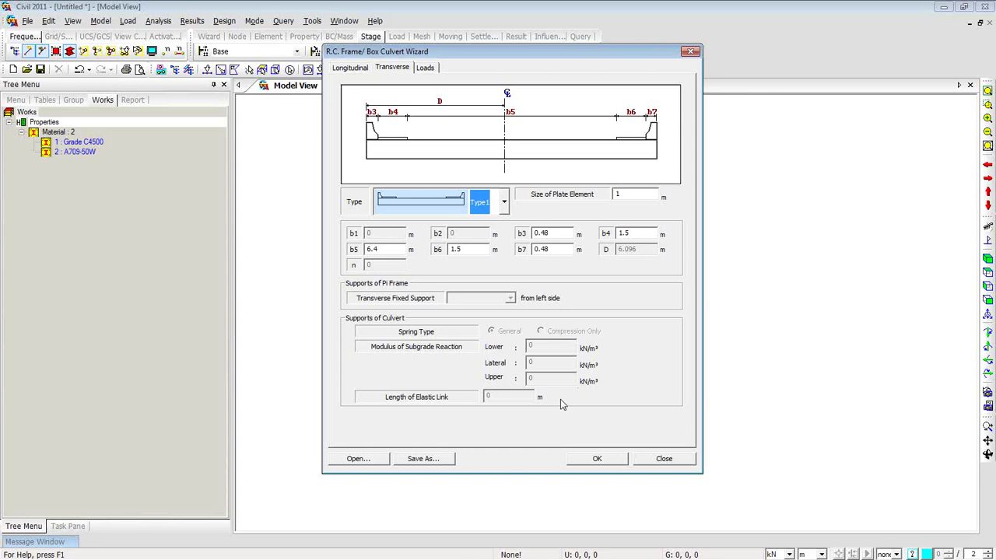
click(425, 69)
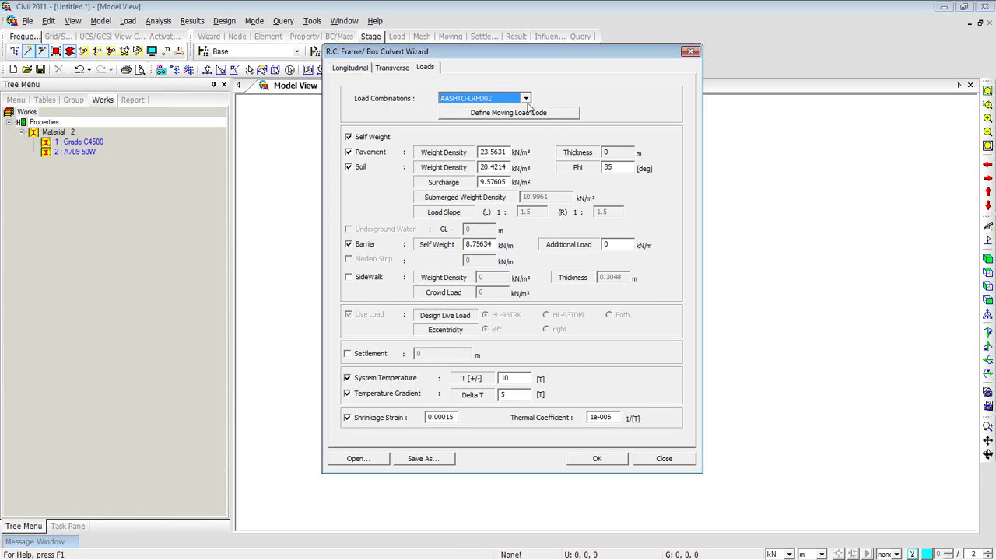
click(482, 112)
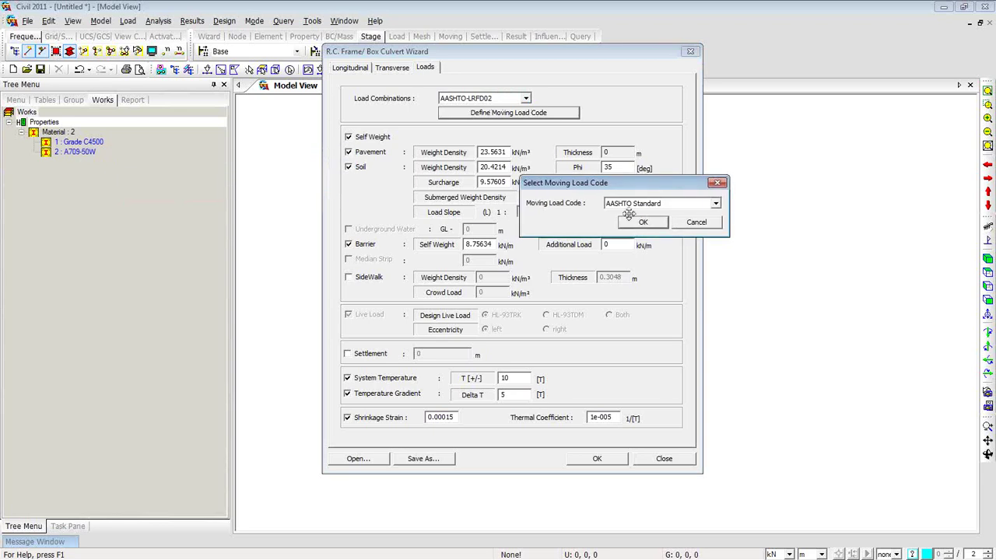
click(652, 204)
click(646, 228)
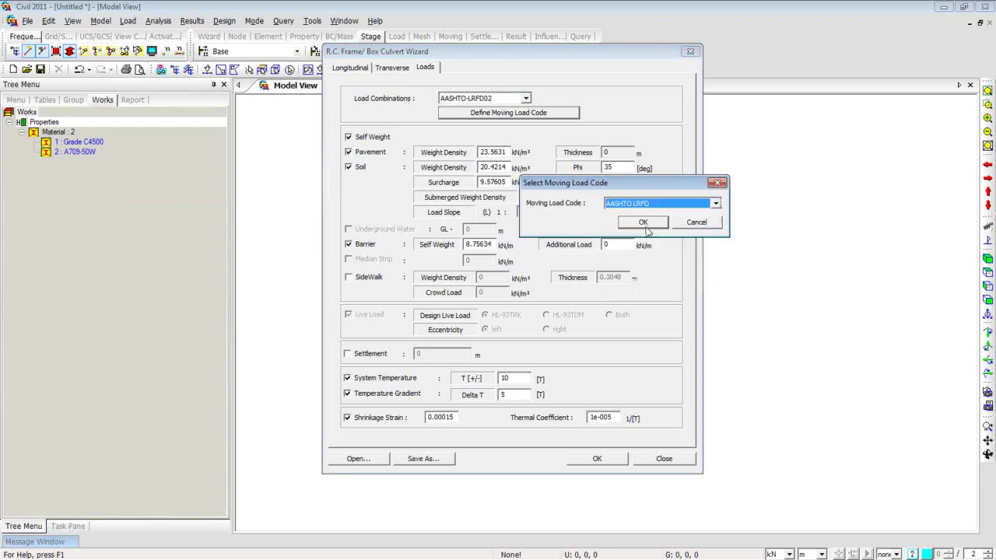
click(645, 225)
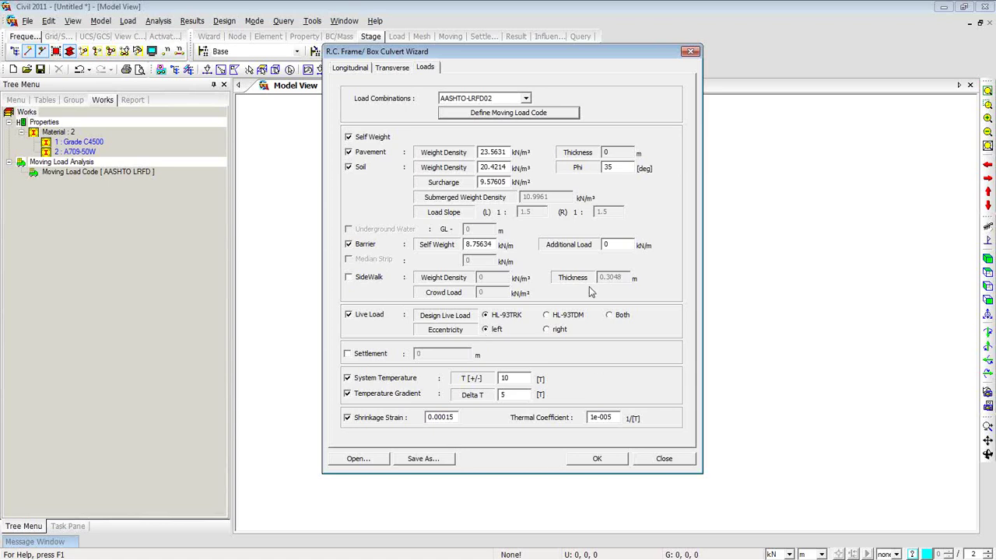
click(597, 459)
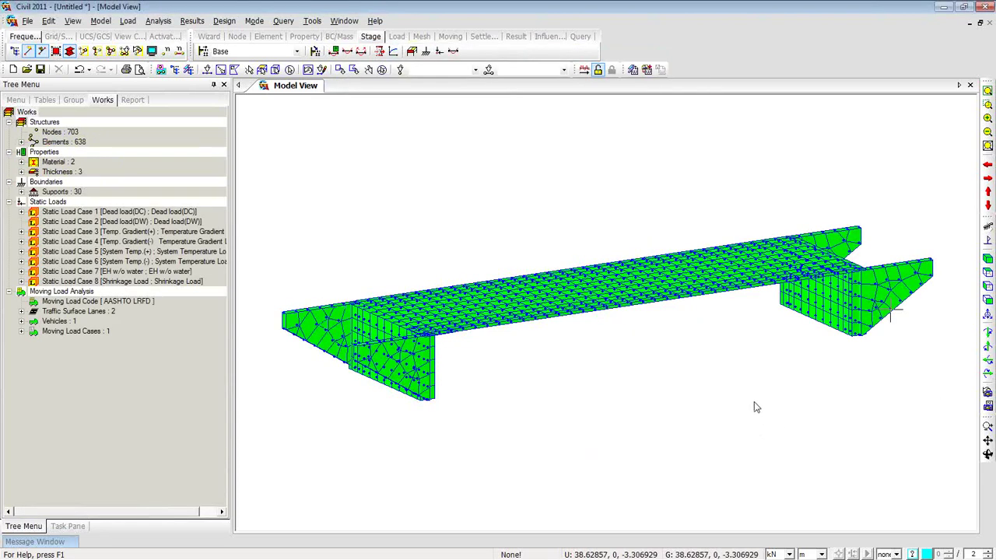
- Turn off the display of nodes in the generated bridge model
ctrl+middle_drag(695, 422, 546, 390)
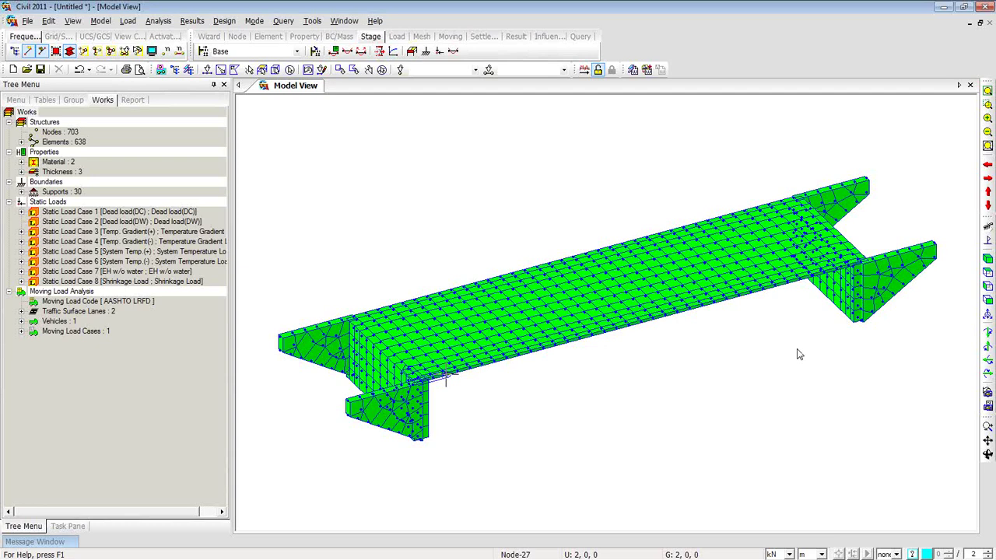
click(152, 51)
click(407, 211)
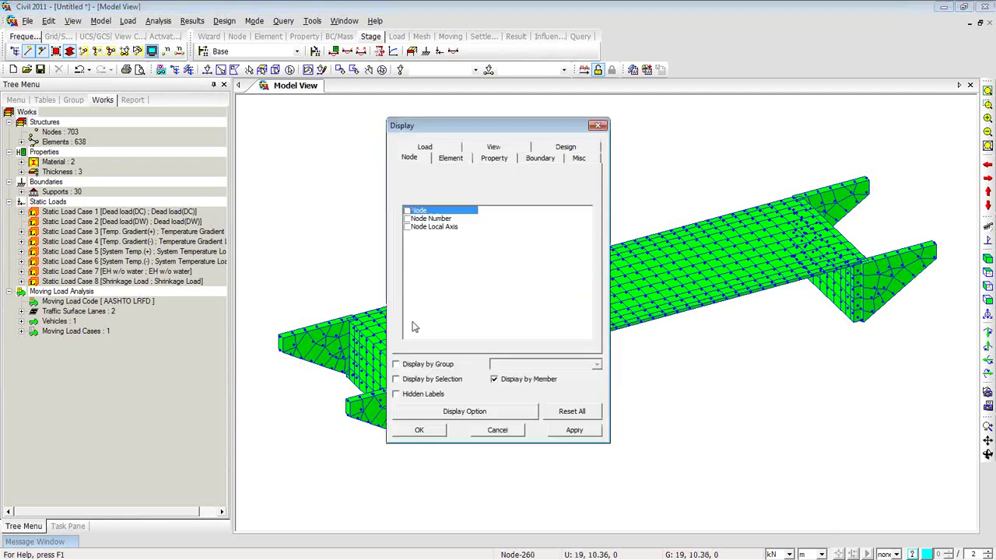
click(417, 431)
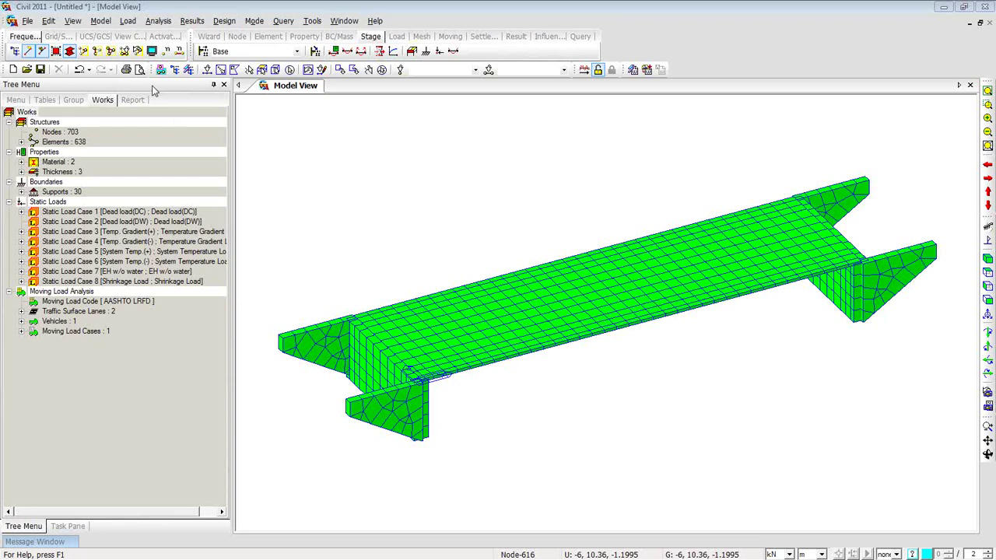
- Reopen the R.C. Frame/Box Culvert wizard and review its longitudinal data and Type1 transverse cross-section dimensions
click(100, 21)
mouse_move(117, 56)
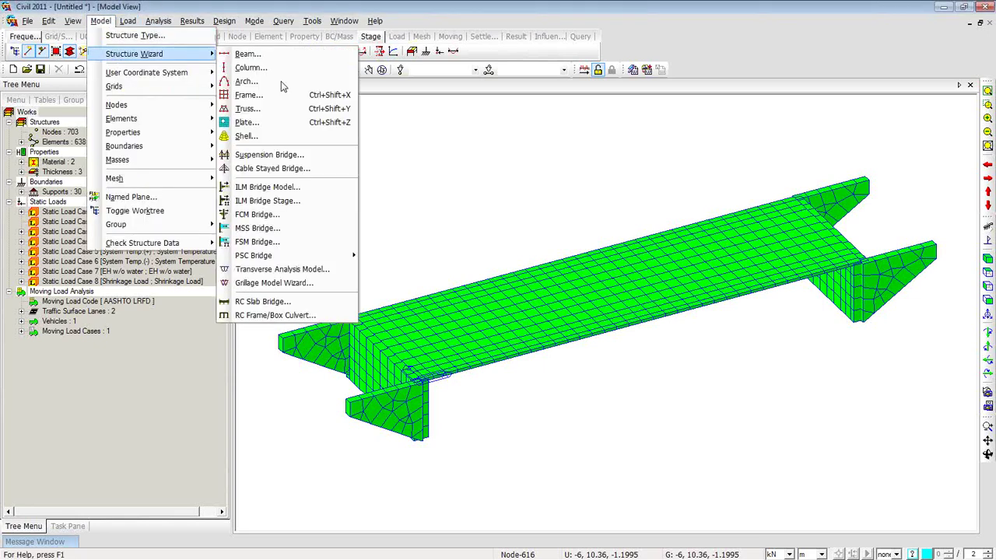
click(282, 316)
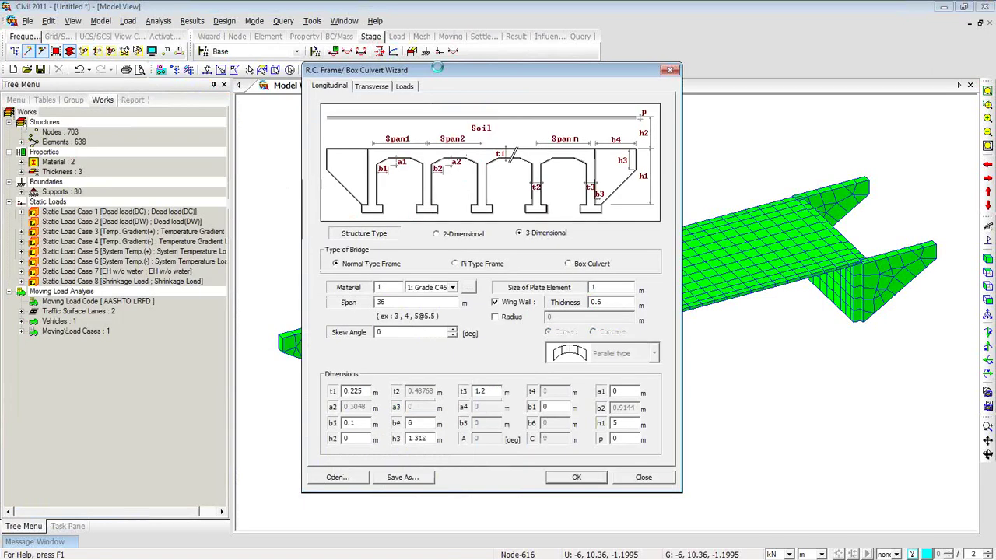
drag(438, 69, 429, 56)
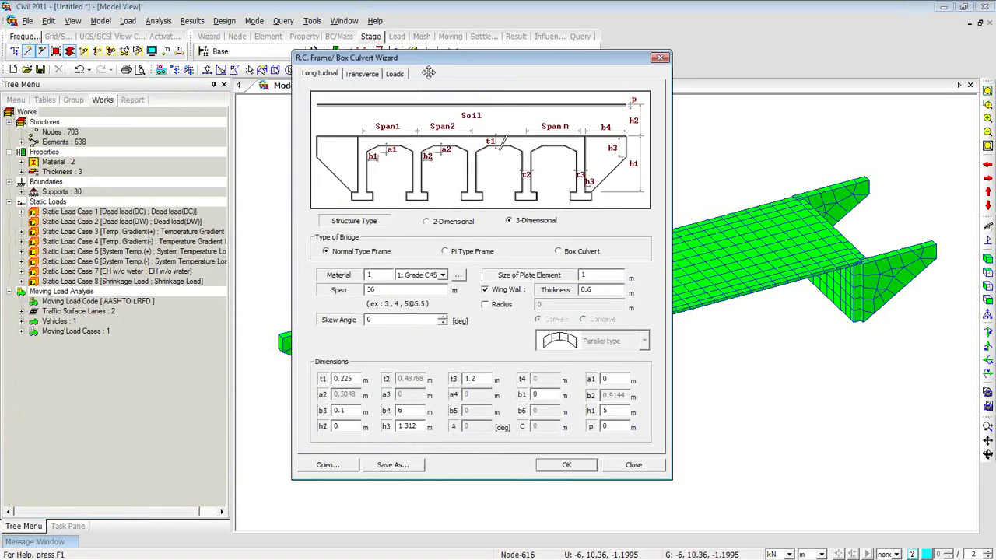
click(364, 78)
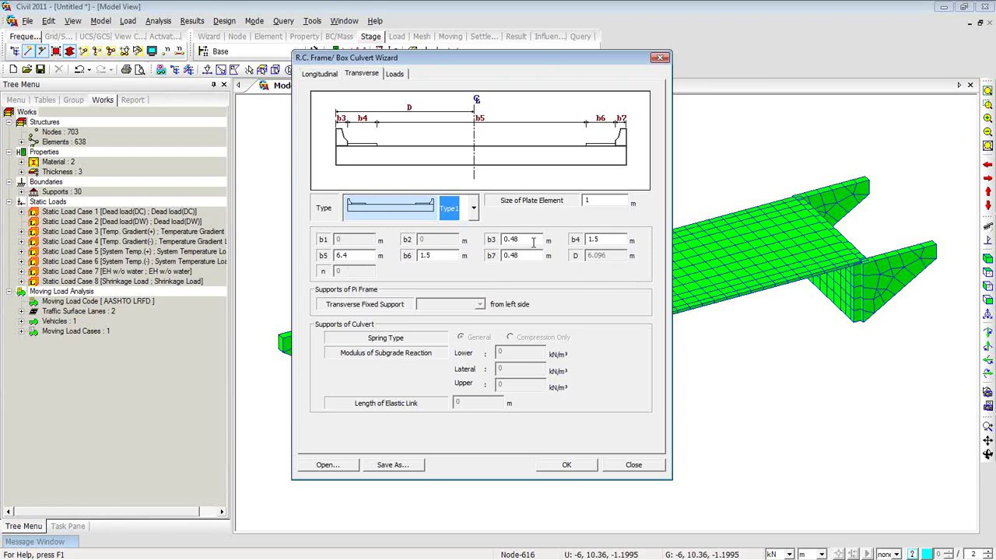
click(600, 240)
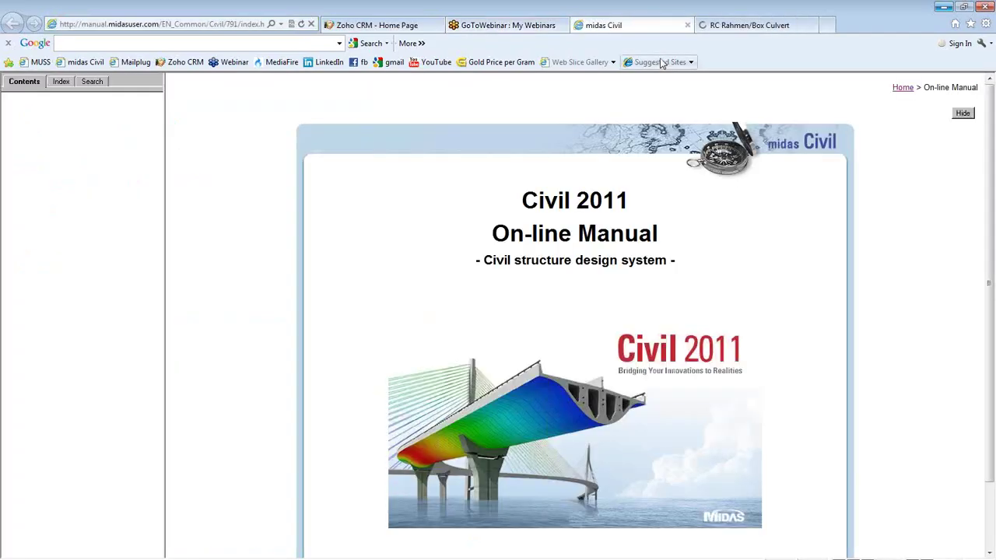
- Examine the wizard input descriptions on the online manual's RC Frame/Box Culvert page, and return to Civil 2011 to close the wizard
click(731, 27)
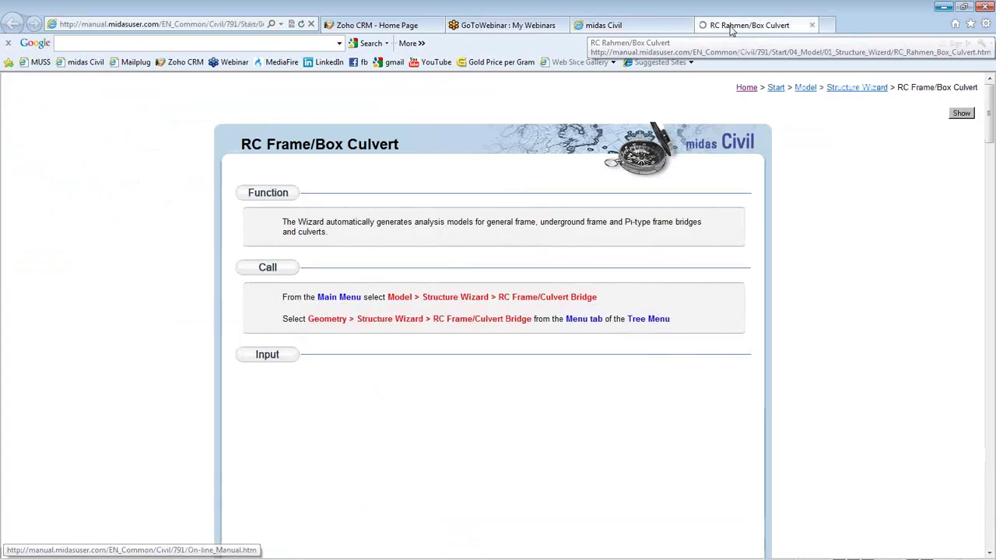
scroll(484, 212, down, 5)
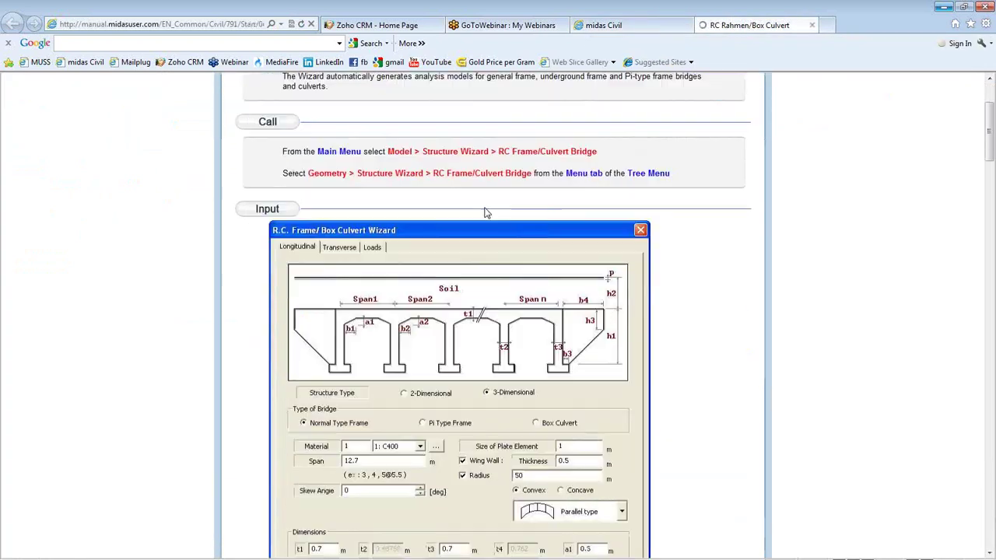
scroll(484, 211, down, 2)
scroll(484, 214, down, 10)
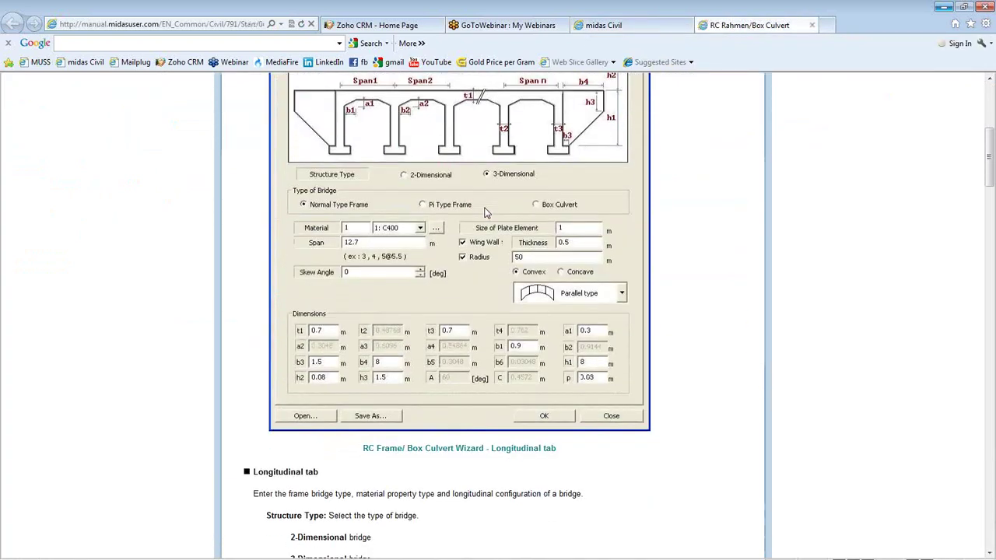
scroll(484, 223, down, 20)
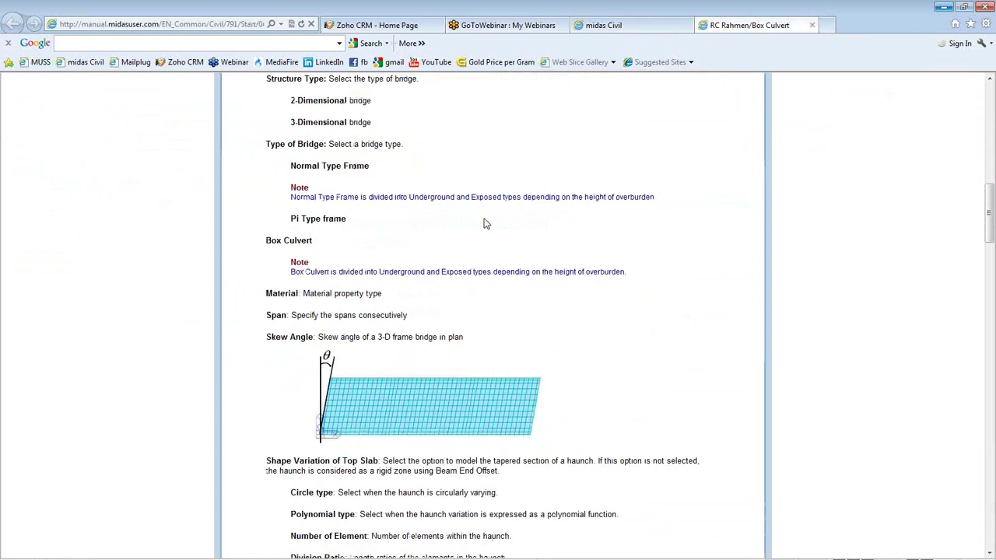
scroll(483, 231, down, 2)
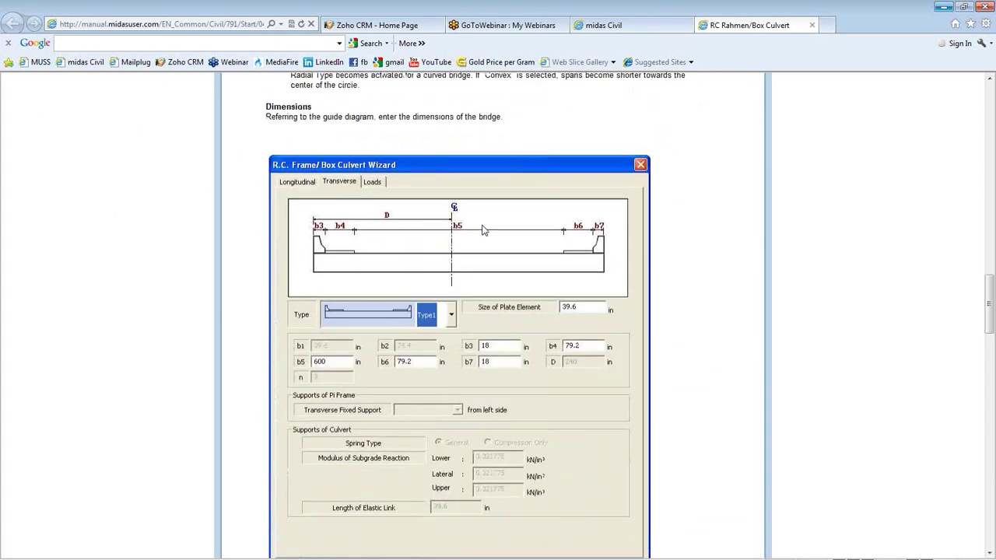
scroll(483, 231, down, 10)
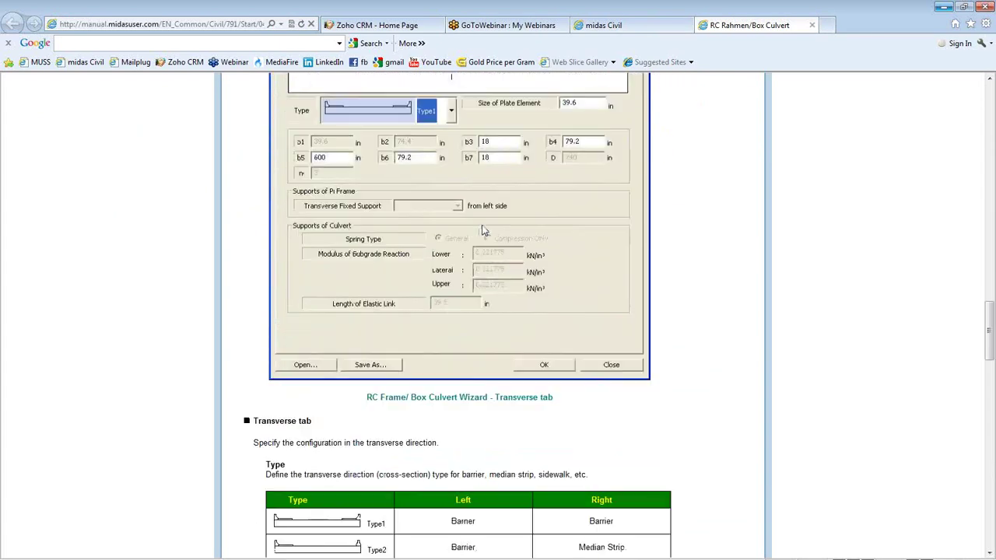
scroll(482, 230, down, 4)
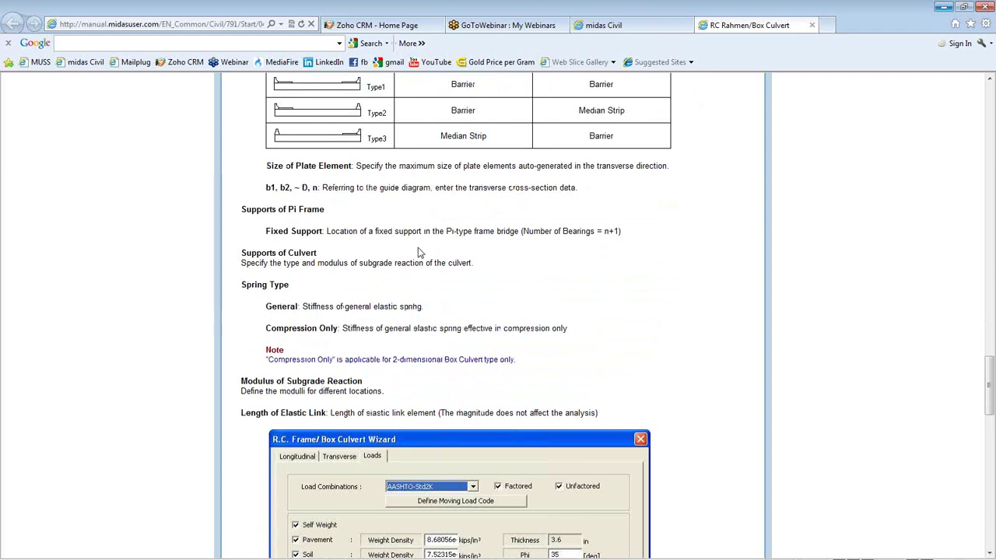
scroll(414, 250, down, 10)
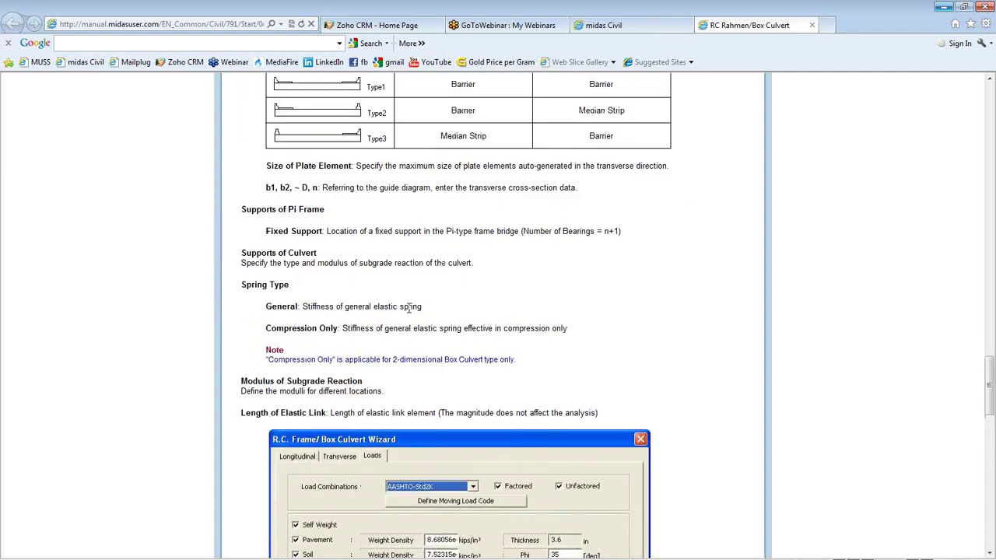
scroll(410, 308, up, 15)
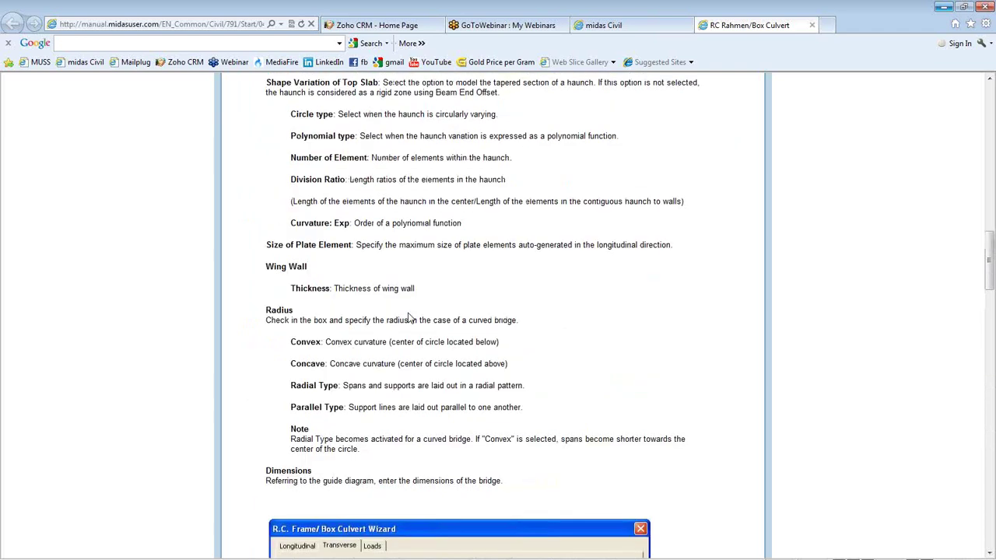
scroll(408, 312, up, 10)
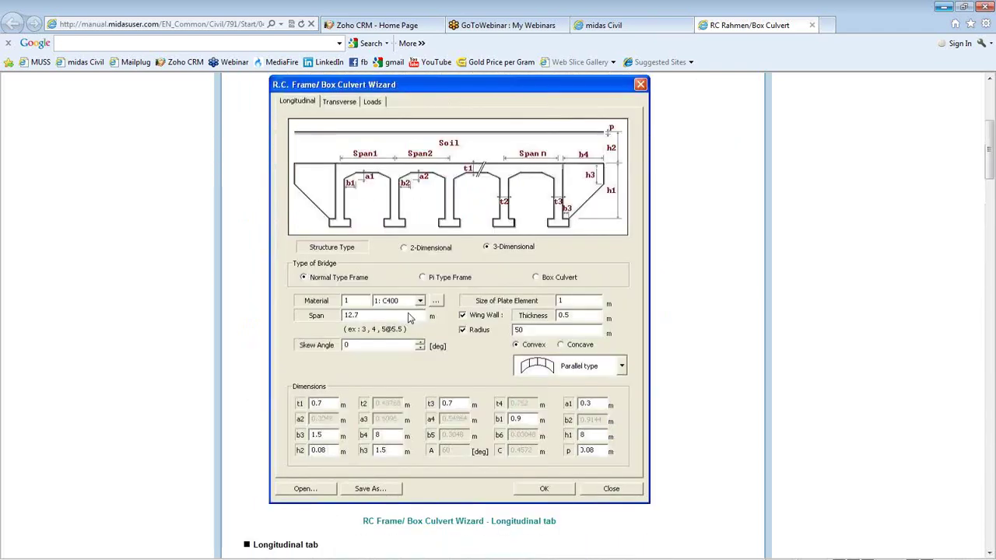
scroll(410, 317, up, 5)
scroll(387, 278, down, 3)
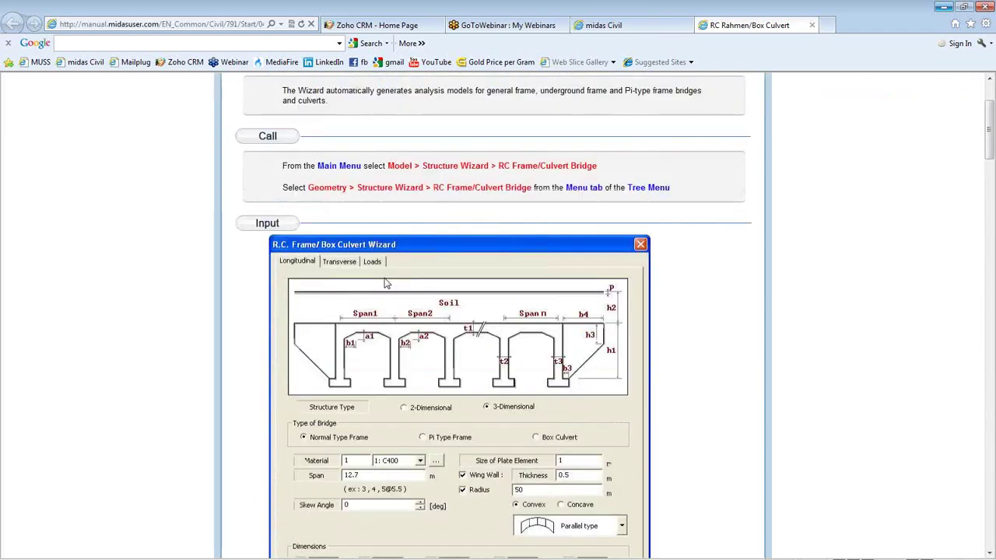
scroll(369, 281, down, 5)
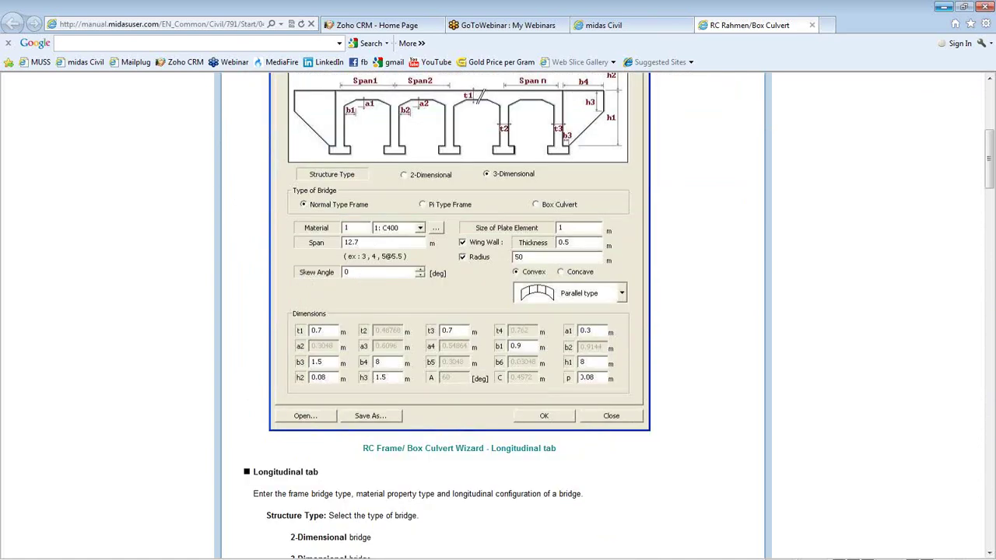
key(alt+Tab)
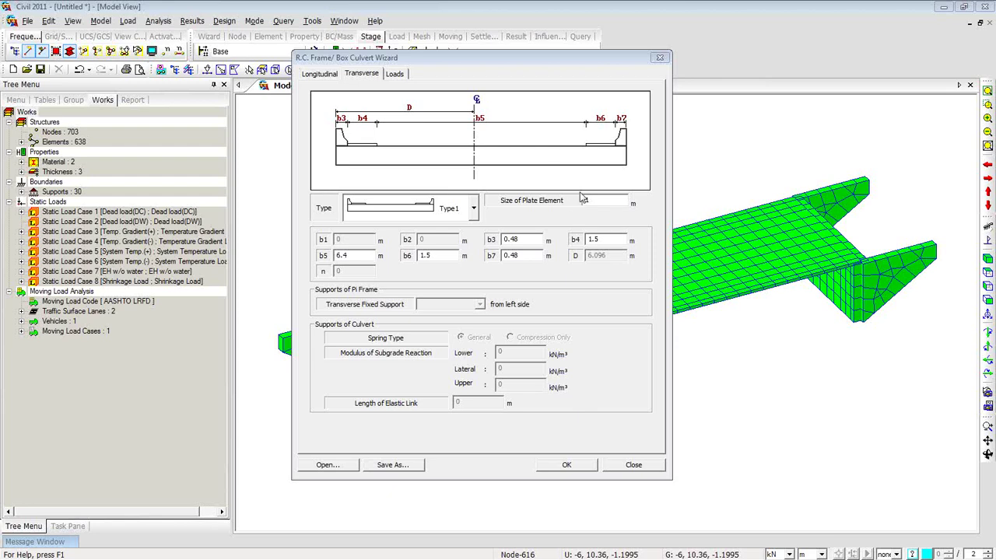
click(658, 60)
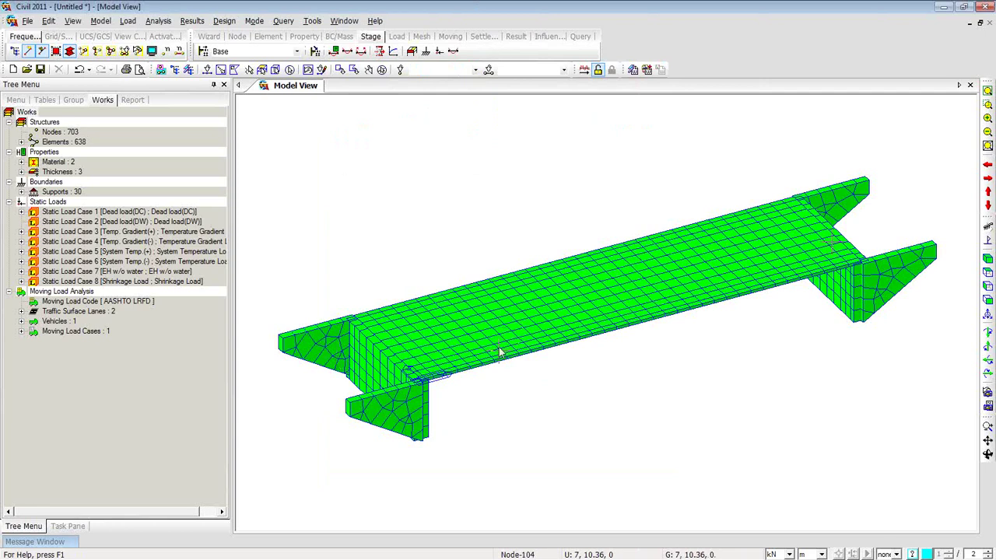
right_click(296, 138)
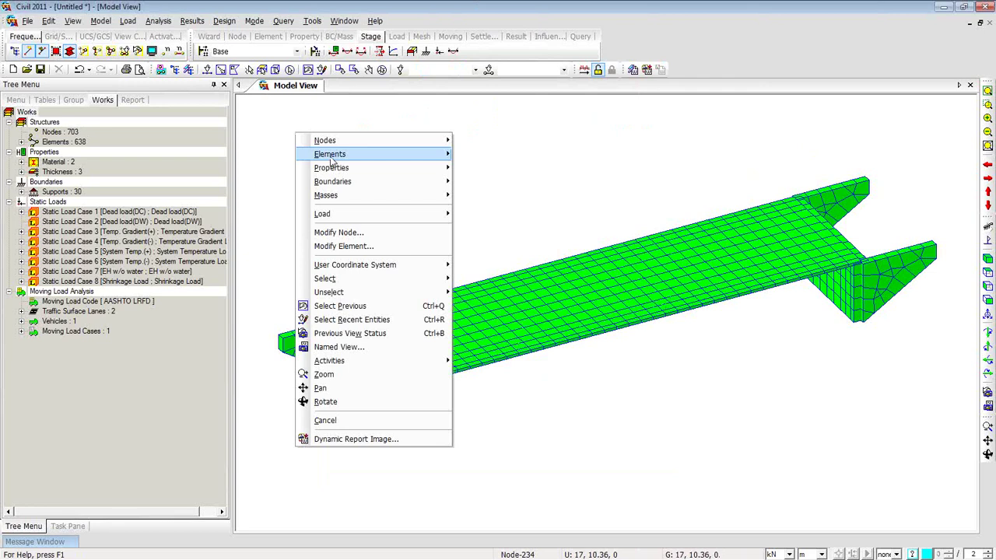
mouse_move(346, 154)
click(525, 155)
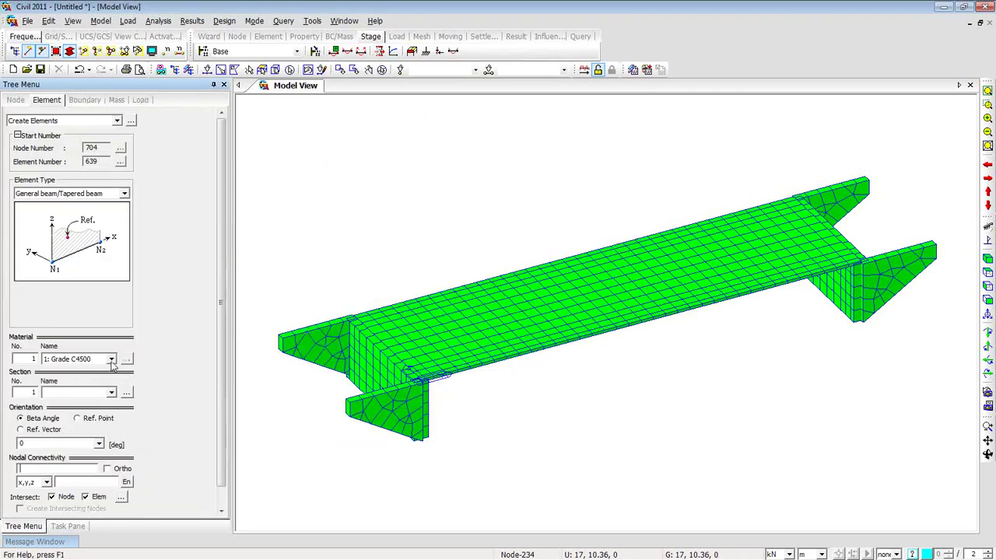
click(112, 393)
click(113, 397)
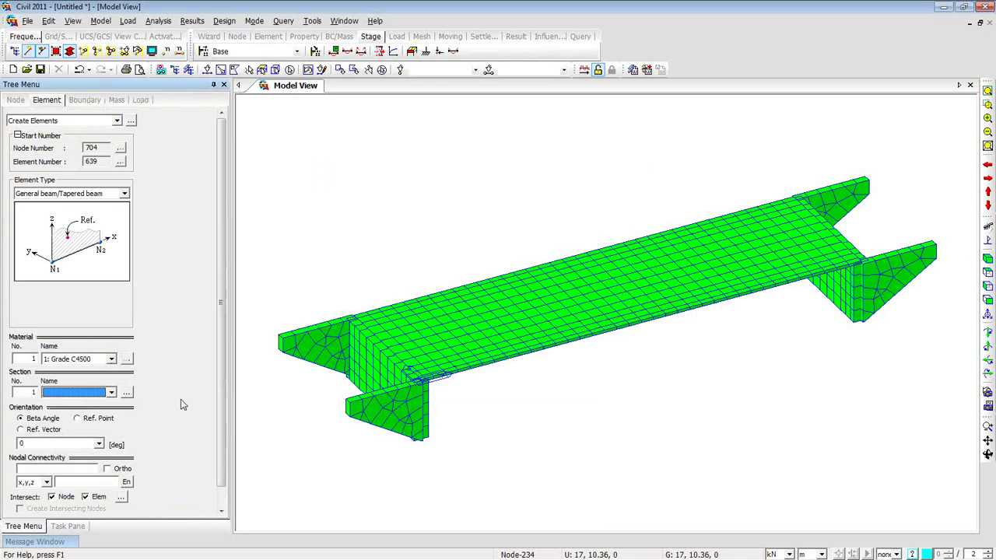
scroll(212, 409, down, 1)
click(119, 506)
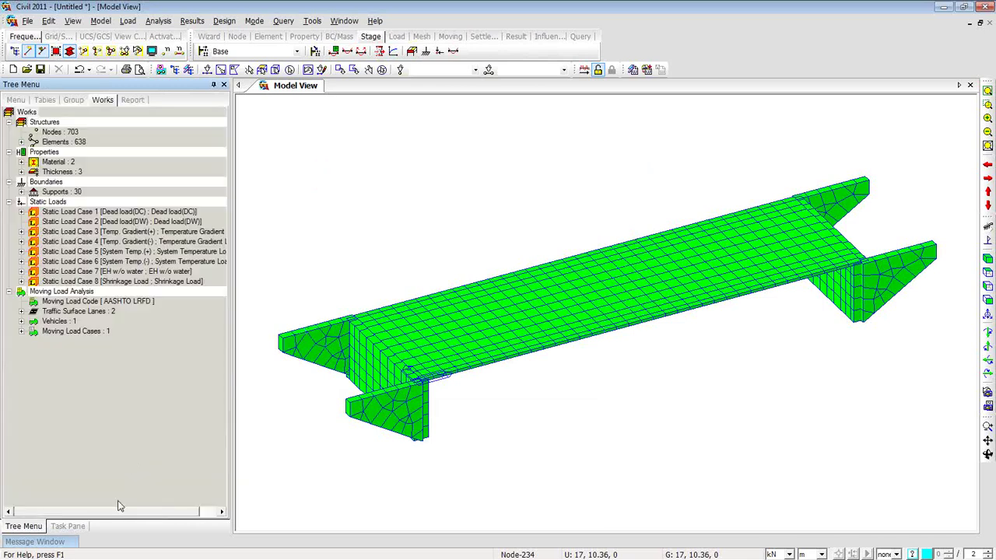
- Check the model's defined materials and thicknesses, and open the IntegralBridge M&S file from the Box Culvert folder
click(21, 162)
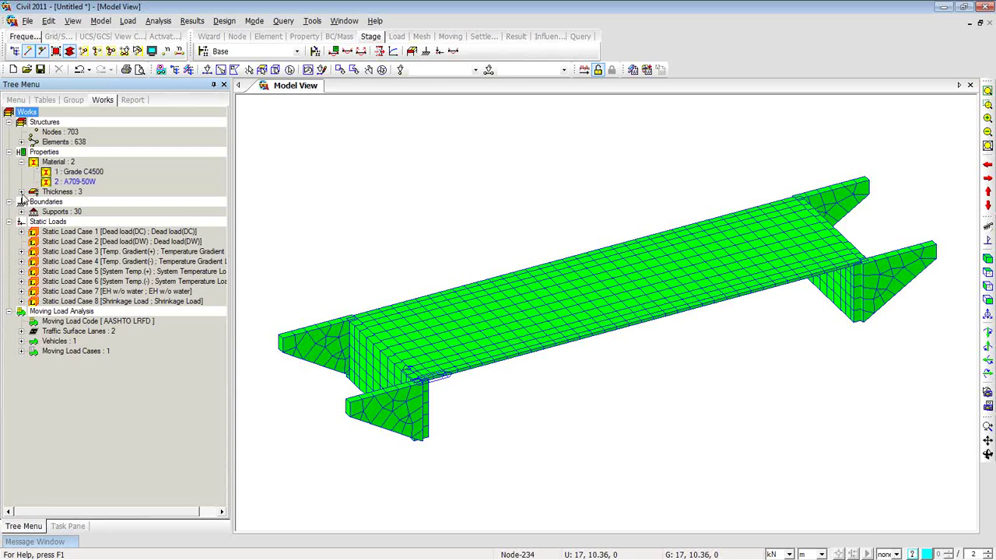
click(21, 192)
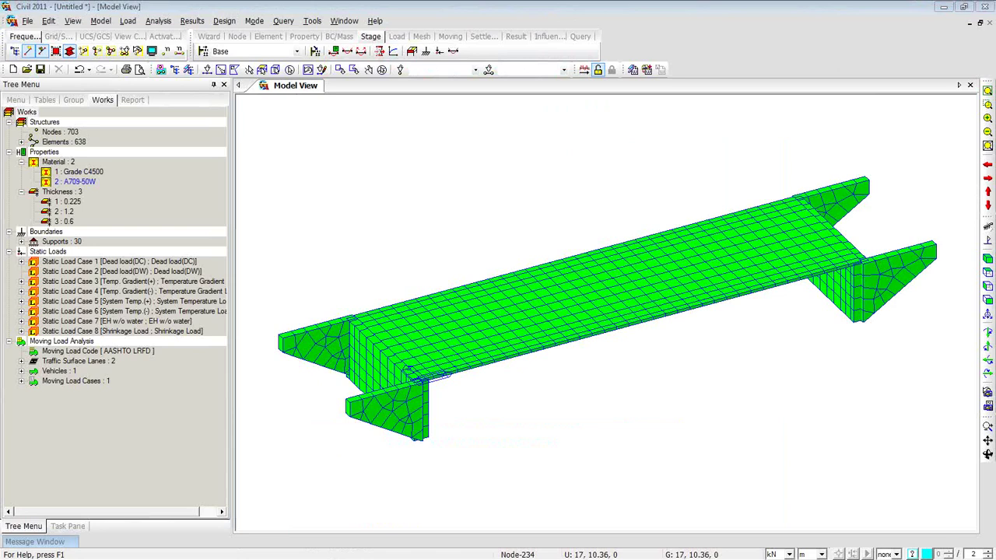
click(26, 69)
click(445, 279)
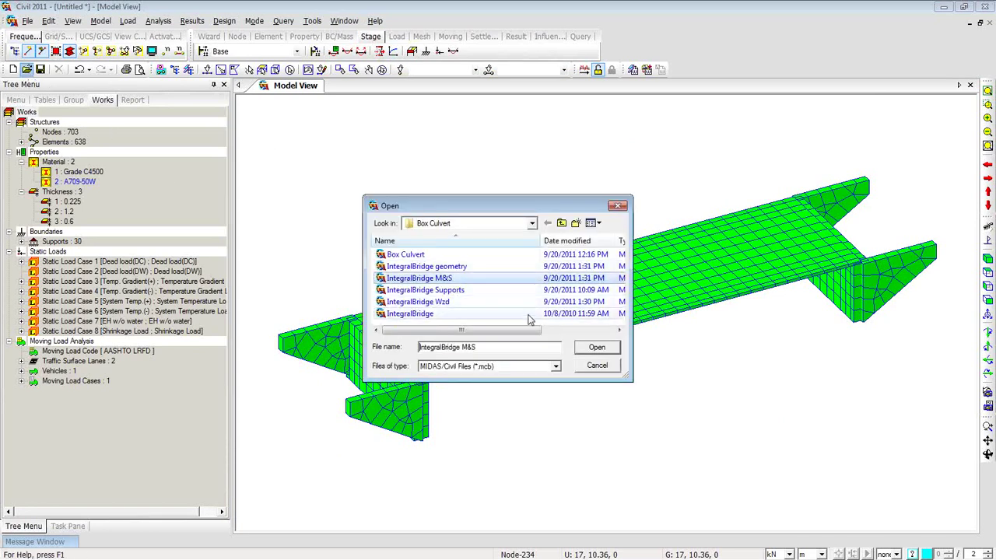
double_click(436, 314)
click(515, 315)
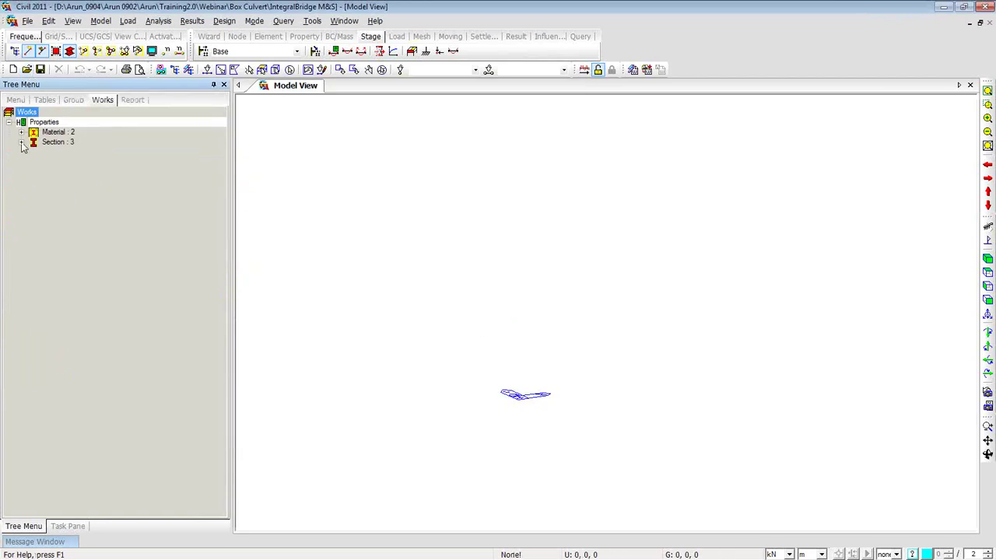
- Review the defined sections and the PSC-I dimensions and offset of the Bulb Tee section
click(22, 143)
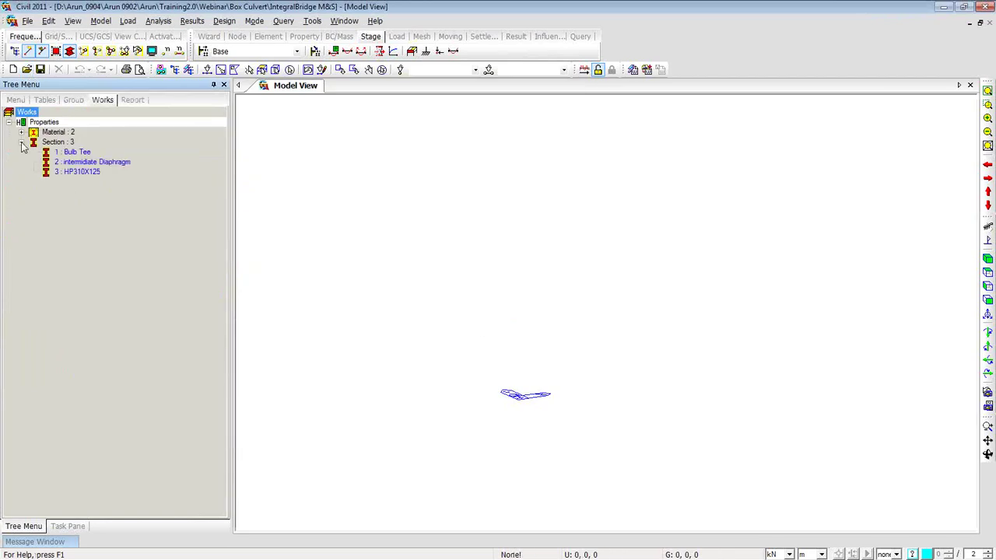
click(74, 164)
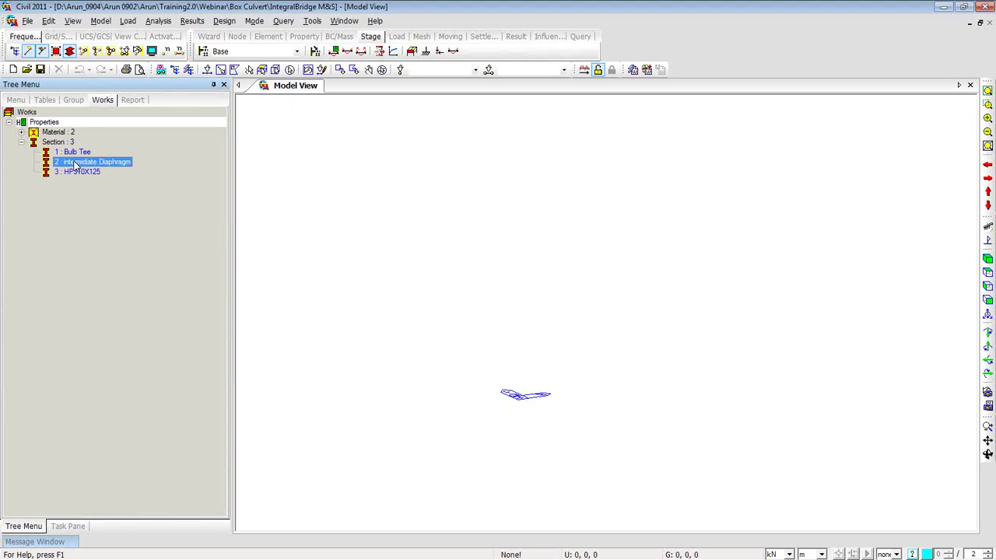
click(76, 152)
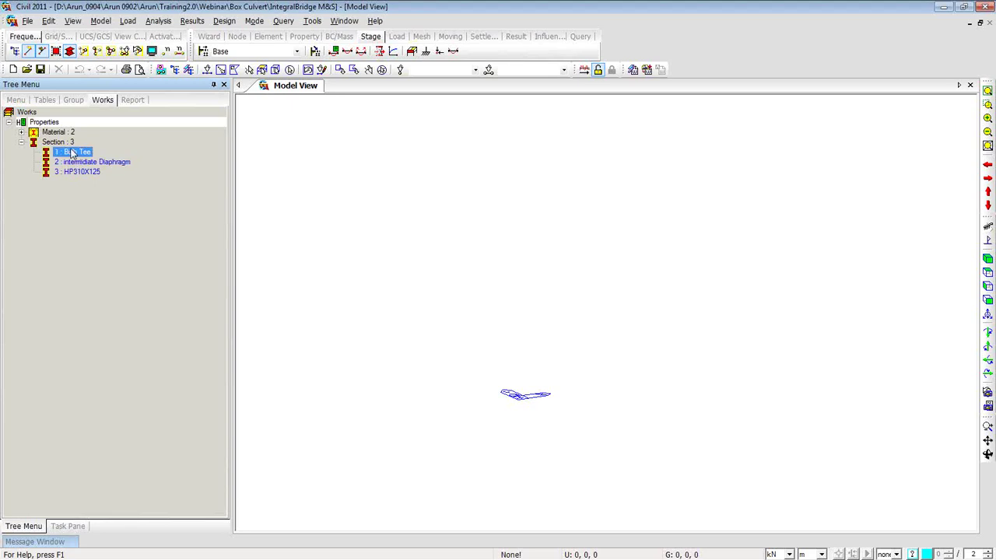
right_click(72, 152)
click(106, 314)
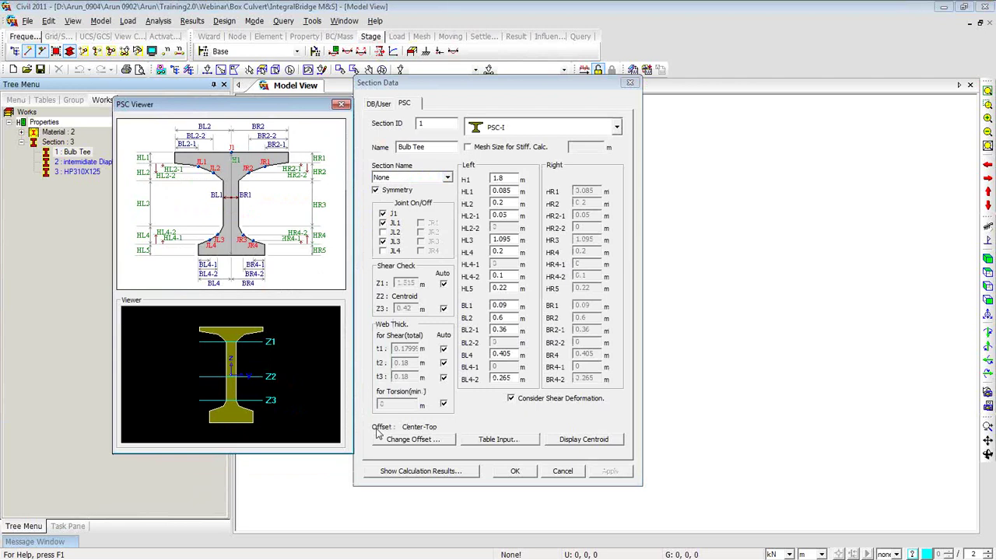
click(630, 84)
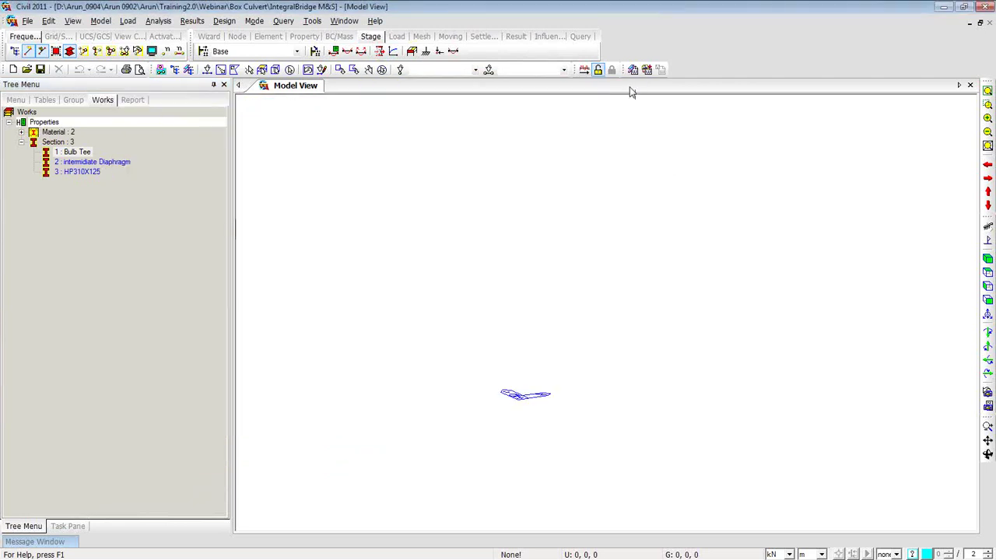
- Load the saved Integral abutment.wzd data into the R.C. Frame/Box Culvert wizard
click(113, 23)
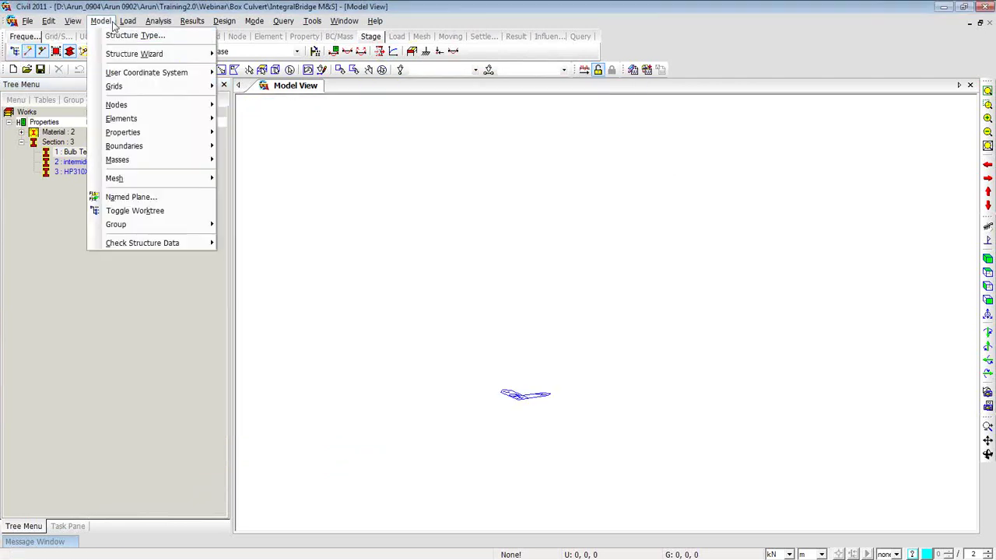
mouse_move(121, 56)
click(318, 316)
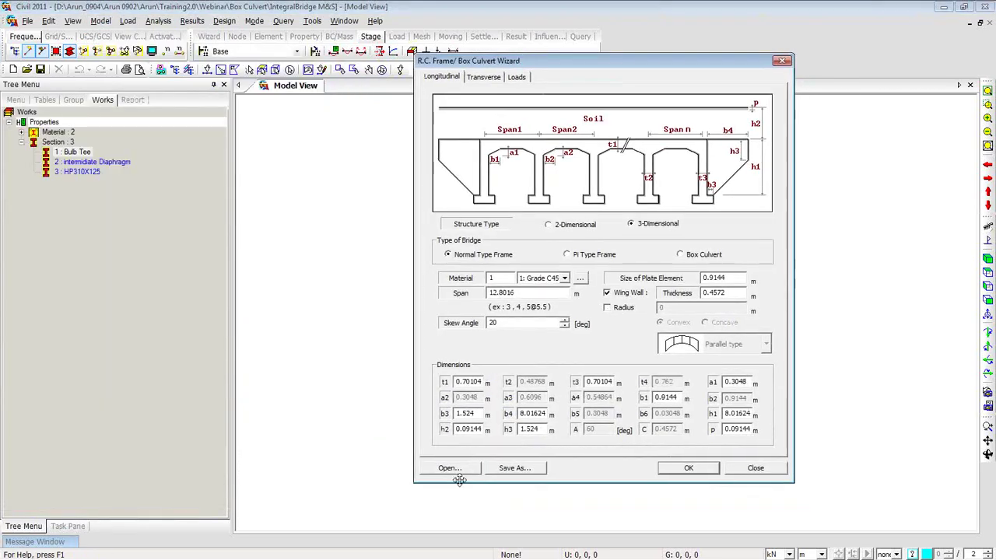
click(455, 469)
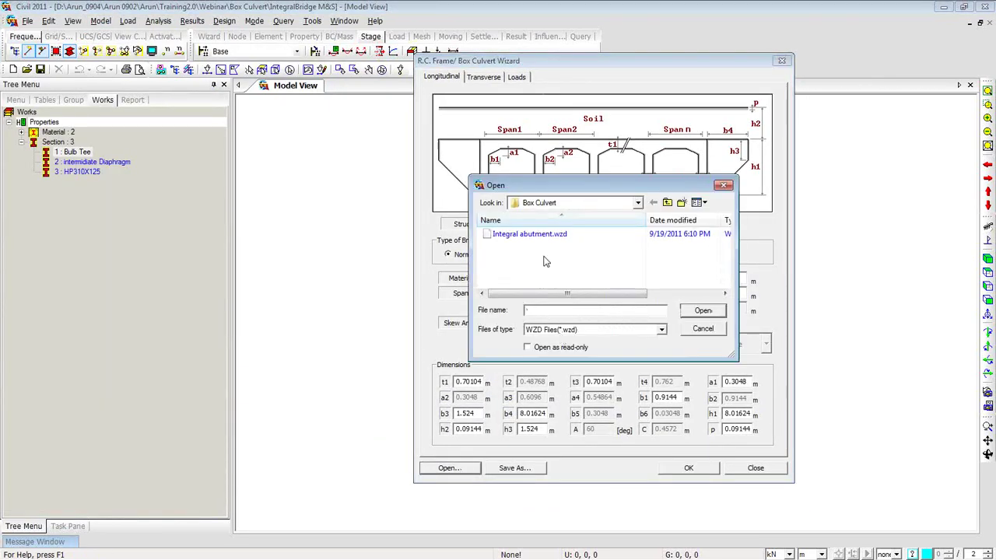
click(542, 235)
click(703, 312)
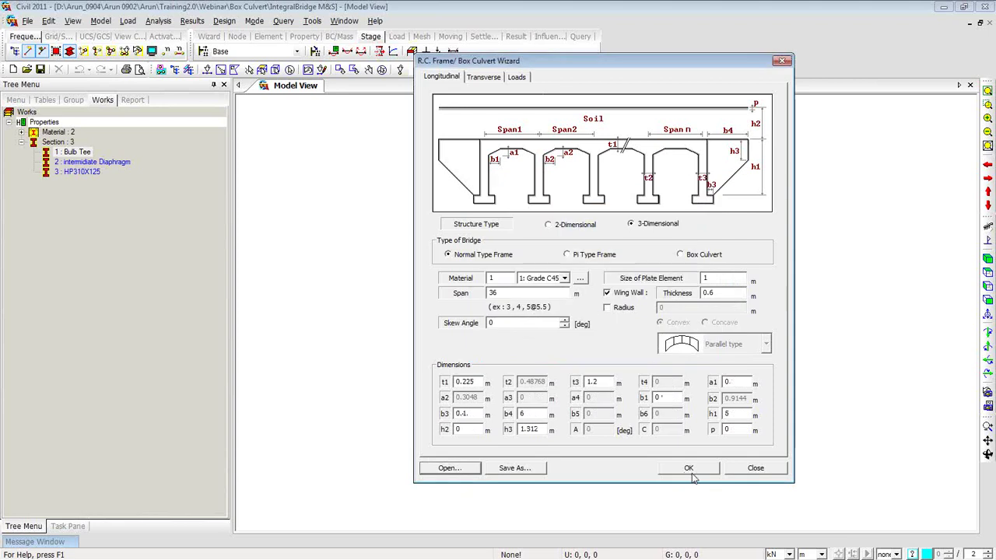
- Define AASHTO LRFD as the moving load code in the wizard's loads, and generate the bridge model
click(516, 77)
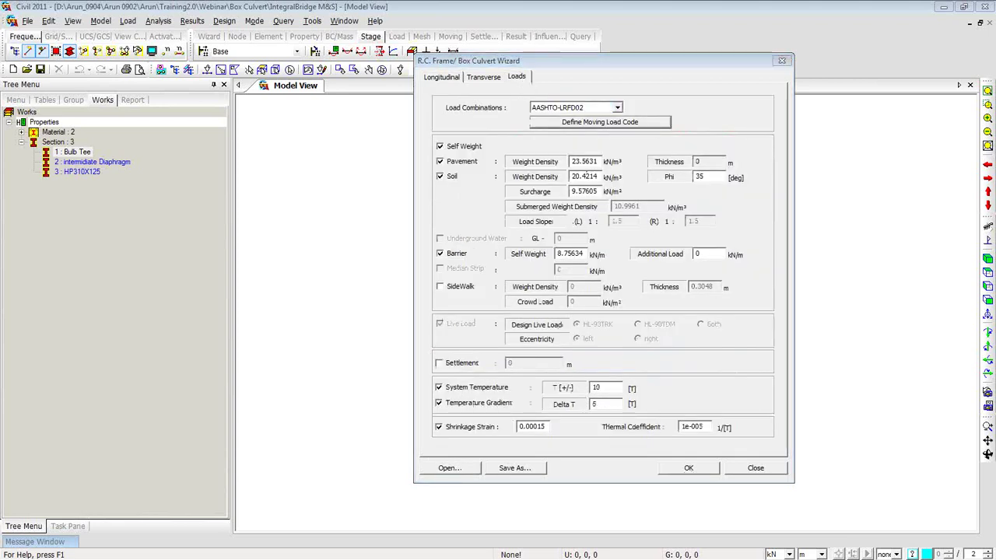
click(600, 123)
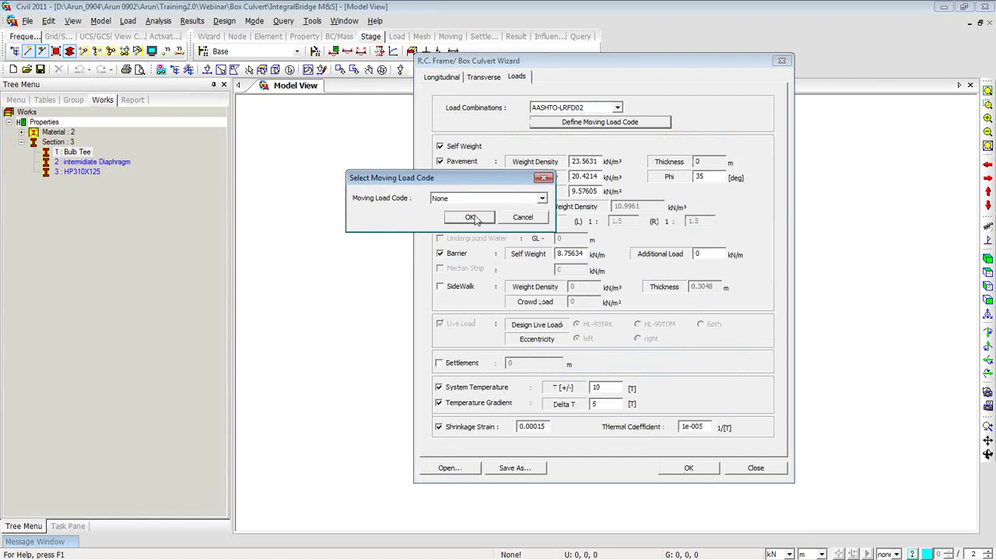
click(473, 201)
click(469, 227)
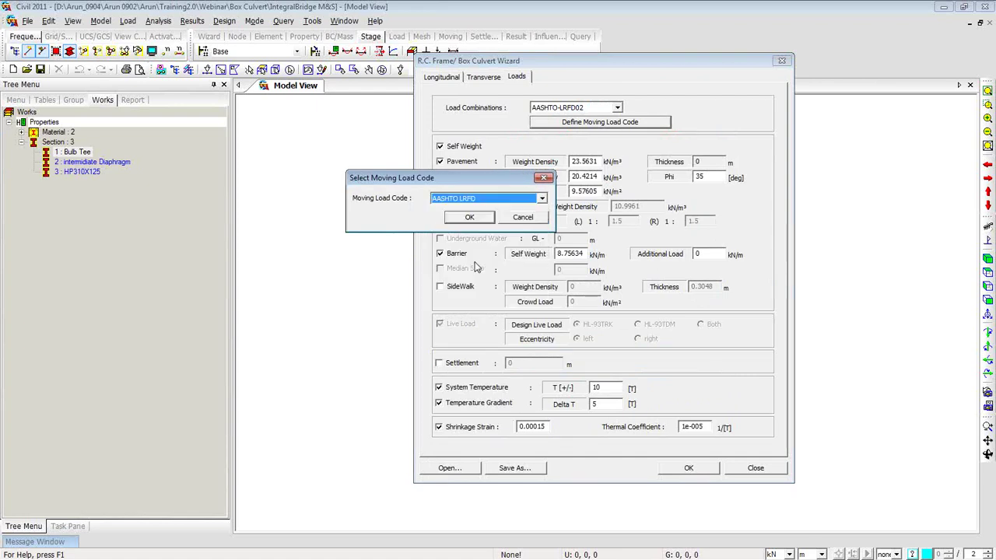
click(471, 219)
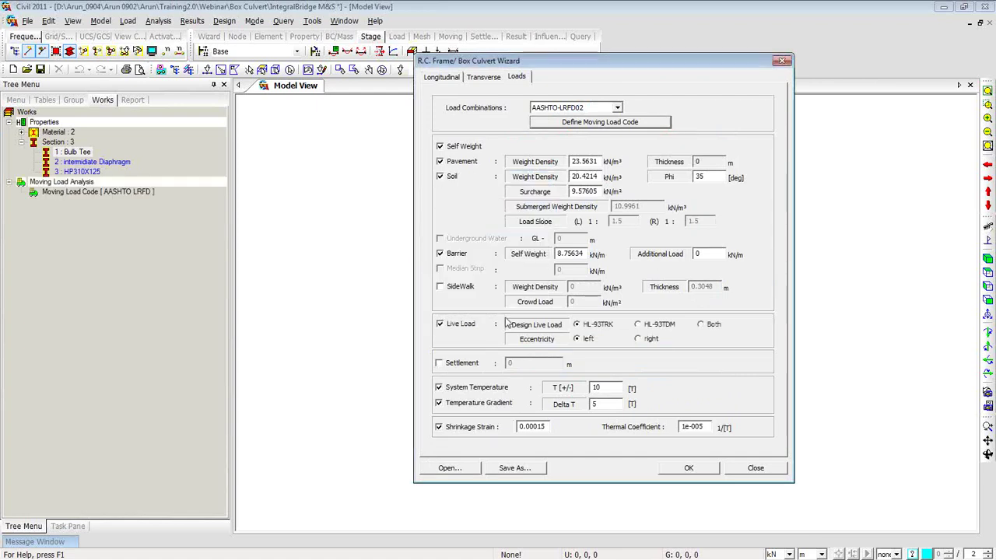
click(677, 469)
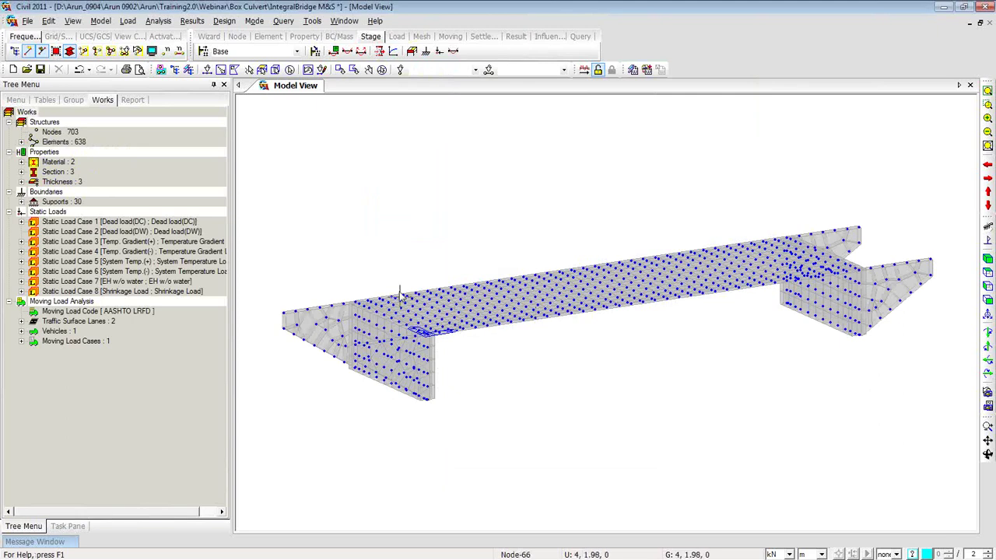
- Hide the nodes of the newly generated bridge model
click(152, 50)
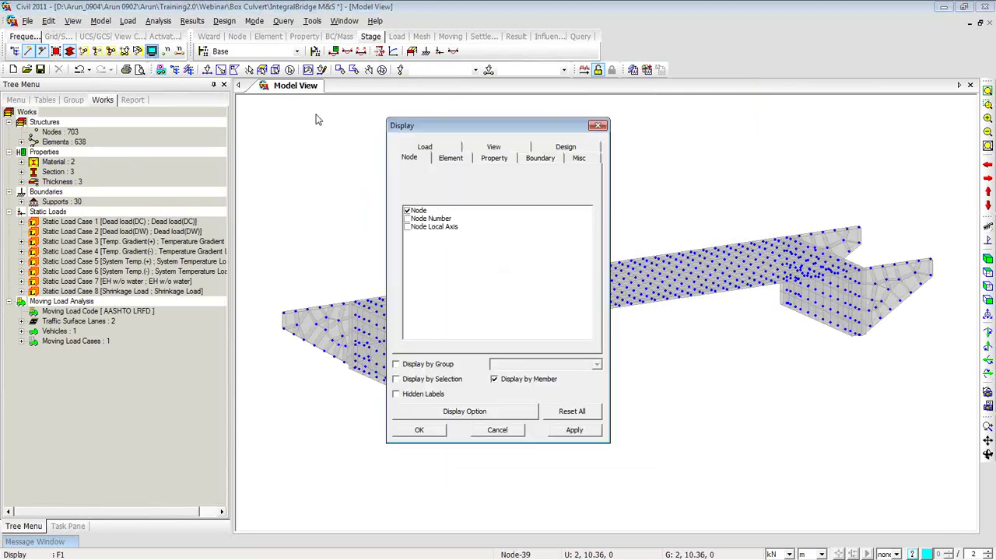
click(406, 210)
click(399, 431)
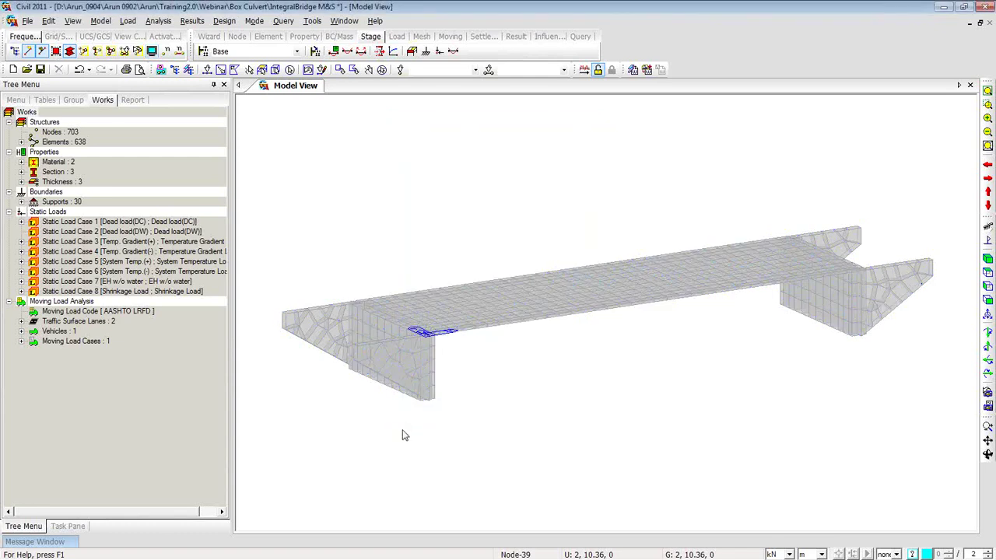
- Set up beam element creation with material Grade C4500 and section Bulb Tee, and show the model as a wireframe
right_click(284, 181)
mouse_move(309, 201)
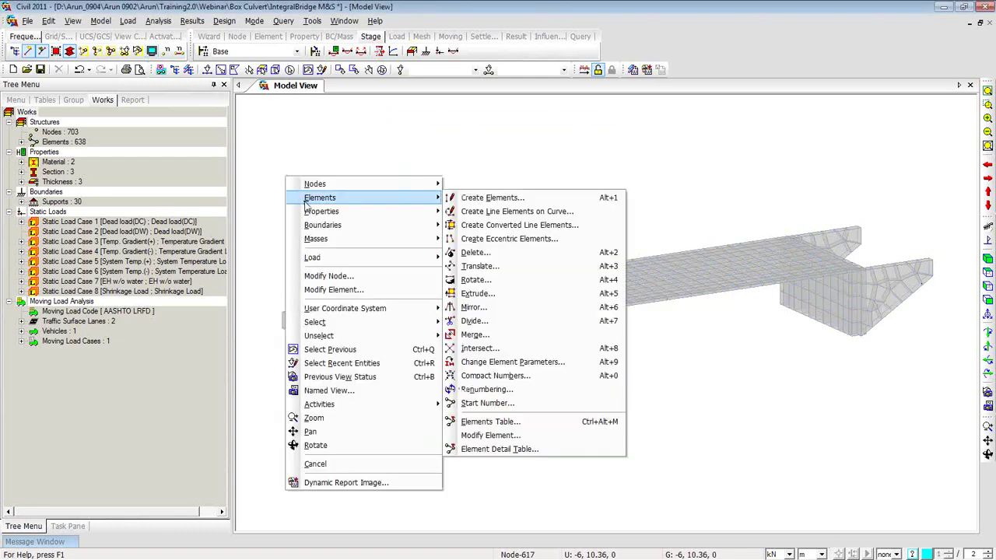
click(470, 199)
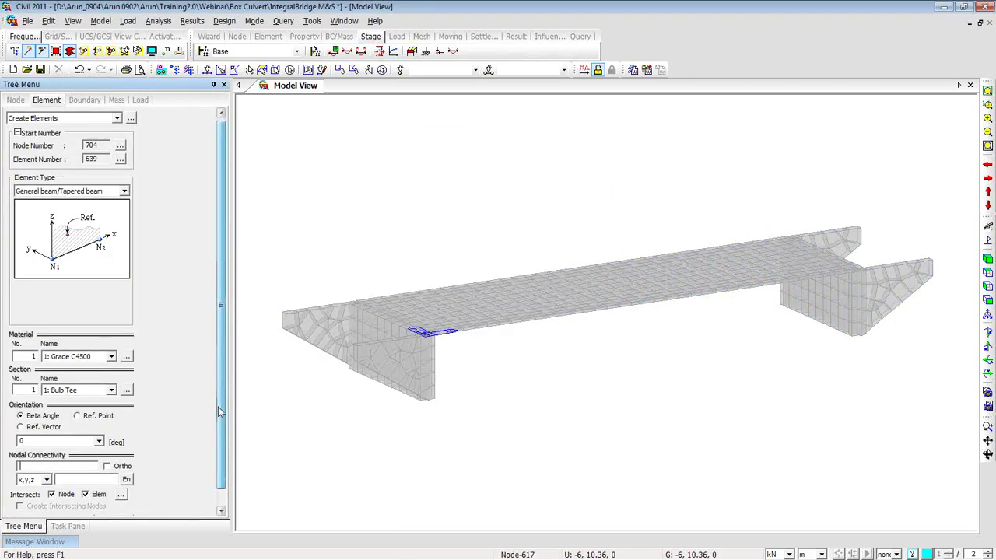
scroll(218, 406, down, 1)
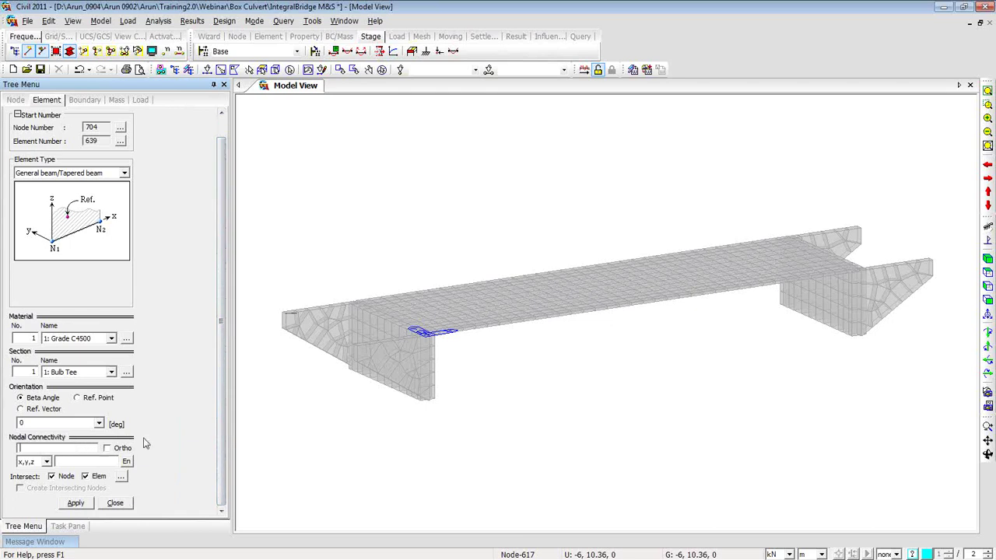
click(69, 50)
drag(365, 425, 368, 454)
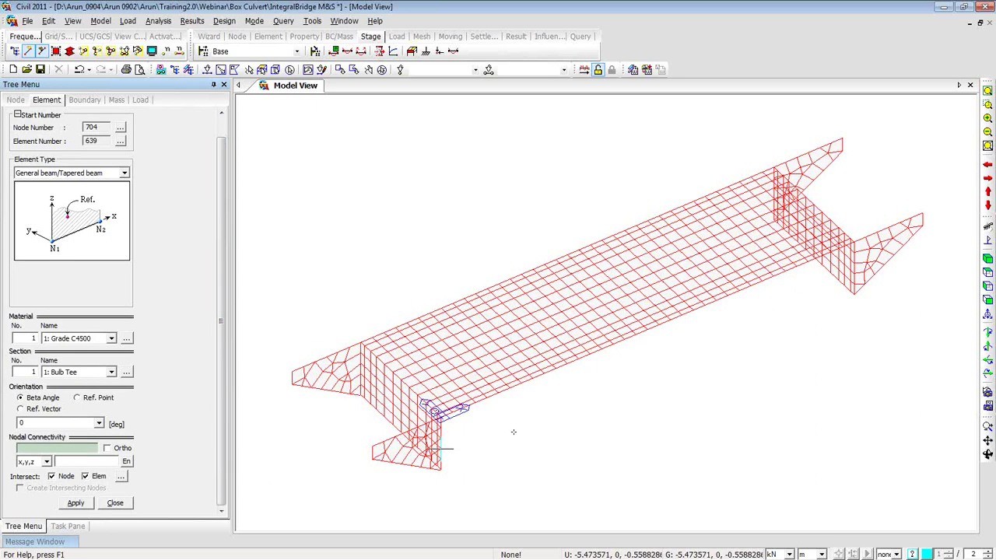
middle_drag(513, 432, 489, 394)
- Create the first Bulb Tee girder along the deck from node 3 at the near abutment to node 471 at the far abutment
click(75, 448)
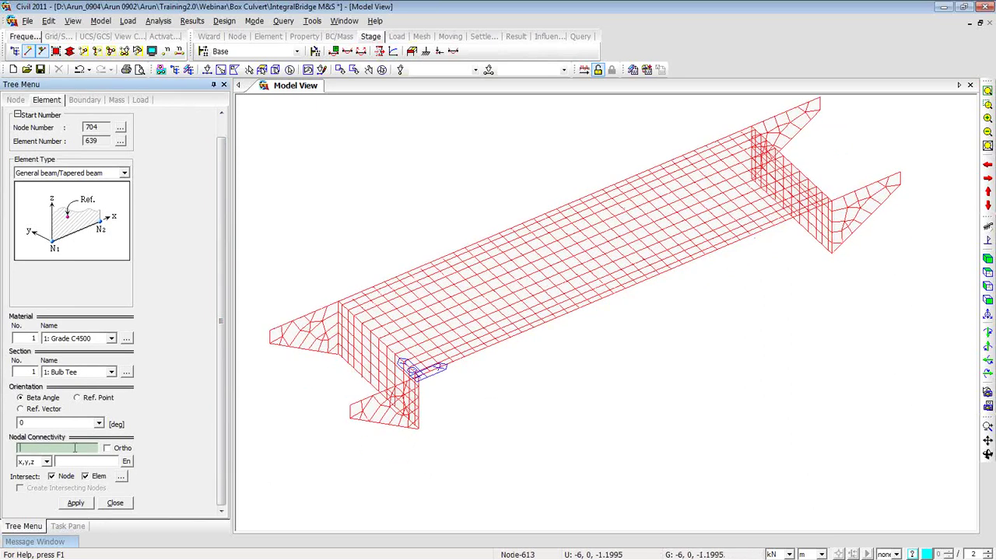
drag(447, 394, 424, 388)
scroll(424, 388, up, 3)
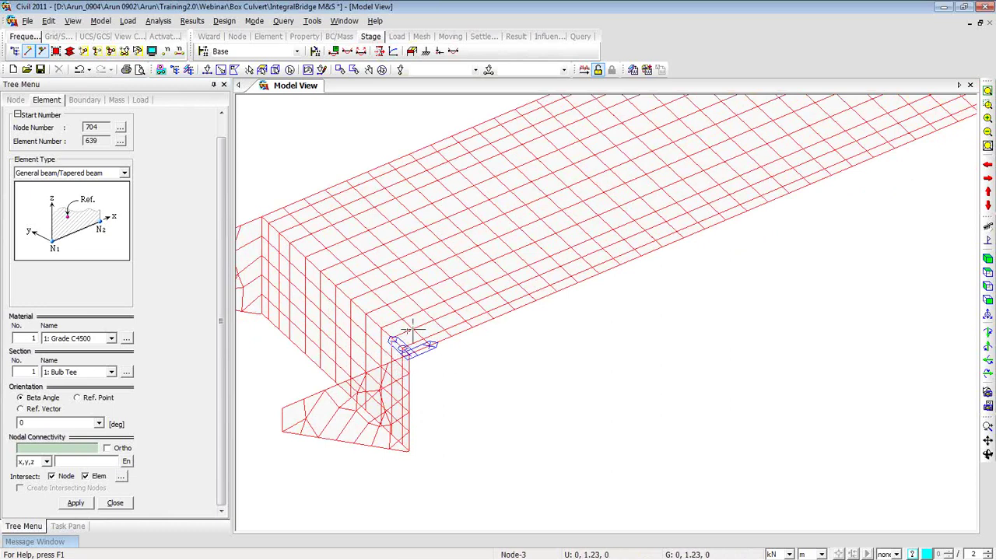
mouse_move(393, 340)
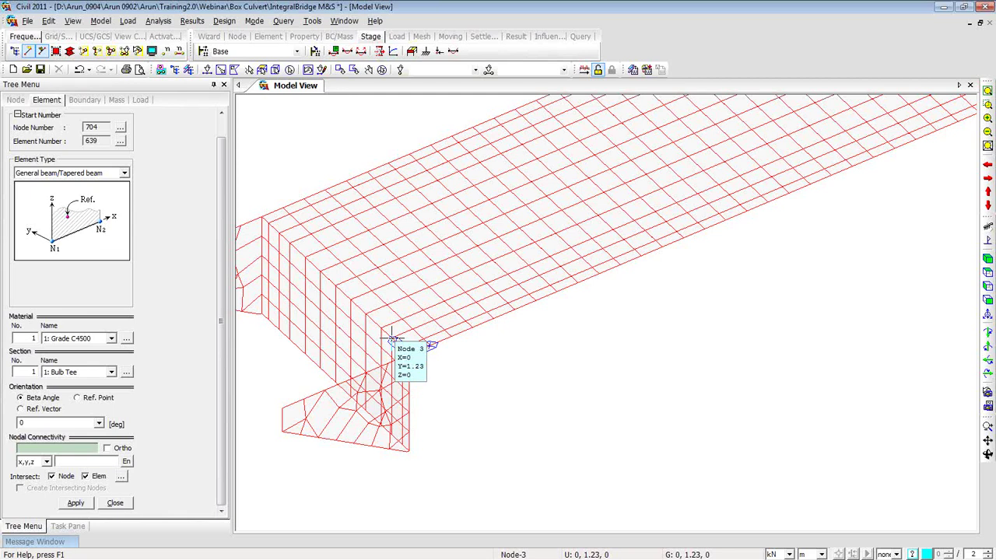
click(393, 340)
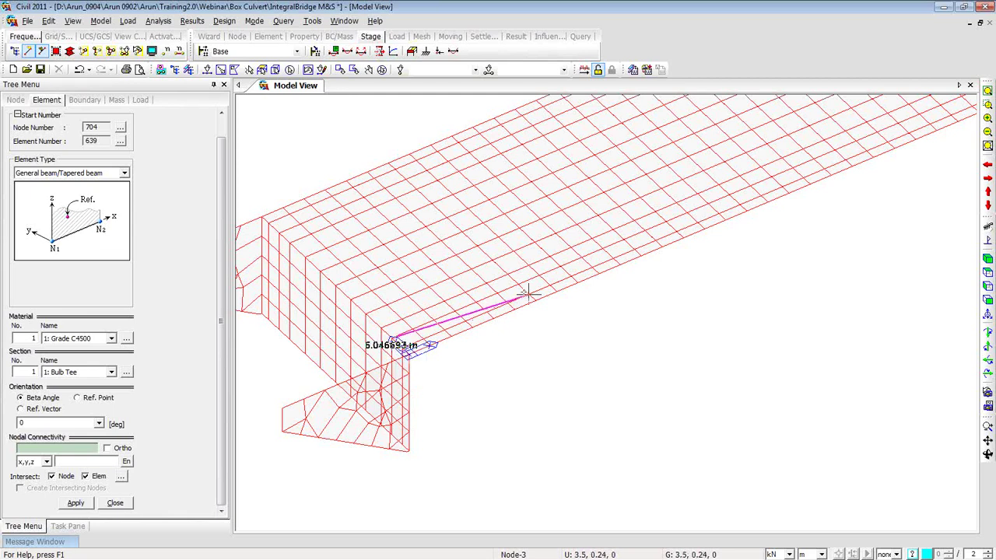
middle_drag(362, 412, 370, 377)
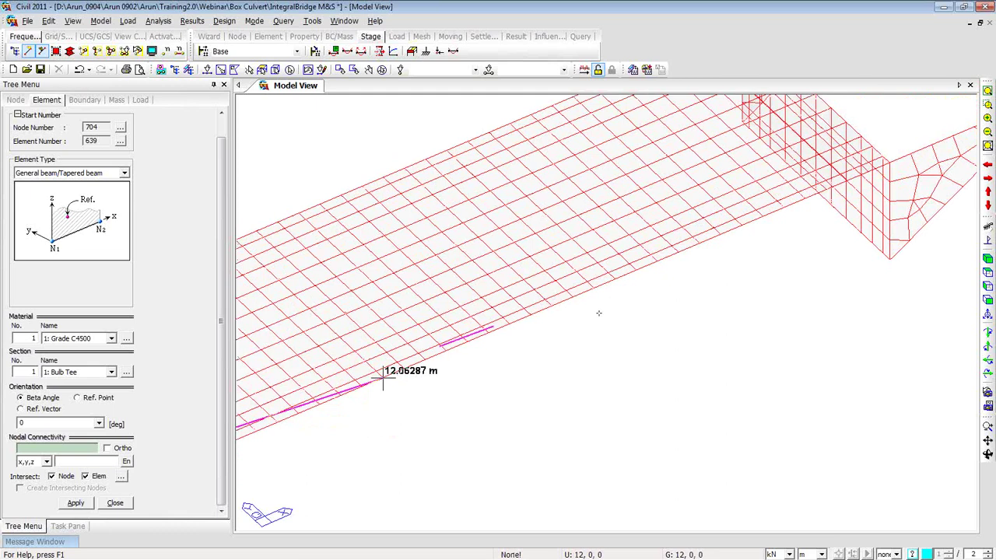
click(871, 145)
- Create the second Bulb Tee girder along the deck from node 5 at the near abutment to node 473 at the far abutment
middle_drag(871, 144, 872, 205)
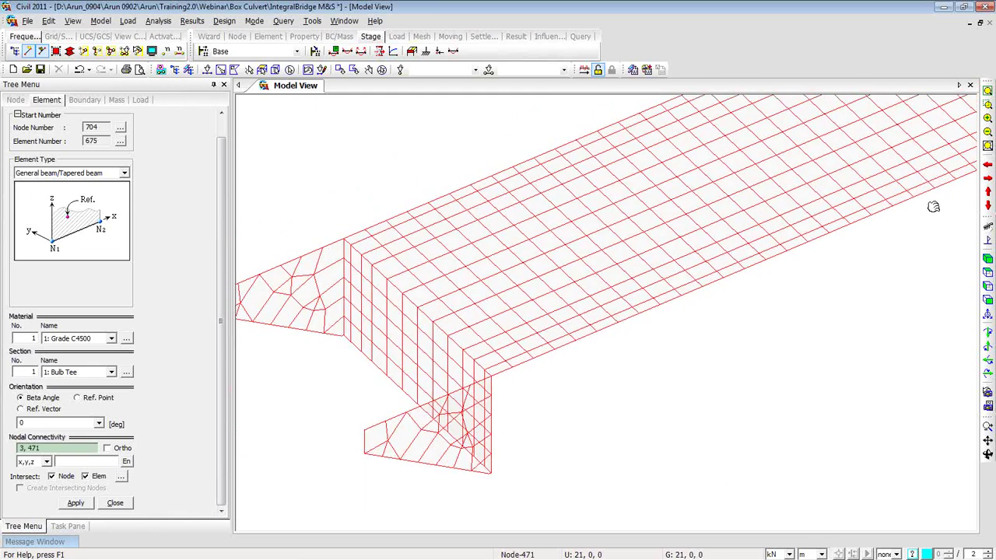
click(447, 333)
middle_drag(617, 262, 208, 376)
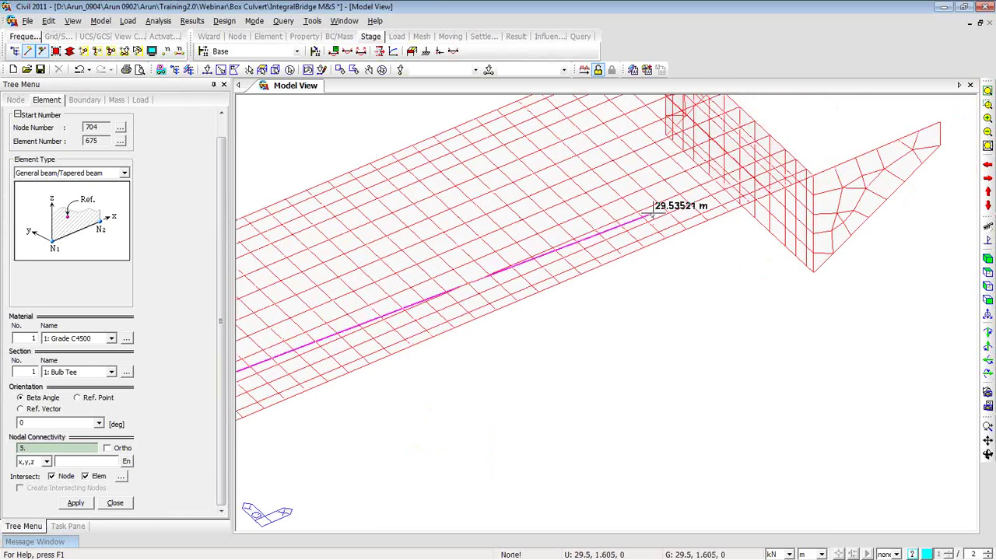
click(770, 134)
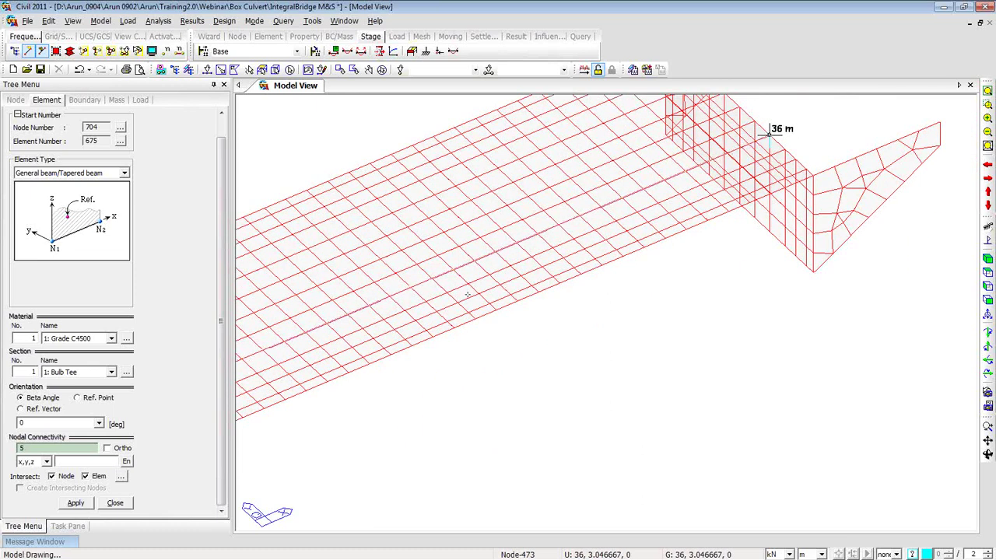
- Create the third Bulb Tee girder along the deck from node 7 at the near abutment to node 475 at the far abutment
middle_drag(771, 133, 410, 391)
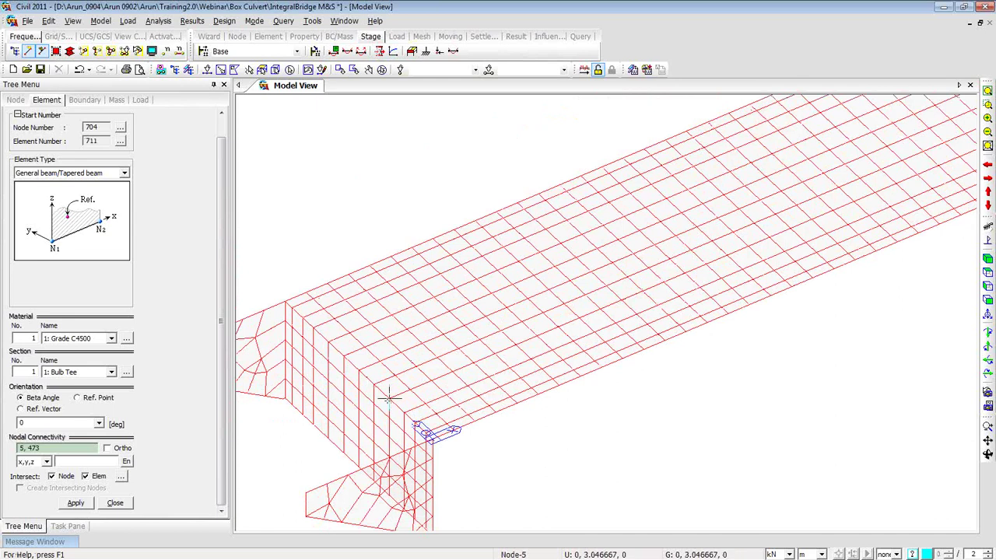
click(358, 371)
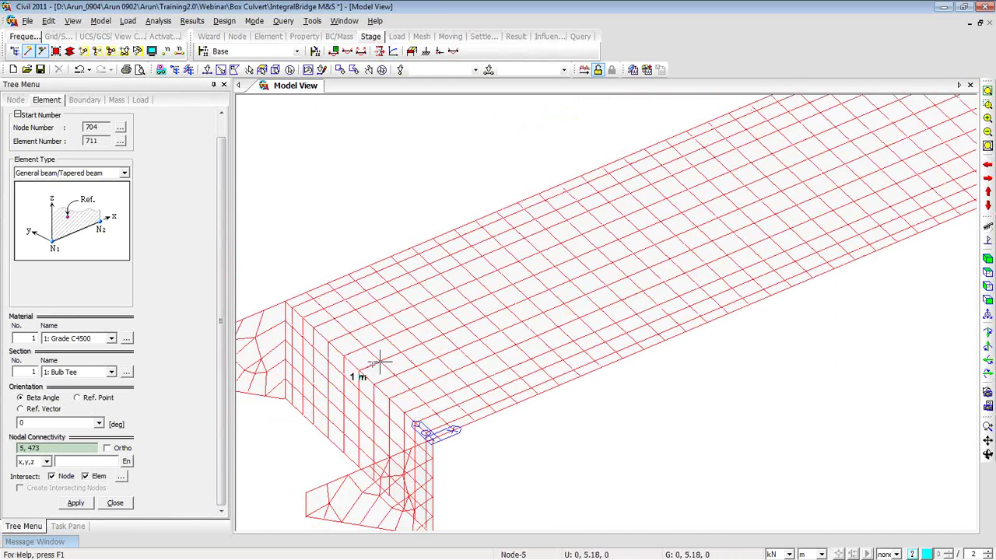
middle_drag(682, 225, 402, 319)
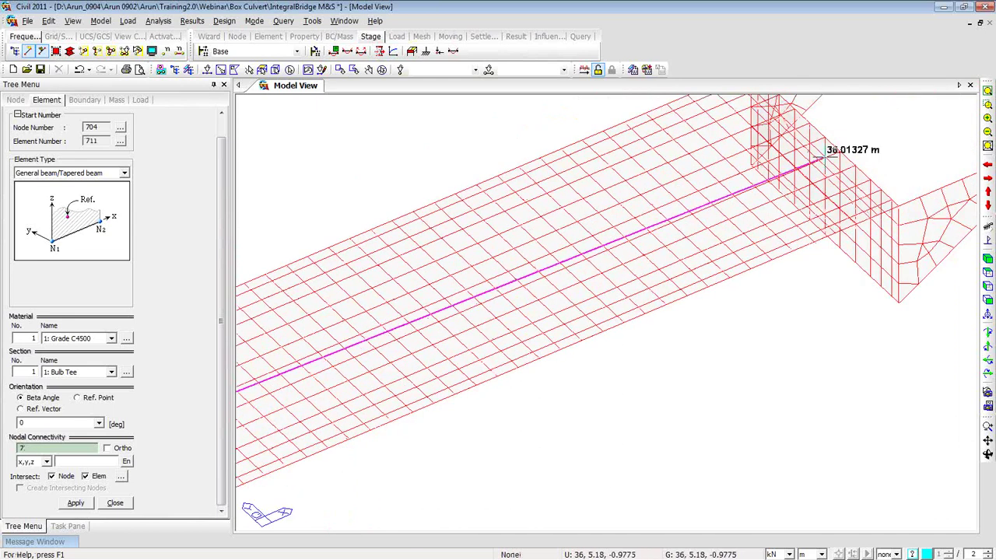
click(826, 137)
- Create the outermost Bulb Tee girder near the deck's far edge, from node 11 at the near abutment to node 479 at the far abutment
middle_drag(463, 292, 689, 241)
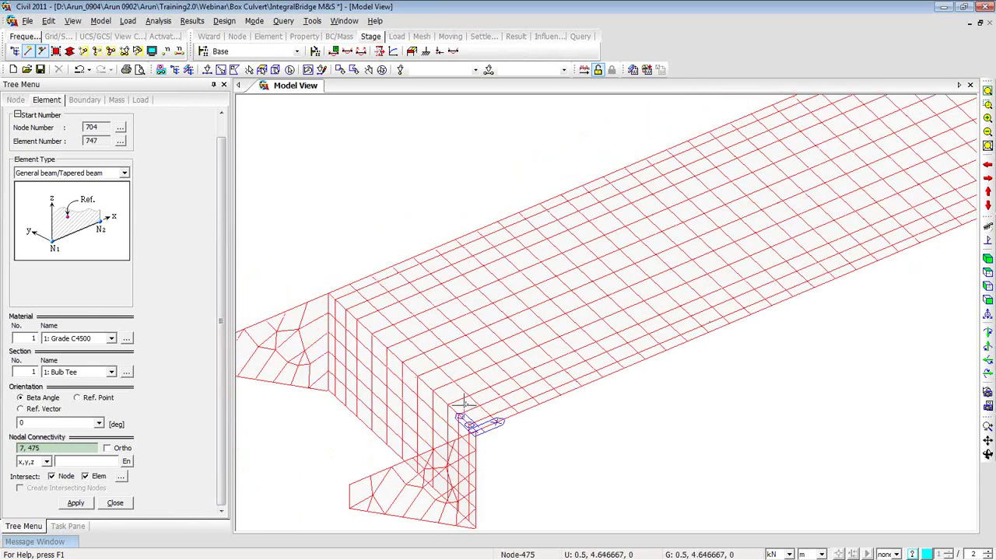
click(343, 304)
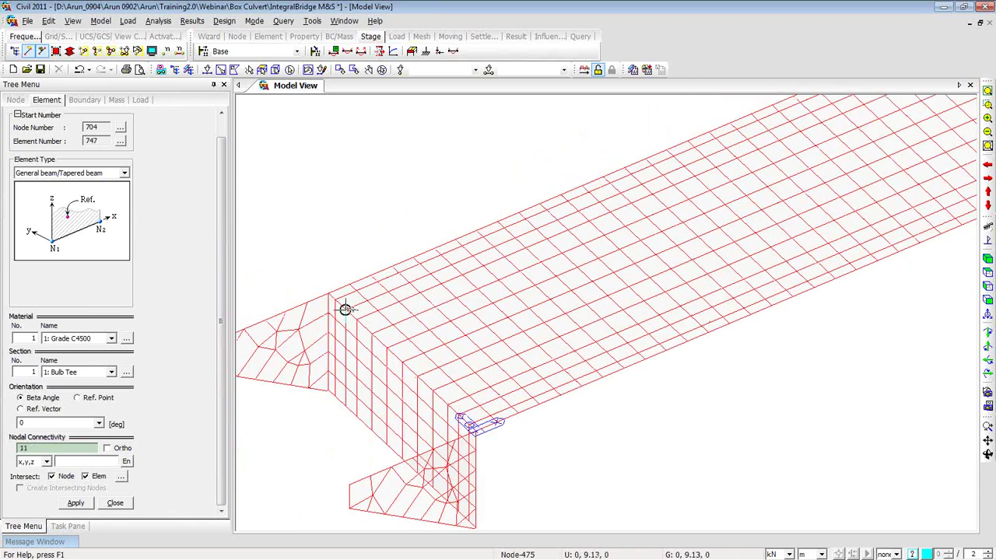
middle_drag(629, 222, 482, 307)
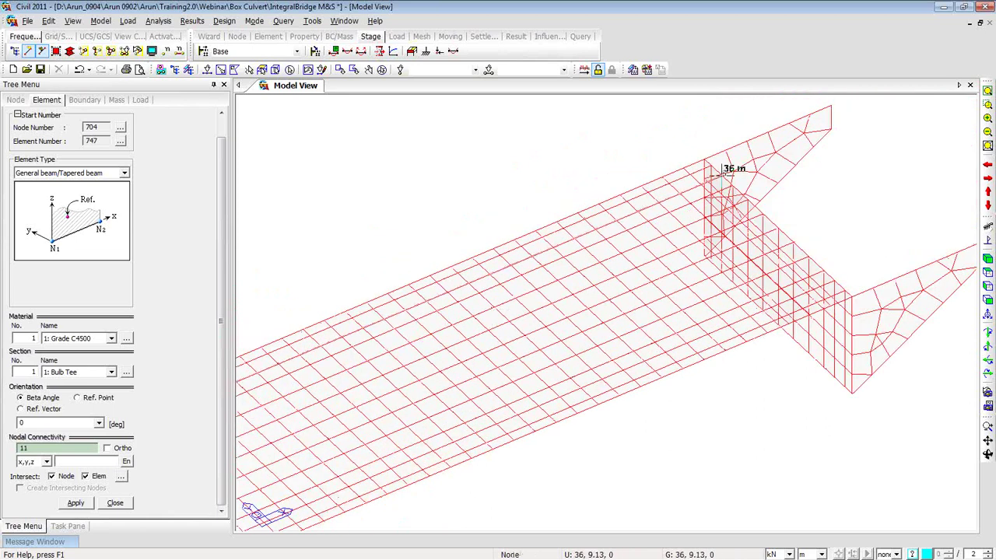
click(719, 175)
- Create the remaining Bulb Tee girder from node 9 at the near abutment to node 477 at the far abutment
middle_drag(463, 292, 744, 178)
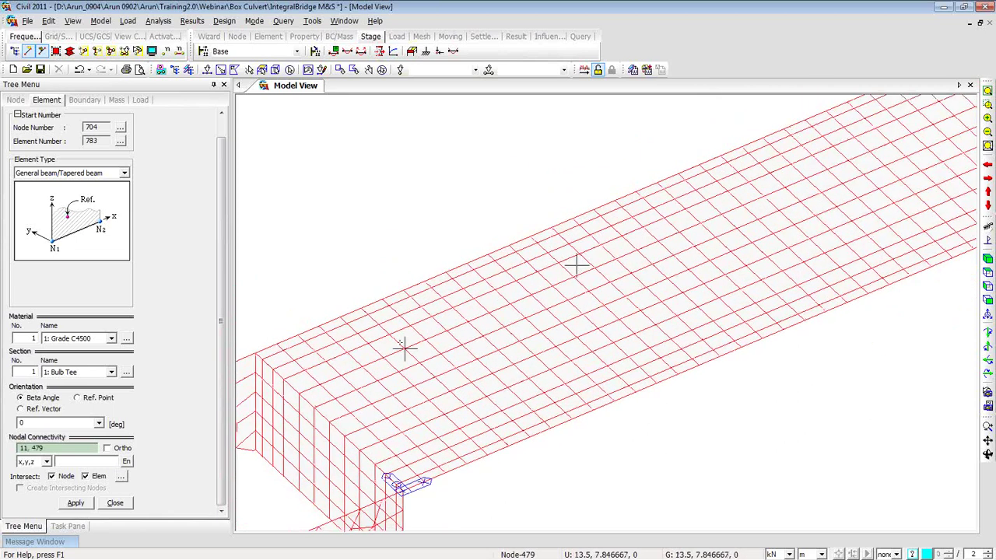
click(298, 391)
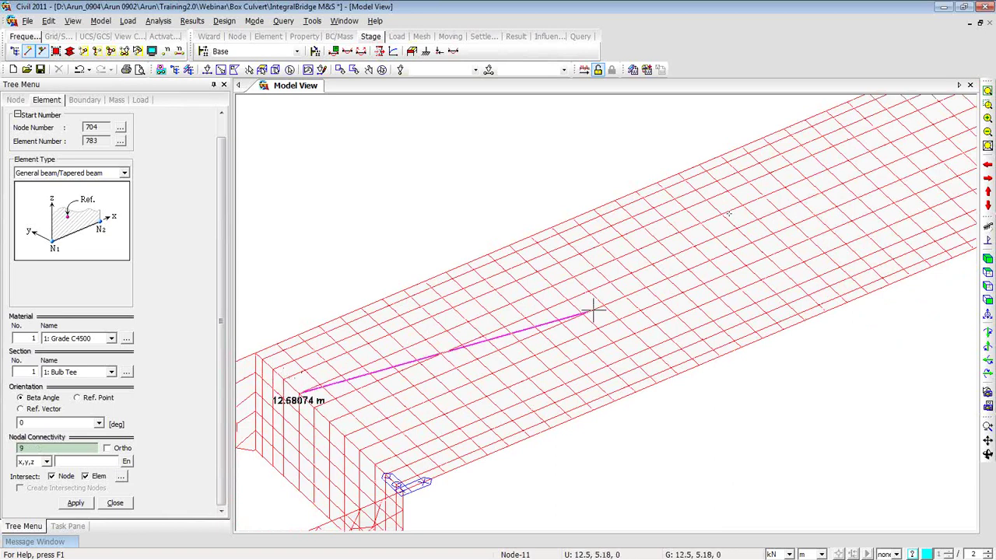
middle_drag(760, 175, 607, 237)
scroll(608, 238, down, 2)
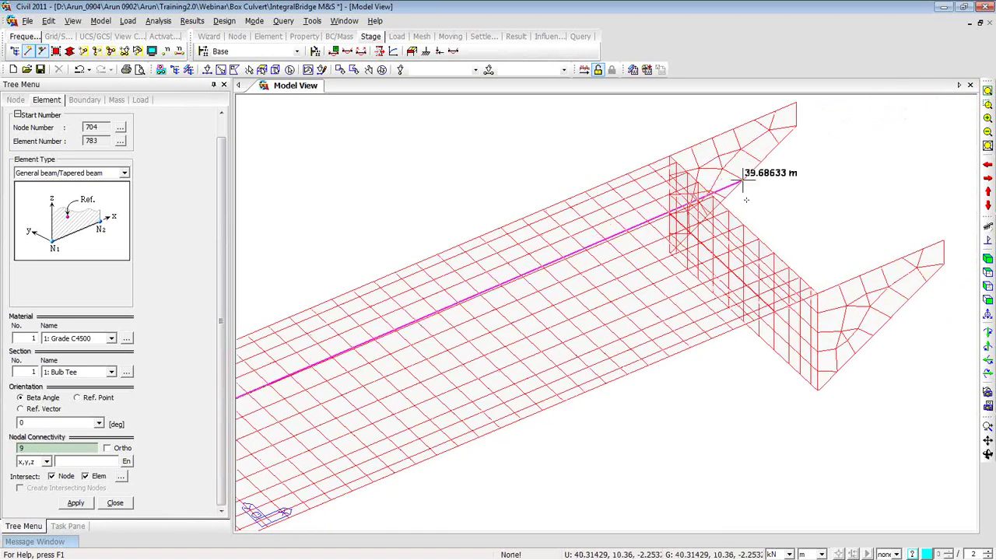
click(714, 198)
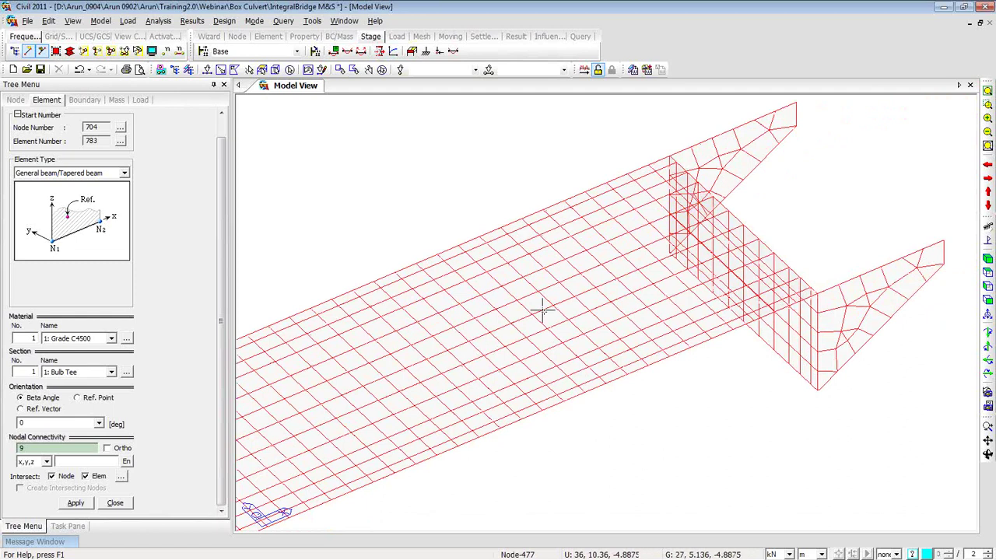
- Switch to the plan view and create the first diaphragm with section 2, intermediate Diaphragm, across the deck from node 159 to node 167
scroll(540, 307, up, 2)
middle_drag(537, 335, 624, 289)
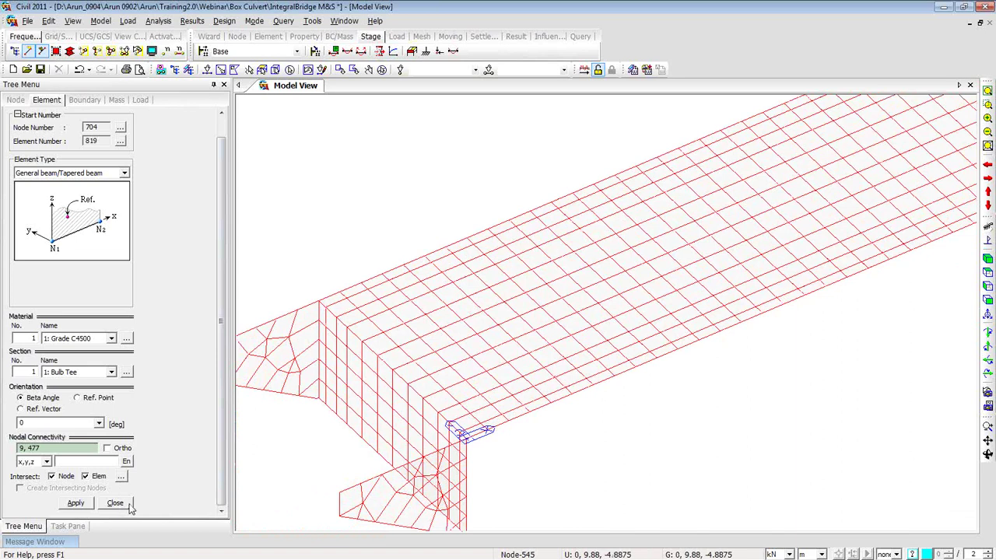
click(986, 274)
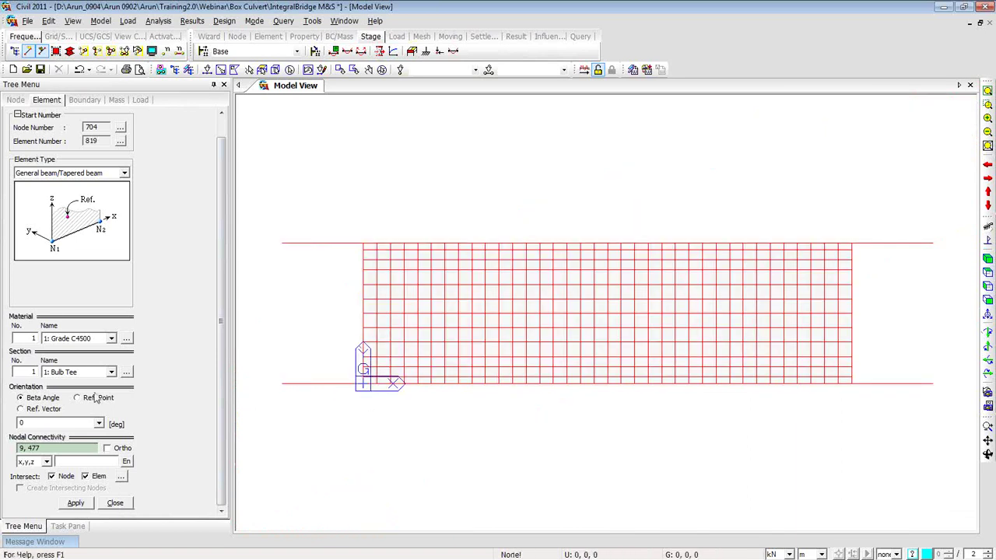
click(111, 371)
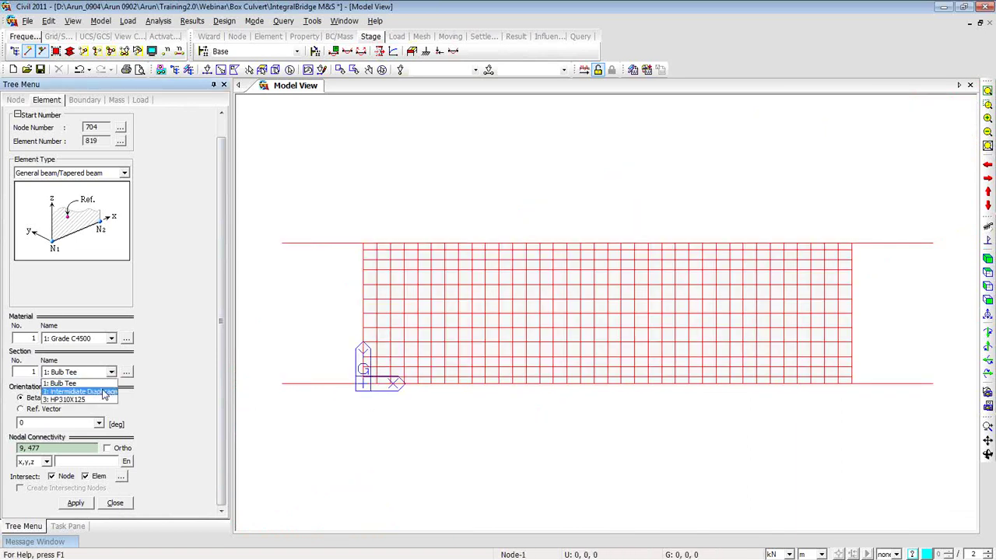
click(103, 392)
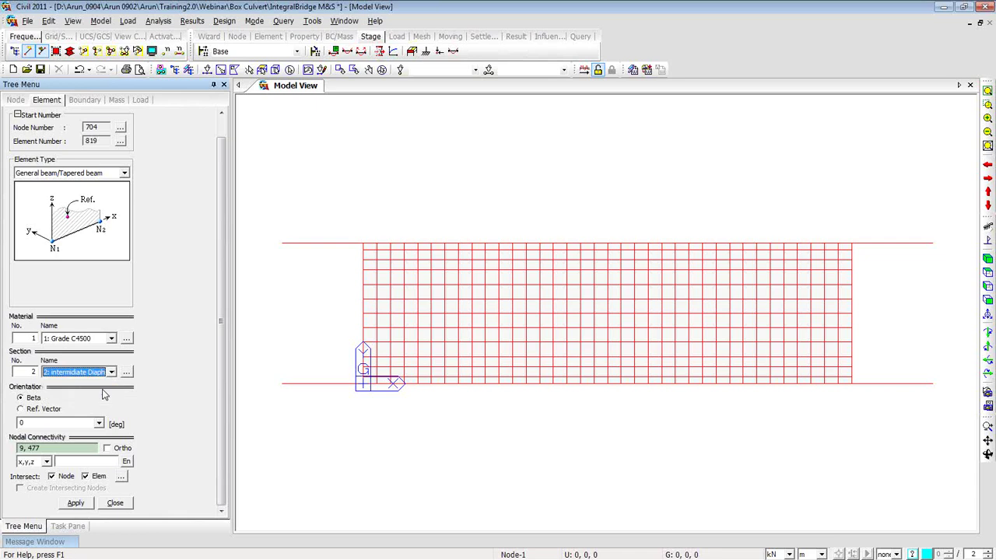
click(64, 449)
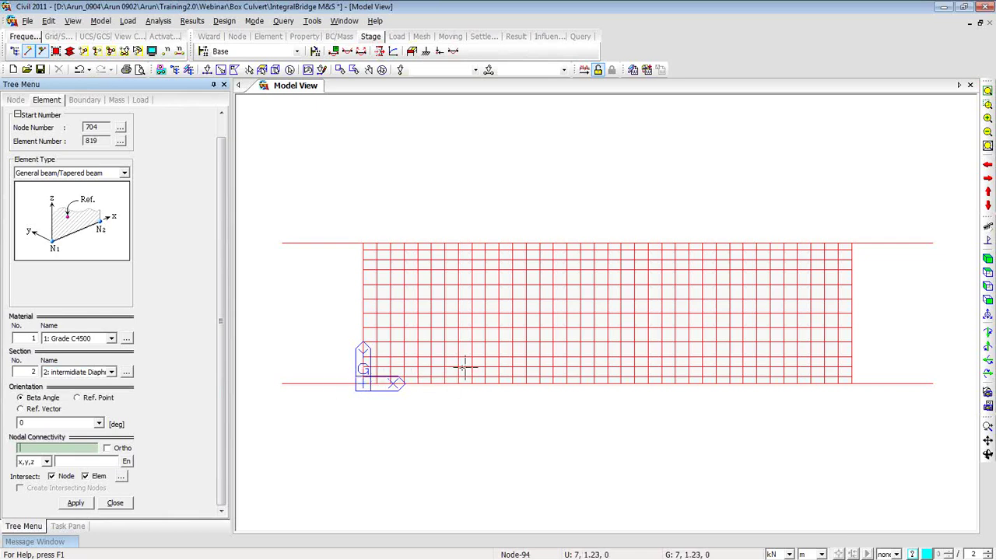
click(525, 365)
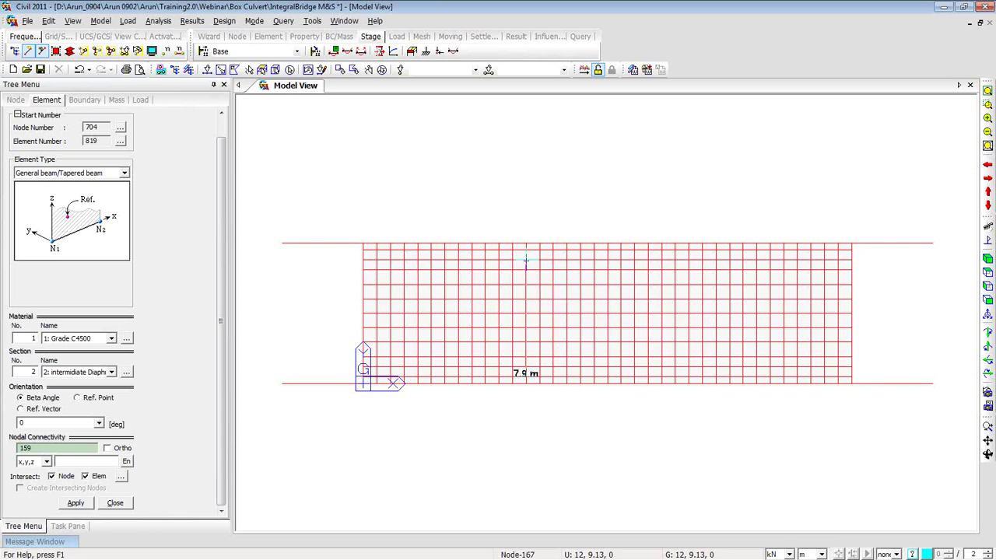
click(526, 260)
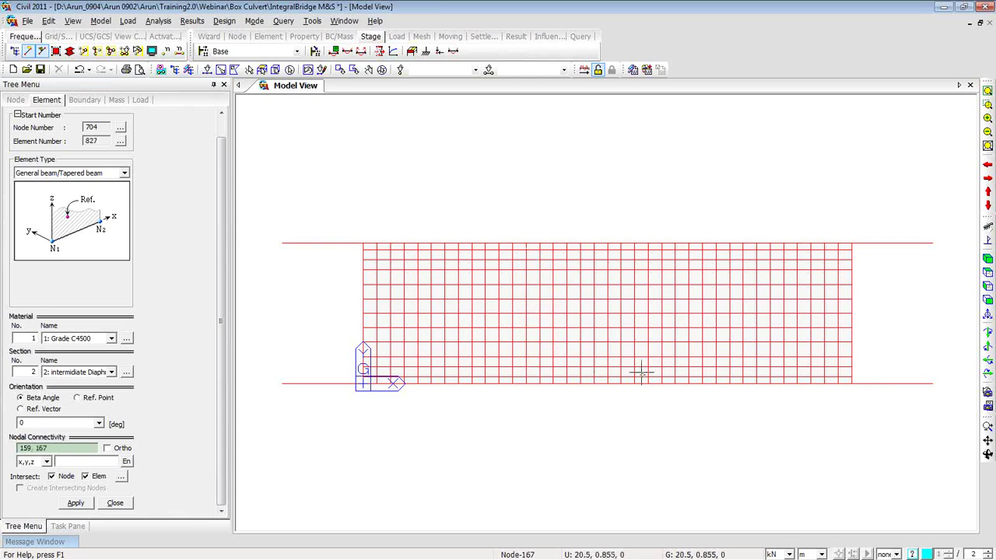
- Create the second intermediate diaphragm across the deck from node 315 to node 323 and finish creating elements
click(688, 367)
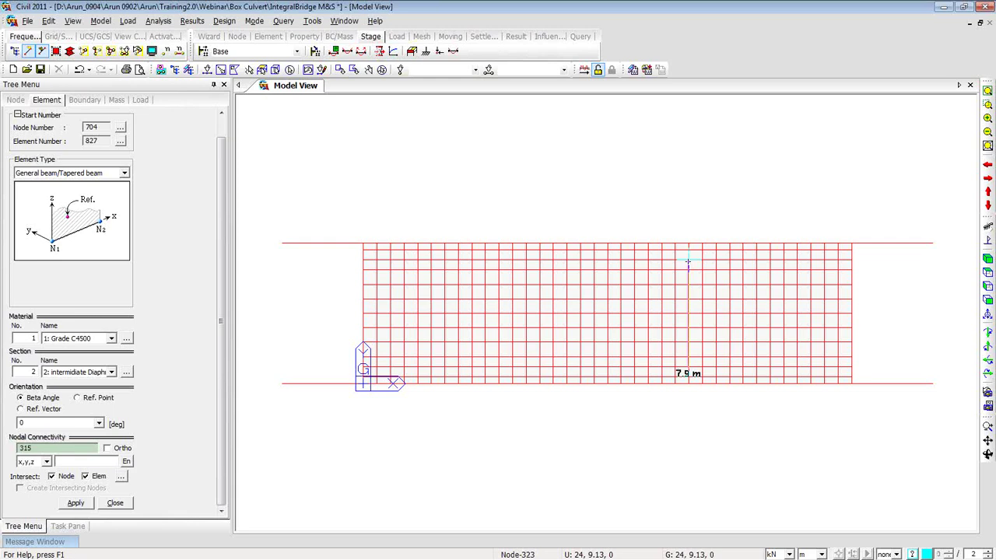
click(687, 263)
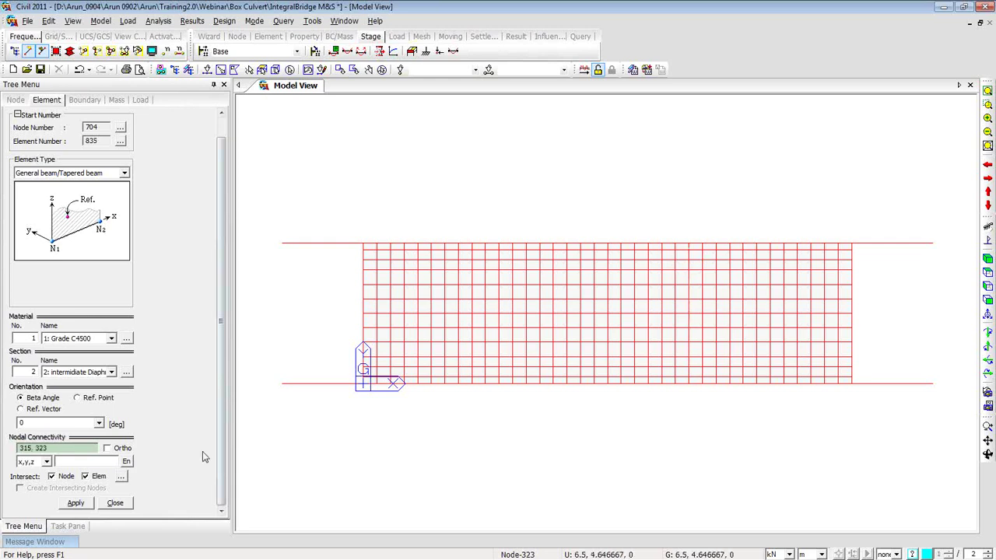
click(115, 503)
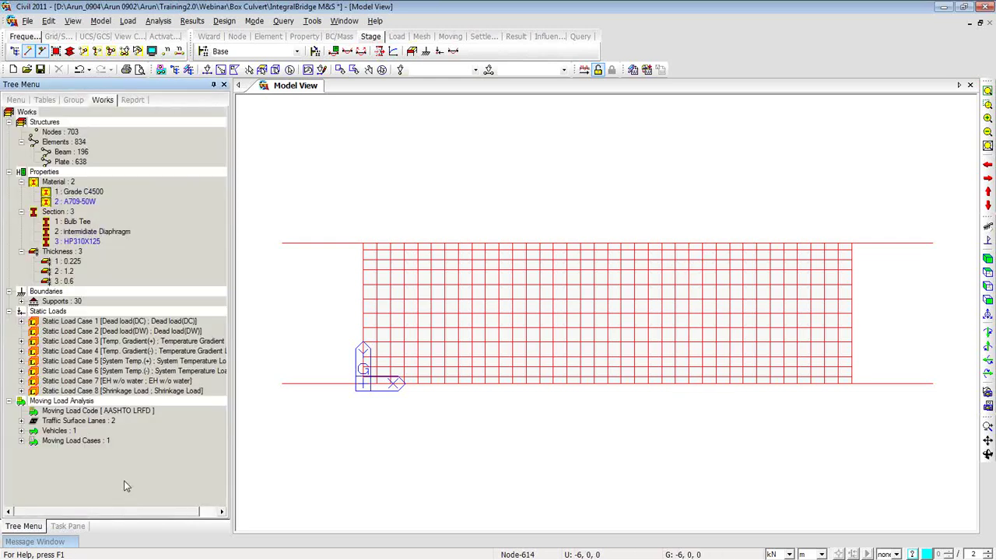
- Show the model with hidden surfaces and view the girders and diaphragms from beneath the deck
click(68, 51)
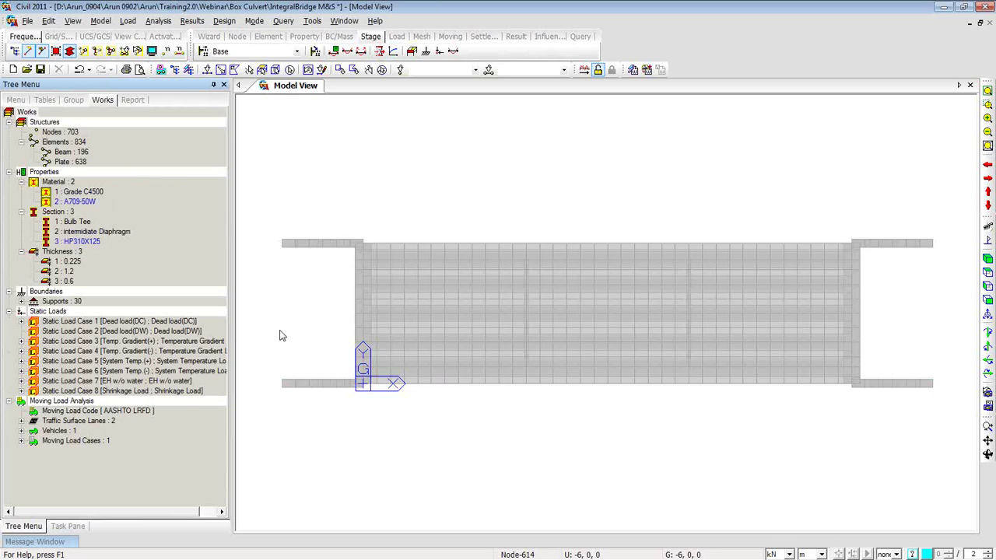
mouse_move(417, 464)
ctrl+middle_down()
mouse_move(435, 283)
mouse_move(454, 264)
mouse_move(484, 306)
mouse_move(456, 329)
mouse_move(497, 333)
mouse_move(494, 345)
mouse_move(529, 343)
mouse_move(539, 310)
ctrl+middle_up()
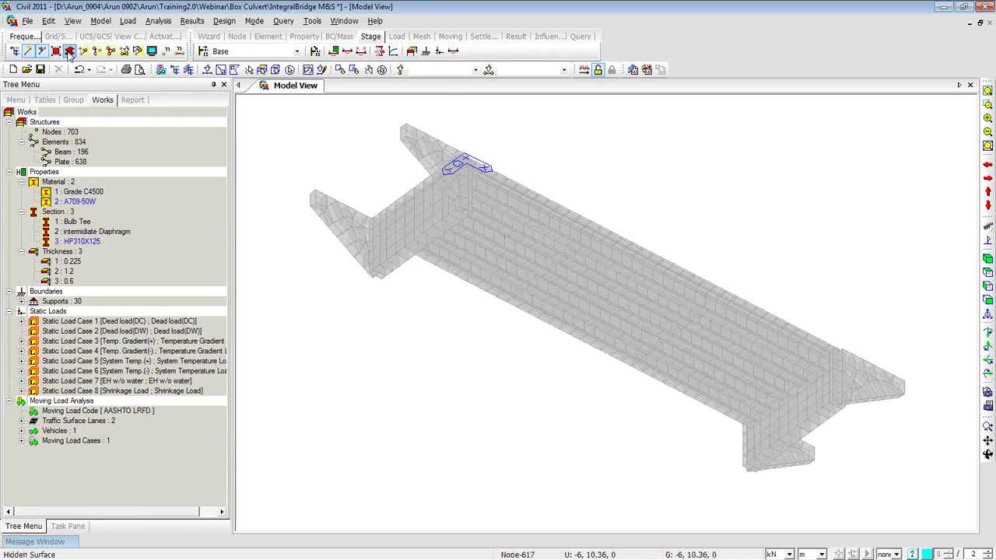
click(68, 50)
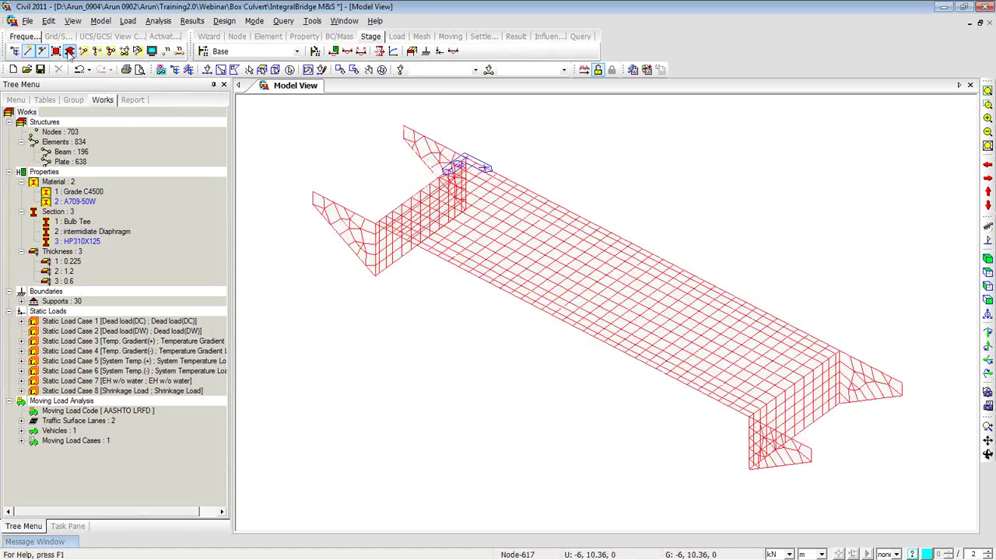
click(69, 51)
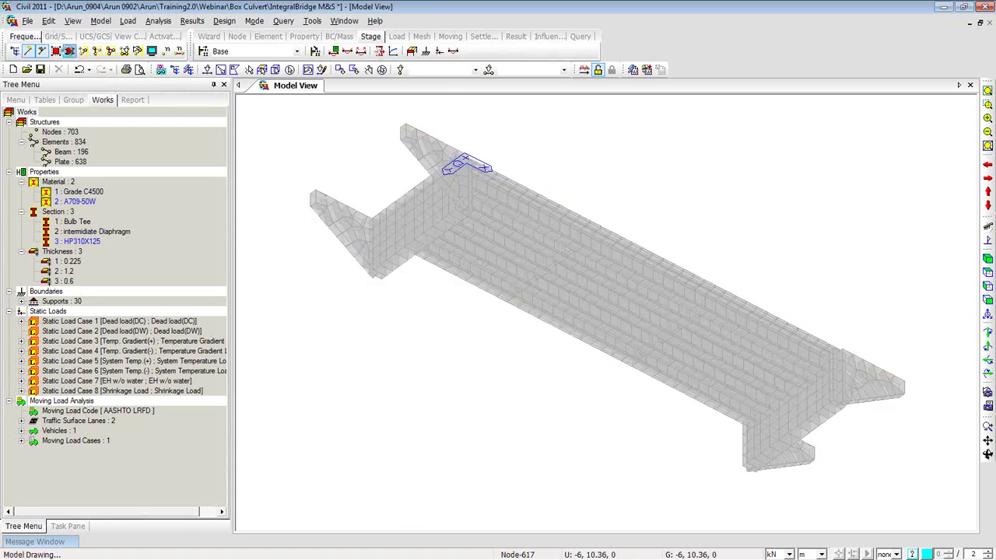
- Highlight the Bulb Tee girders and the intermediate diaphragms by section to check their locations in the model
click(73, 222)
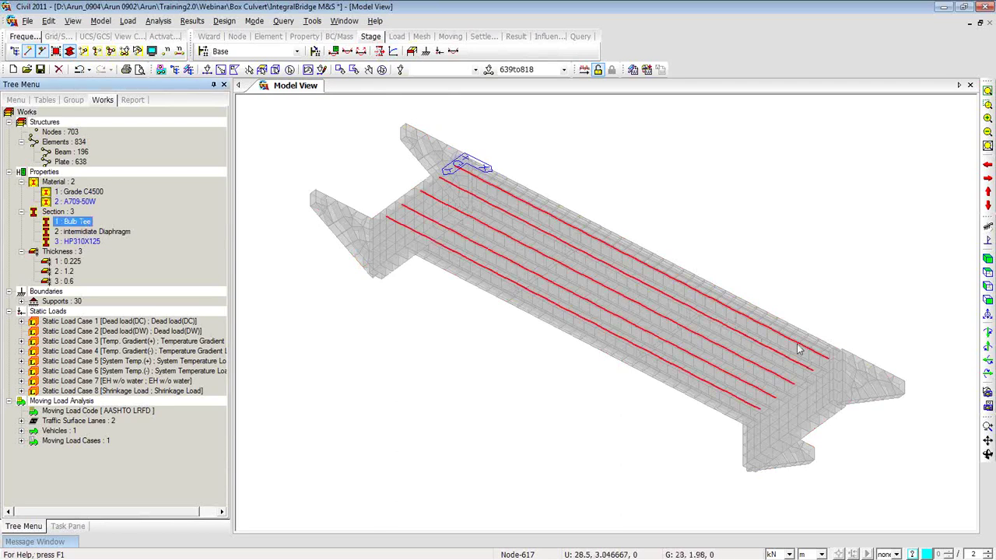
ctrl+middle_drag(690, 386, 675, 427)
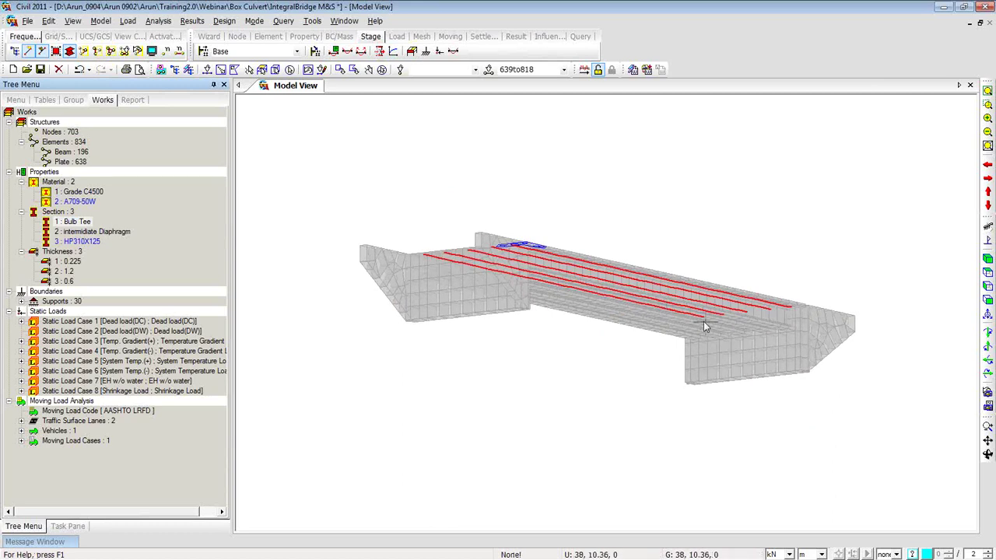
click(100, 234)
ctrl+middle_drag(584, 345, 585, 332)
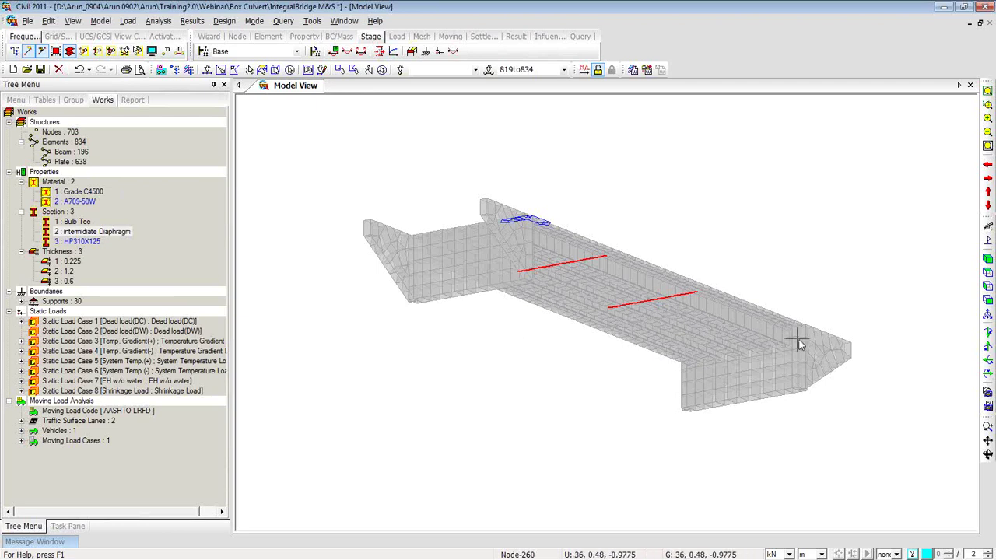
- Clear the selection, return the model to wireframe and select the nodes along the base of the first abutment wall
click(56, 51)
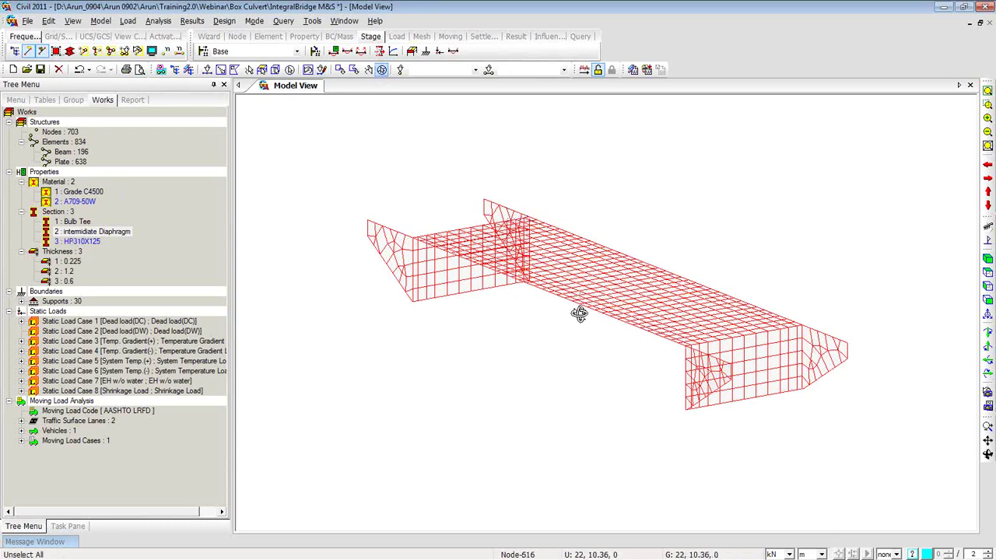
ctrl+middle_drag(622, 311, 565, 351)
ctrl+middle_drag(557, 389, 241, 209)
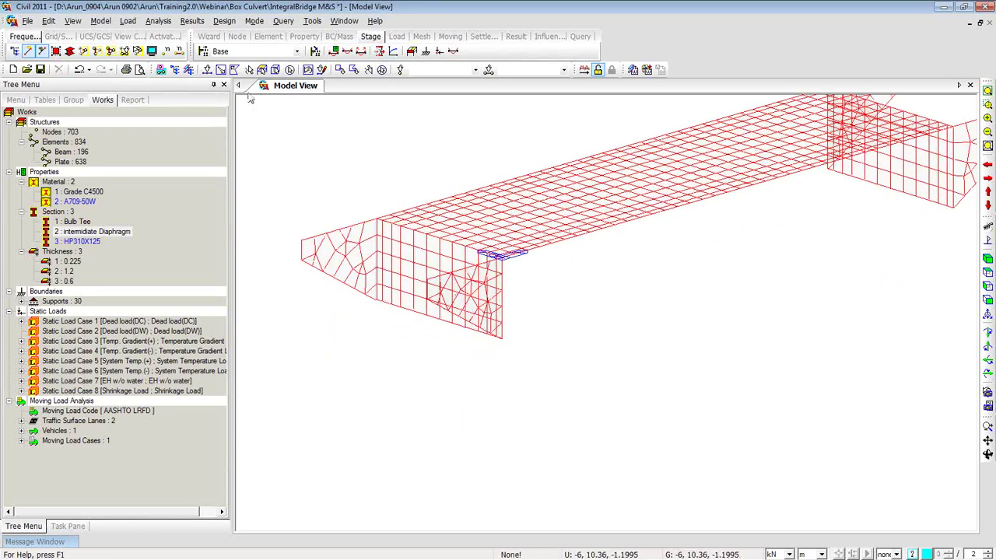
click(207, 69)
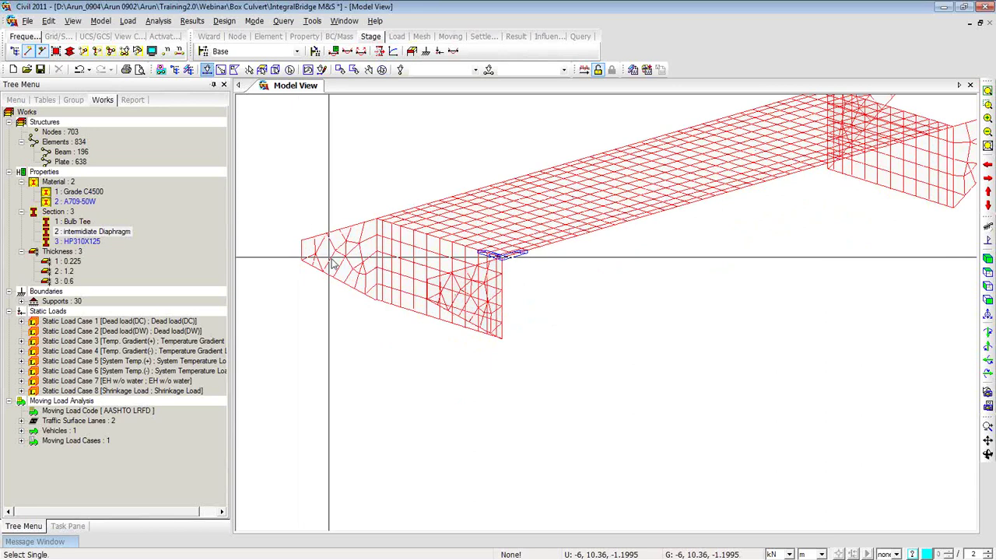
click(395, 308)
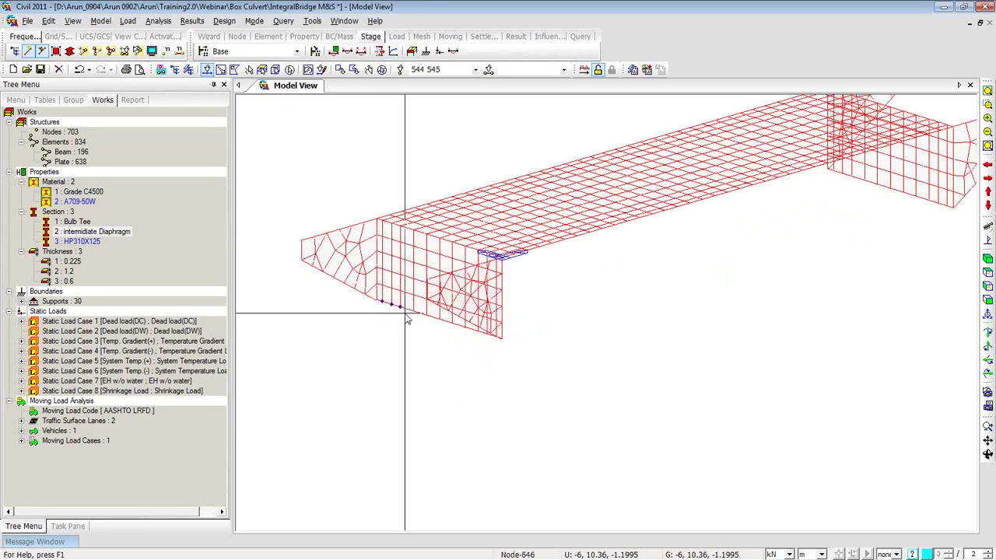
click(410, 320)
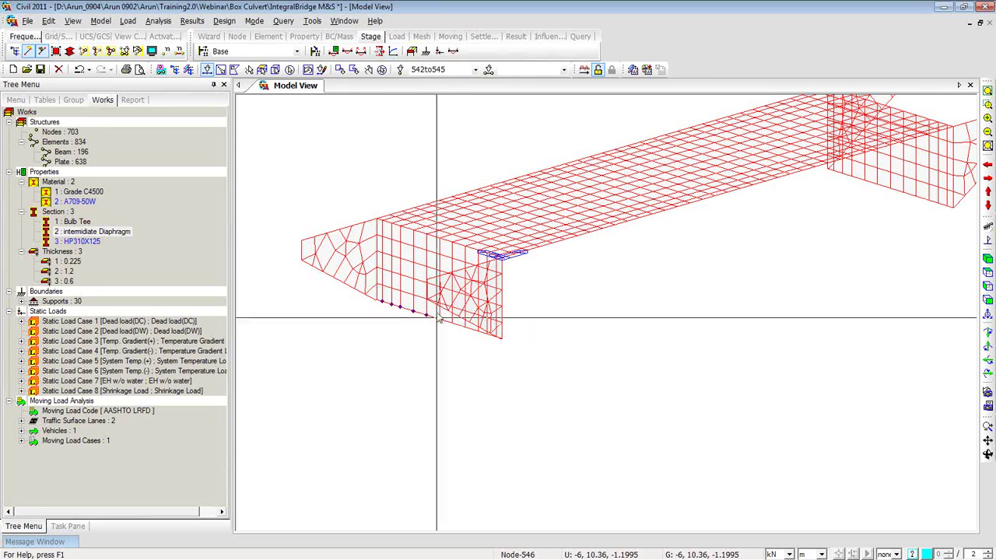
middle_drag(463, 346, 556, 334)
click(423, 331)
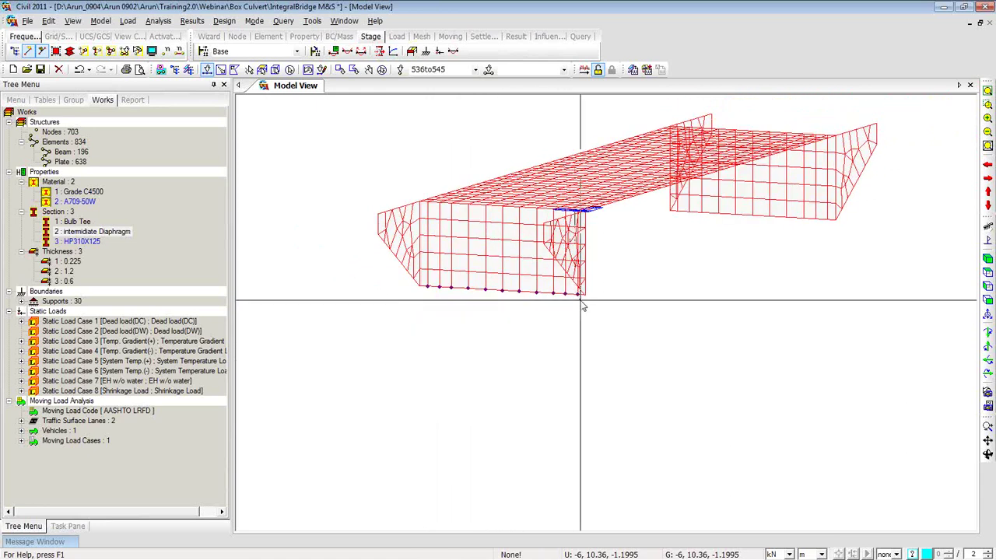
- Add the nodes along the base of the opposite abutment wall to the selection
middle_drag(582, 298, 473, 389)
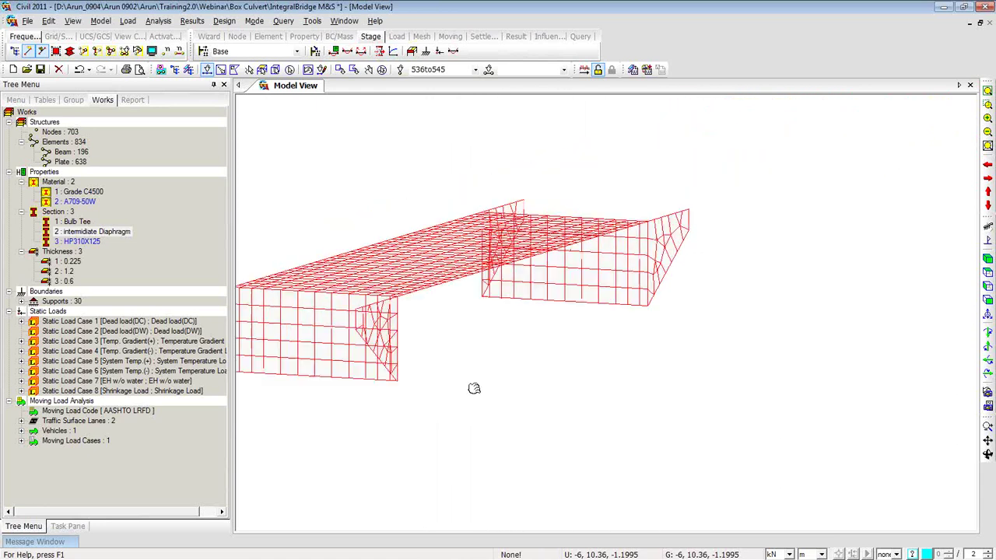
click(494, 307)
click(501, 299)
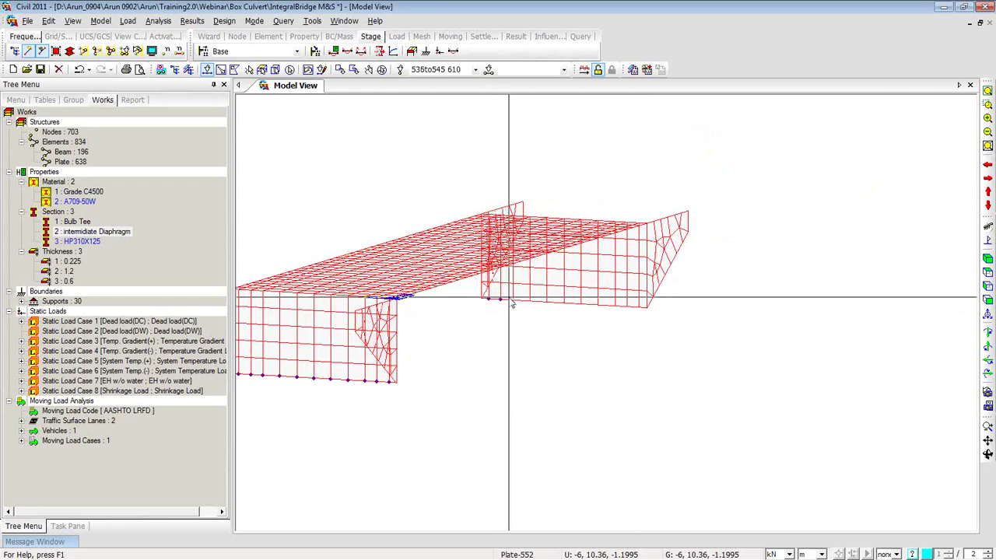
click(512, 299)
click(529, 300)
drag(537, 300, 644, 334)
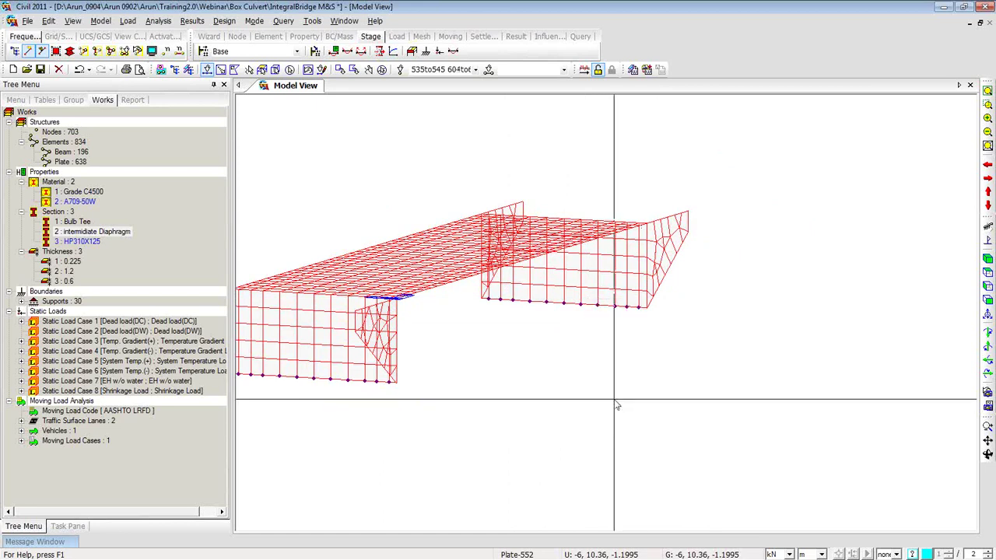
middle_drag(521, 397, 637, 373)
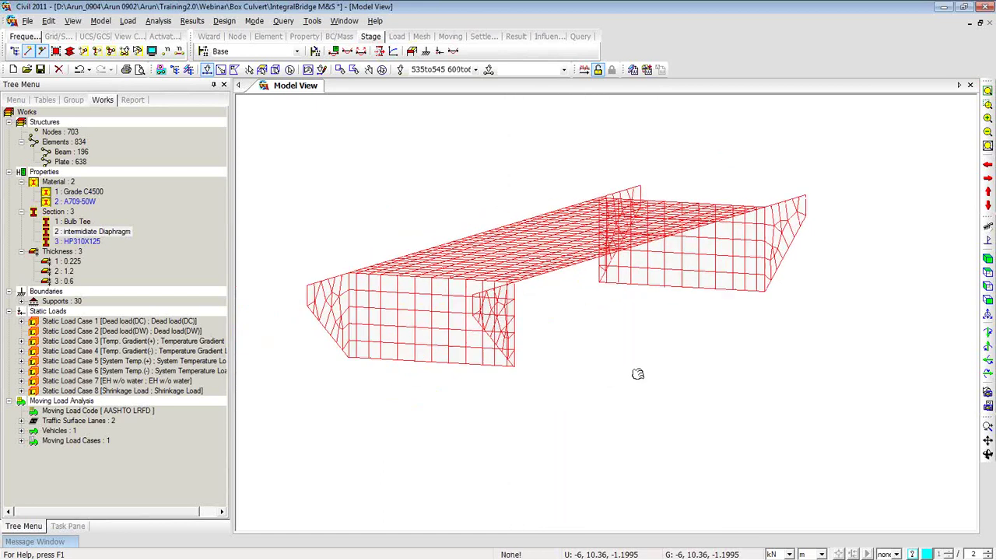
- Start Extrude Elements for the selected base nodes with material 2: A709-50W and section 3: HP310X125
right_click(286, 154)
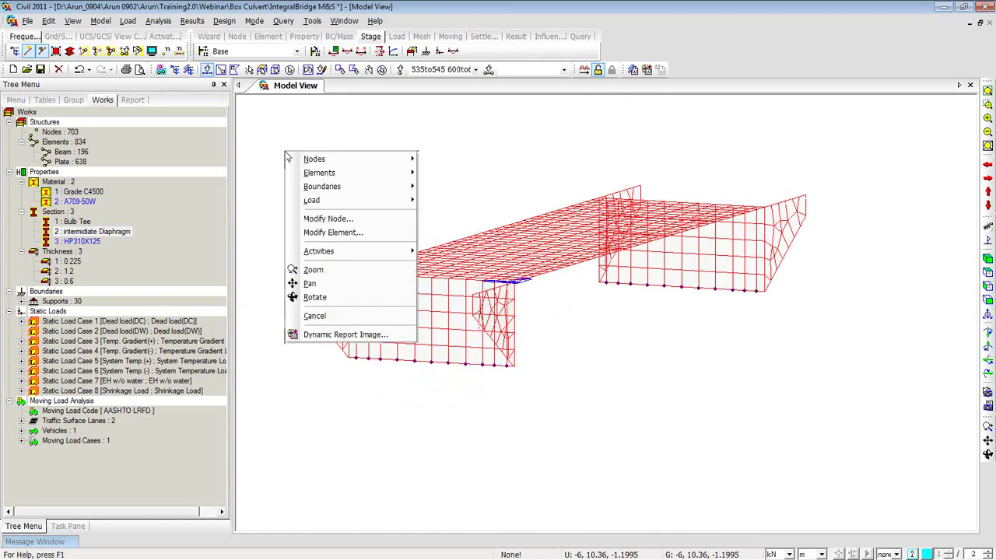
mouse_move(302, 174)
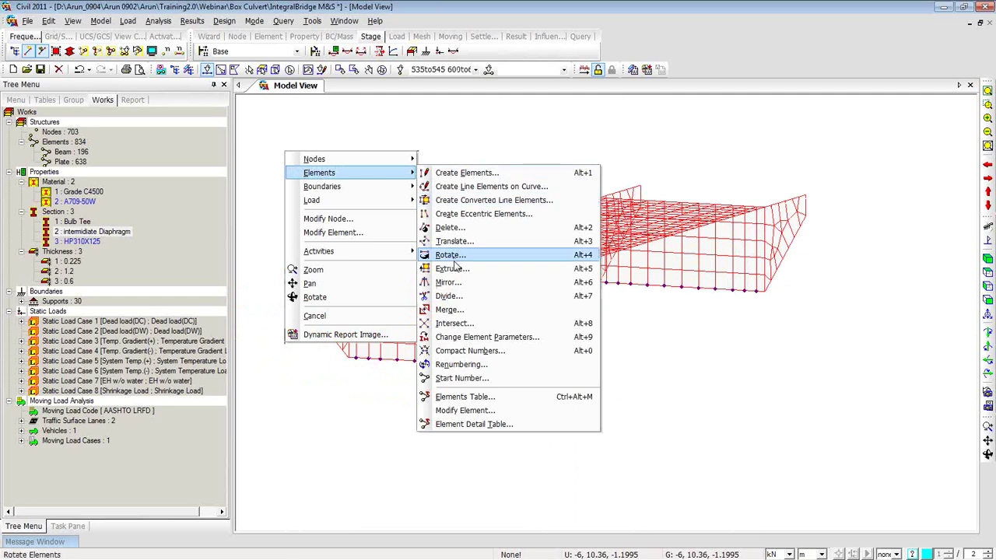
click(451, 269)
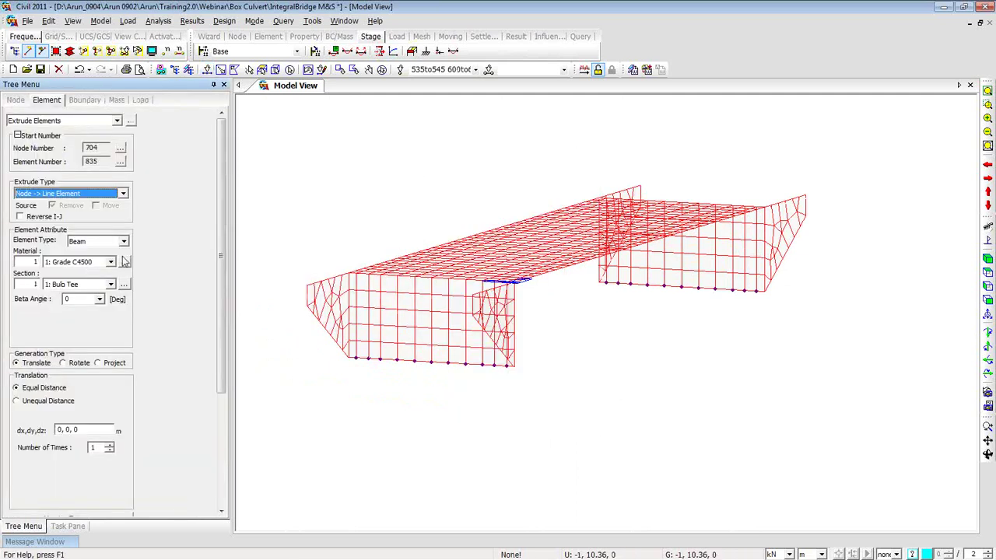
click(112, 262)
click(93, 282)
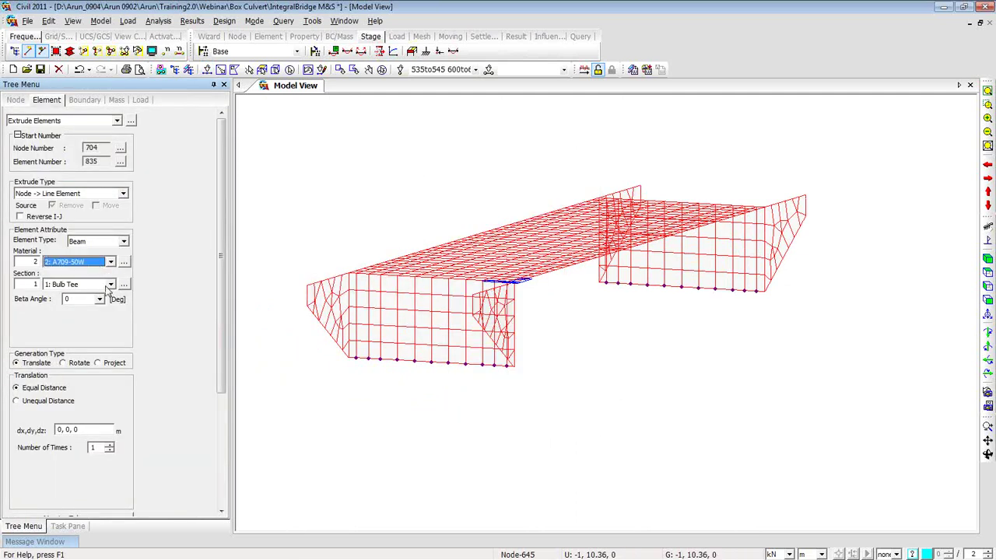
click(111, 285)
click(106, 312)
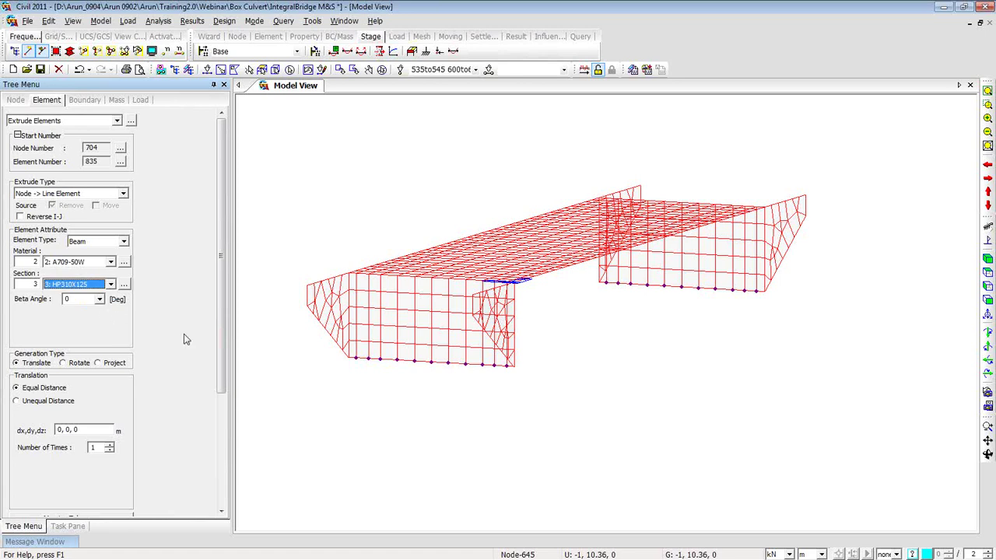
- Extrude the selected nodes into beam piles with a translation of 0, 0, -2 m repeated 10 times
scroll(220, 383, down, 3)
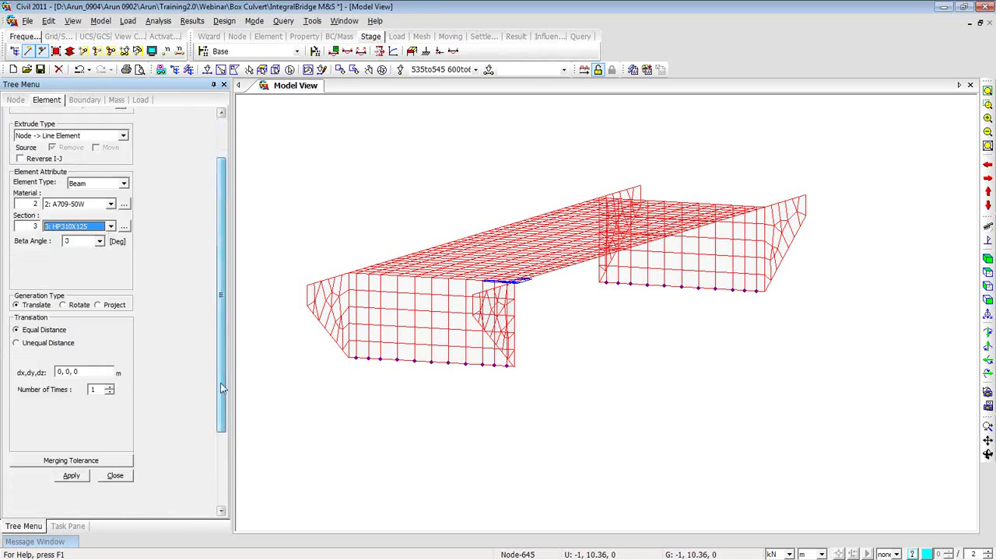
click(75, 373)
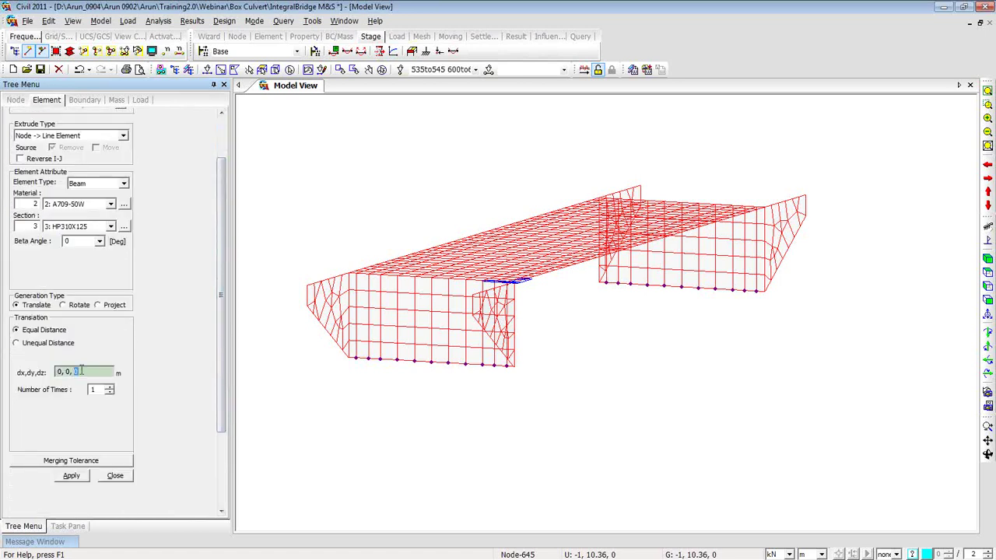
text(-2)
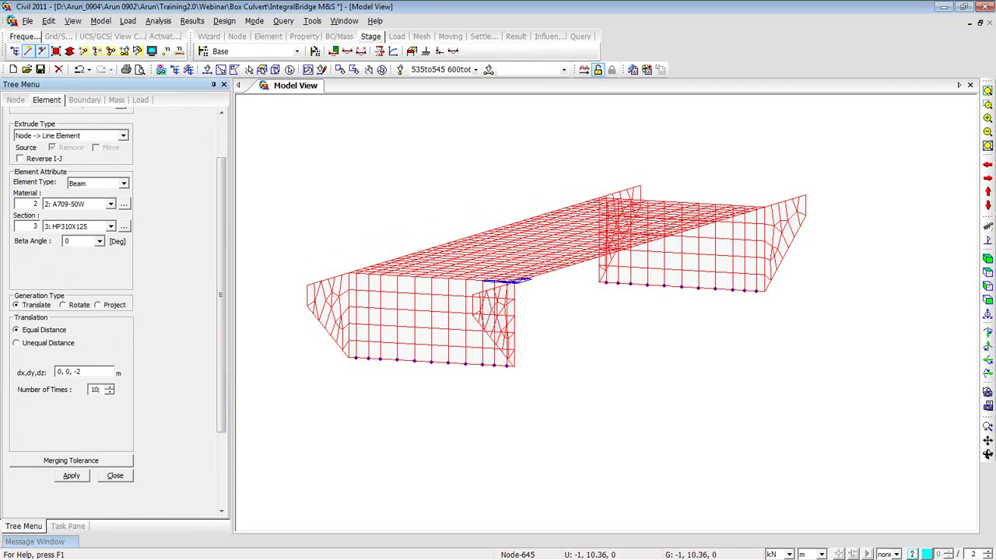
click(71, 476)
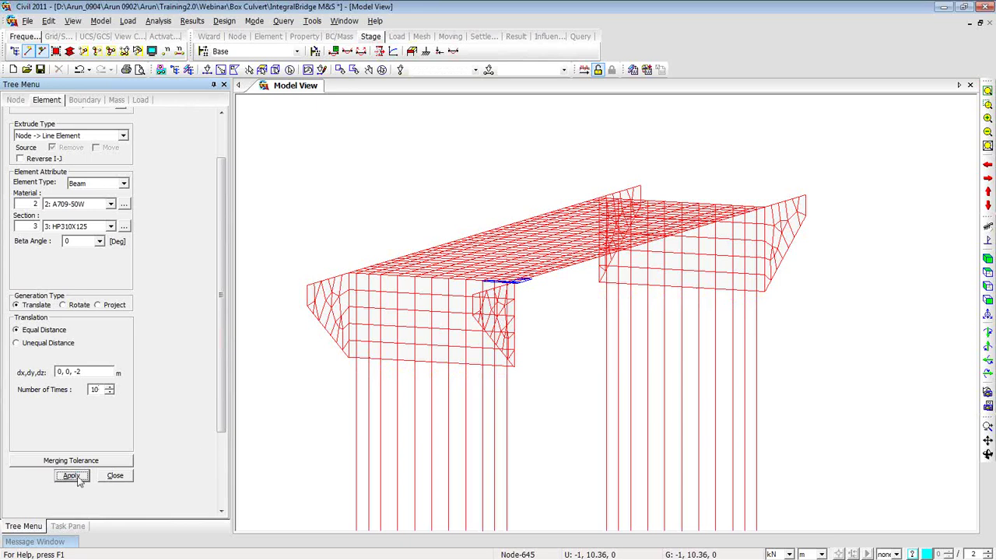
- View the bridge and its piles with hidden surfaces, and close the element extrusion settings
scroll(302, 429, down, 5)
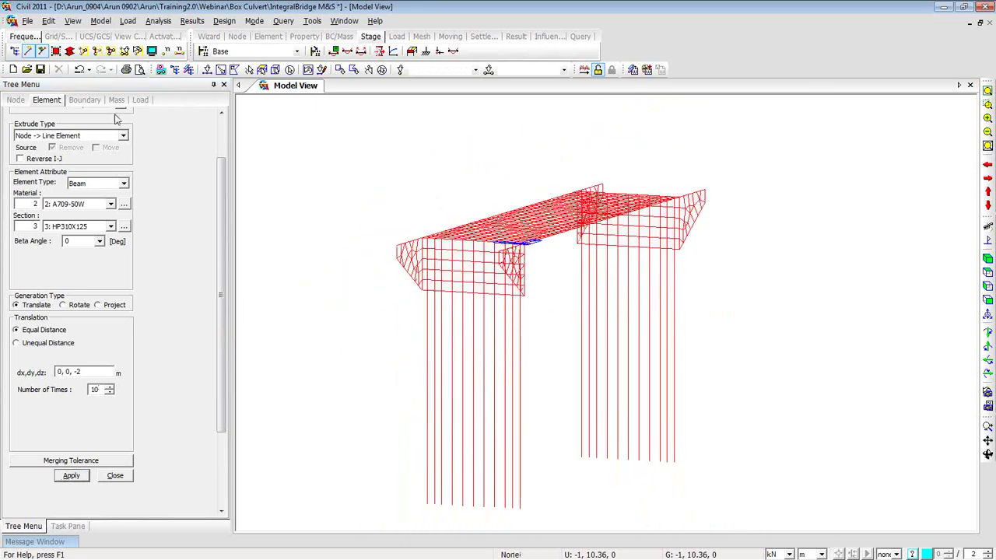
click(69, 50)
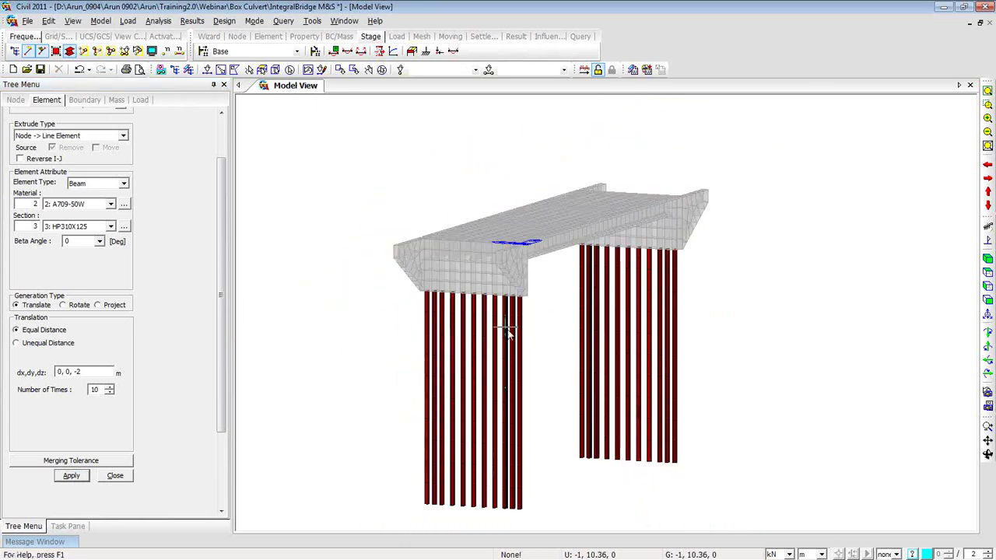
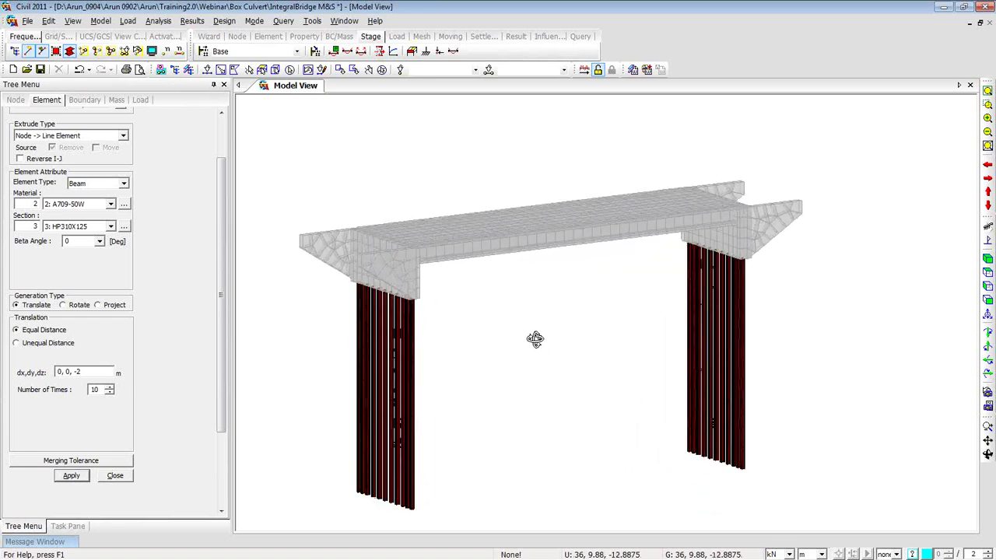
click(115, 475)
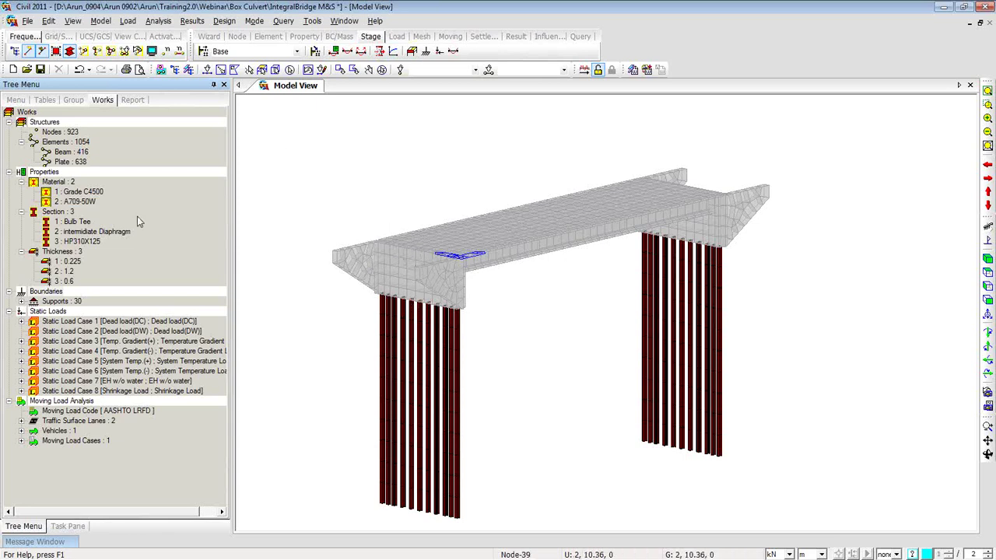
- Select the abutment wall plates by thickness 2 (1.2) and open Integral Bridge Spring Supports for them
double_click(66, 272)
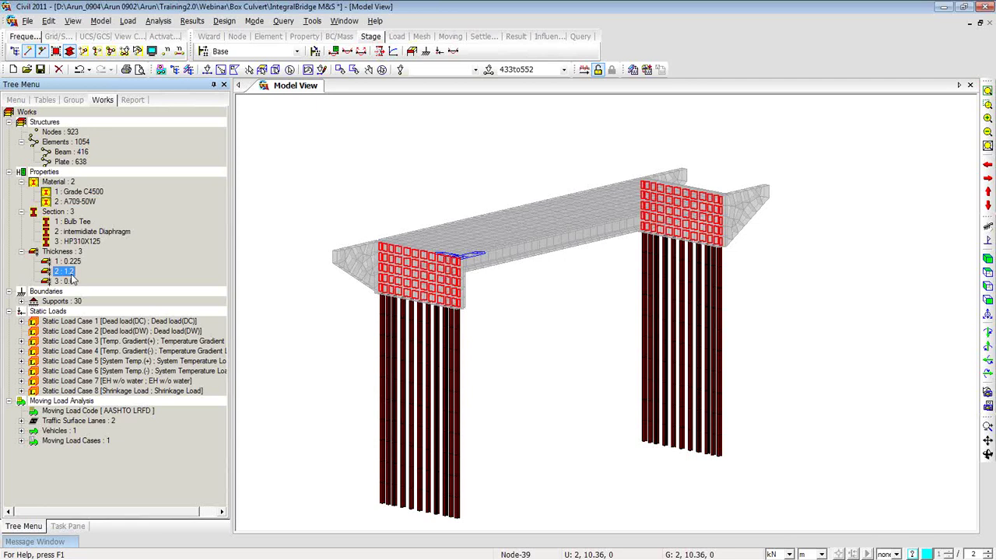
right_click(296, 120)
mouse_move(333, 154)
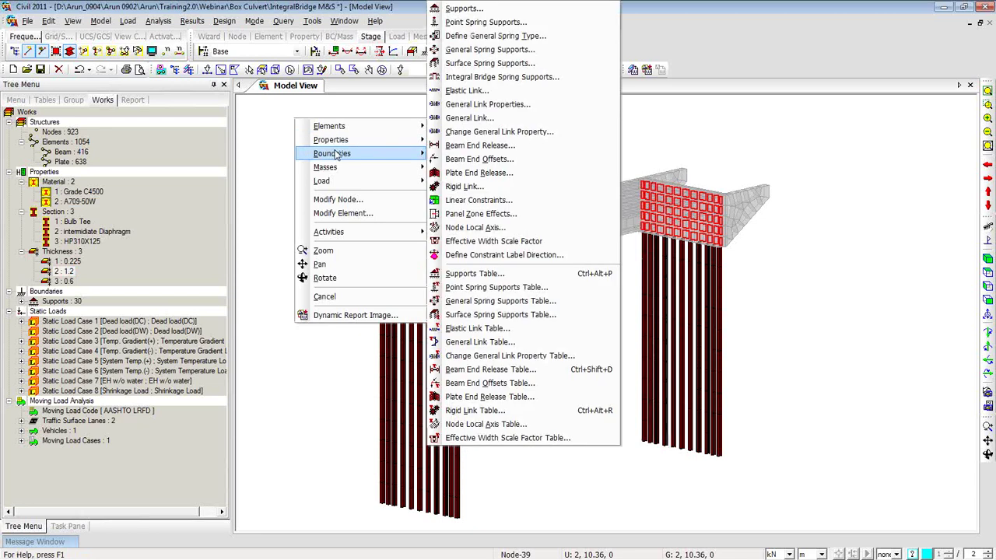
click(499, 78)
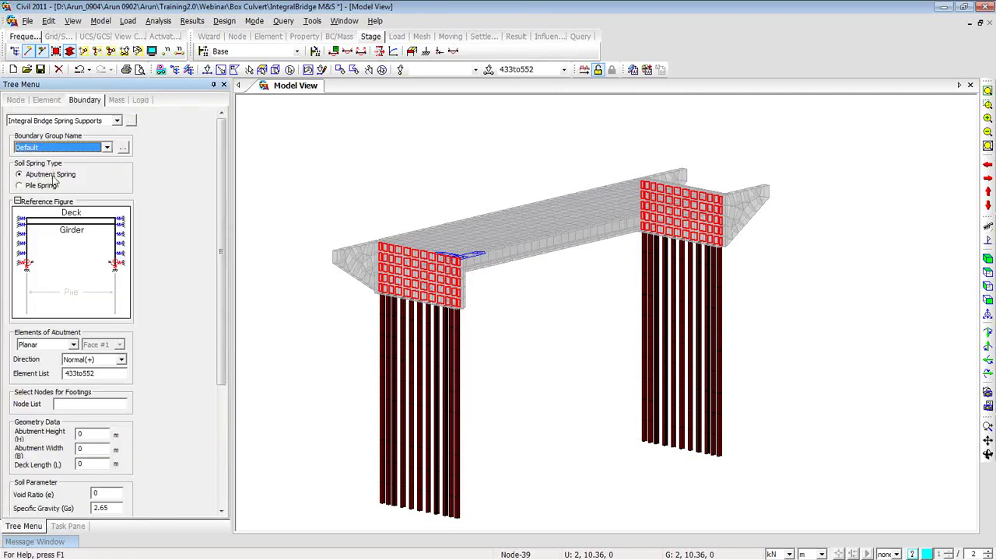
- Set the abutment spring geometry to abutment height 5 m, abutment width 1.2 m and deck length 10.36 m
drag(215, 212, 216, 239)
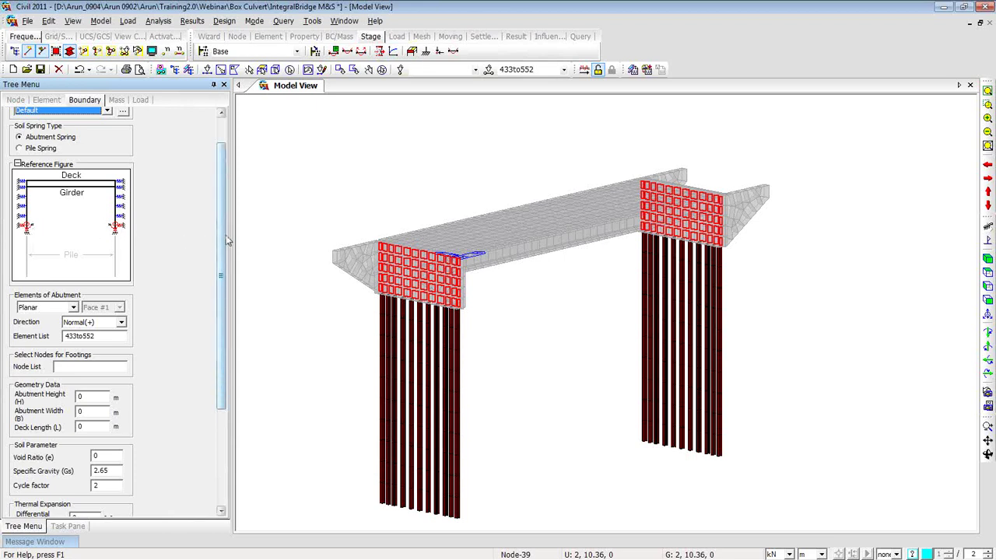
drag(221, 241, 113, 181)
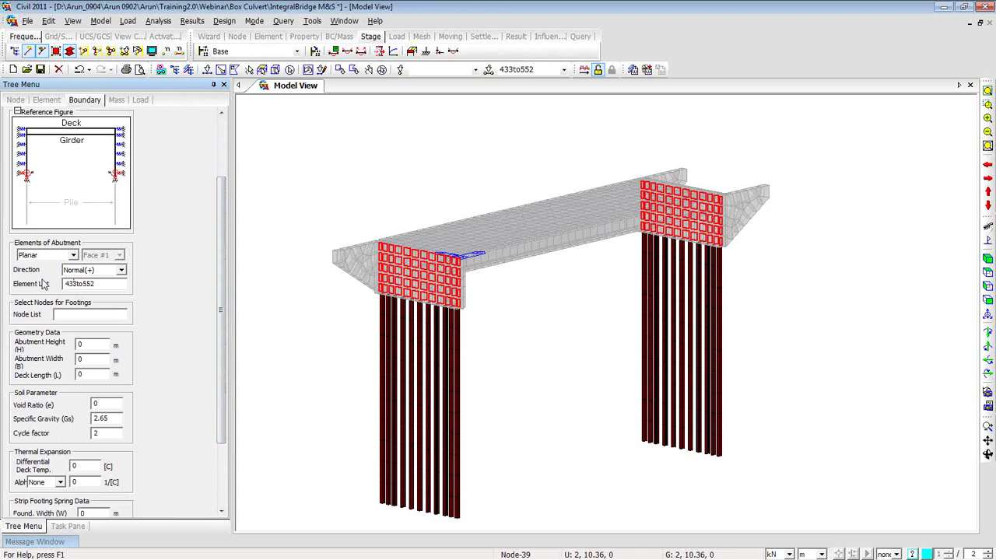
click(72, 283)
drag(222, 304, 218, 343)
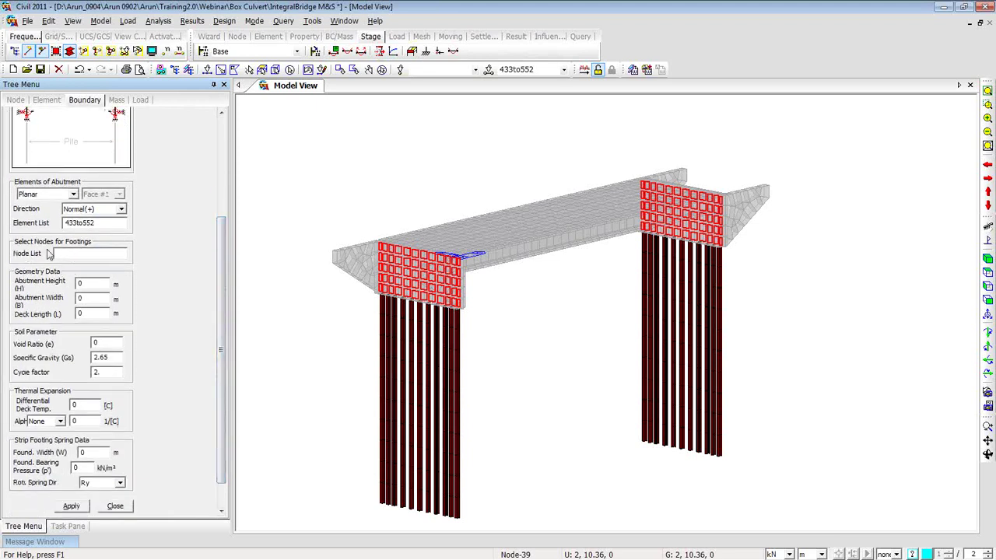
click(92, 285)
key(shift+Home)
text(5)
drag(95, 301, 76, 300)
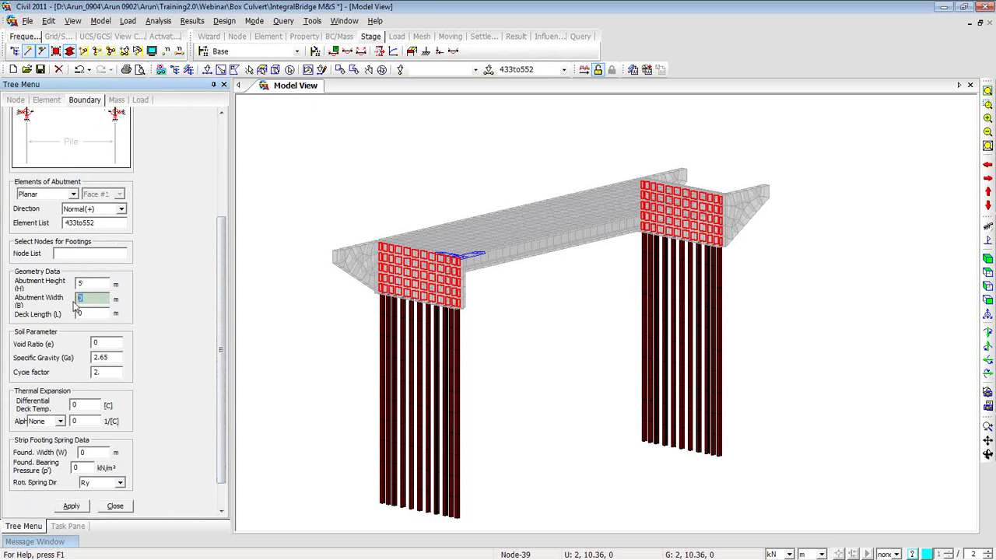
text(1.2)
drag(90, 313, 34, 319)
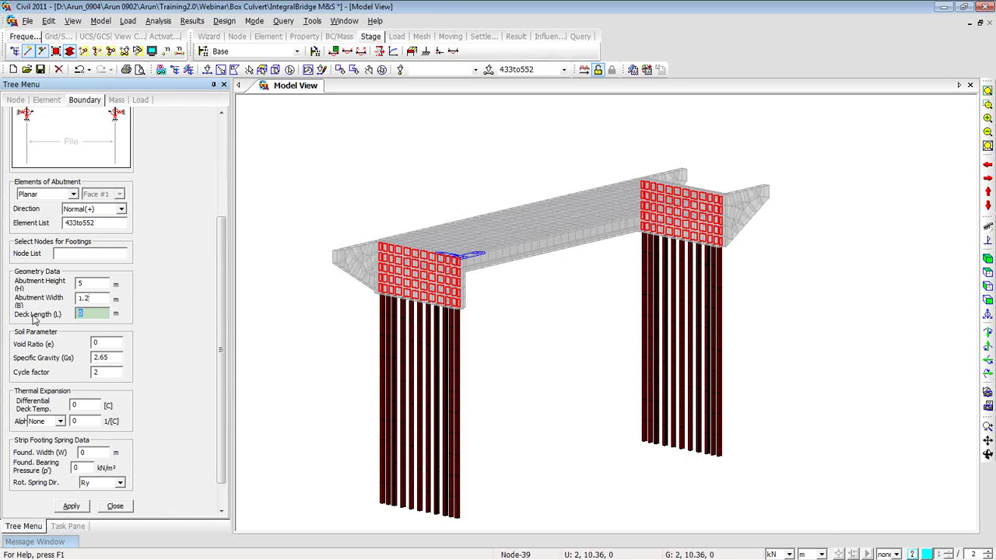
text(10.36)
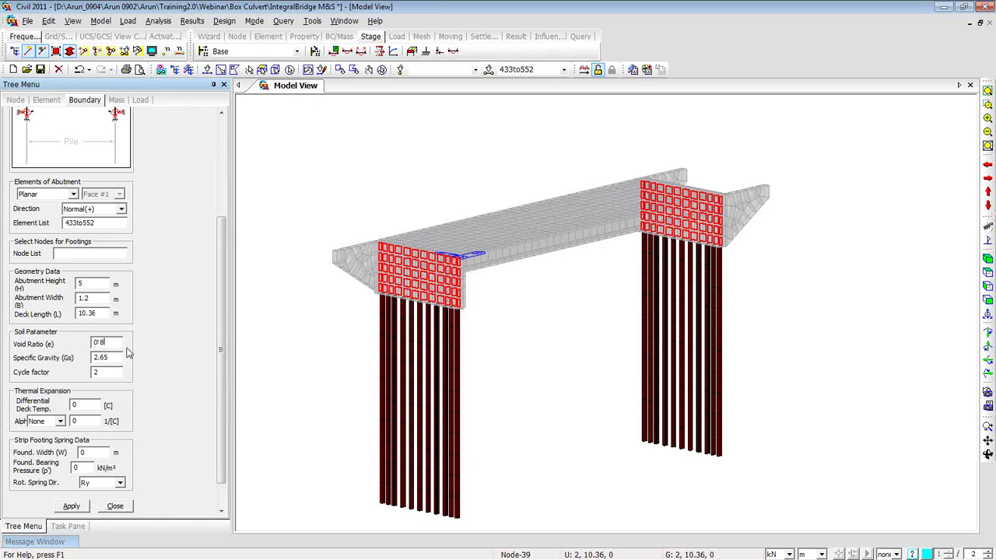
- Set the soil parameters to a void ratio of 0.8 and a cycle factor of 2
scroll(219, 370, down, 2)
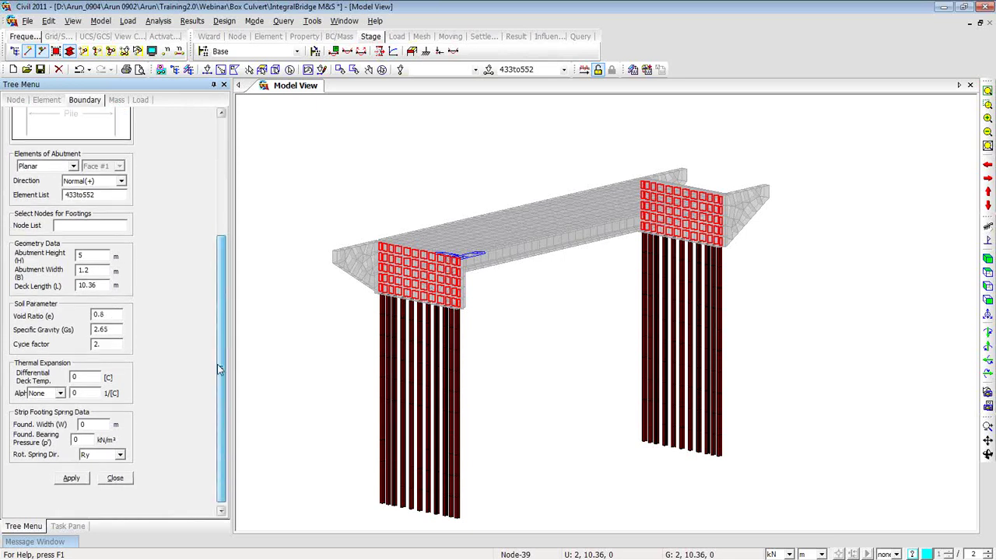
key(BackSpace)
text(8)
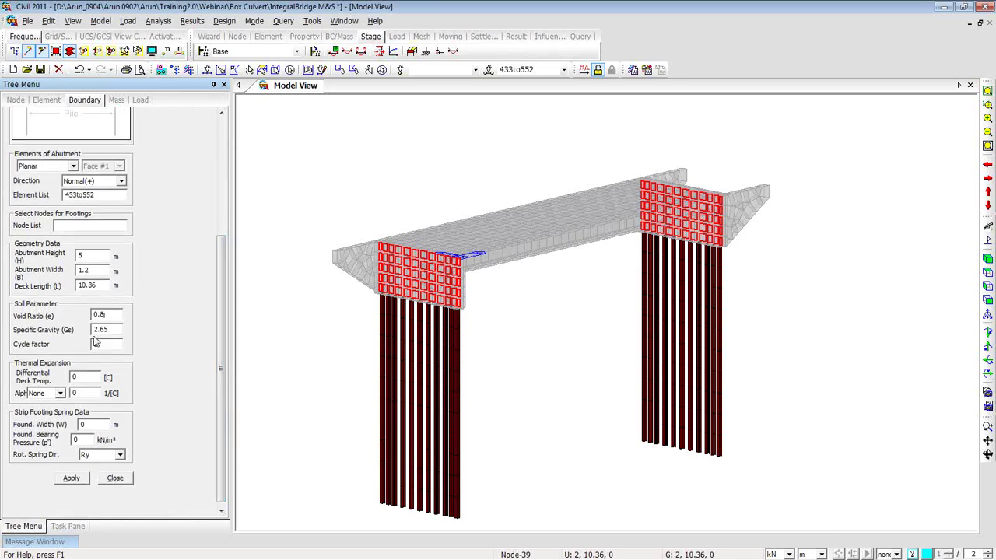
click(95, 342)
text(2.)
- Set the thermal expansion to the Grade C4500 coefficient with a 5 °C differential deck temperature, and apply the abutment springs
double_click(87, 377)
click(60, 394)
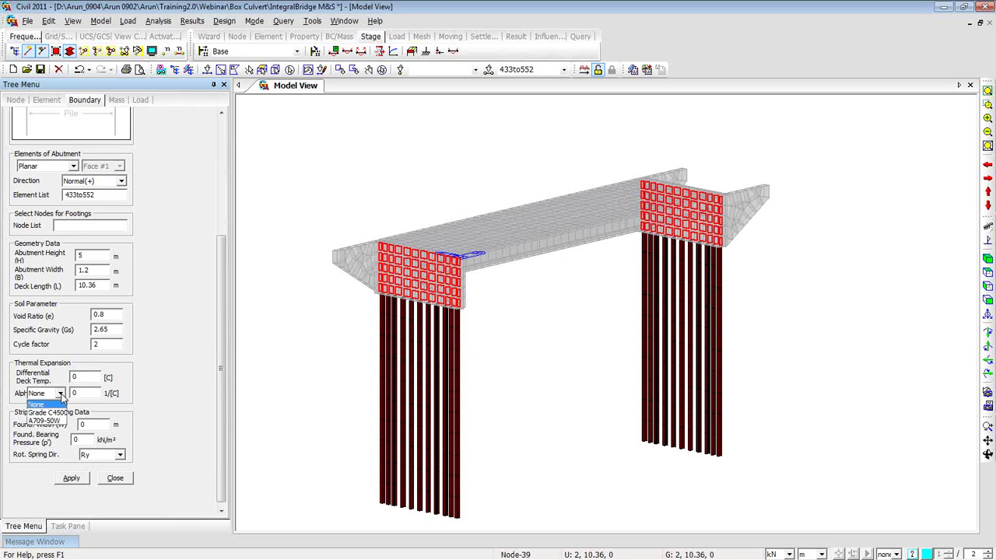
click(59, 413)
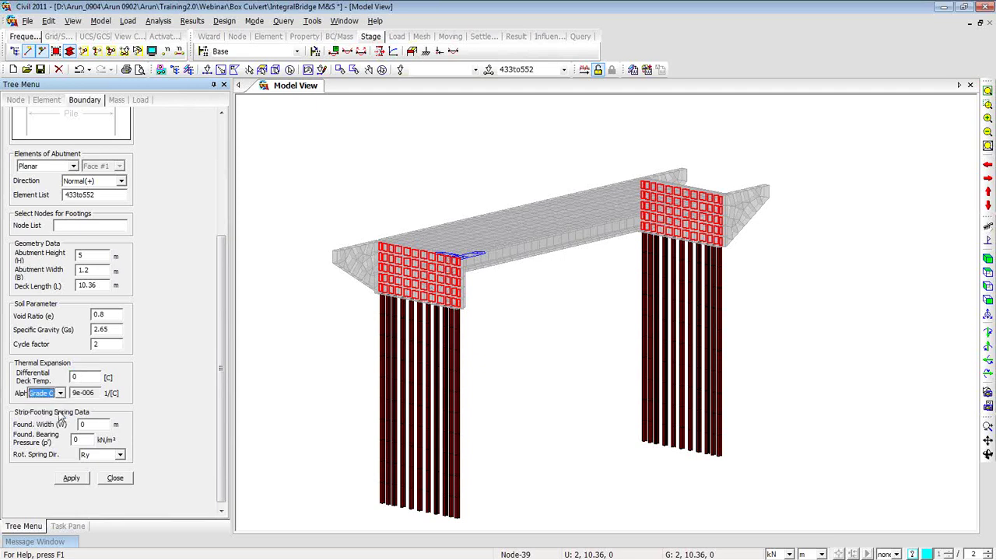
double_click(75, 378)
text(5)
click(77, 482)
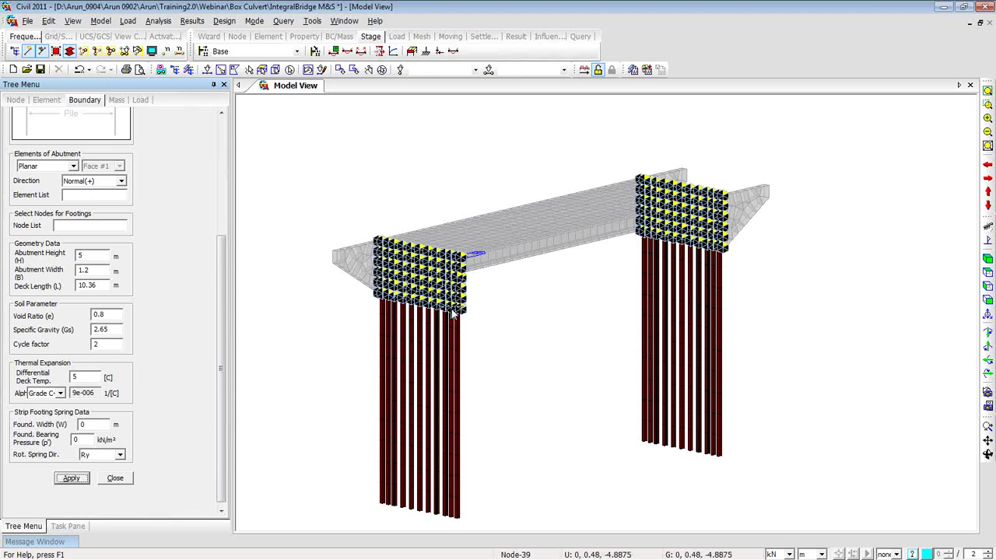
click(121, 479)
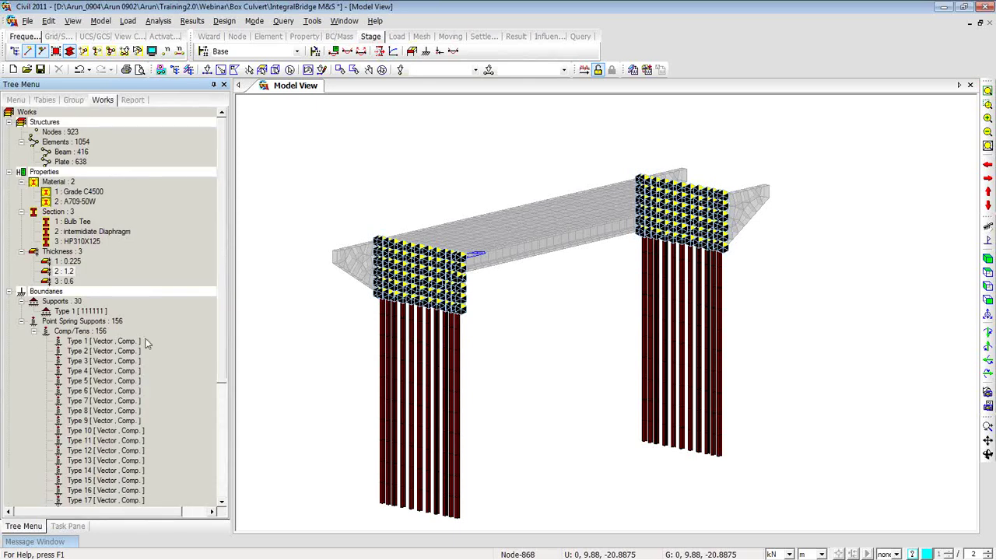
- Select the HP310X125 pile elements and open Integral Bridge Spring Supports for them with the Pile Spring type
scroll(217, 345, down, 3)
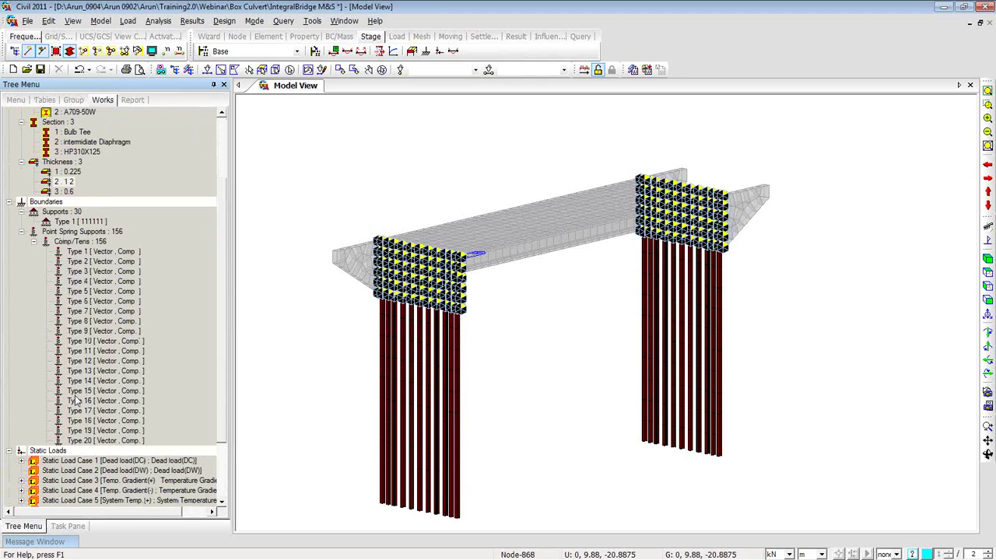
click(33, 242)
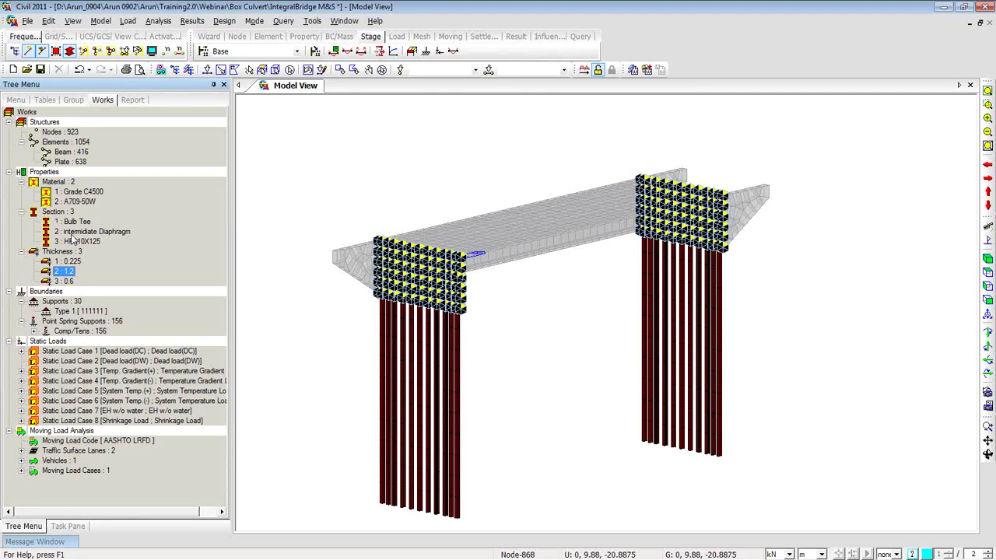
click(75, 242)
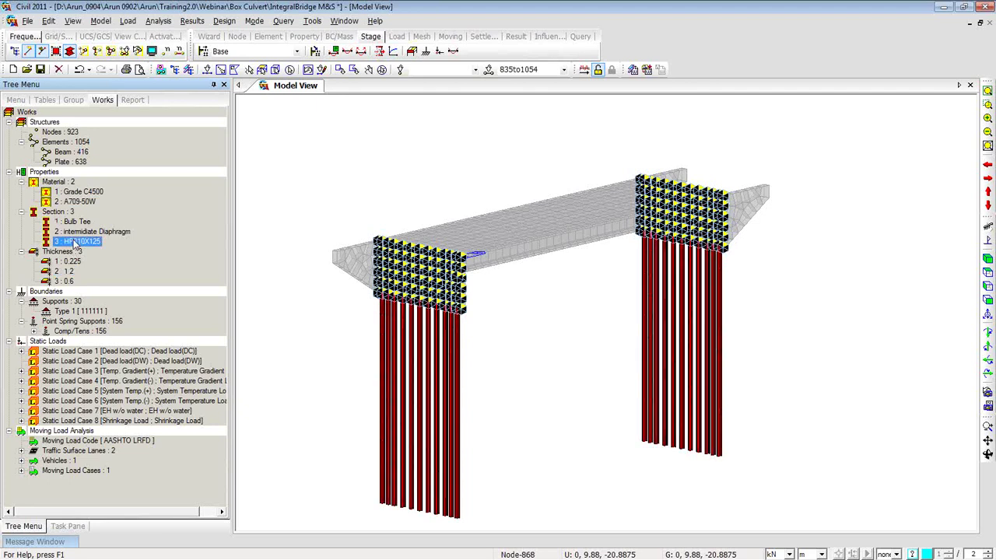
right_click(272, 145)
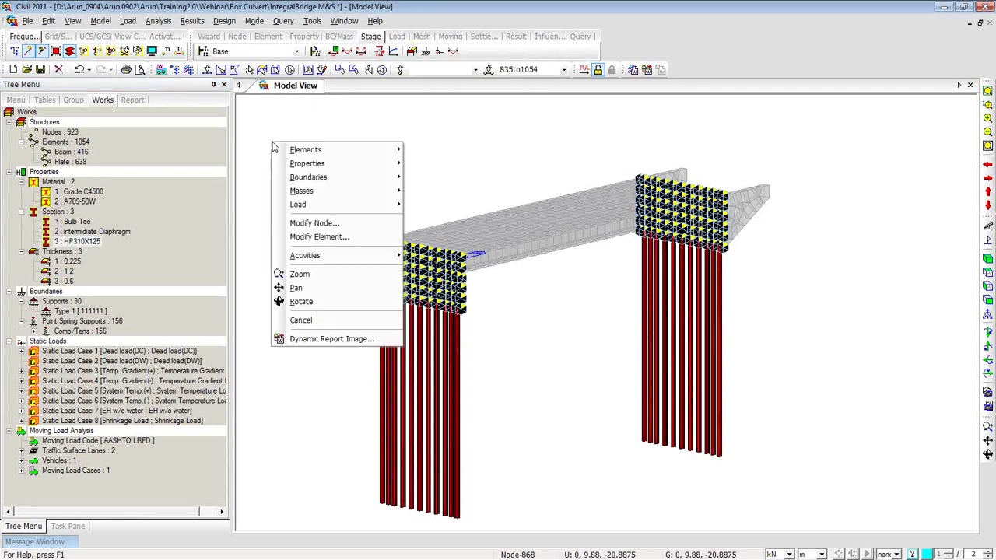
mouse_move(302, 179)
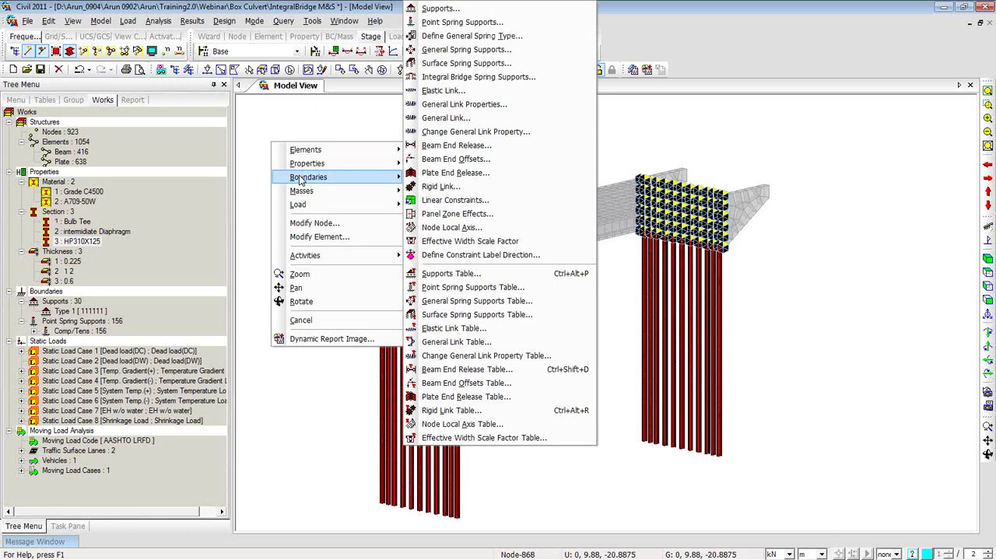
click(471, 77)
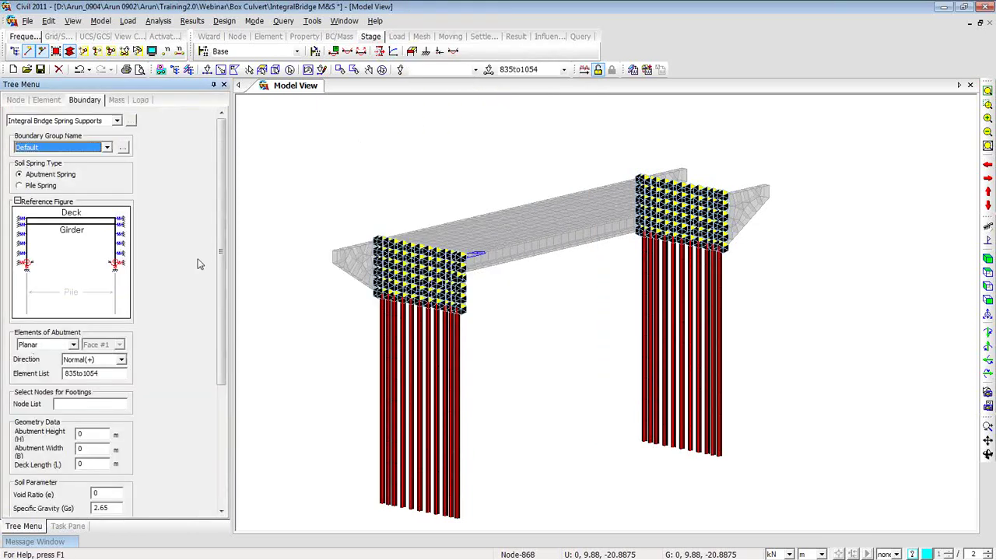
scroll(221, 264, down, 1)
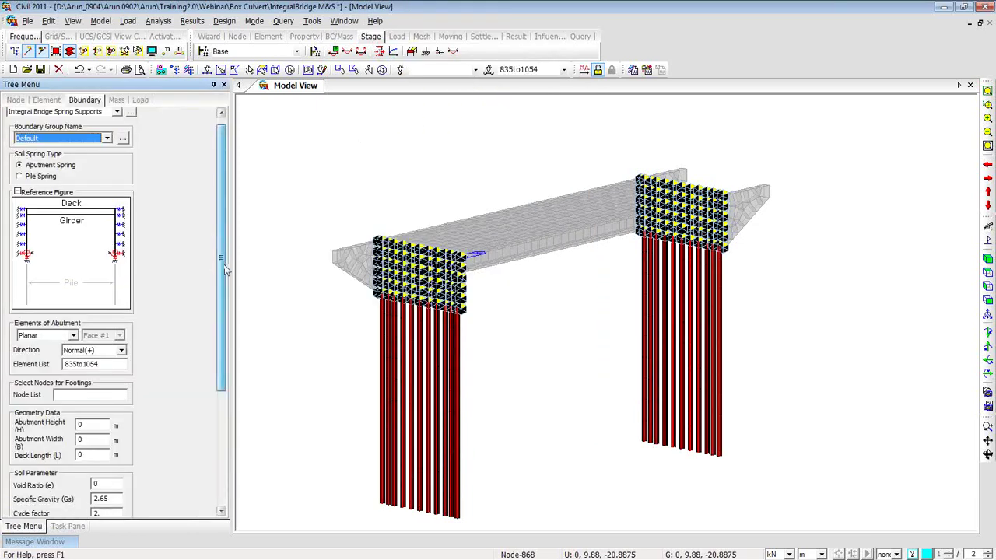
click(40, 175)
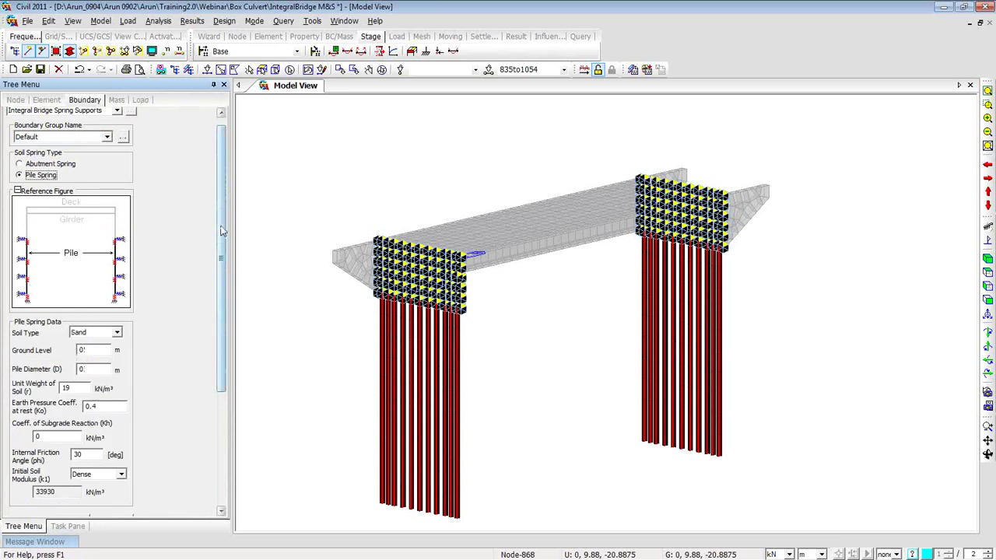
- Set the pile spring data to Sand soil, ground level 0 m and pile diameter 0.312 m
scroll(222, 231, down, 1)
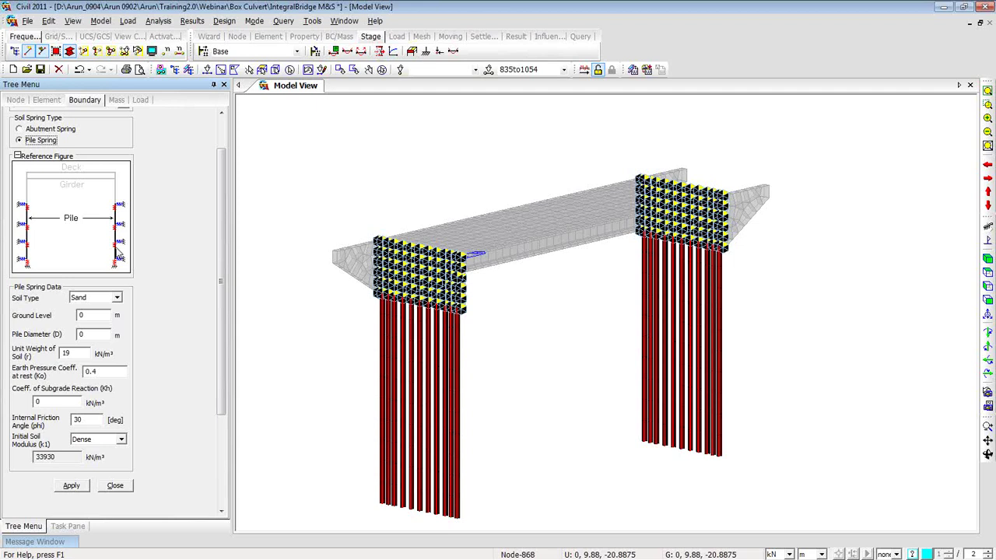
drag(216, 251, 218, 298)
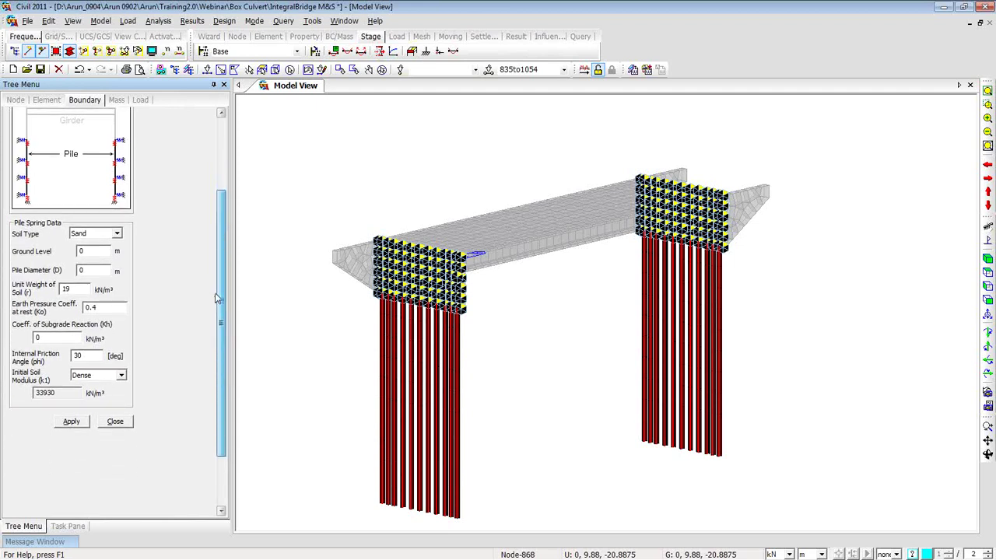
click(117, 233)
click(121, 241)
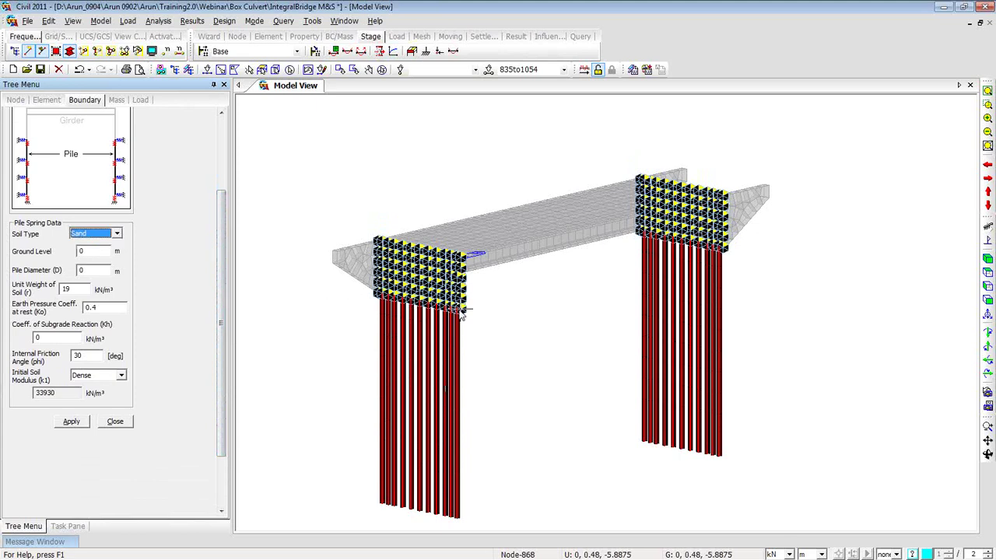
mouse_move(461, 313)
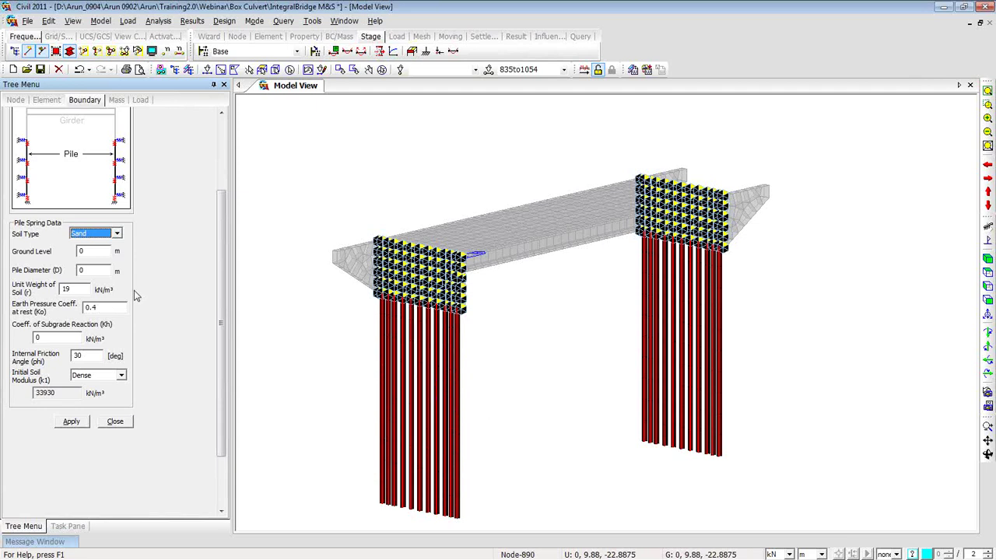
click(89, 250)
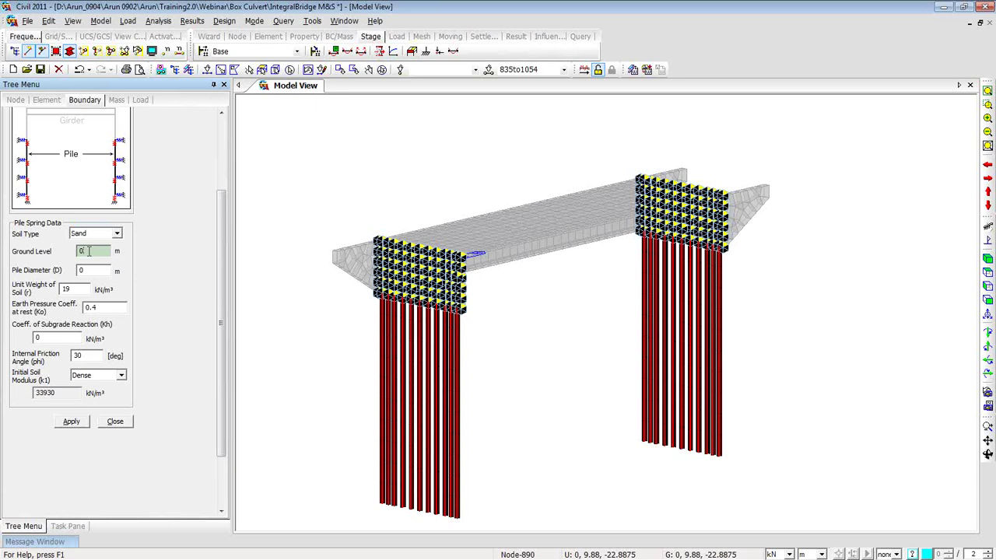
click(463, 263)
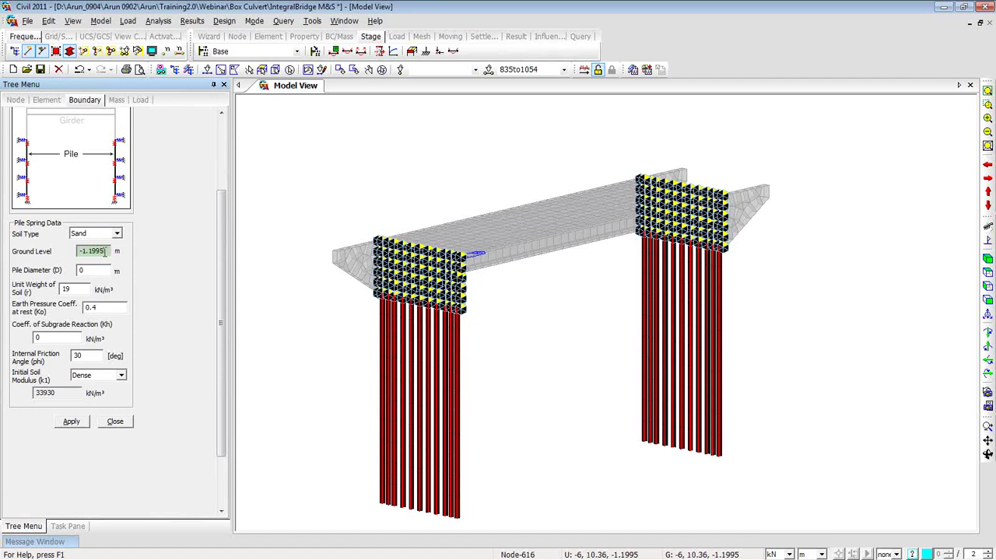
text(0)
click(91, 270)
text(0.310)
- Set the coefficient of subgrade reaction to 13000 kN/m³ with a Dense initial soil modulus, and apply the pile springs
double_click(63, 337)
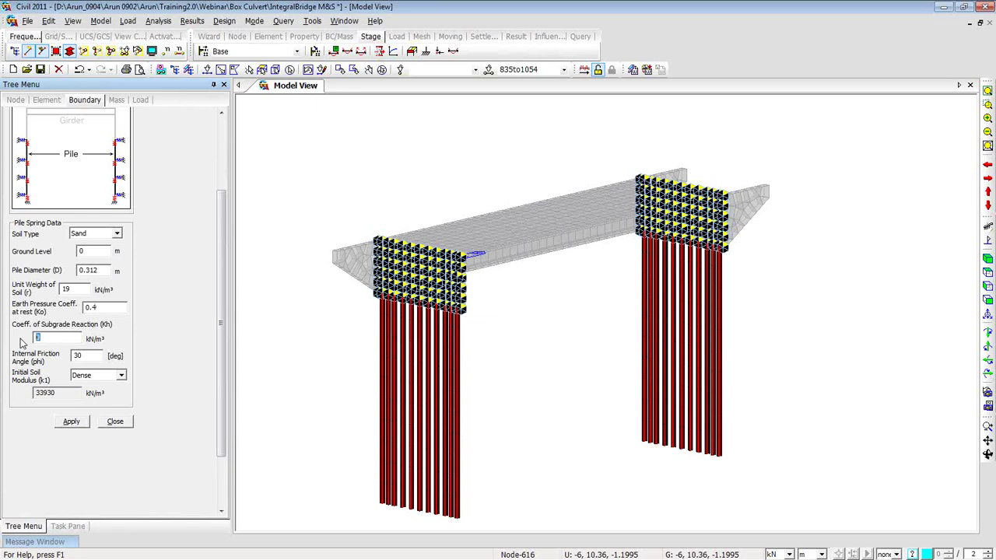
text(13000)
drag(65, 338, 15, 336)
drag(73, 289, 31, 291)
click(121, 376)
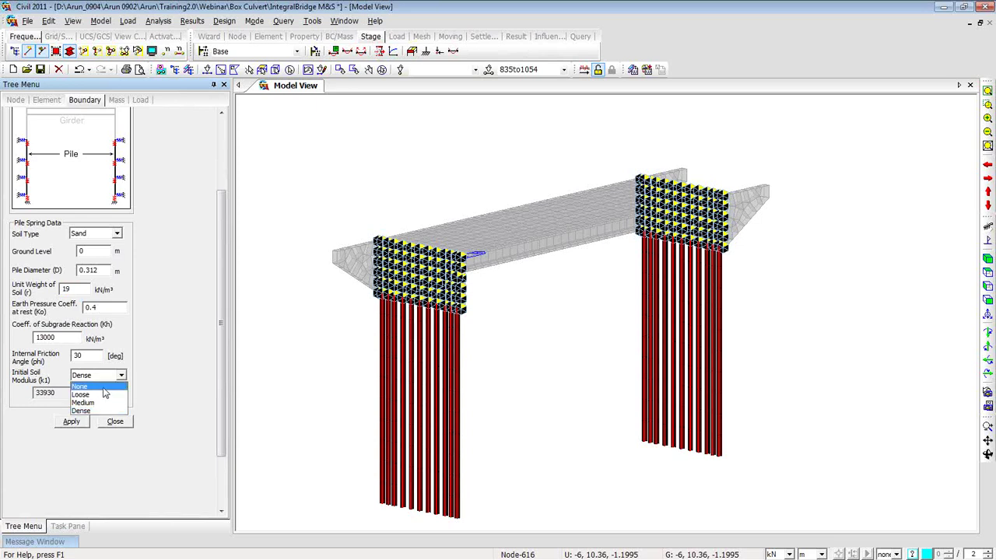
click(104, 387)
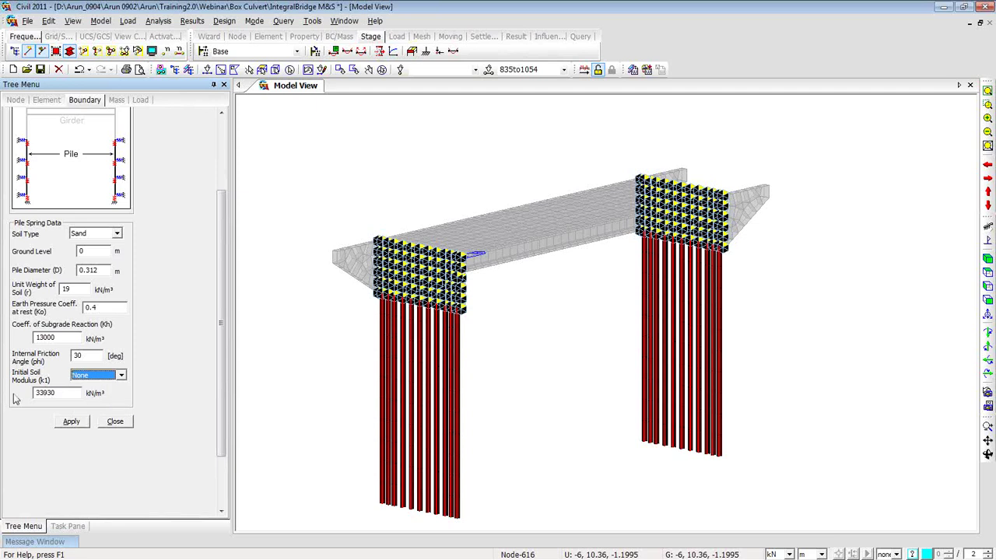
click(121, 375)
click(111, 413)
click(72, 421)
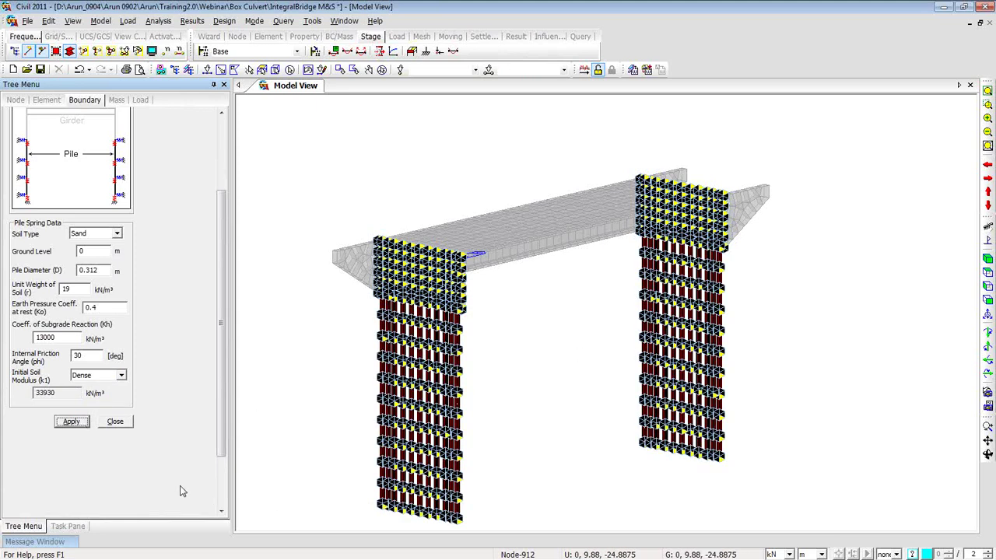
click(115, 421)
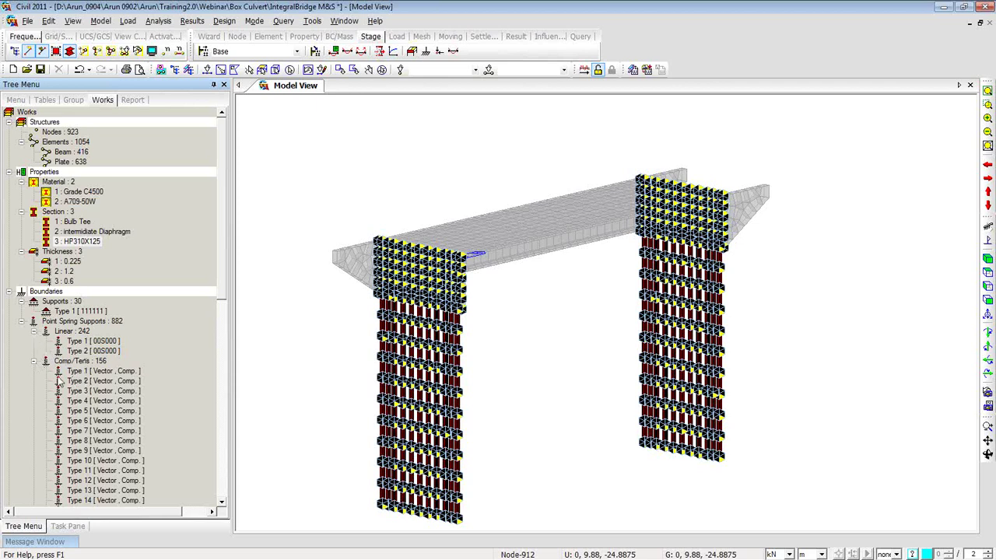
- Inspect the stiffness and direction of the Type 1 compression-only point spring support
right_click(99, 372)
click(118, 362)
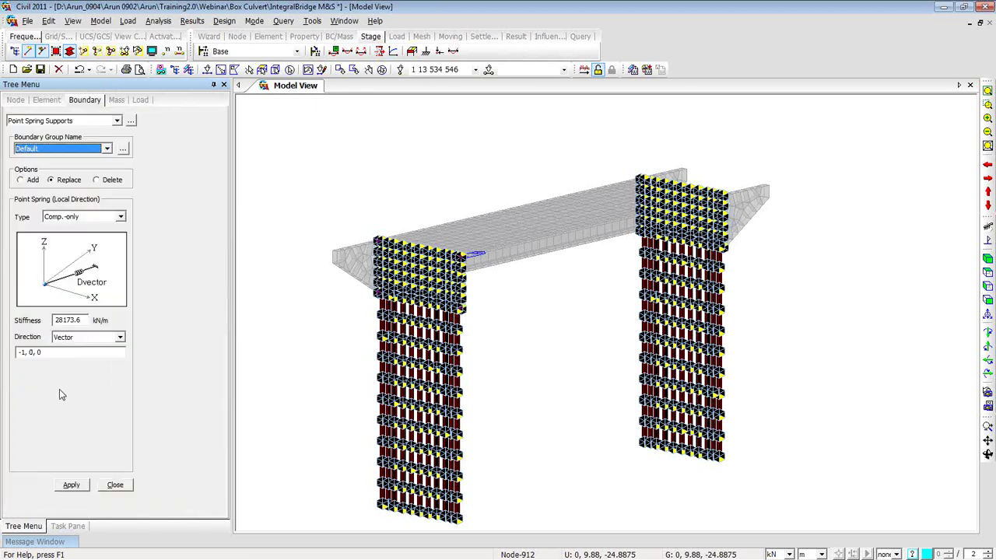
click(115, 485)
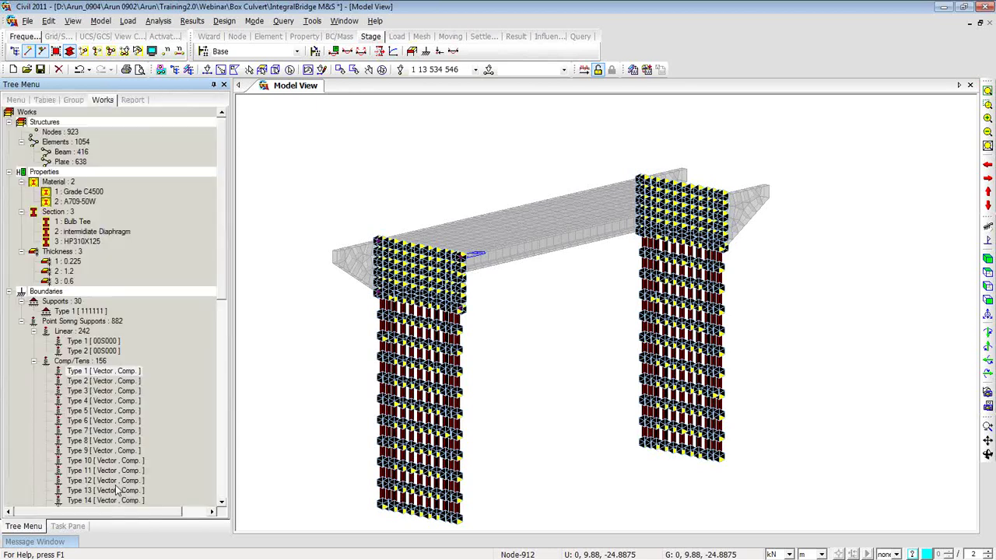
- Open the point spring support table and sort it ascending by Type first and Node second
click(92, 361)
click(115, 366)
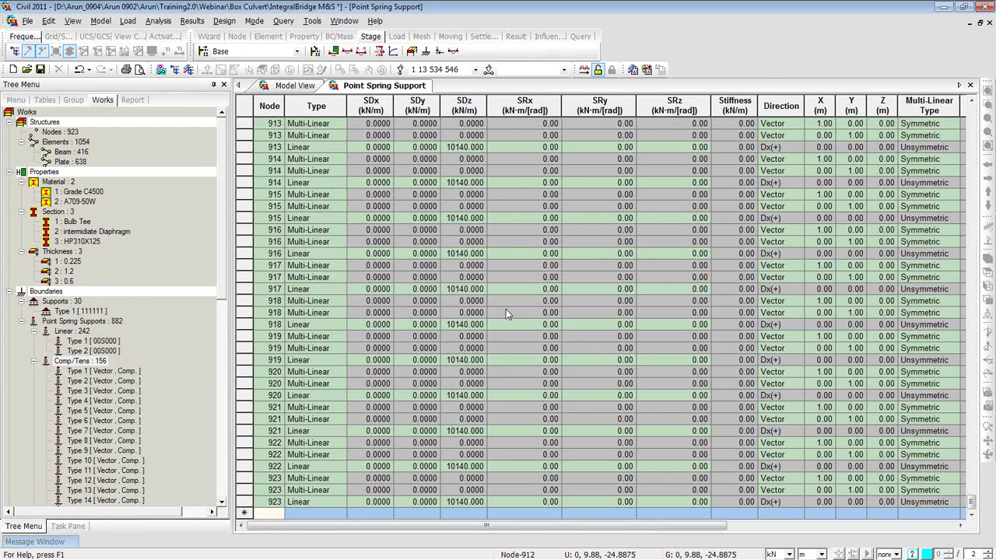
right_click(506, 304)
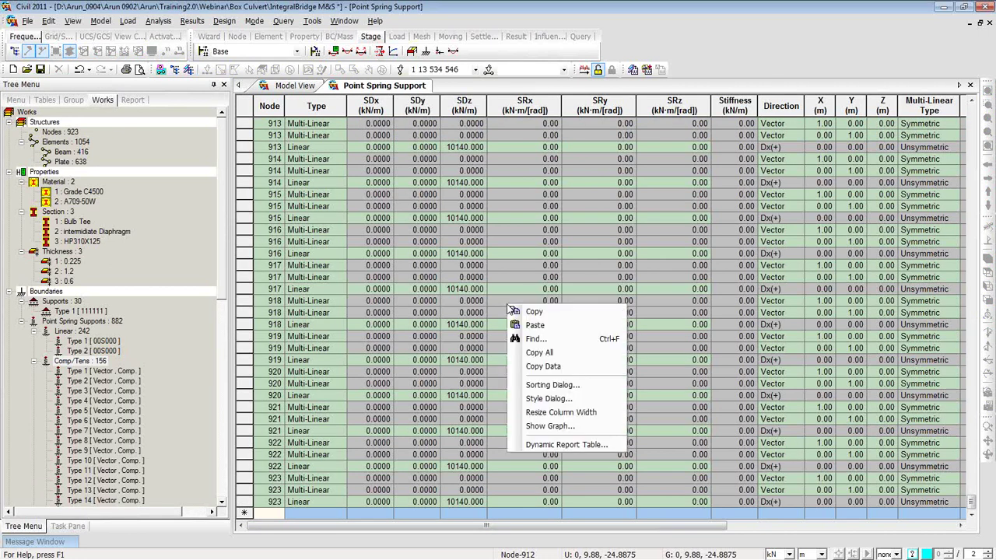
click(540, 385)
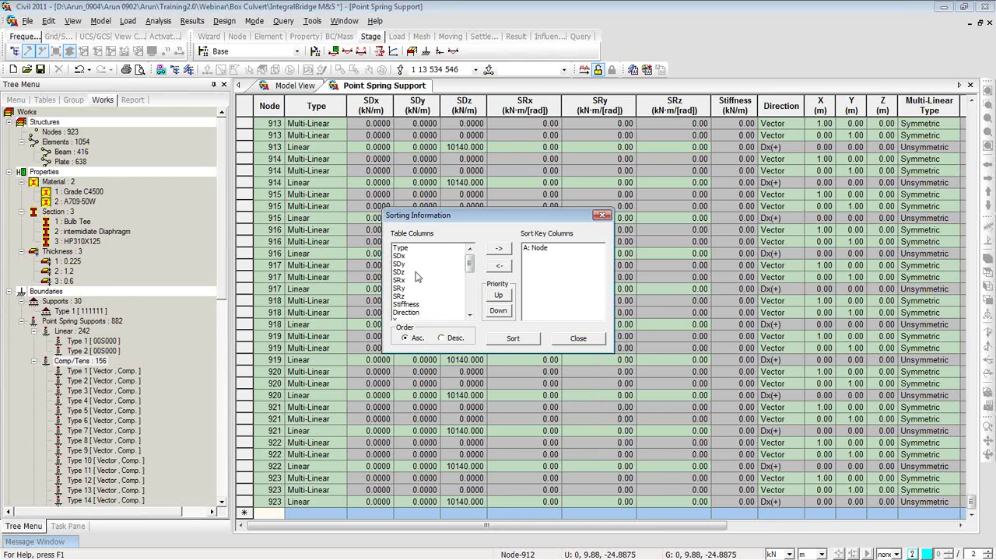
click(405, 248)
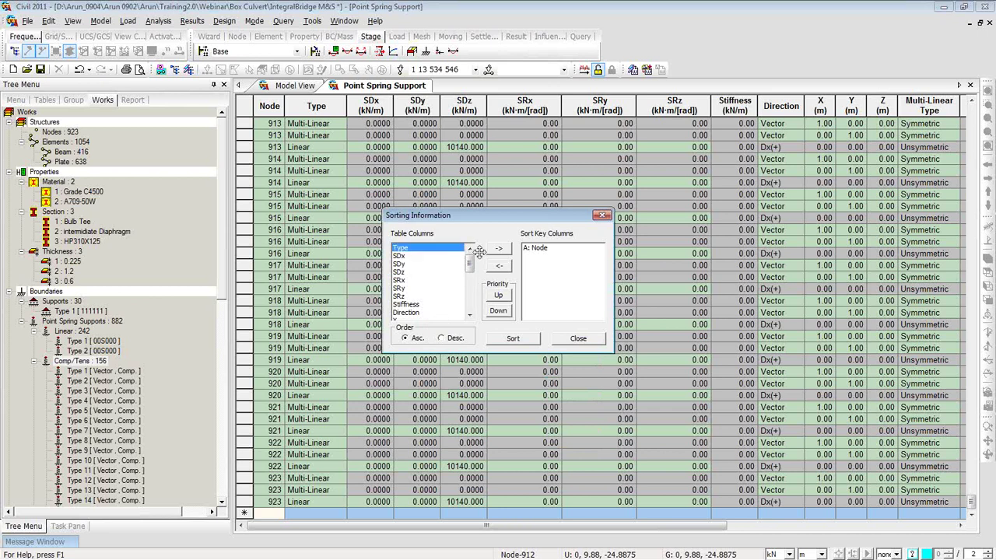
click(498, 248)
click(547, 256)
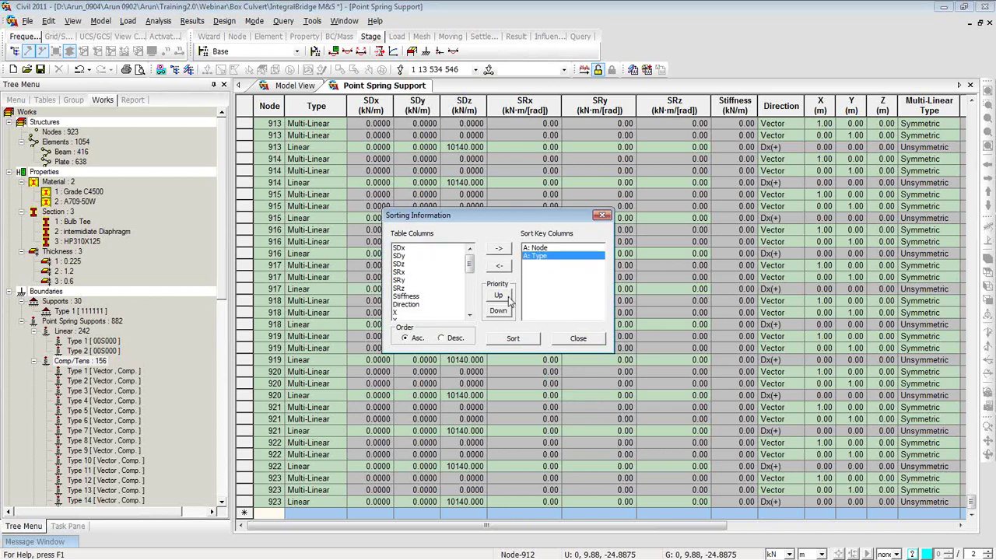
click(498, 294)
click(515, 338)
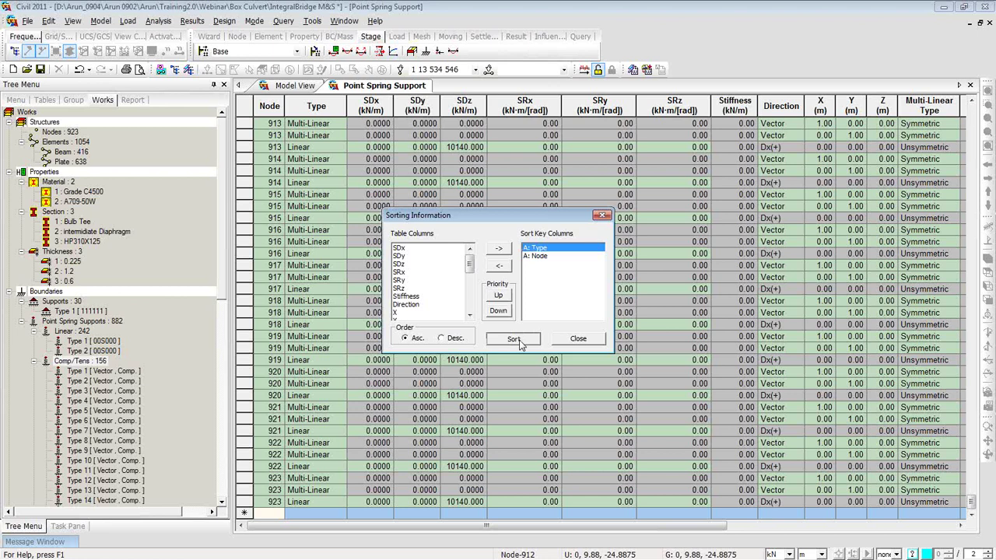
click(574, 339)
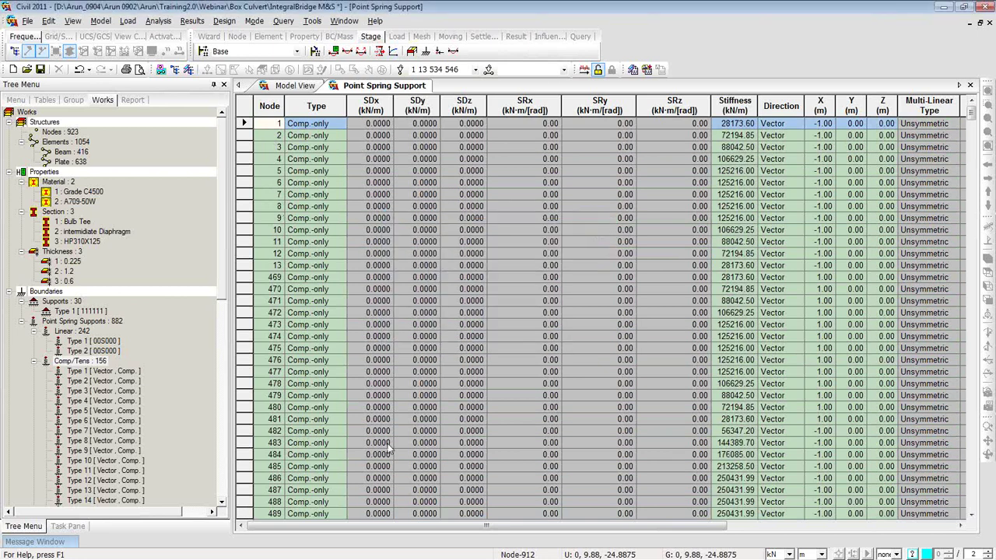
- Review the sorted point spring table from the compression-only springs down to the multi-linear springs
scroll(410, 386, down, 2)
scroll(410, 386, down, 3)
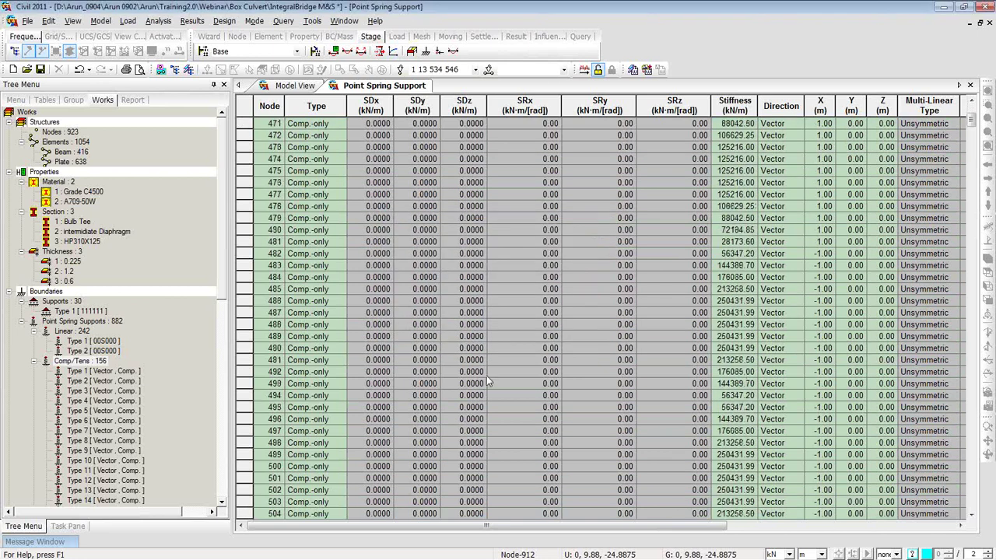
scroll(669, 420, down, 3)
scroll(702, 426, down, 15)
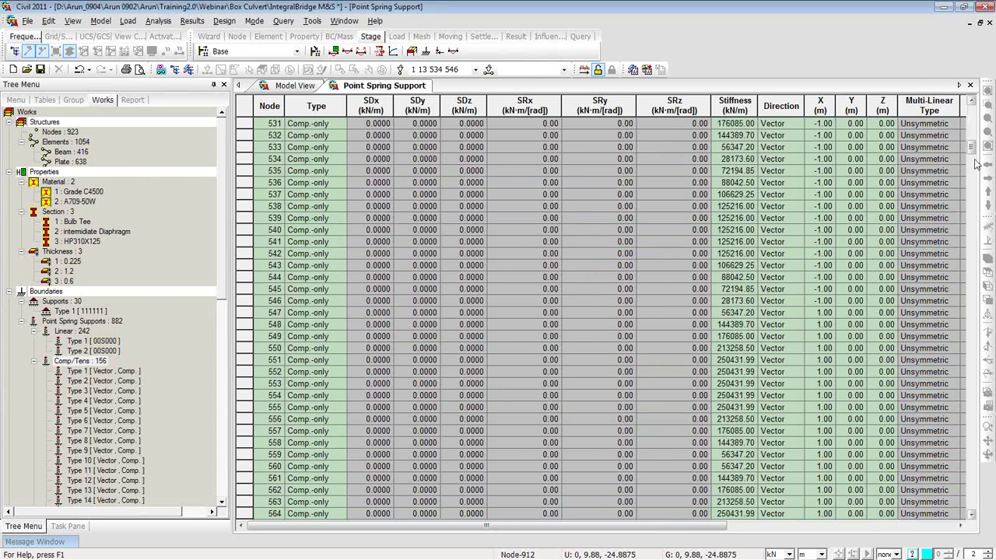
drag(973, 282, 952, 377)
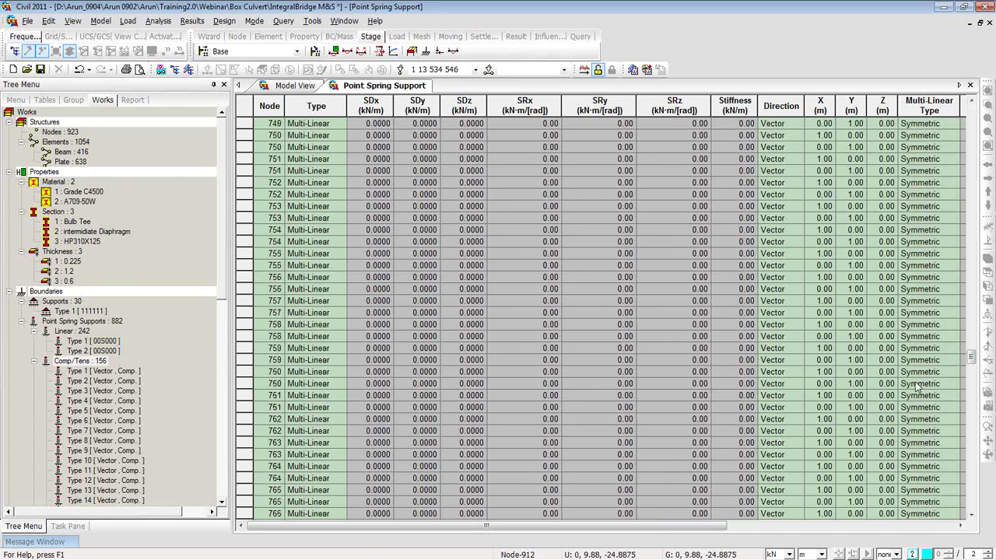
- Close the point spring support table and examine the Multi-Linear type's force-displacement settings in the Point Spring Supports definition
scroll(918, 387, up, 2)
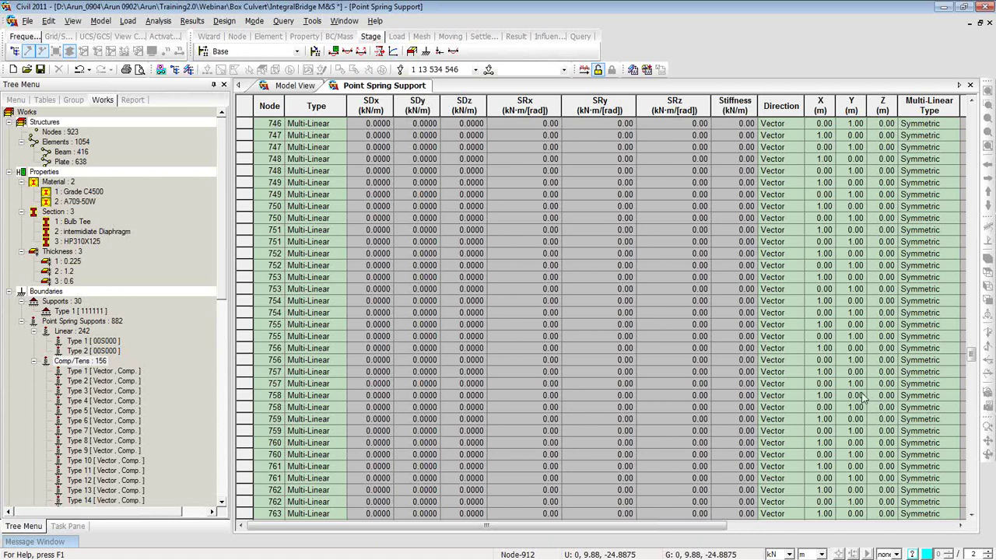
click(970, 85)
right_click(339, 149)
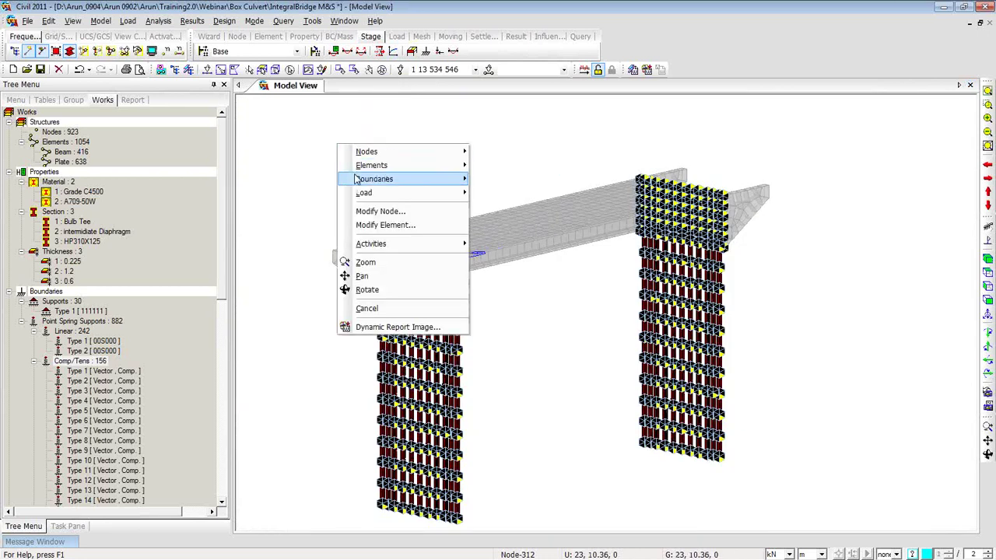
mouse_move(358, 181)
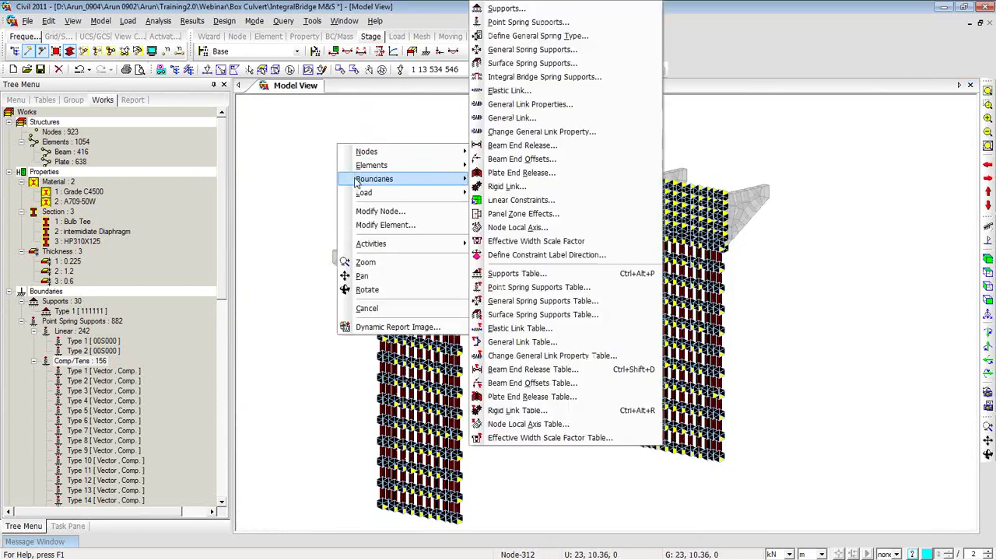
click(540, 29)
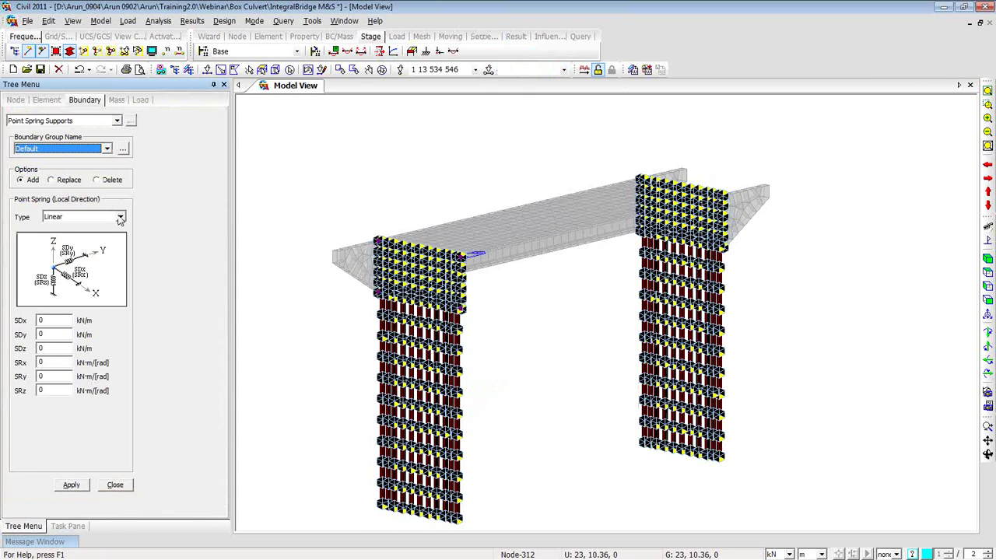
click(121, 218)
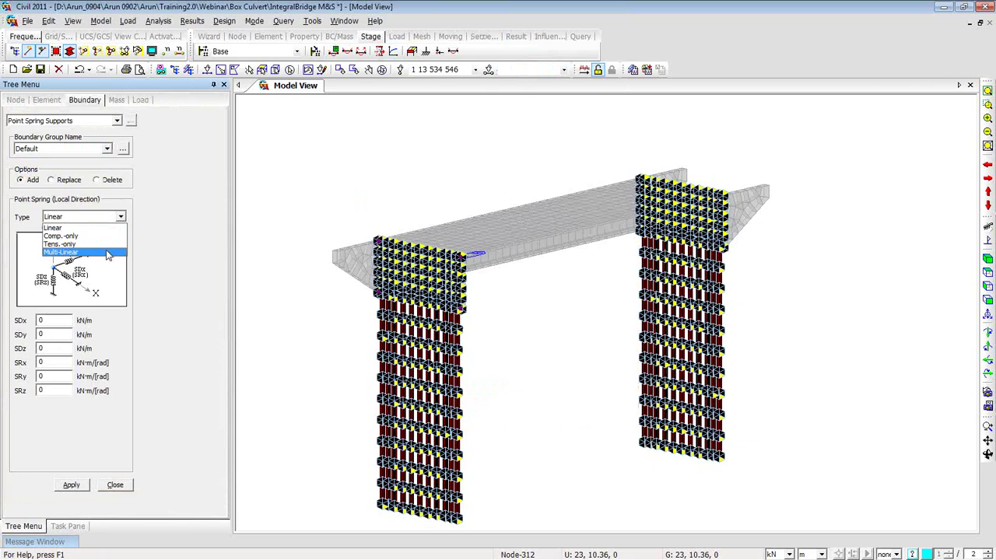
click(107, 253)
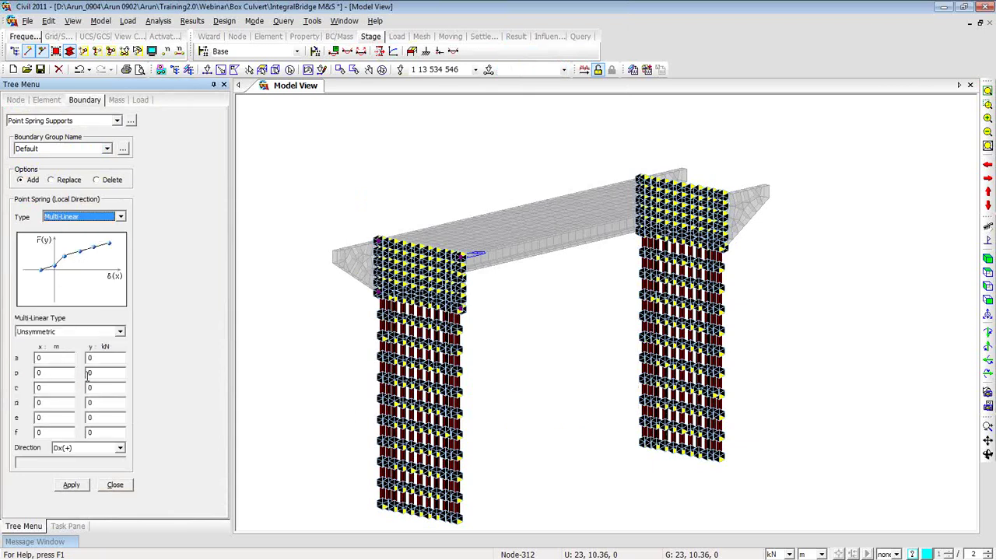
click(126, 487)
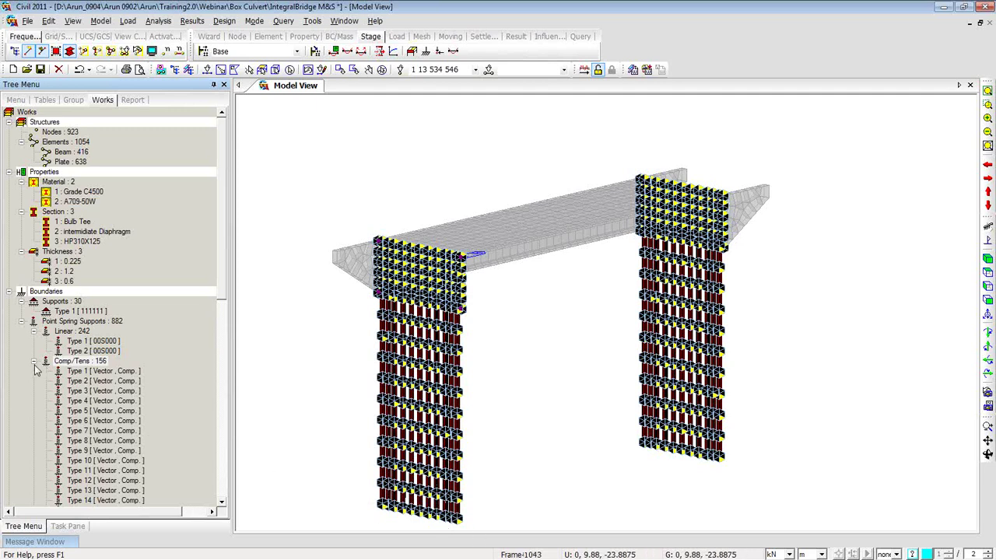
- Clear the selection, collapse the spring support lists, and delete the fully fixed Type 1 [111111] supports from the model
click(382, 70)
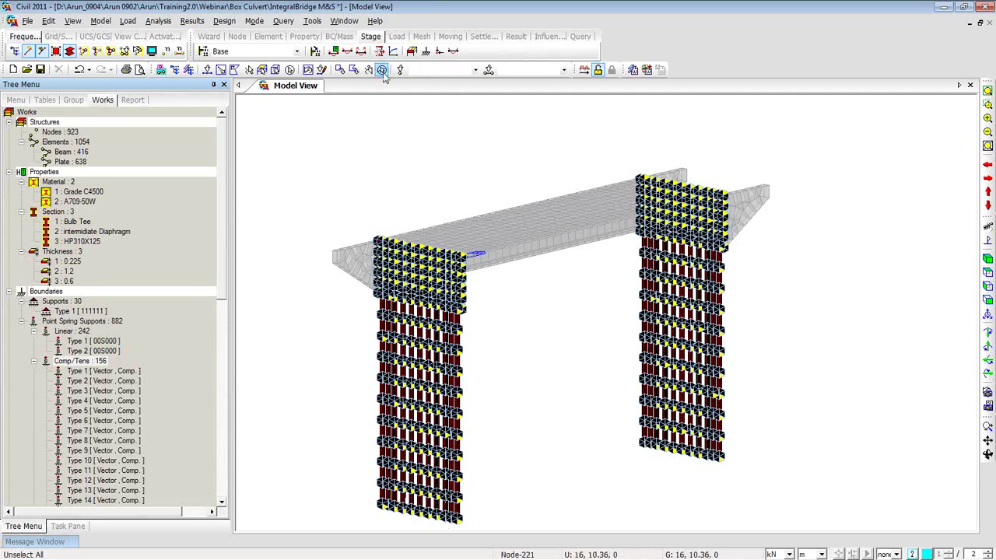
click(33, 361)
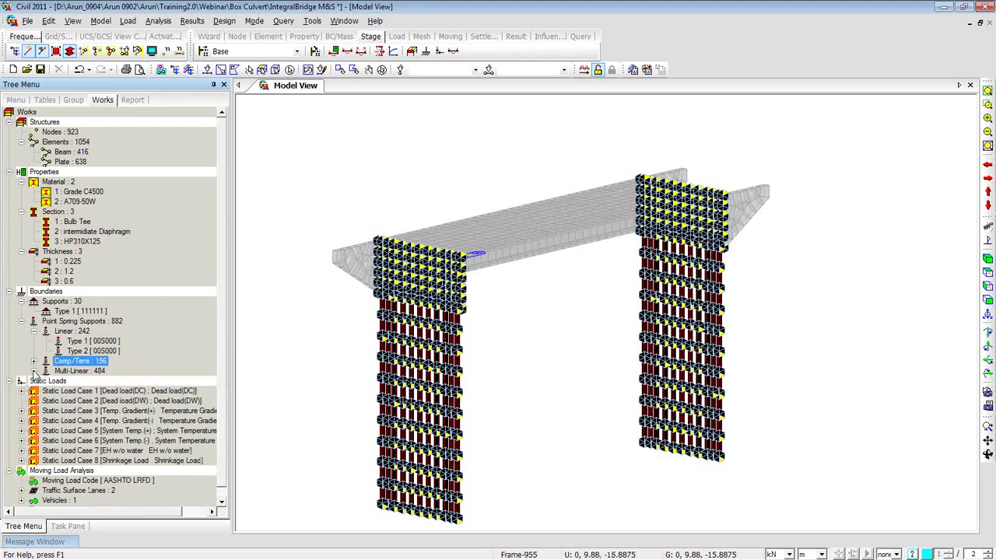
click(33, 331)
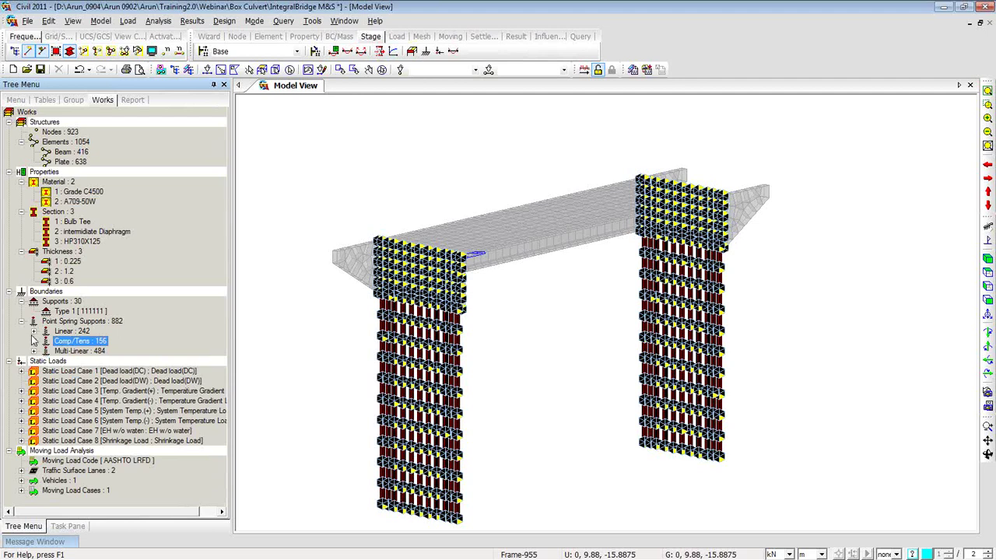
click(77, 312)
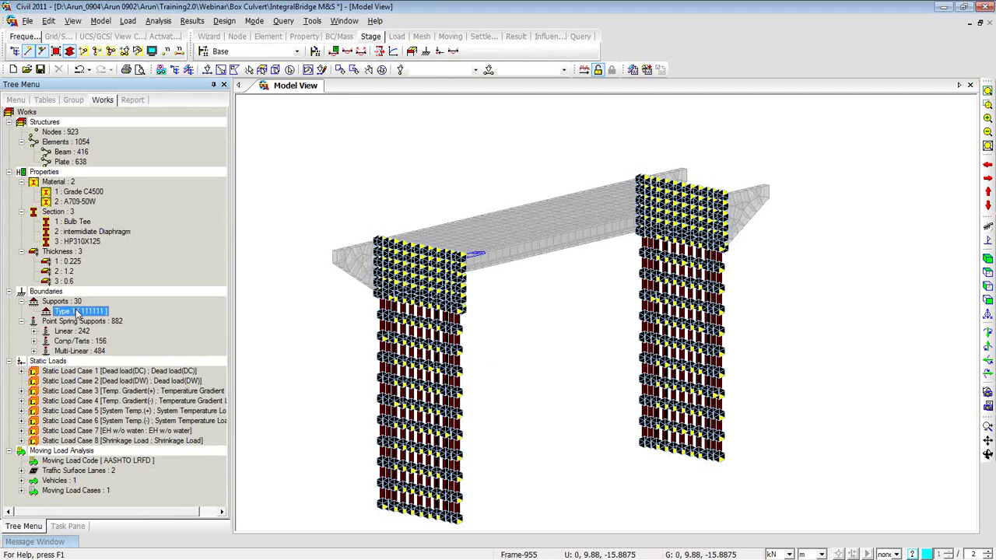
key(Delete)
click(33, 340)
click(33, 311)
click(33, 331)
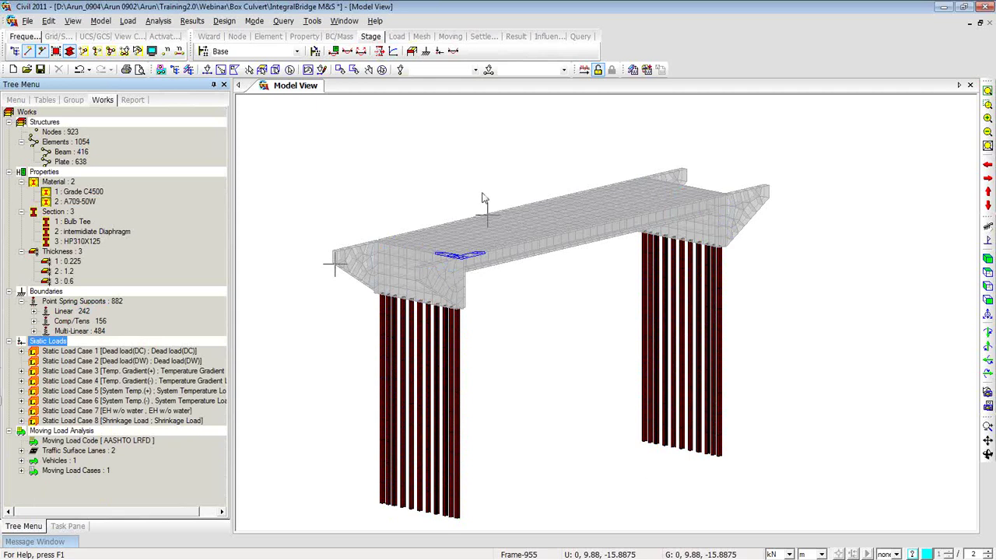
- Run the analysis of the integral bridge model with its soil spring supports
click(583, 69)
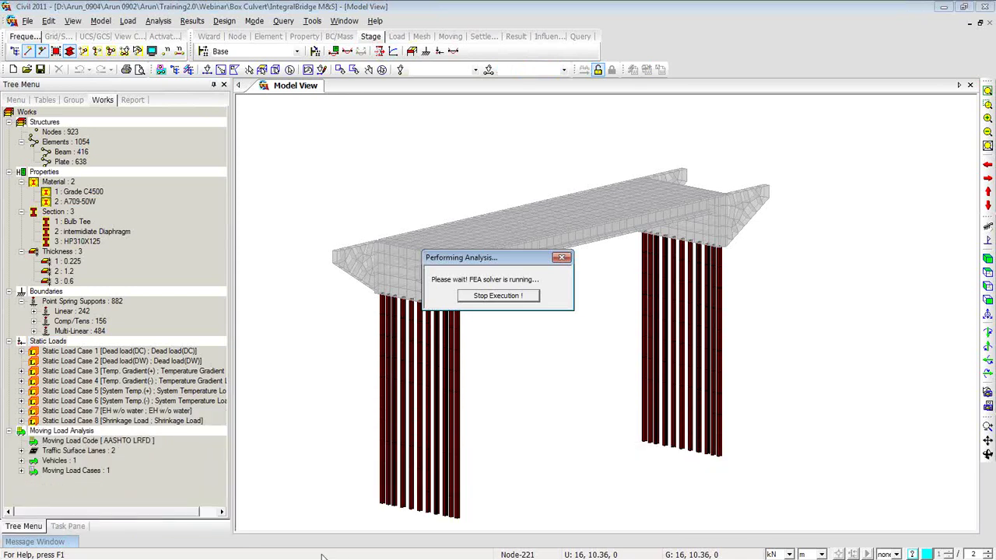
mouse_move(71, 540)
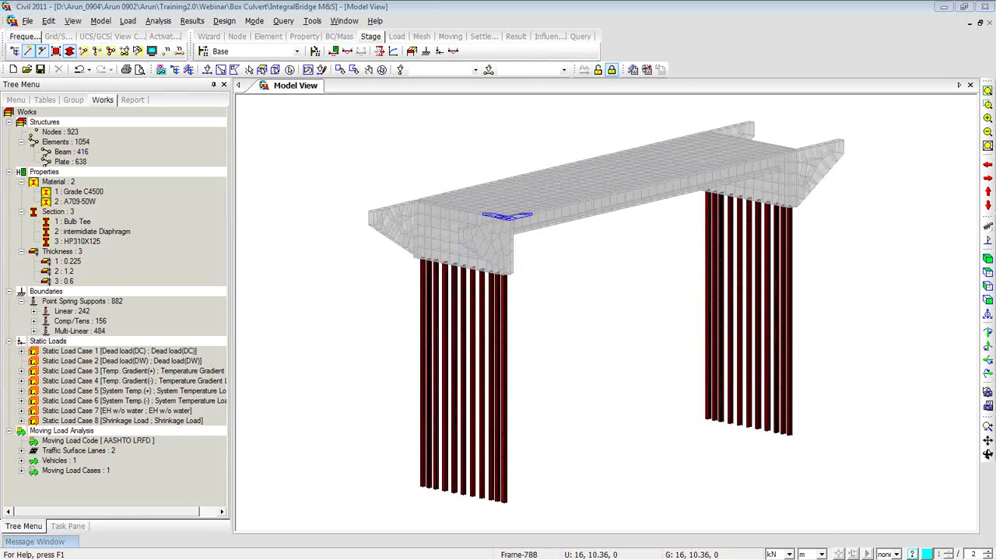
click(69, 541)
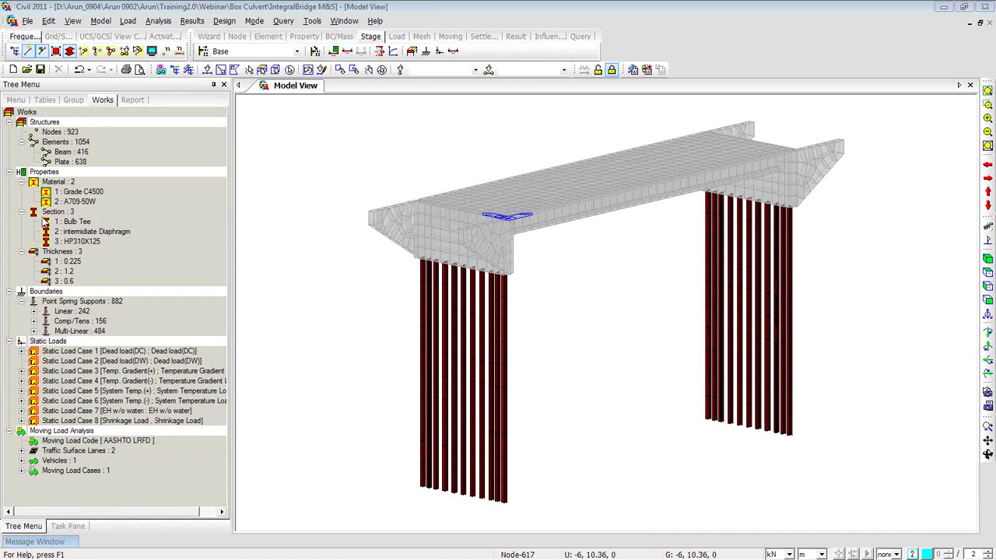
- Display the DXYZ displacement contour for Dead load(DC) with the deformed shape and legend turned on
right_click(297, 150)
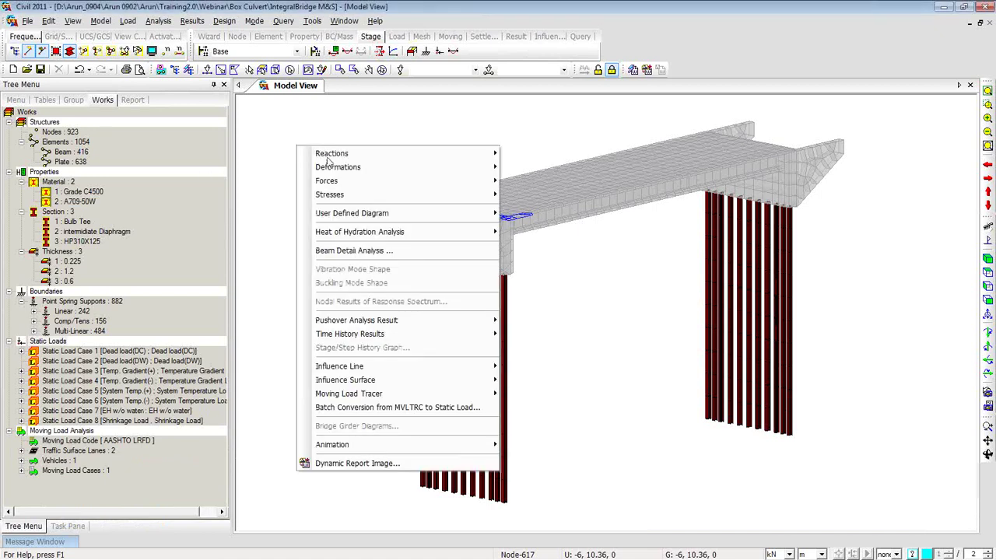
mouse_move(335, 171)
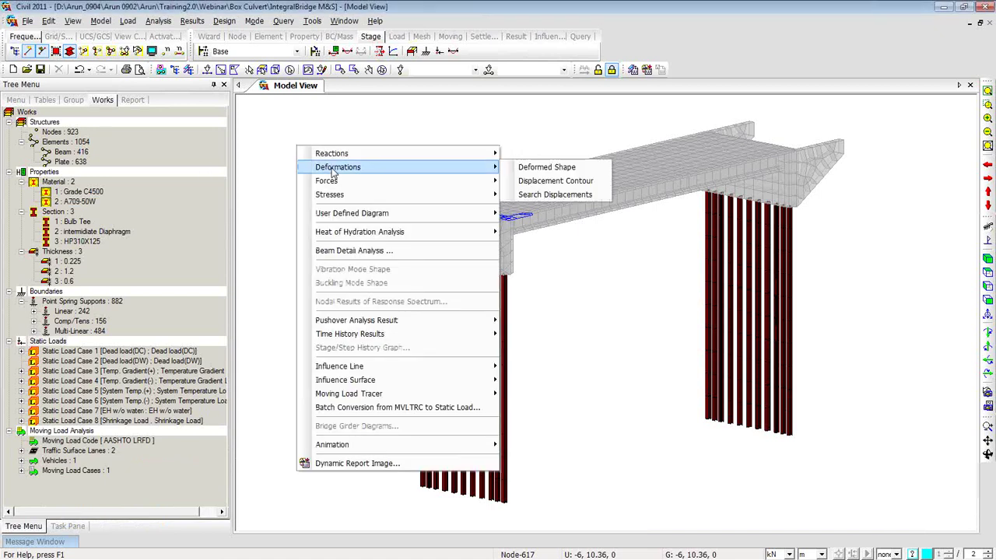
click(536, 181)
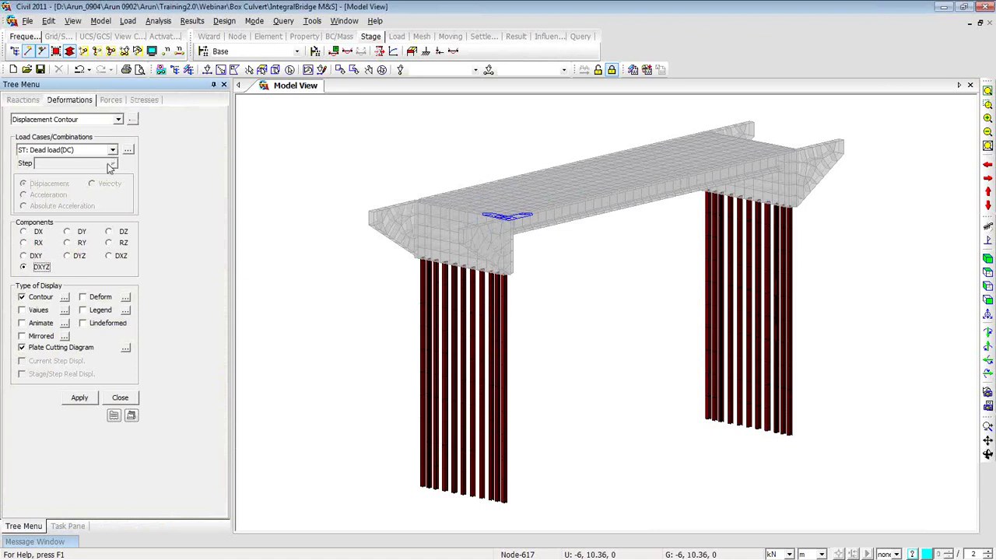
click(112, 151)
click(112, 153)
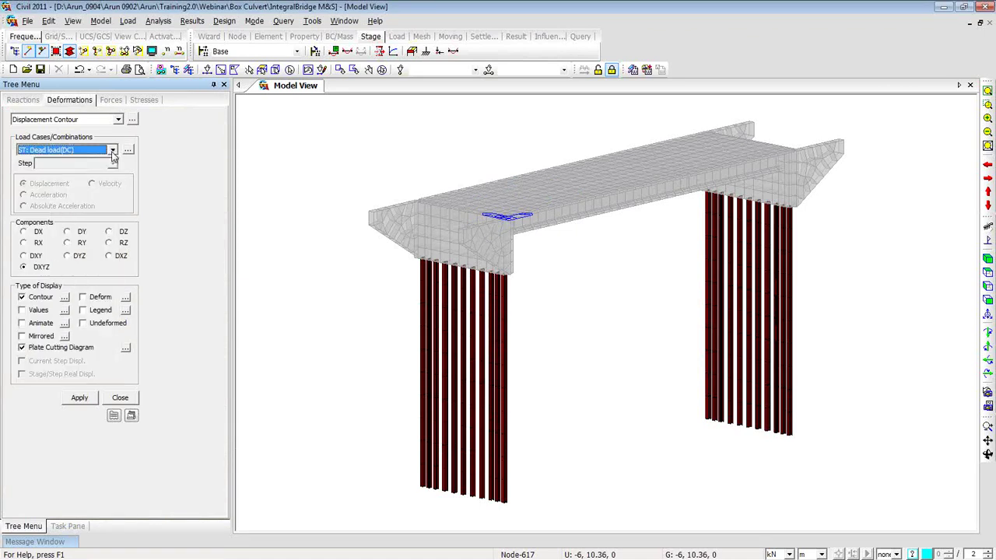
click(83, 297)
click(83, 310)
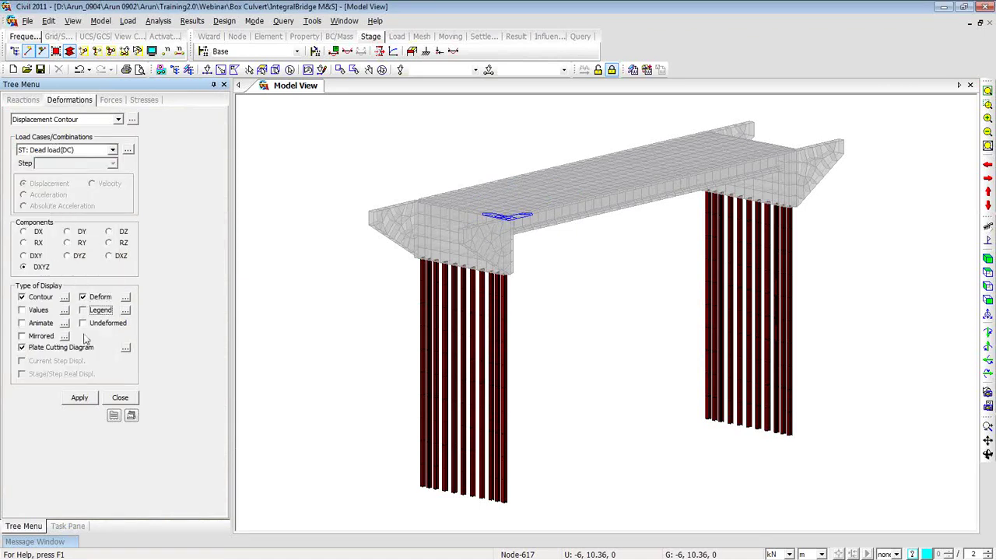
click(80, 399)
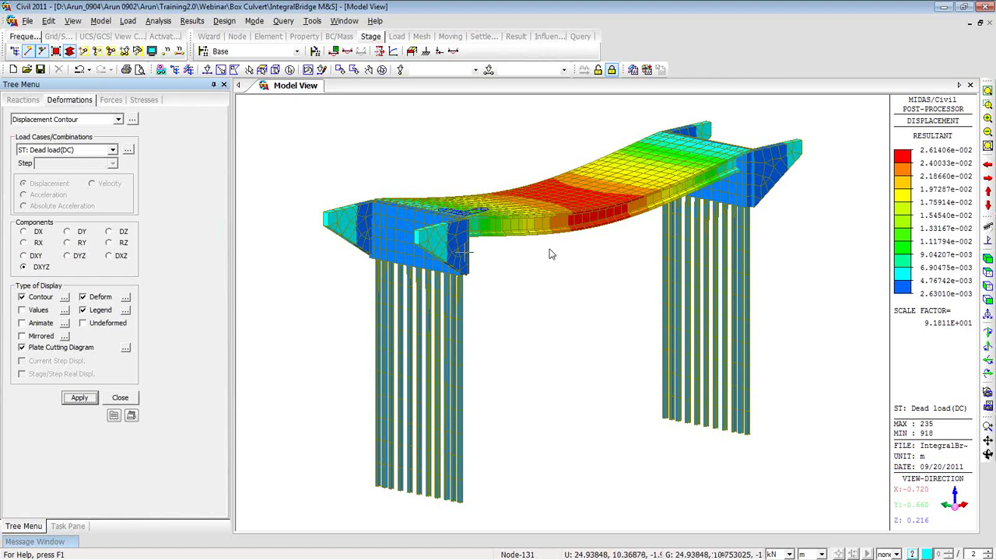
- Select the piles under both abutments in the front view, isolate them, and inspect their displacement contour in 3D
mouse_move(499, 248)
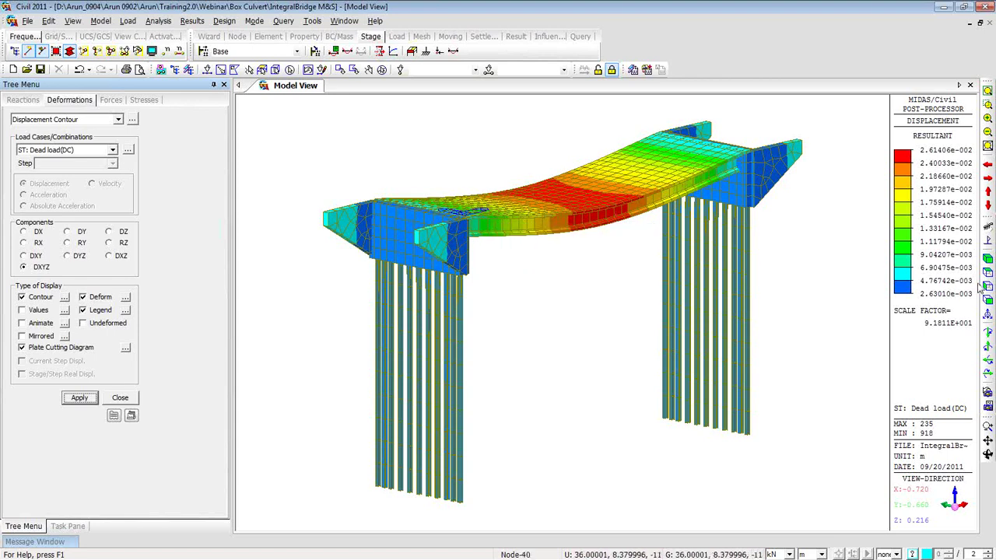
click(988, 301)
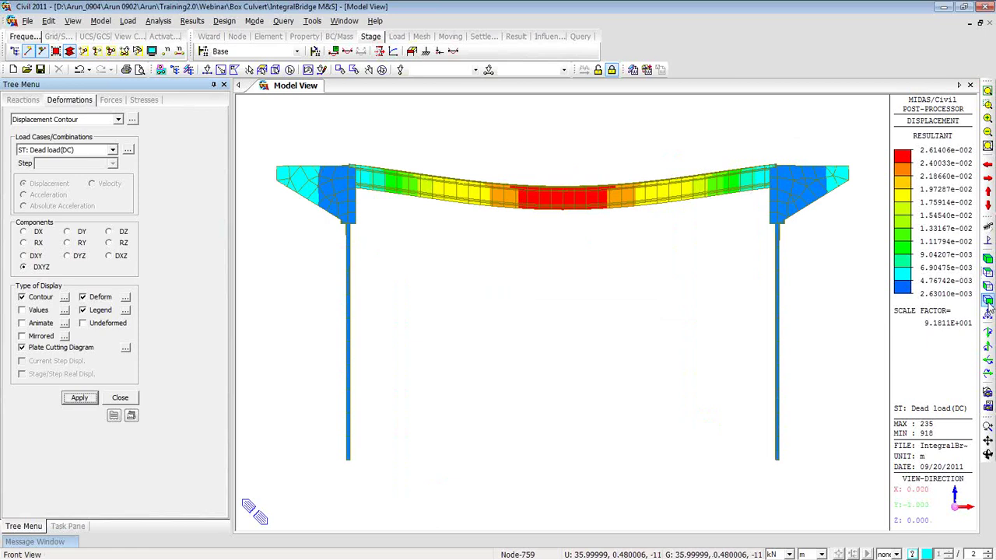
click(207, 70)
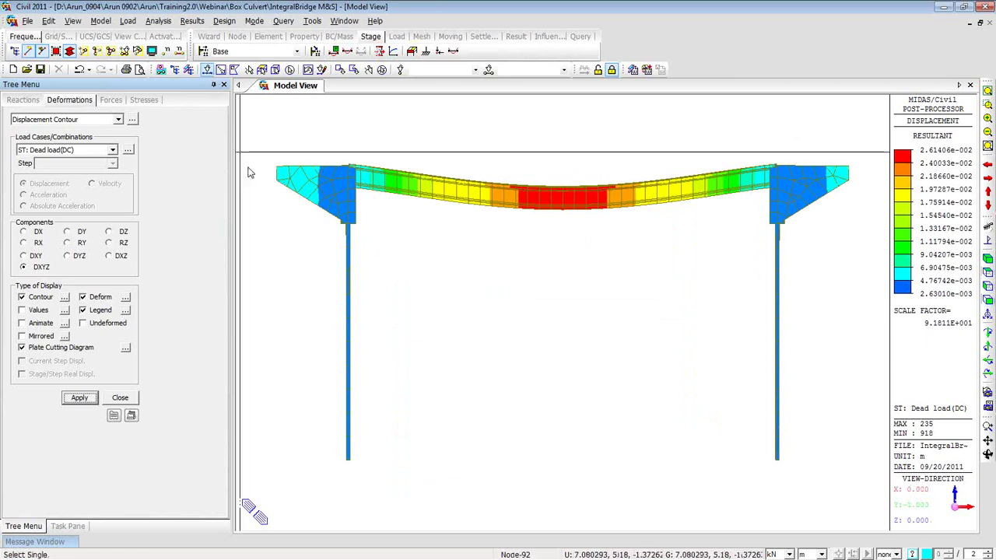
drag(401, 470, 315, 235)
drag(809, 493, 719, 245)
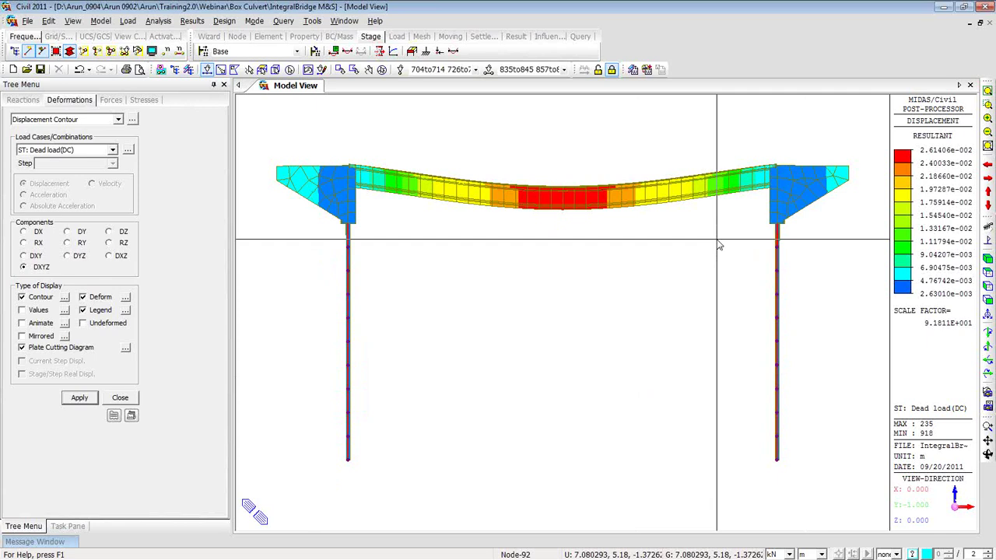
click(84, 51)
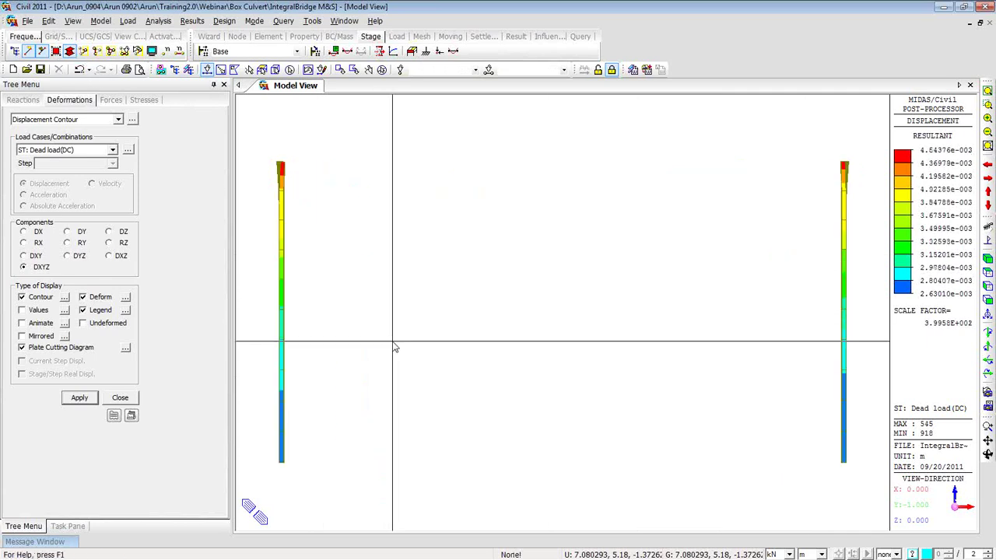
drag(392, 340, 440, 348)
key(Escape)
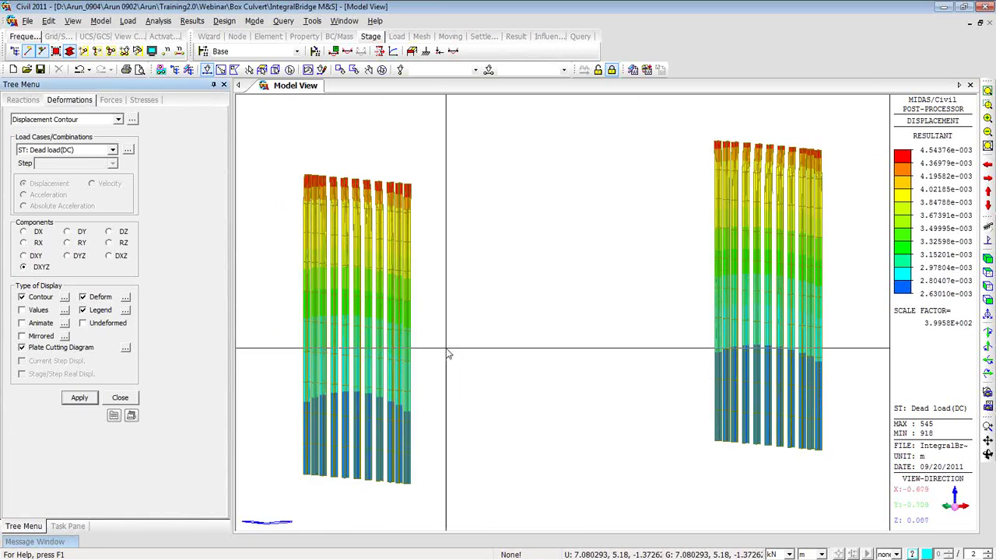
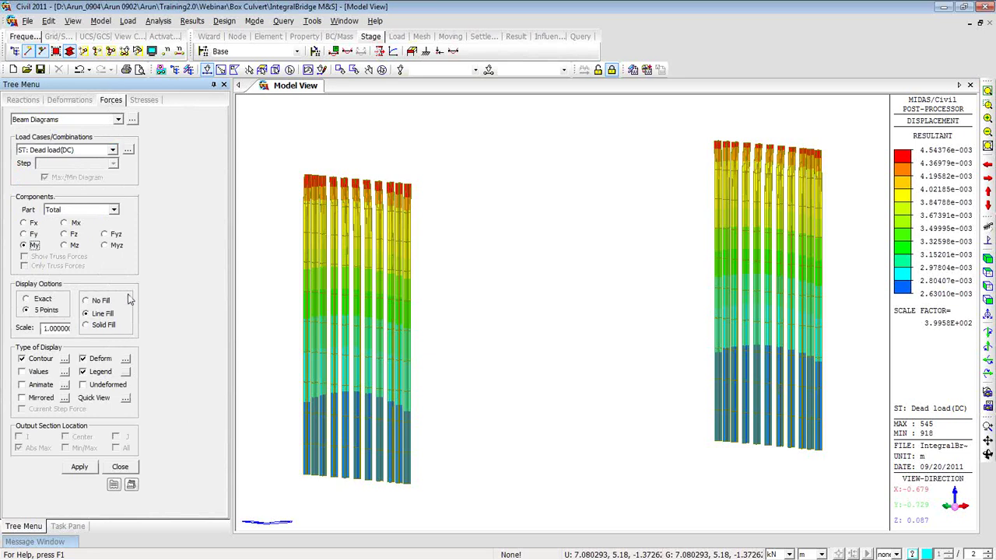
- Display the piles' axial force Fx beam diagram for Dead load(DC) with solid fill and without the deformed shape
click(83, 360)
click(24, 223)
click(79, 467)
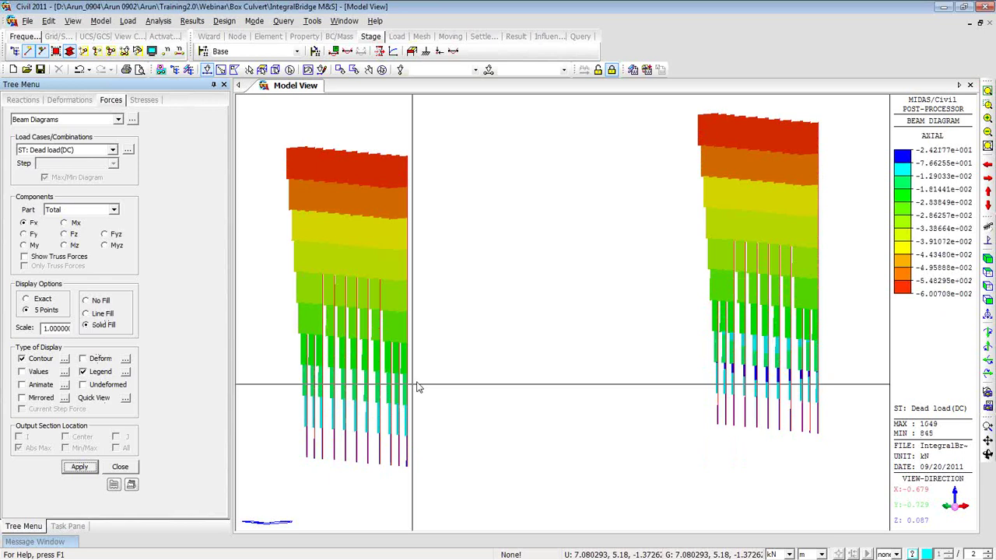
drag(448, 362, 407, 363)
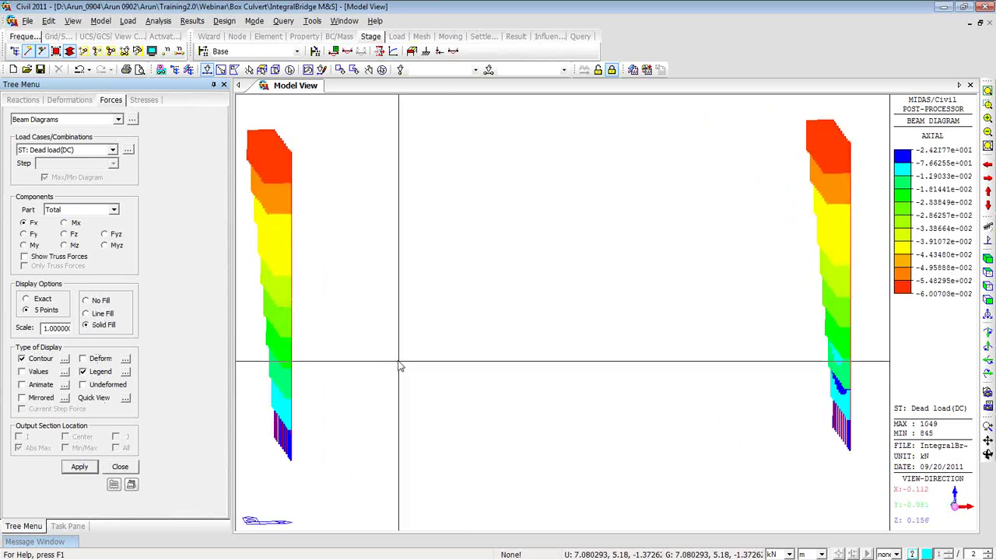
middle_drag(402, 366, 426, 335)
drag(425, 335, 475, 291)
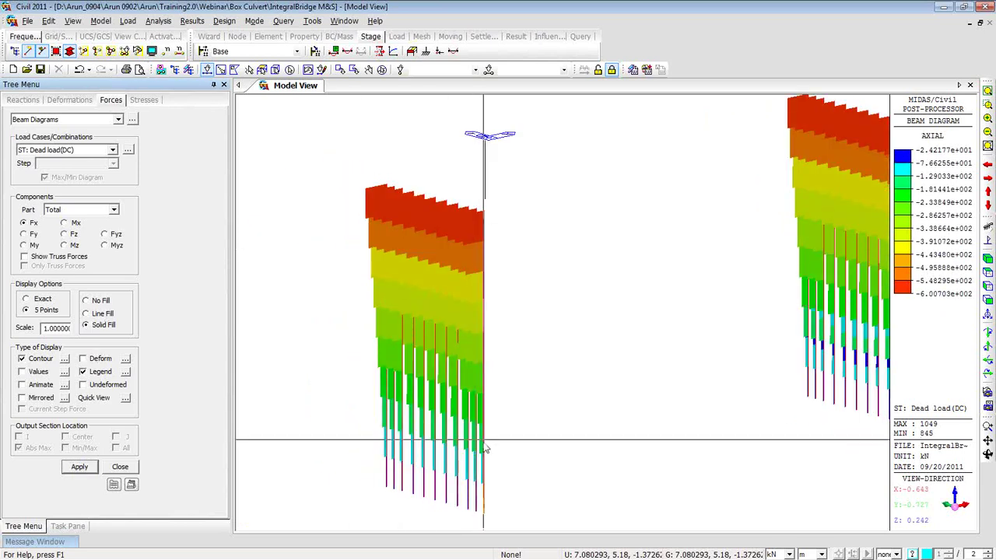
mouse_move(487, 523)
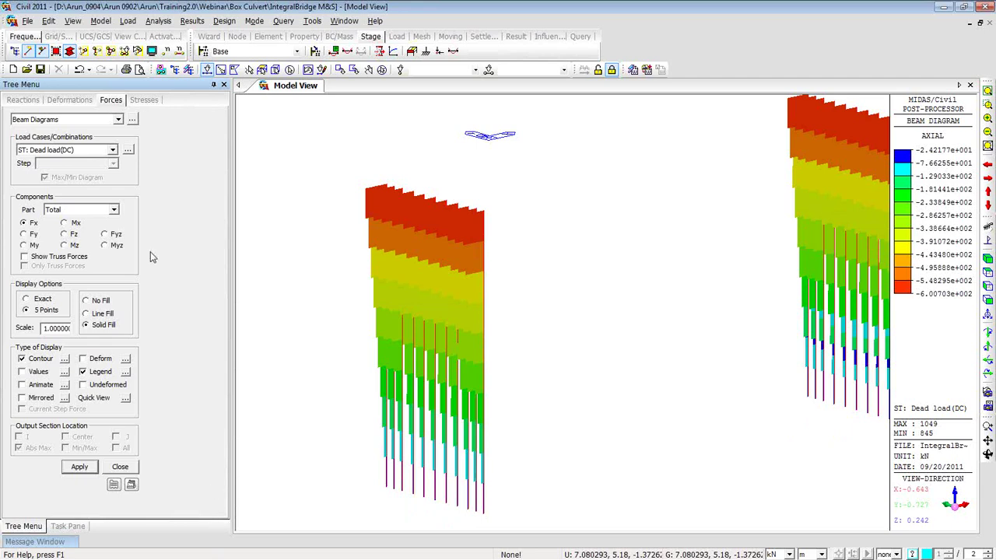
- Display the piles' bending moment My diagram for Dead load(DC) and inspect it around the pile heads
click(24, 245)
click(79, 467)
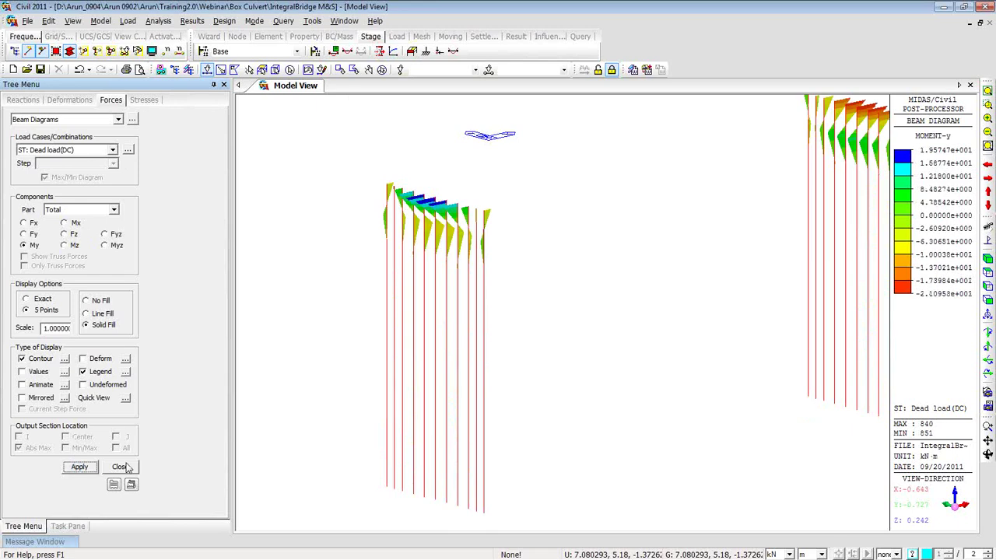
ctrl+middle_drag(344, 396, 453, 314)
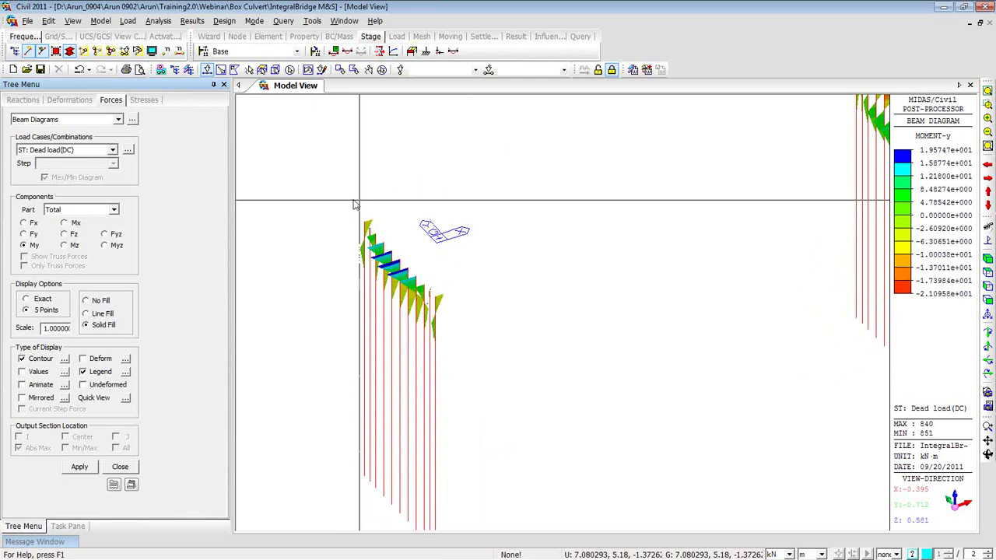
ctrl+middle_drag(477, 350, 489, 322)
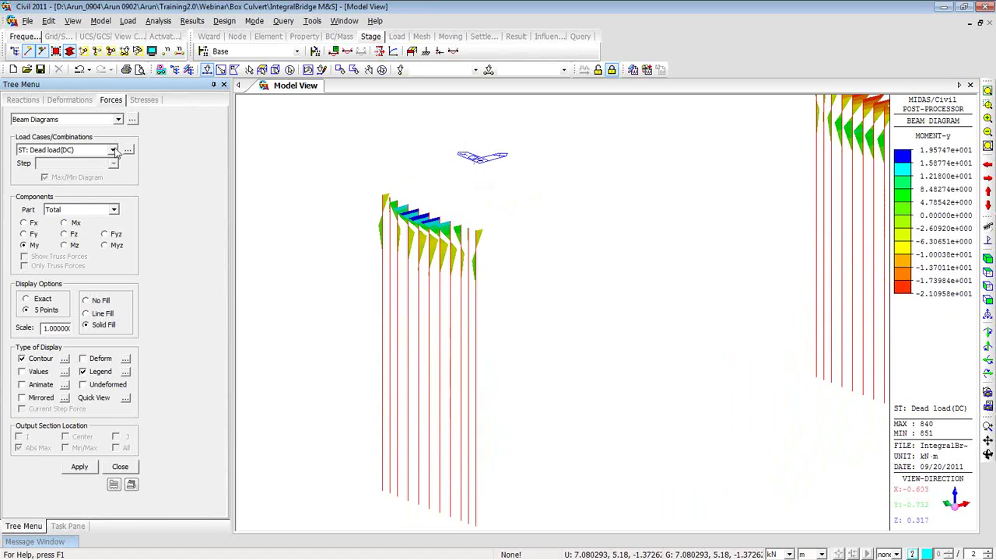
- Reactivate all elements and inspect the bending moment My diagram for Dead load(DC) over the whole bridge
click(95, 51)
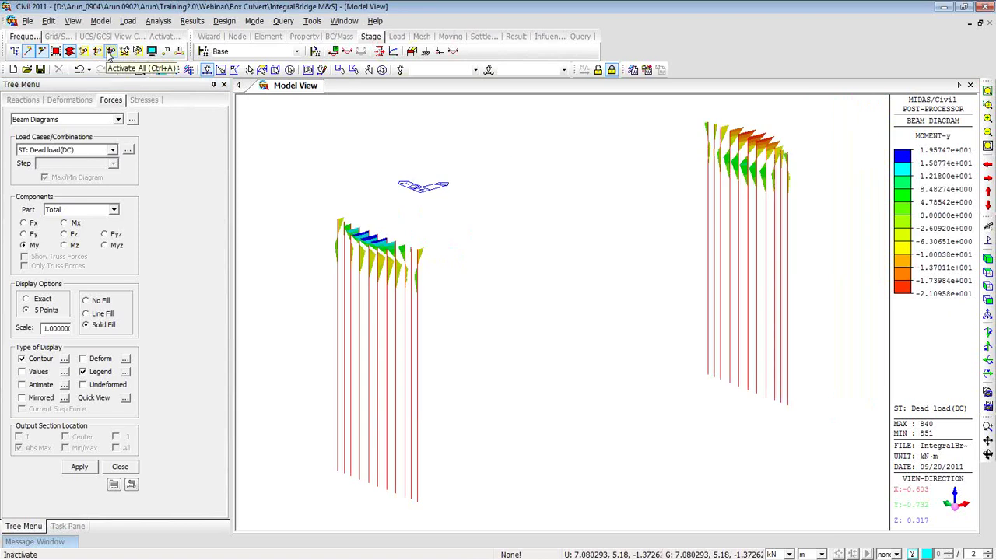
click(109, 51)
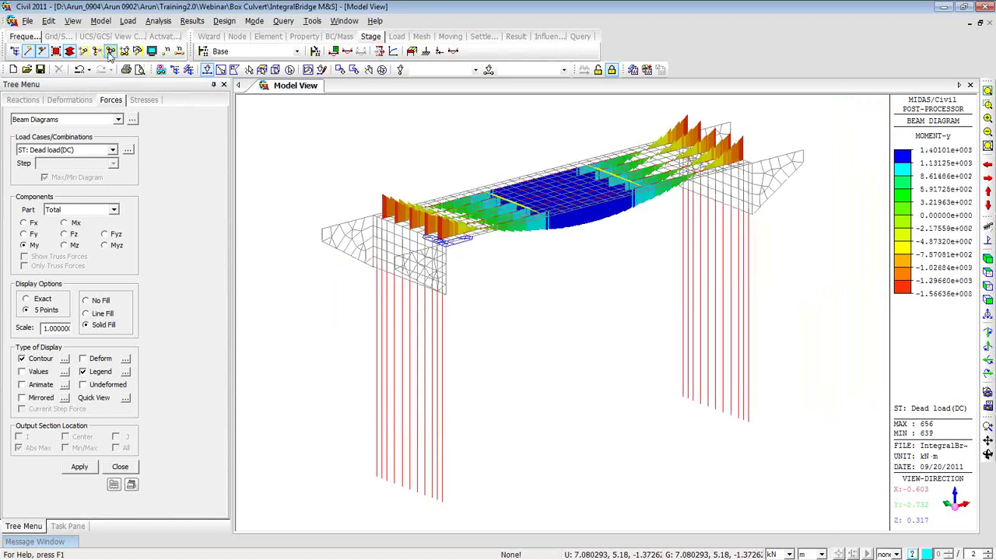
drag(529, 270, 518, 267)
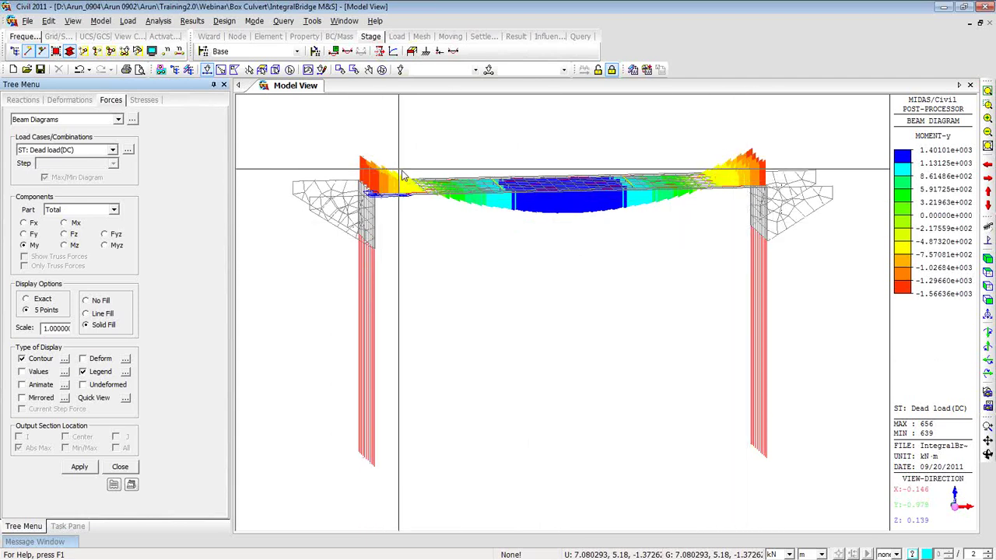
ctrl+middle_drag(532, 269, 593, 280)
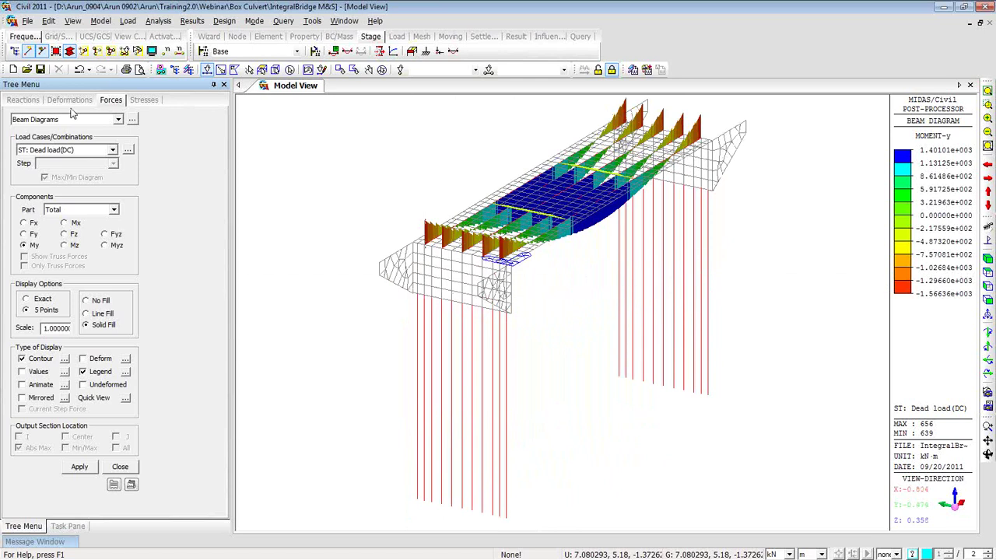
- Display the plate moment Mxx contour for Dead load(DC) in local axes with element values and the legend on
click(117, 119)
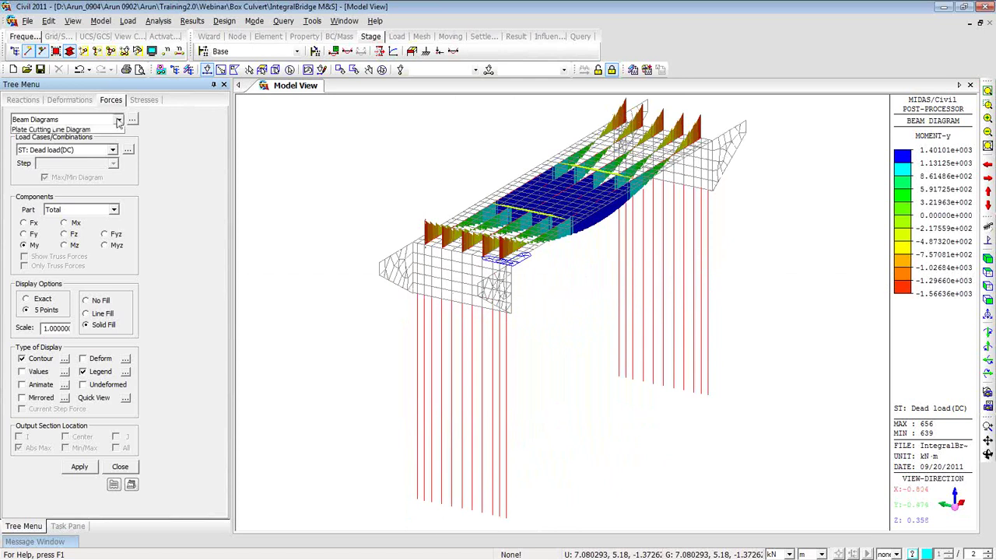
click(106, 155)
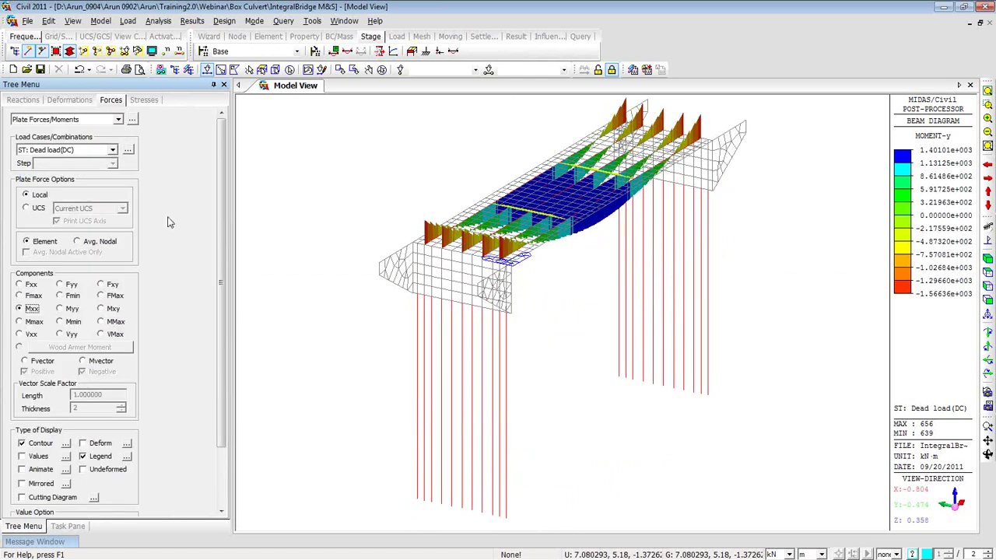
drag(224, 336, 130, 461)
click(81, 475)
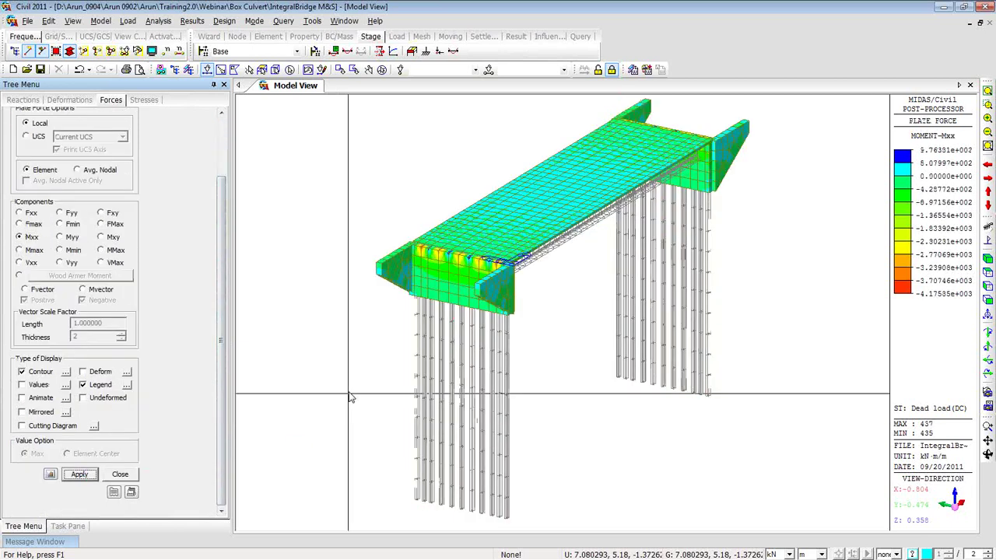
mouse_move(370, 362)
middle_down()
mouse_move(378, 342)
mouse_move(389, 356)
middle_up()
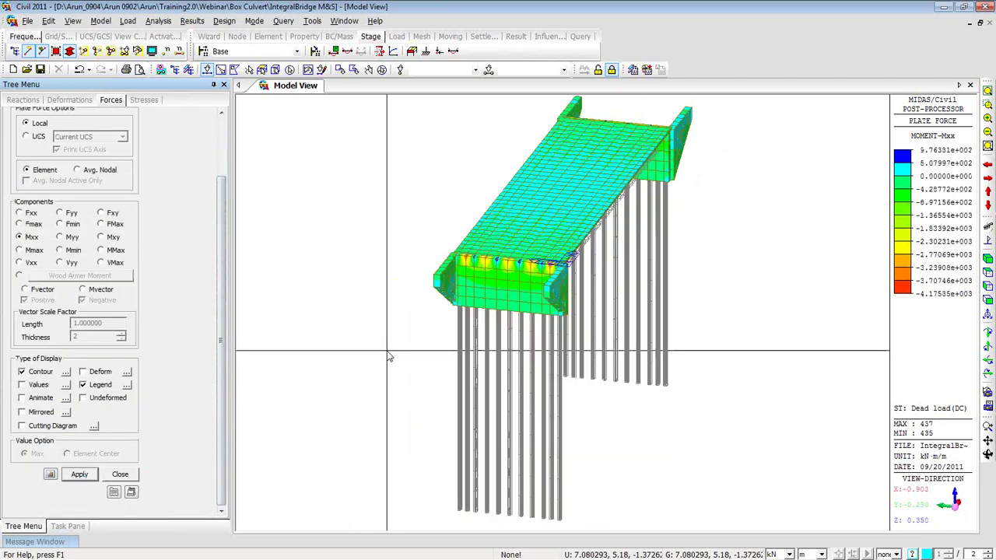
- Switch the plate moment Mxx contour to average nodal values and inspect the deck and abutments in 3D
click(77, 169)
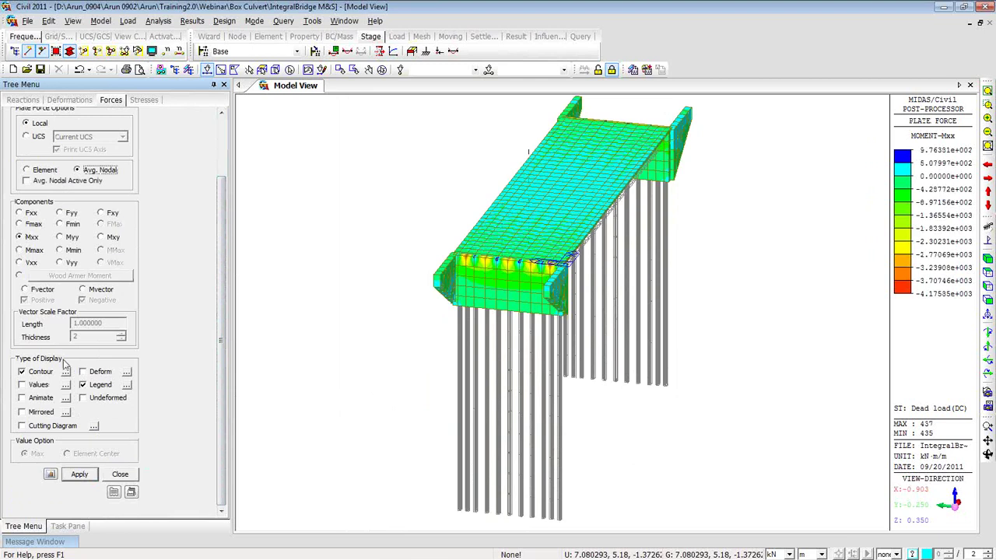
click(75, 473)
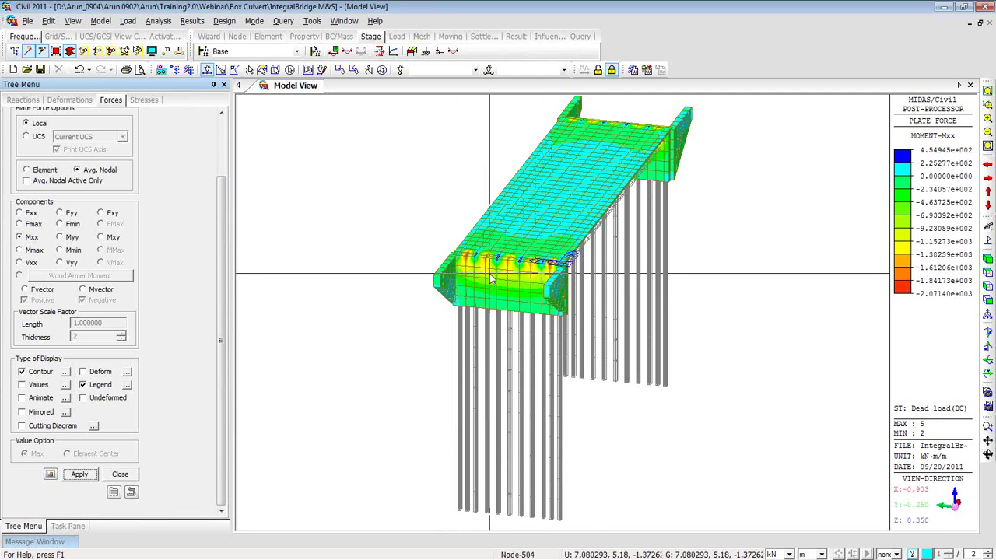
ctrl+middle_drag(646, 354, 580, 351)
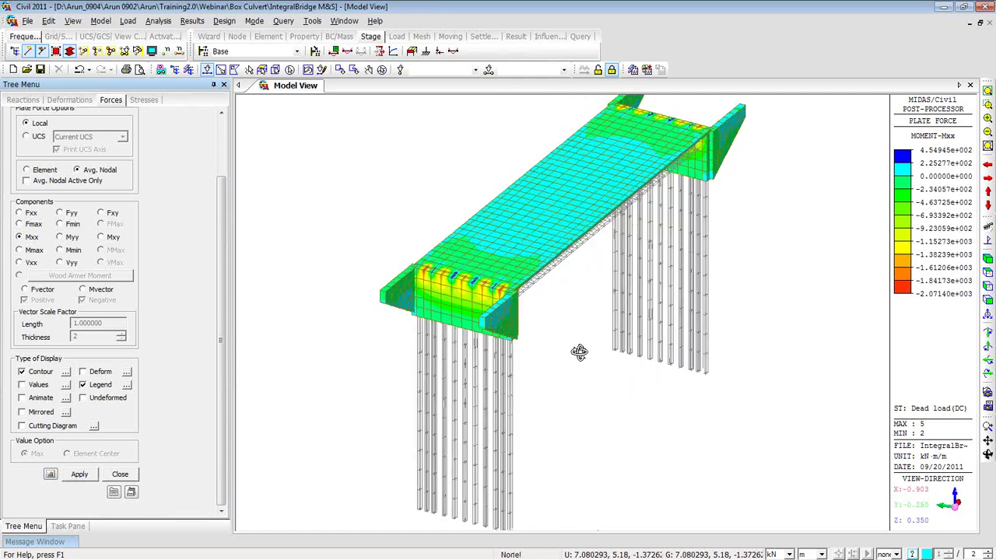
drag(221, 328, 220, 273)
middle_drag(406, 347, 373, 363)
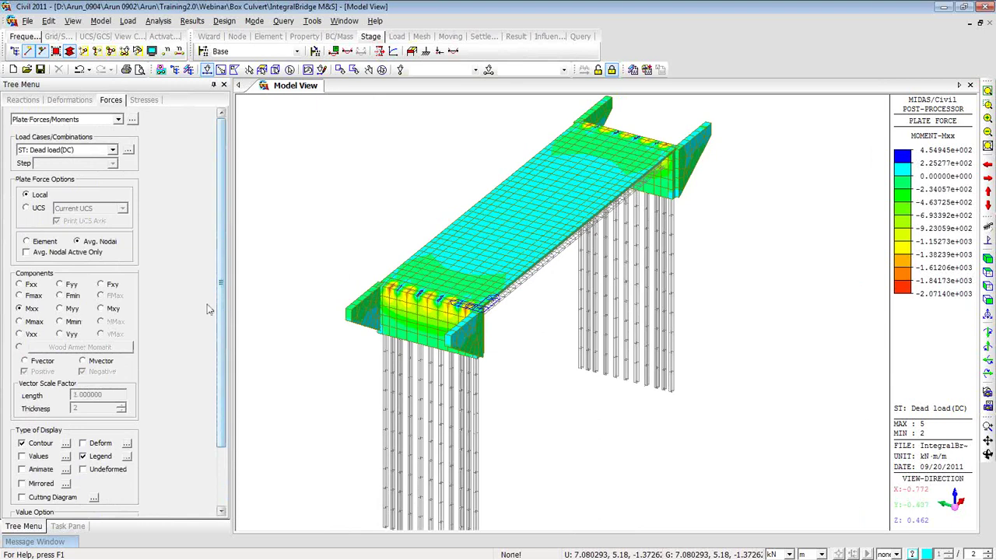
- Look through the load cases and combinations and the display options offered for the plate force results
click(112, 151)
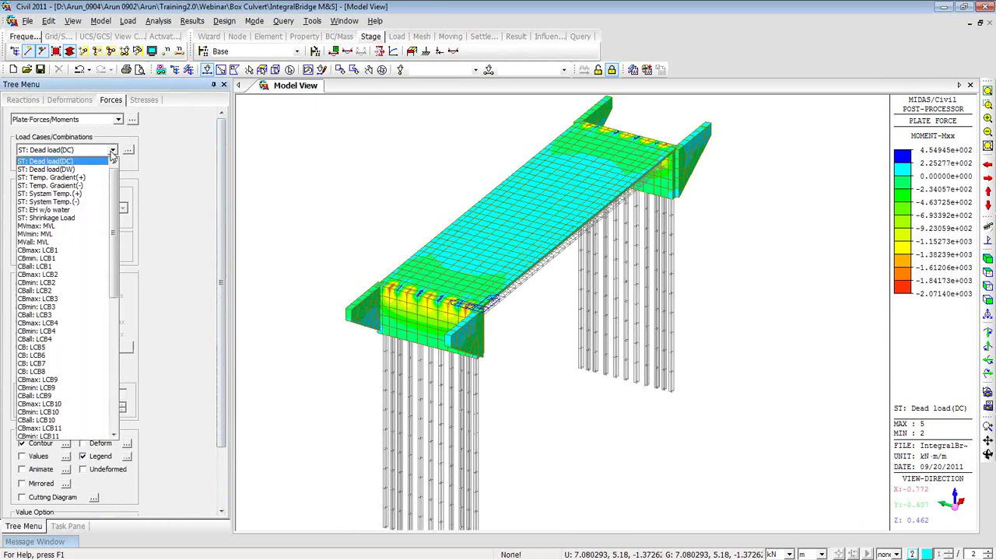
mouse_move(115, 191)
mouse_down()
mouse_move(111, 326)
mouse_move(129, 179)
mouse_up()
click(177, 189)
drag(219, 201, 217, 310)
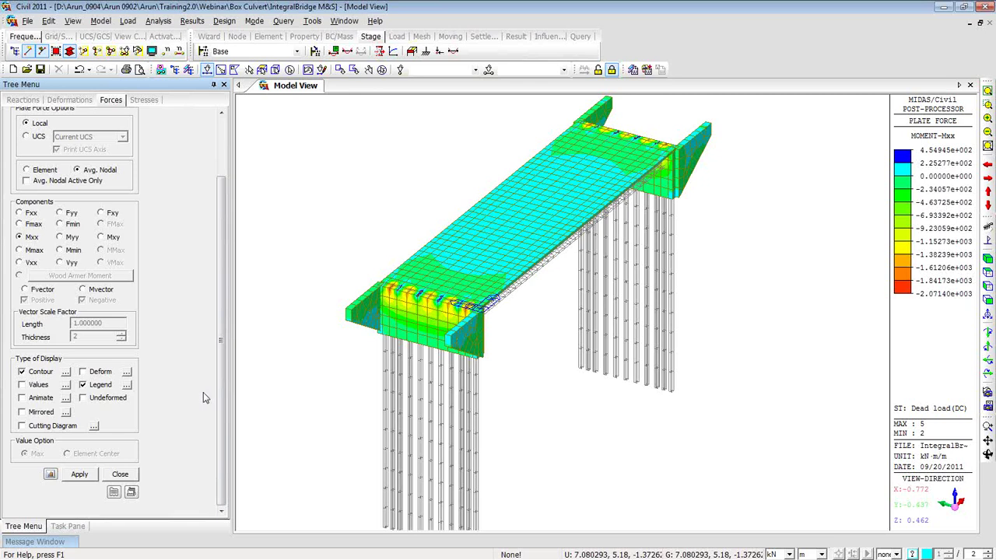
mouse_move(221, 396)
mouse_down()
mouse_move(221, 338)
mouse_move(218, 401)
mouse_up()
- Switch to the PowerPoint presentation and start the slide show from slide 10, the closing Integral Abutment Bridge slide
key(alt+Tab)
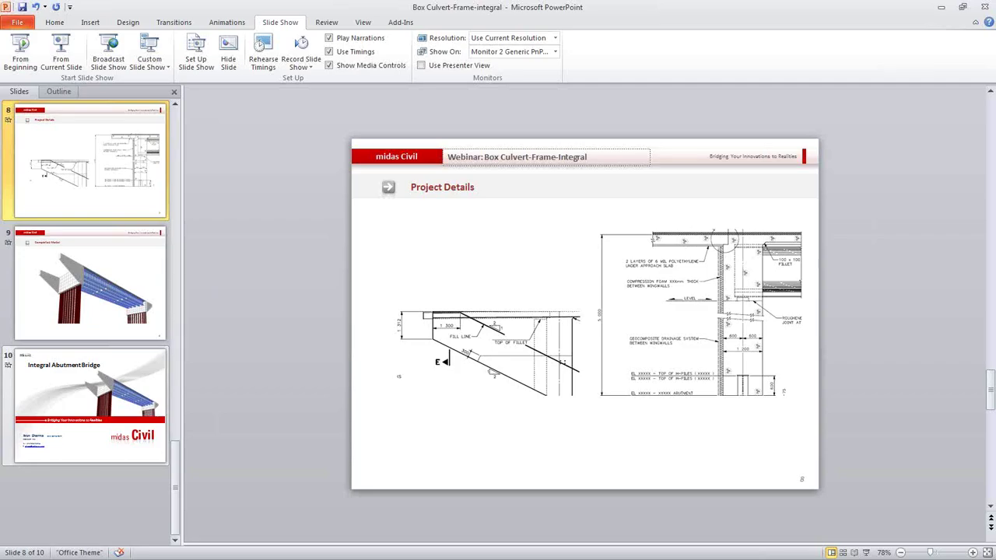
click(145, 401)
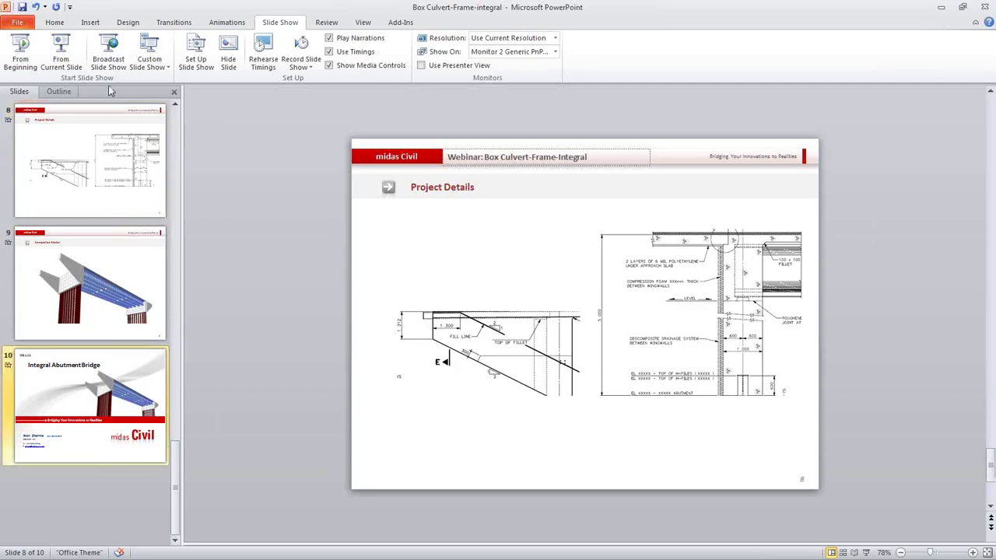
click(69, 61)
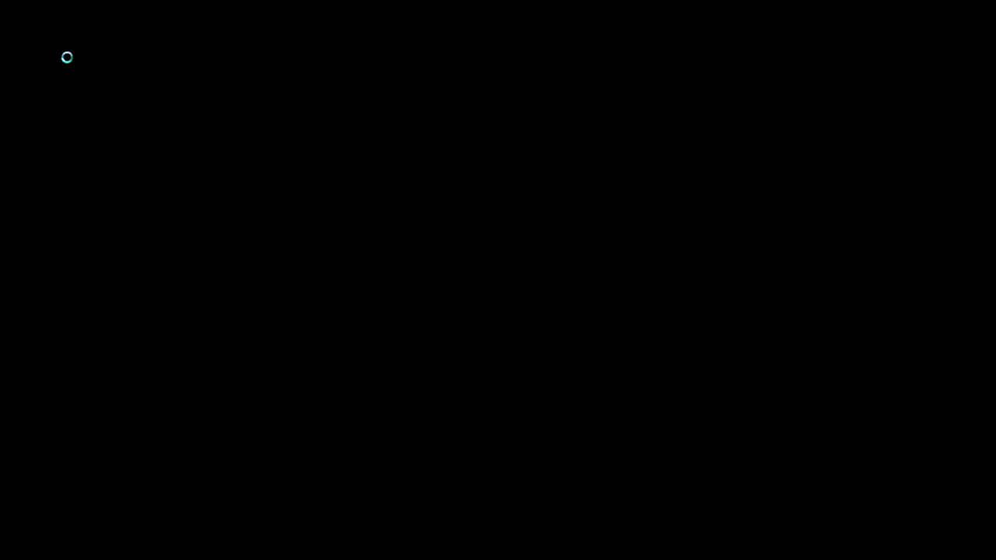